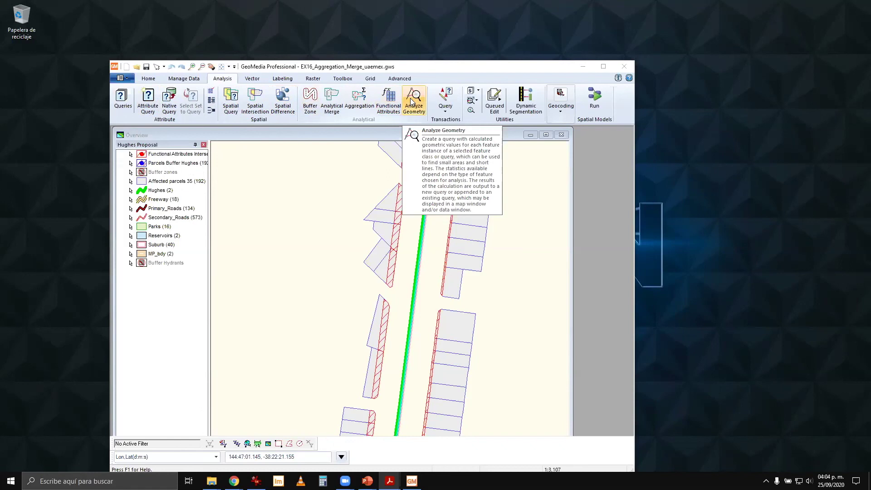
Reposition the GeoMedia Professional window and enlarge it to cover most of the desktop
click(341, 108)
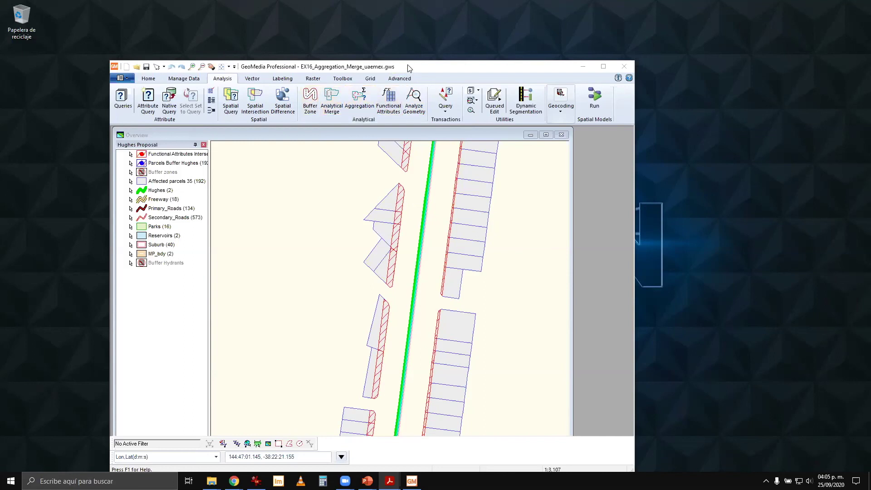
drag(409, 68, 381, 49)
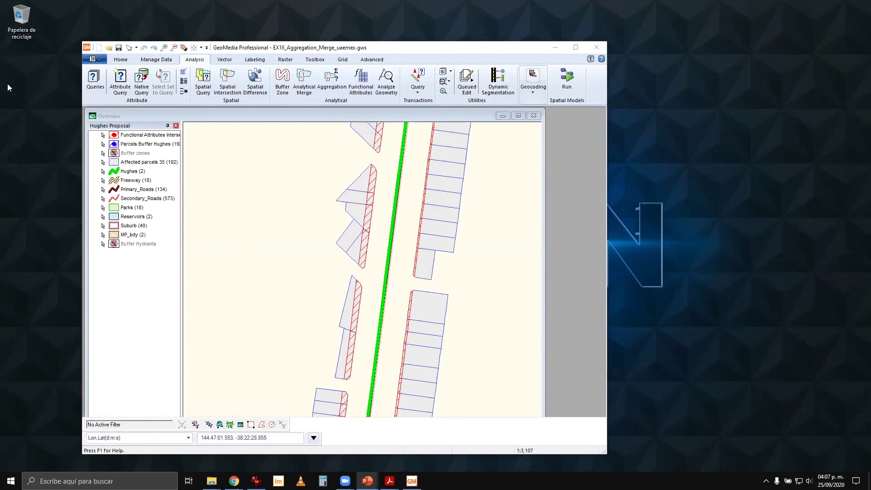
drag(372, 47, 363, 41)
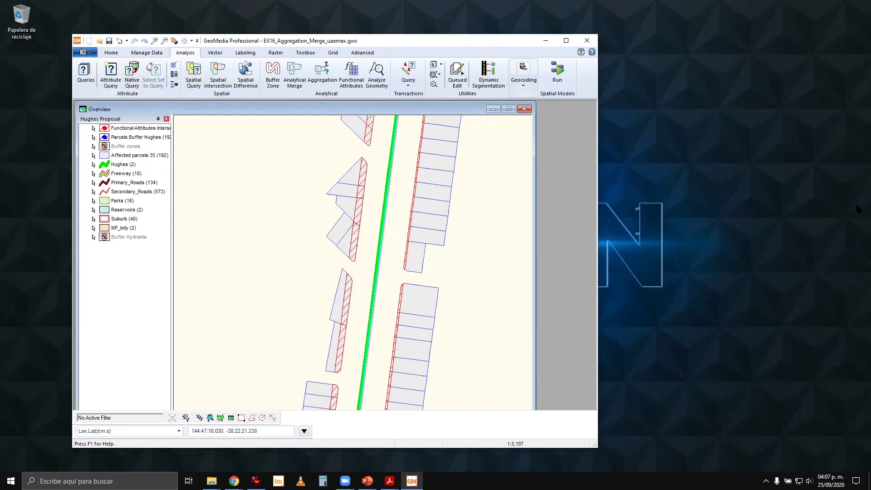
drag(599, 246, 674, 244)
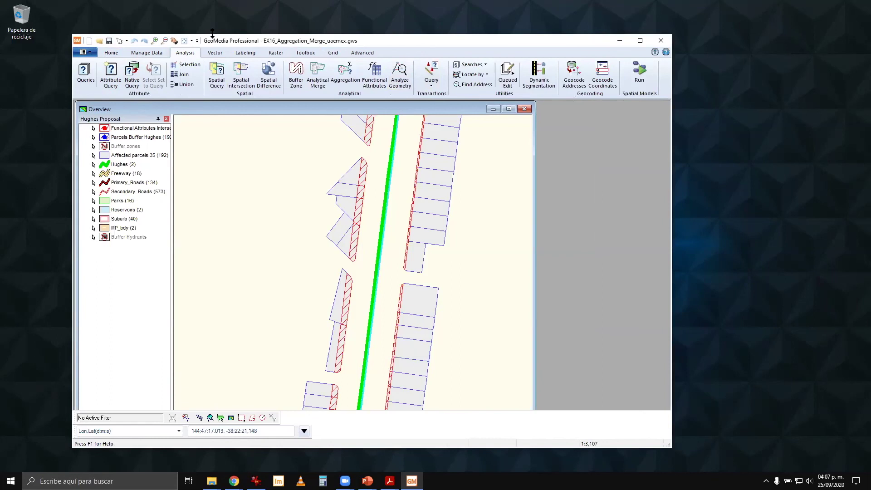
drag(212, 33, 203, 8)
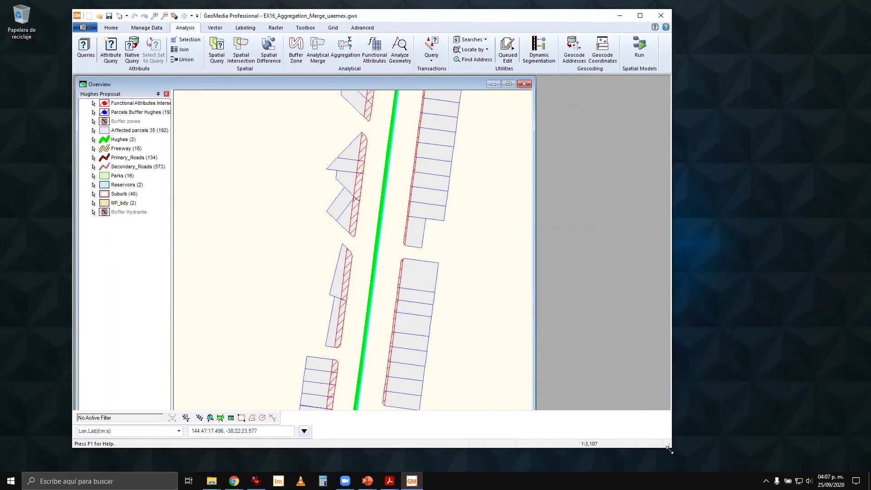
drag(669, 450, 780, 472)
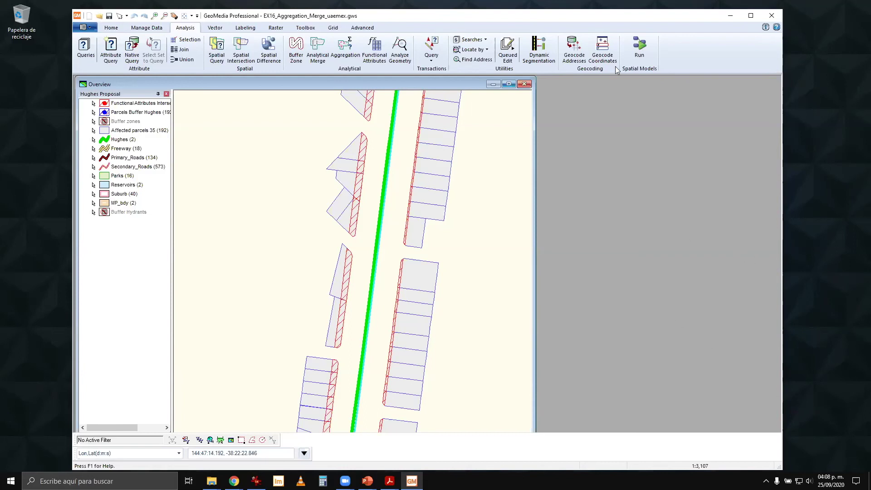
Create a new map window named MapWindow1 with an empty legend, widen its legend area and reposition the window
click(111, 28)
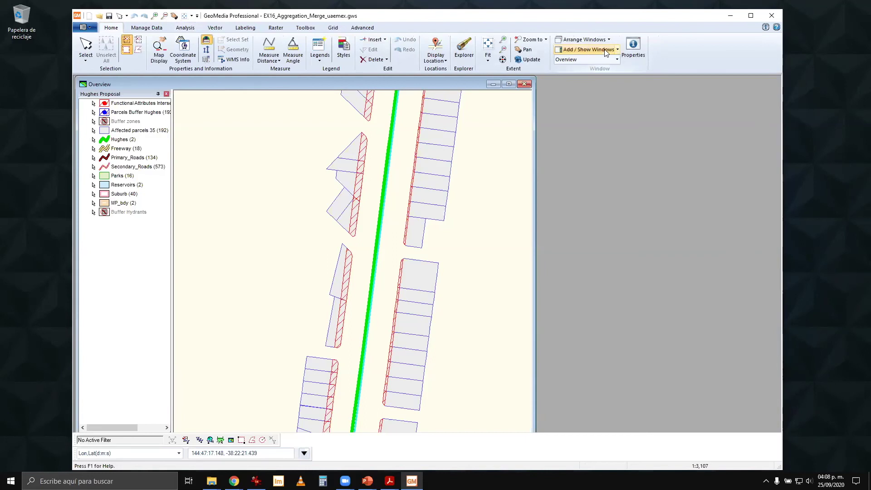
click(617, 49)
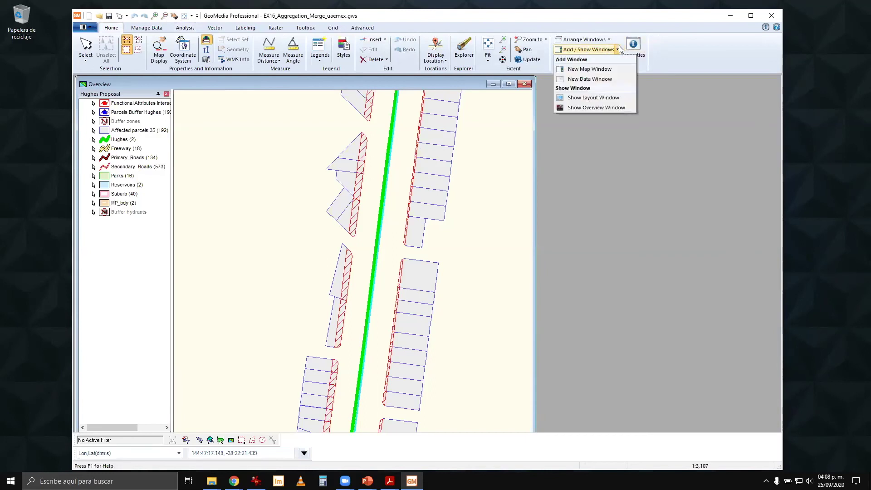
click(607, 69)
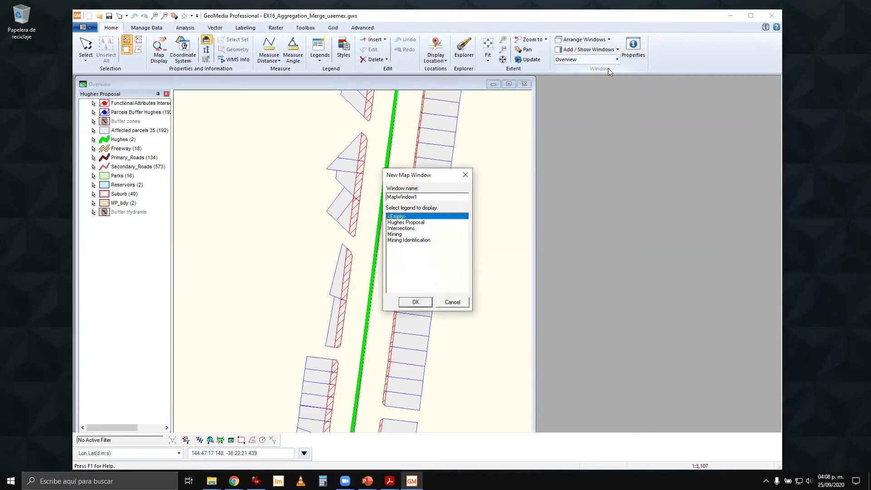
click(409, 302)
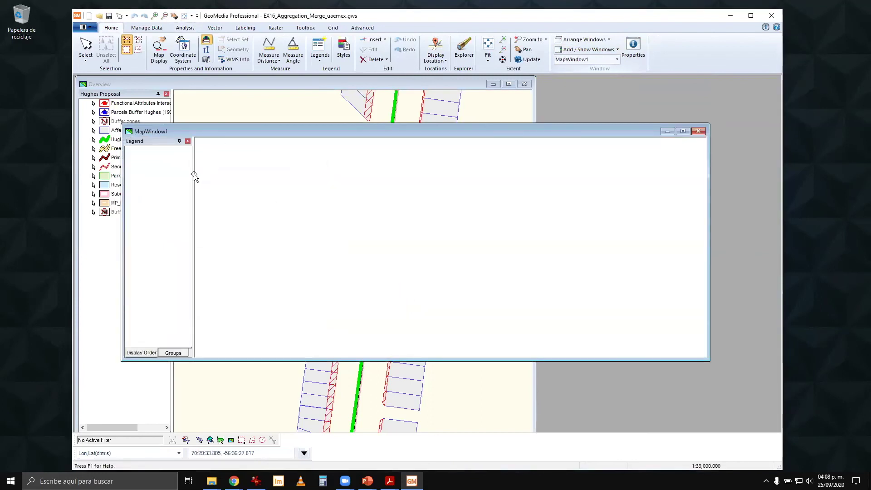
drag(207, 184, 227, 187)
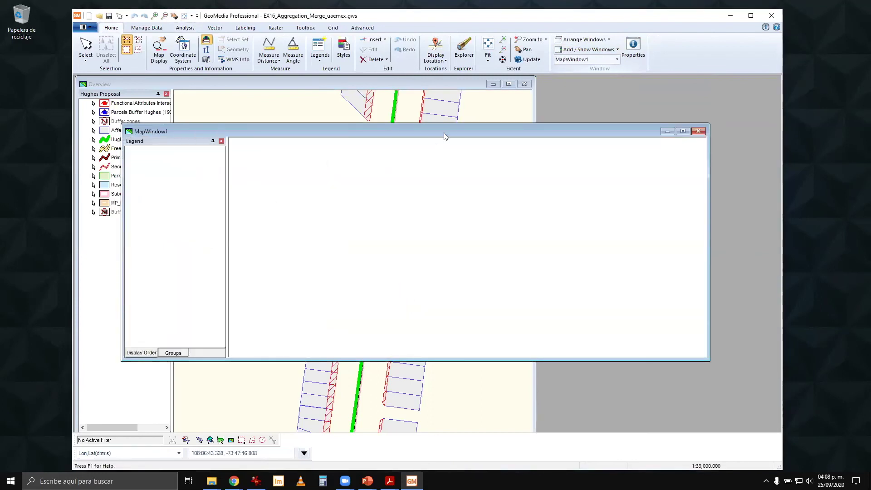
drag(443, 133, 448, 133)
drag(511, 141, 499, 145)
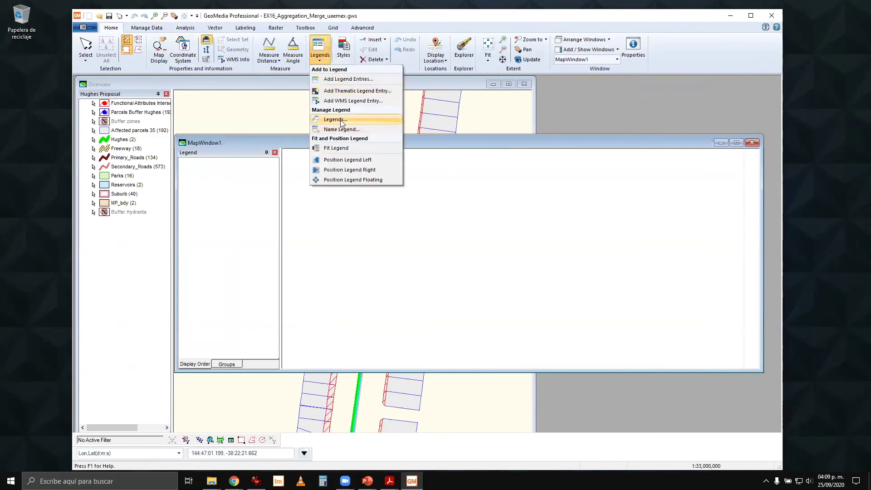
Add the Sorrento_Parcels feature class from the Cadastre(Access) connection to the legend of MapWindow1
click(347, 79)
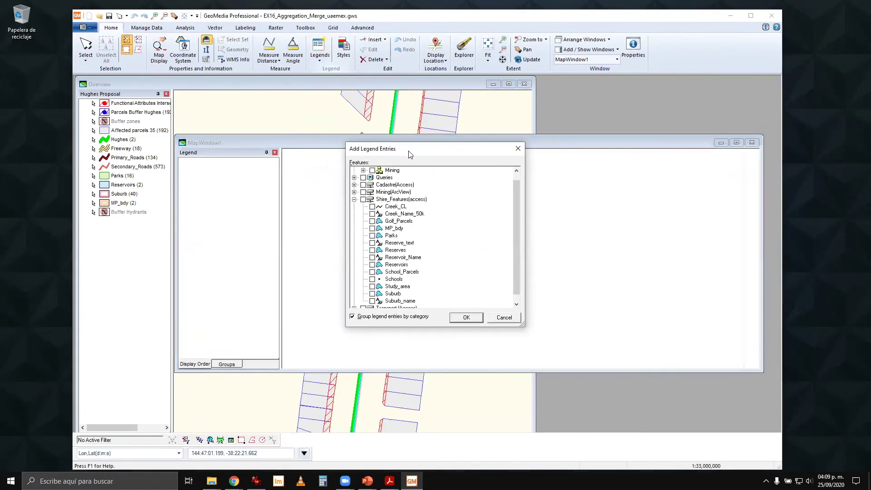
drag(412, 149, 495, 95)
click(436, 145)
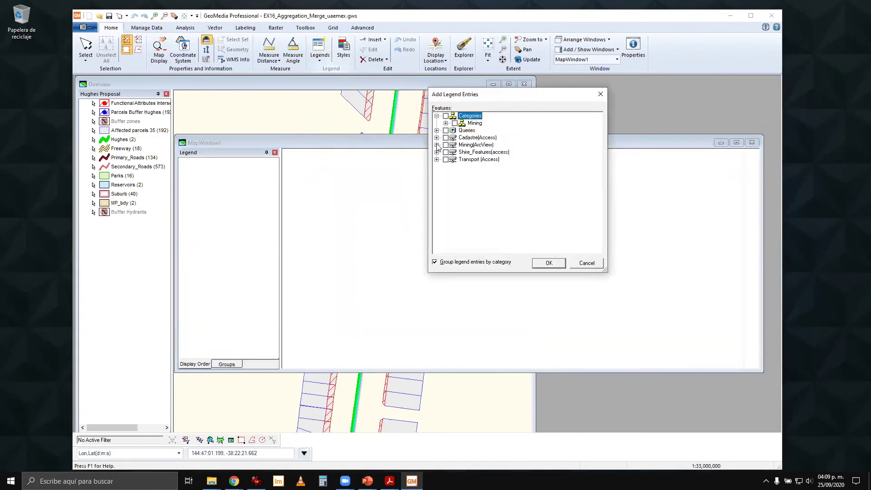
click(436, 138)
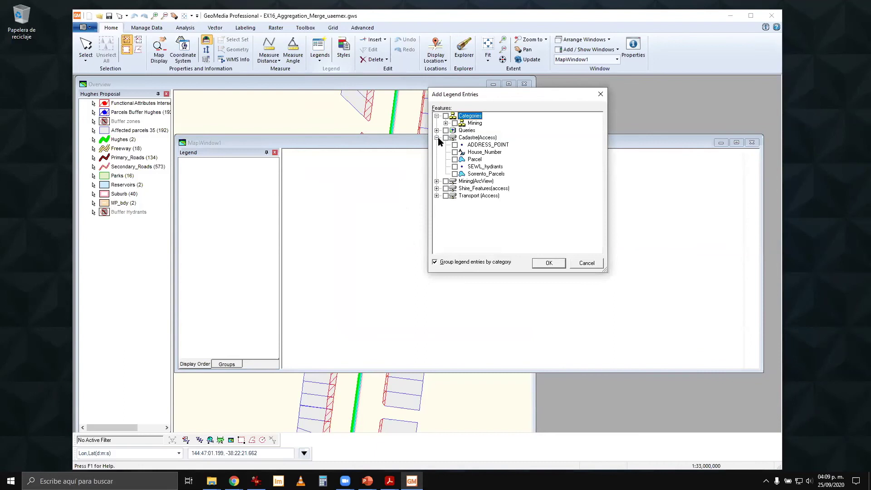
click(455, 175)
click(547, 265)
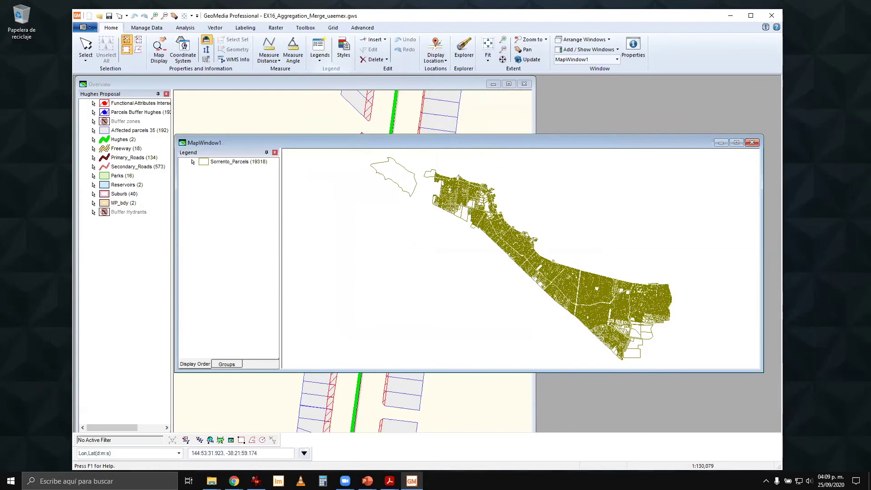
scroll(525, 254, up, 2)
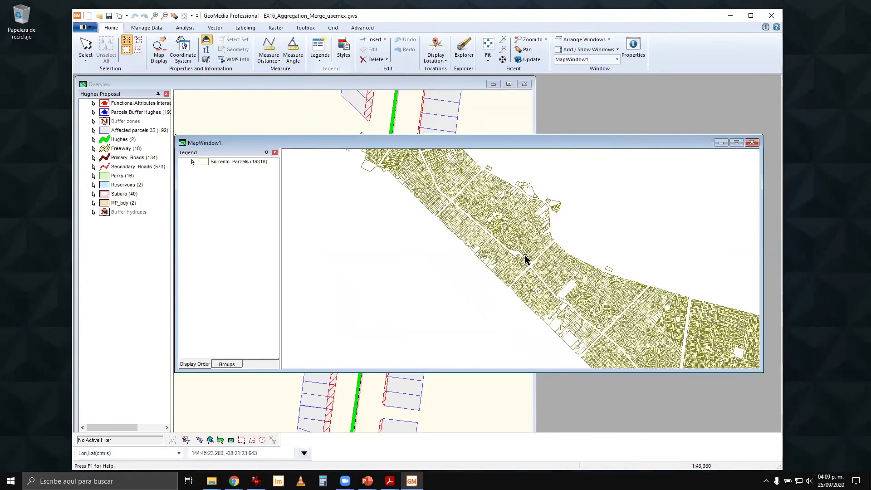
scroll(524, 255, up, 1)
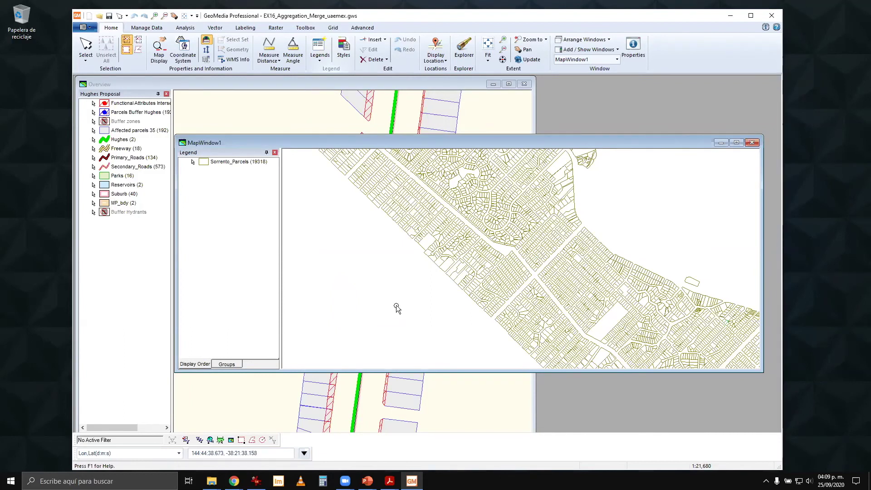
Minimize the Overview map window, then enlarge and reposition MapWindow1 in the workspace
drag(413, 142, 396, 142)
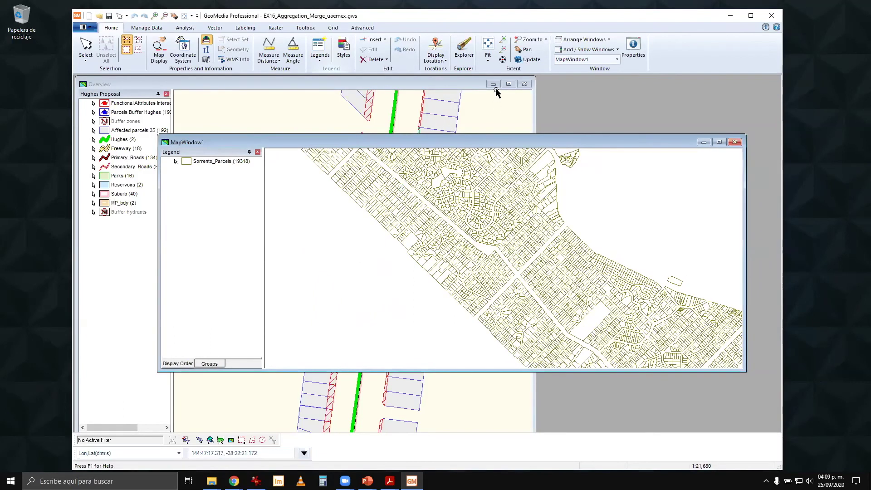
click(493, 84)
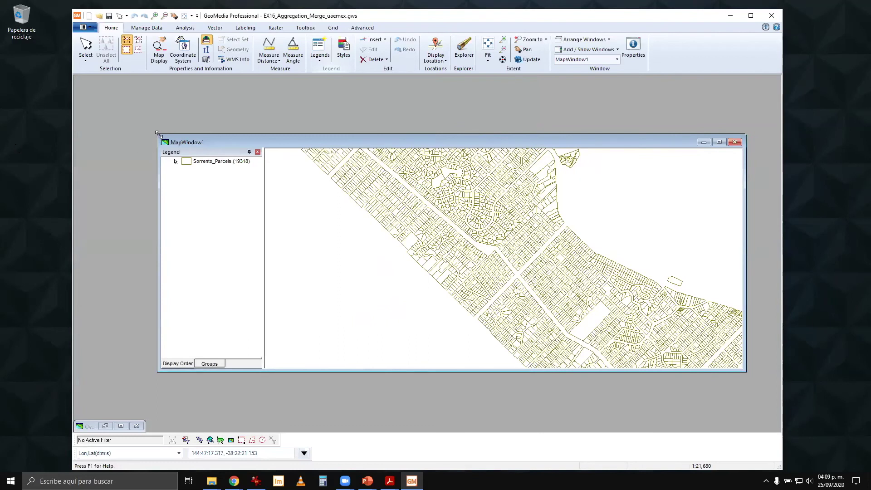
drag(157, 133, 149, 87)
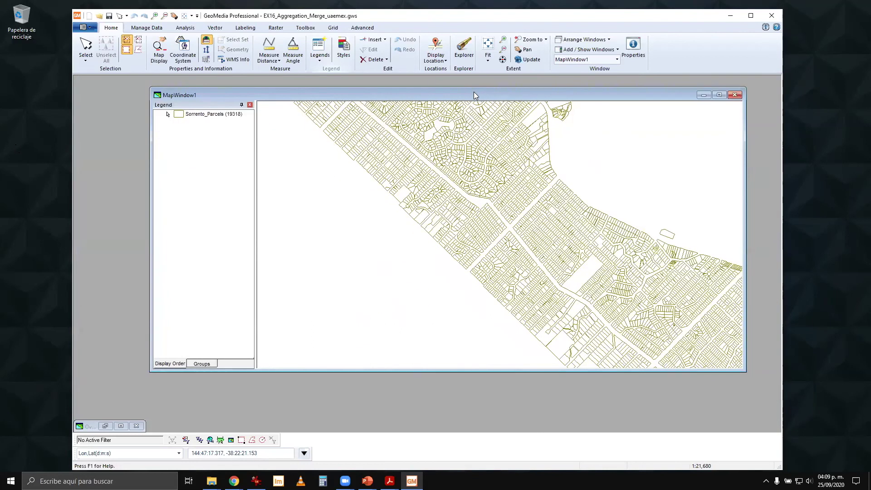
drag(473, 92, 435, 106)
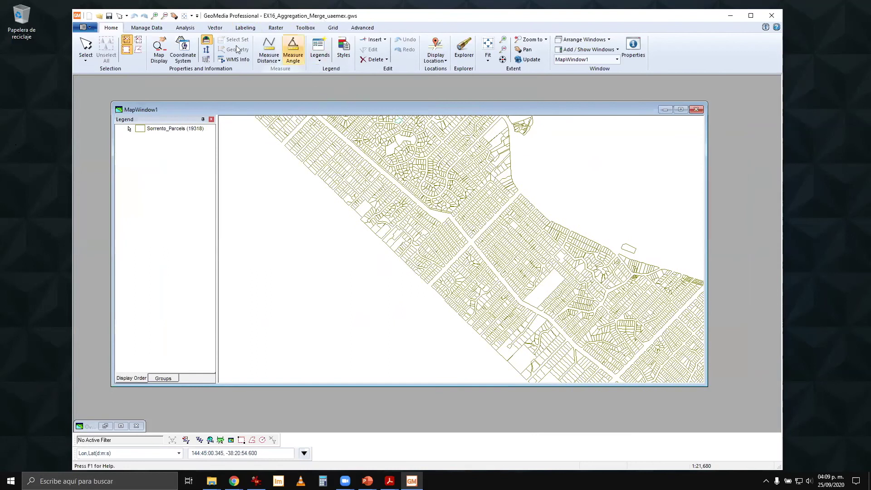
click(184, 29)
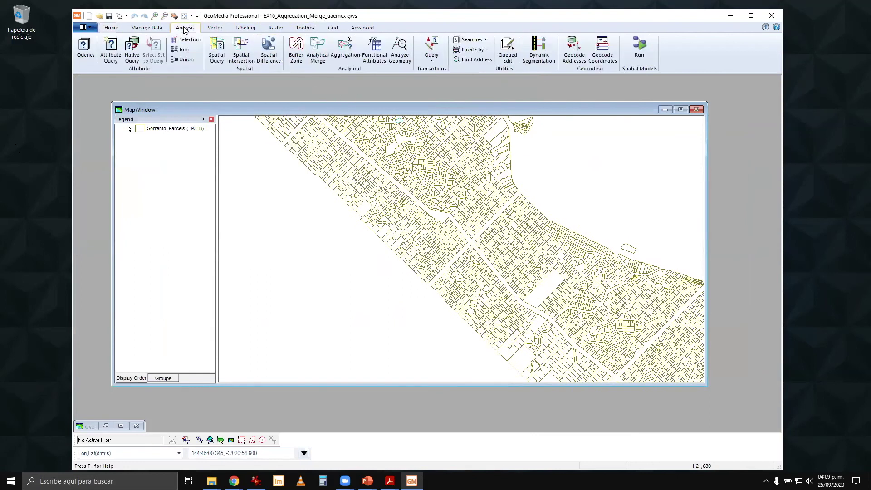
click(347, 49)
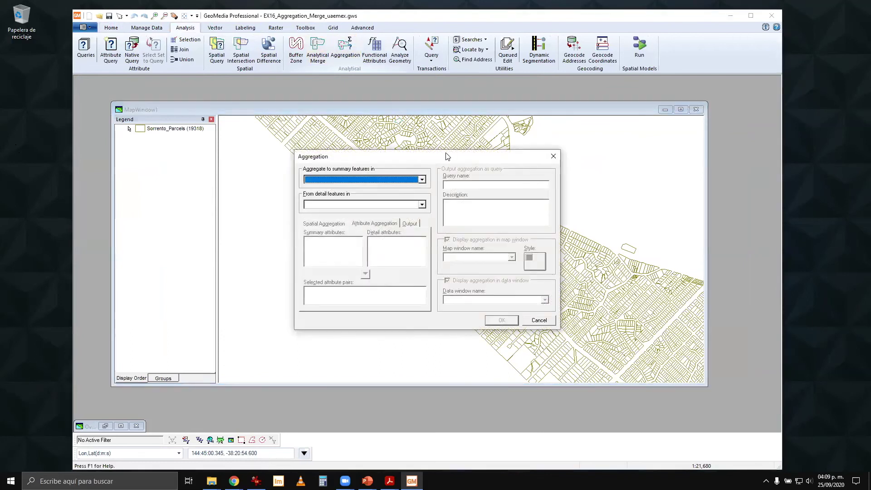
drag(447, 156, 332, 94)
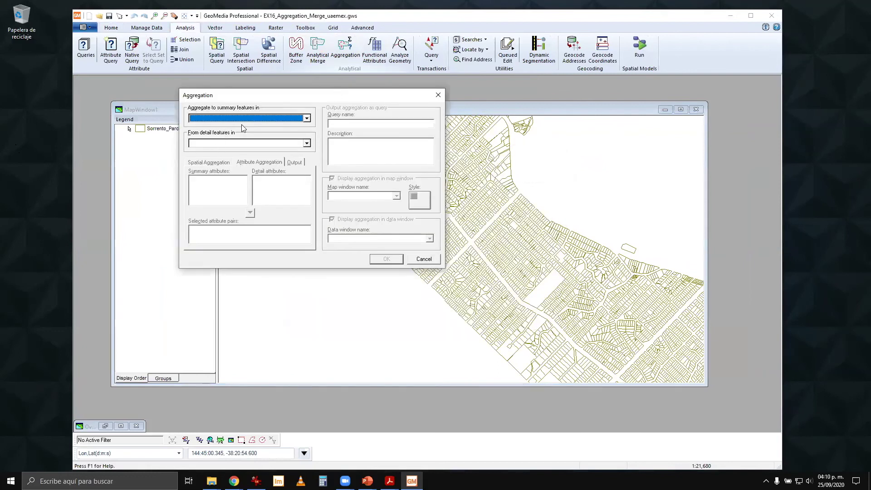
click(307, 119)
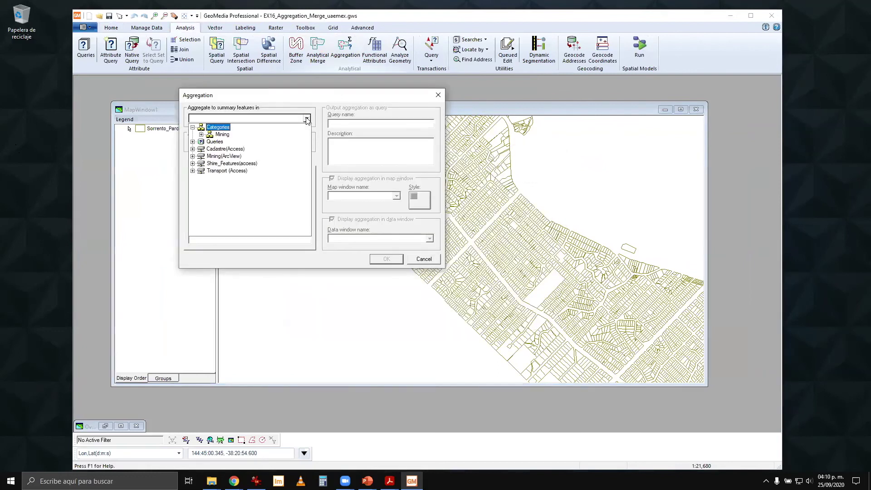
click(192, 149)
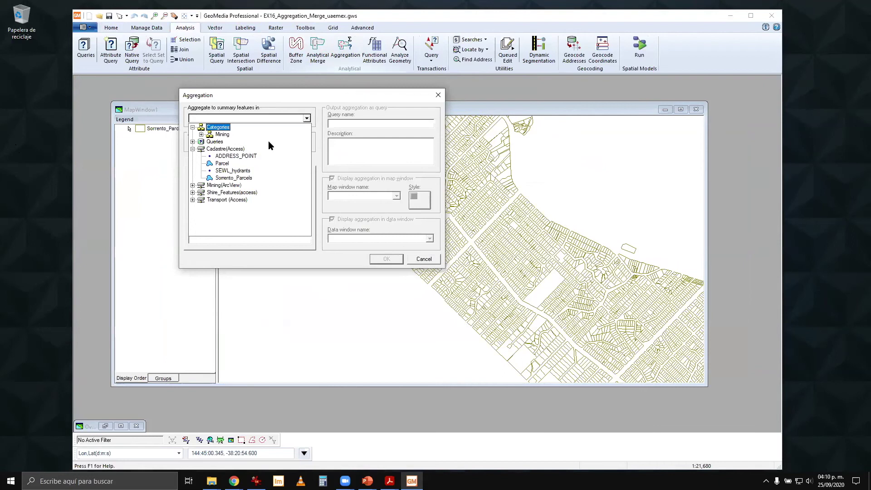
click(428, 263)
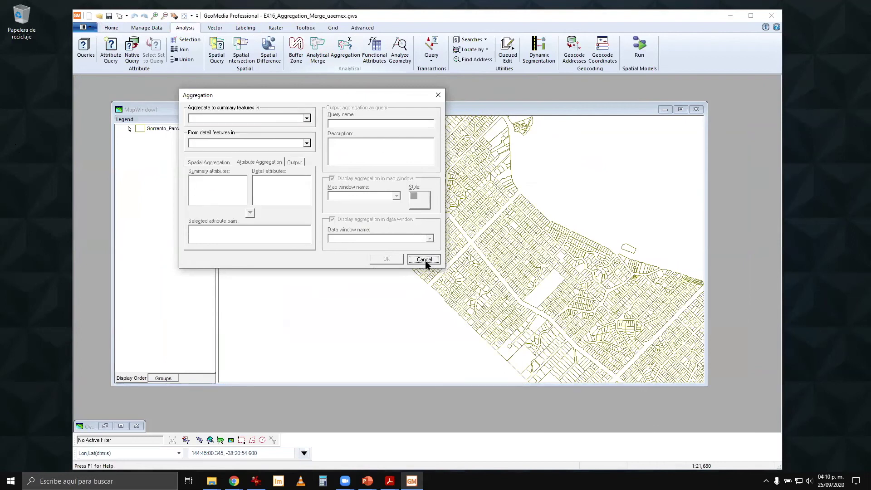
click(424, 260)
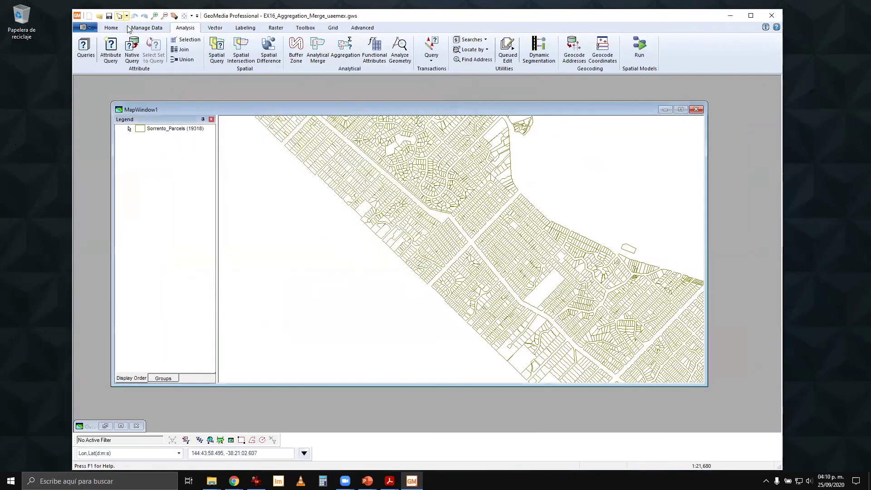
Add the Suburb feature class from the Shire_Features(access) connection to the legend of MapWindow1
click(114, 27)
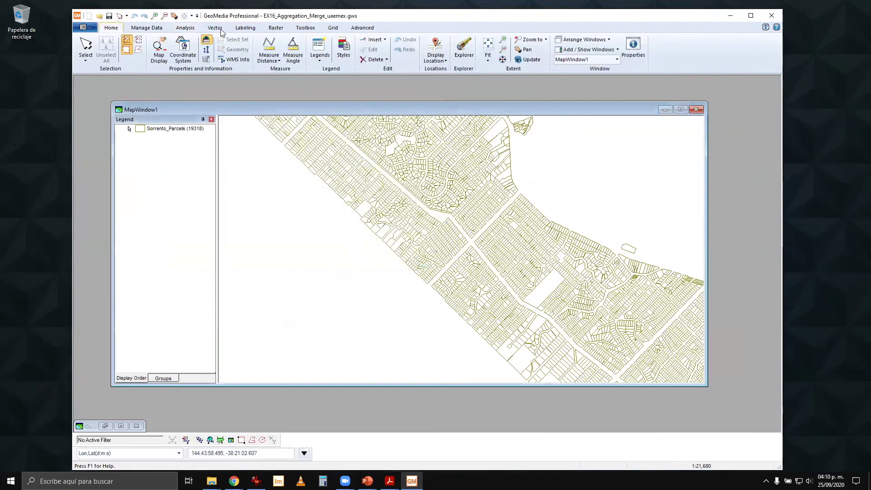
click(328, 62)
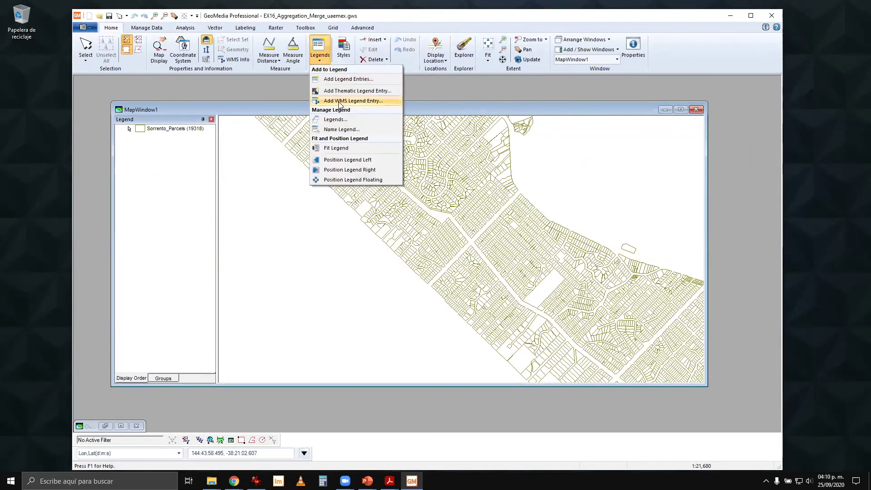
click(348, 79)
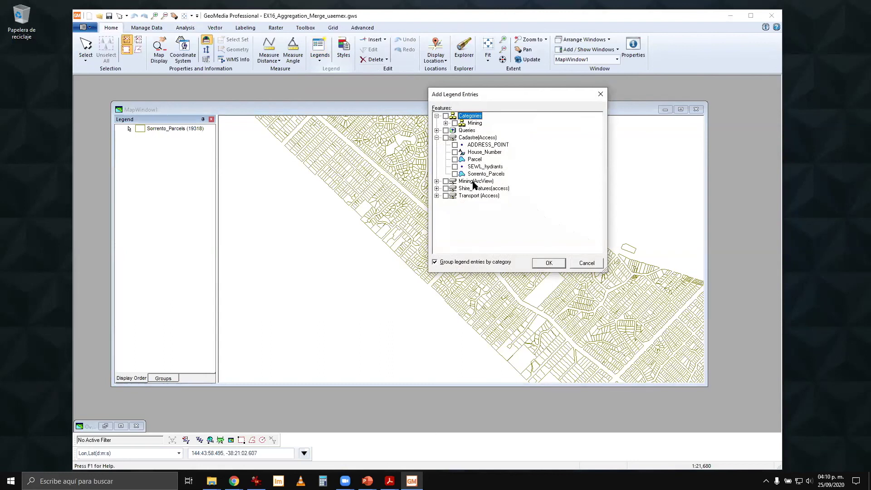
click(436, 188)
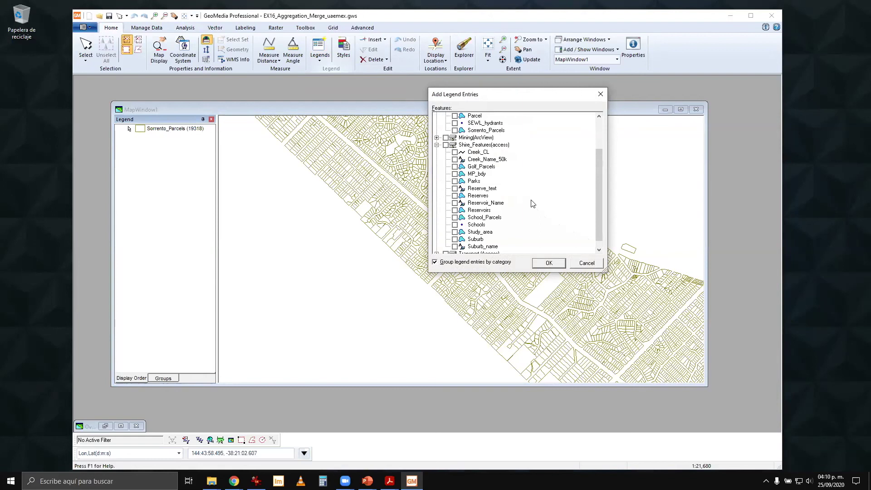
click(471, 240)
click(548, 263)
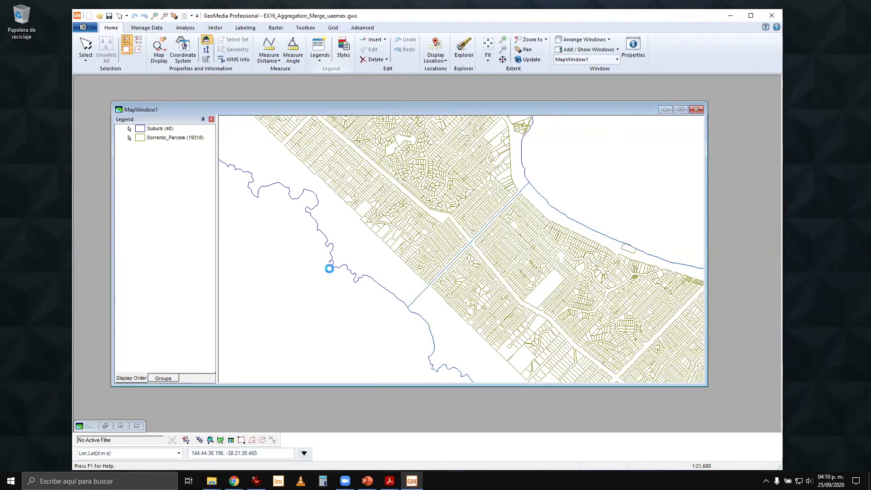
scroll(329, 271, up, 1)
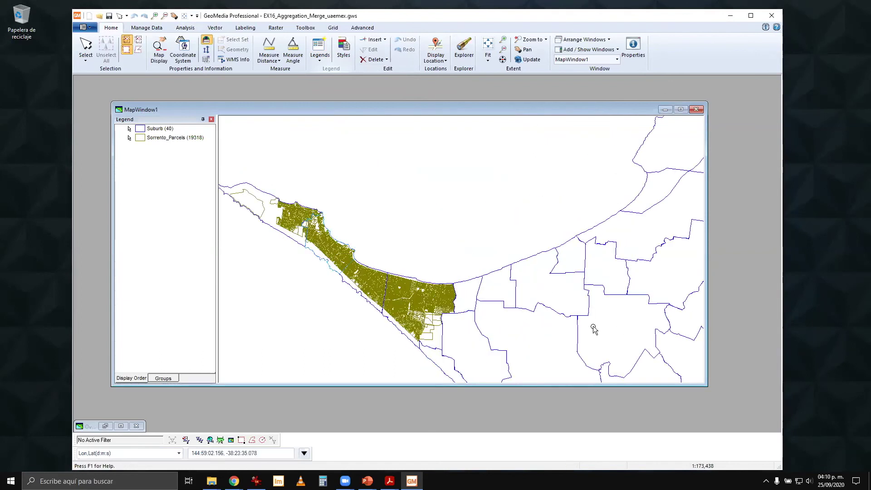
Turn the map display of the Sorrento_Parcels legend entry off and back on
click(155, 140)
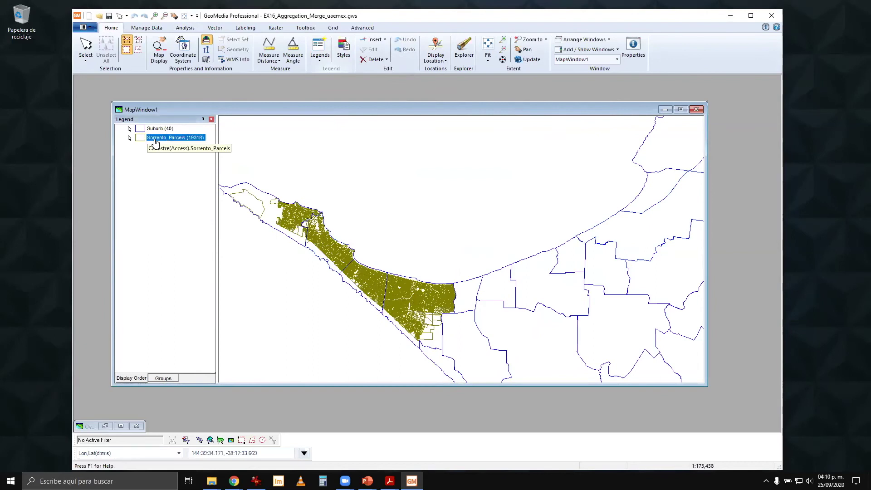
right_click(155, 141)
click(192, 156)
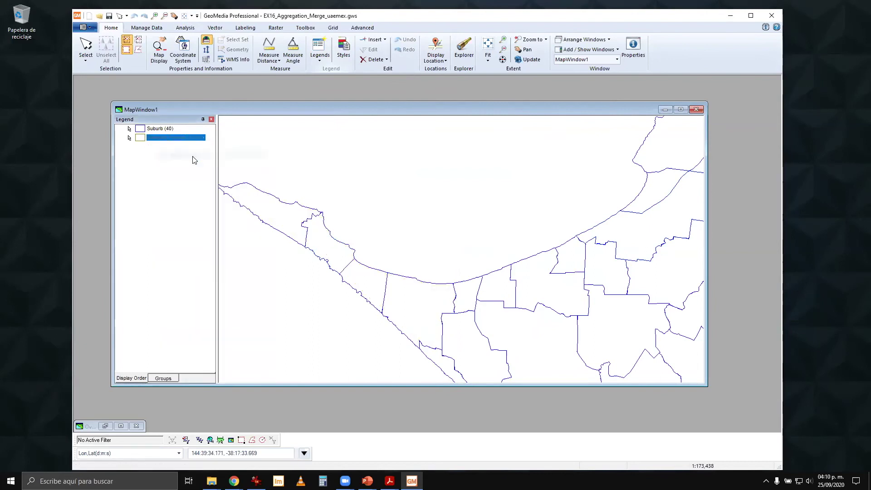
right_click(180, 140)
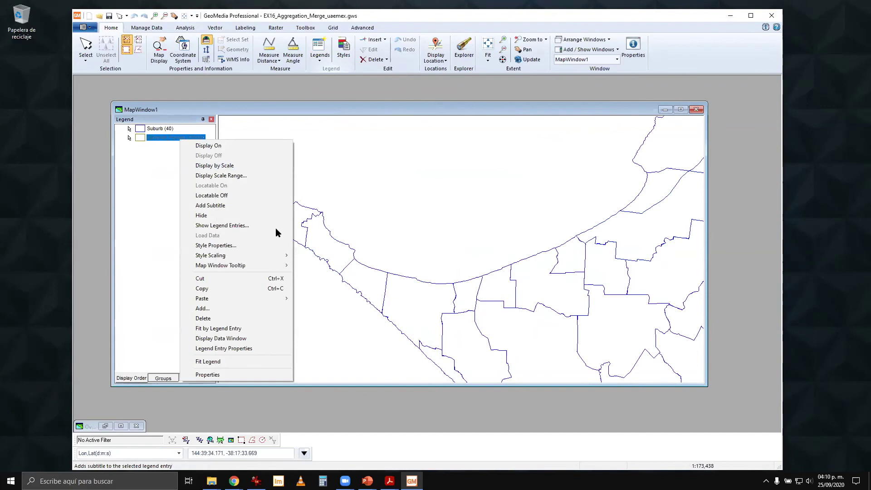
click(227, 146)
Set the boundary line width of the Suburb legend entry's style to 0.550 mm
click(159, 129)
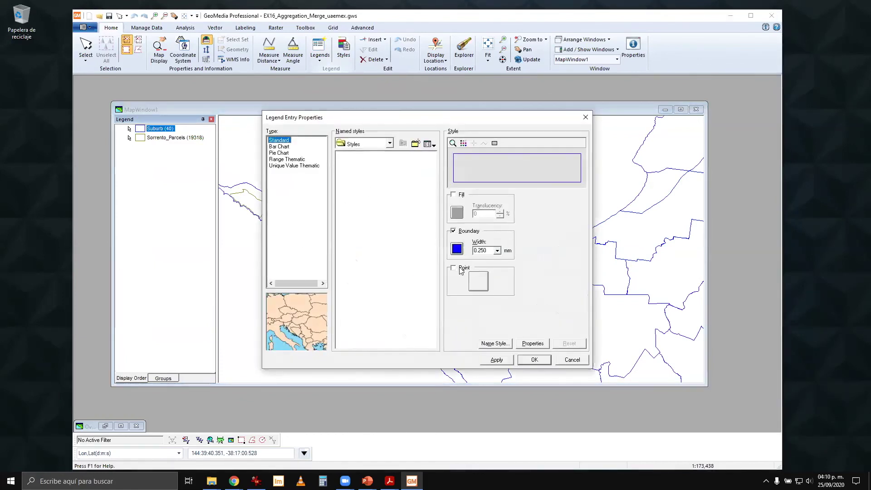
click(542, 344)
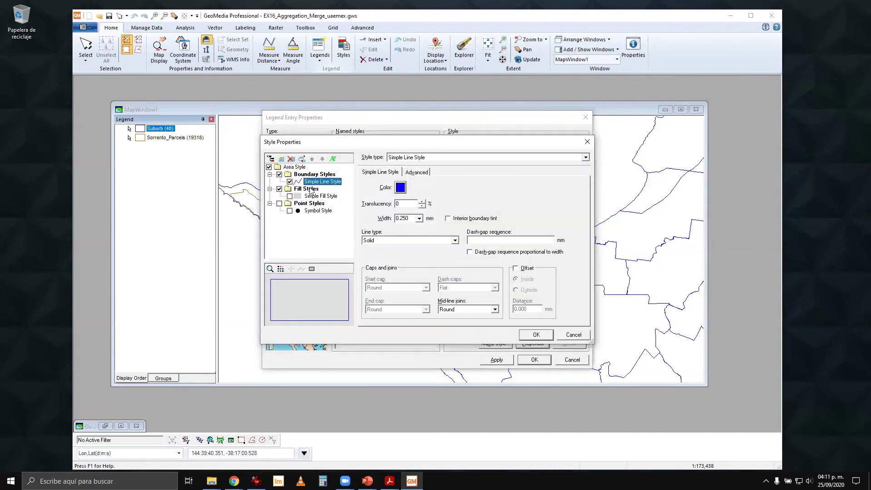
click(419, 219)
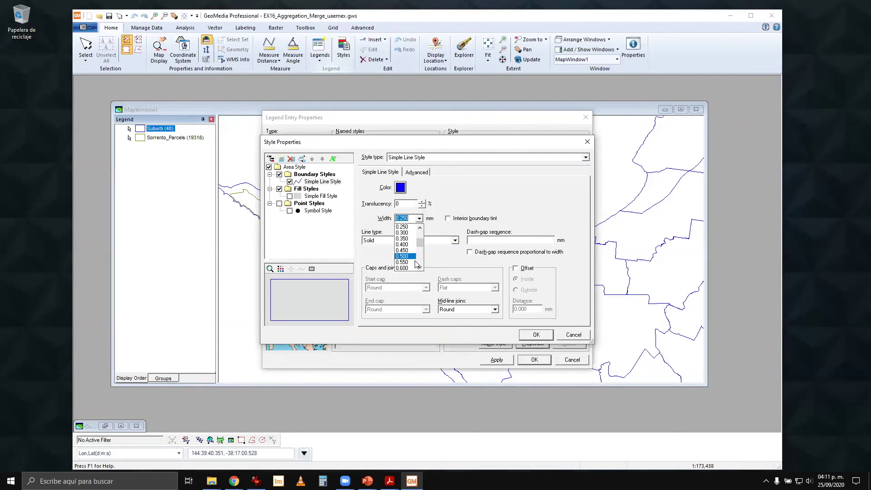
click(415, 263)
click(530, 334)
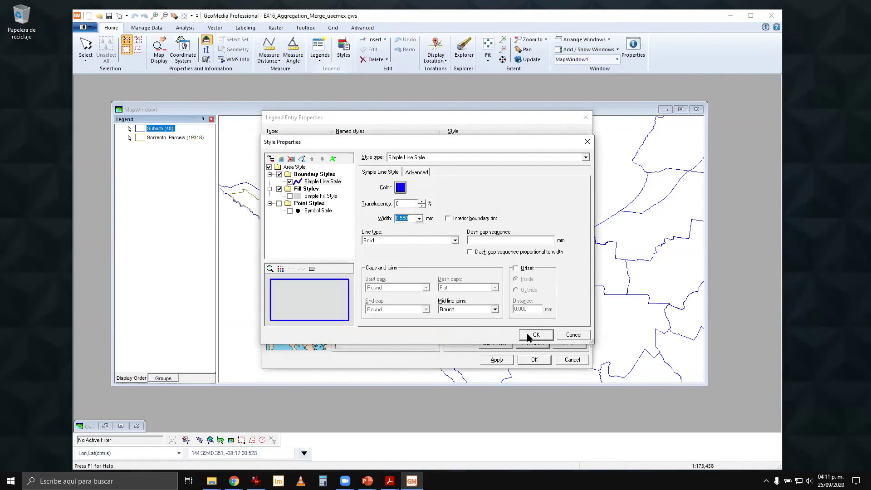
click(533, 359)
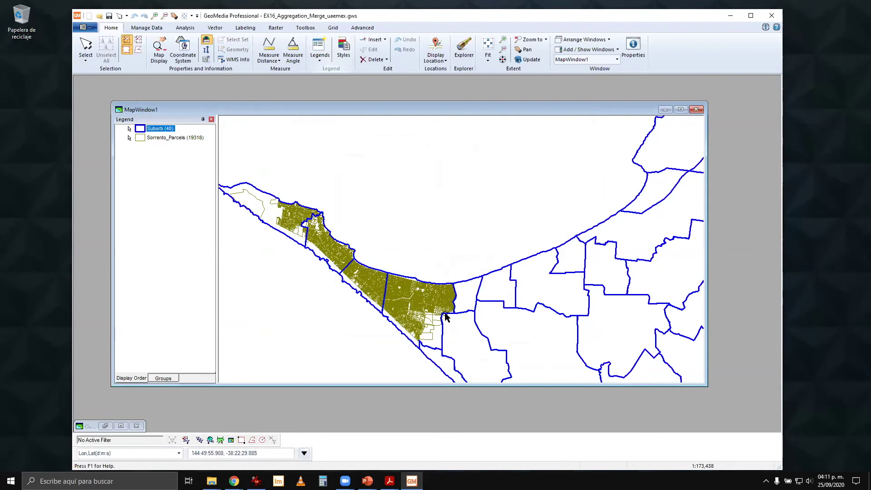
click(433, 305)
click(500, 187)
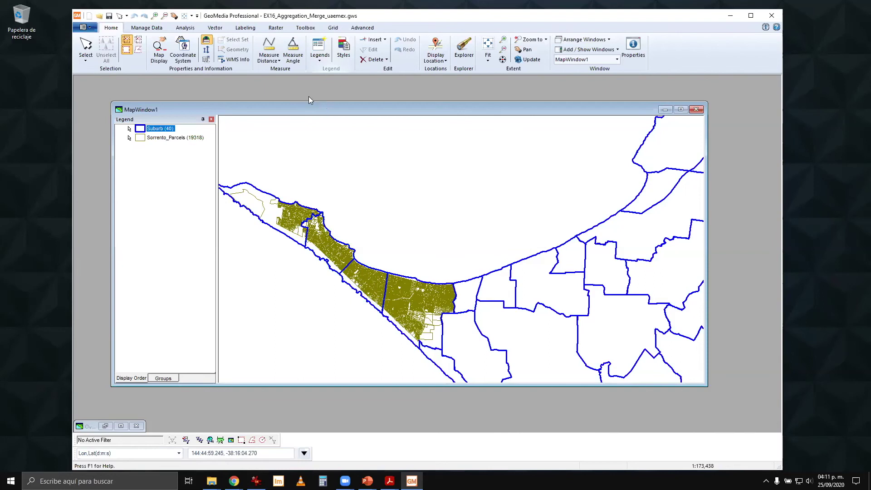
Start an Aggregation analysis with Sorrento_Parcels from the Cadastre(Access) connection as the detail features
click(184, 28)
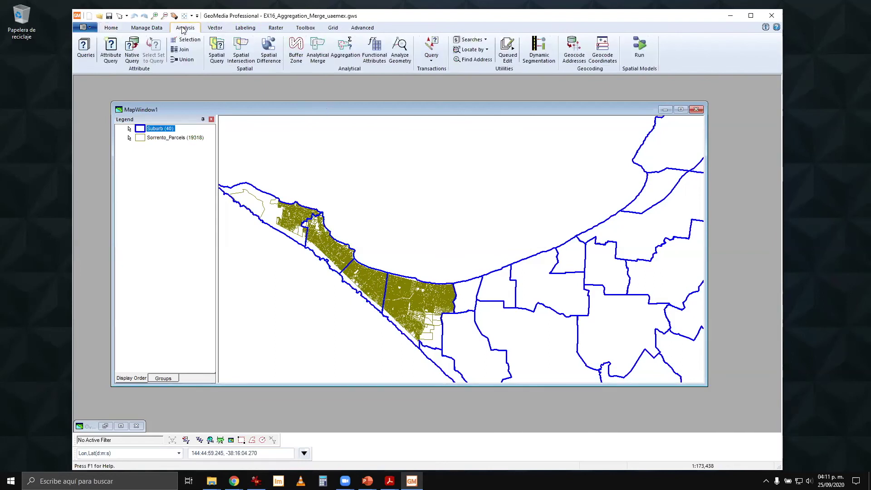
click(345, 48)
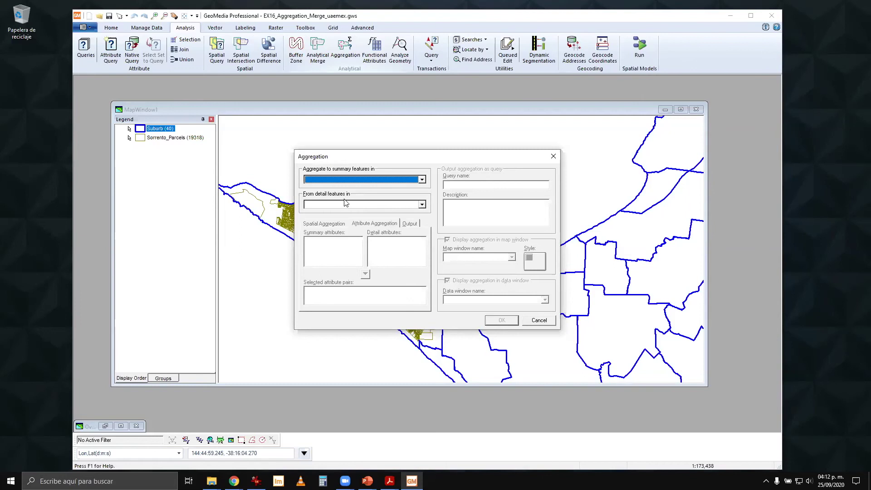
click(421, 205)
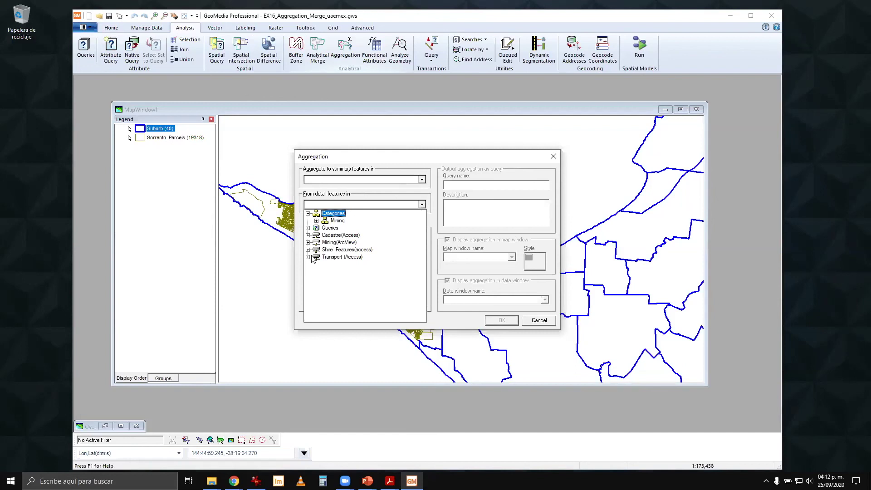
click(308, 235)
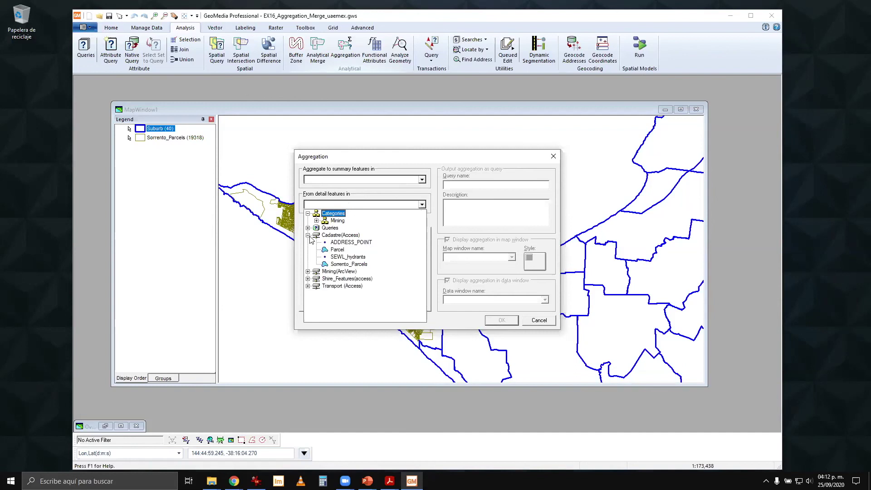
click(350, 264)
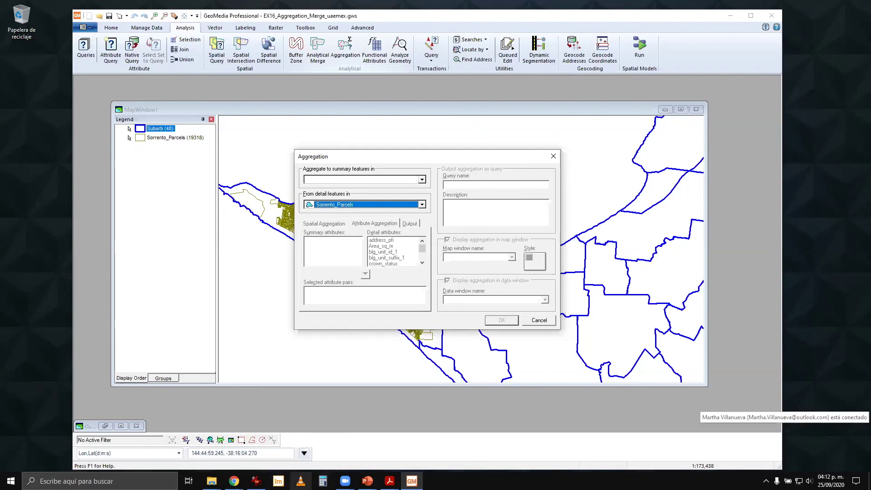
click(234, 481)
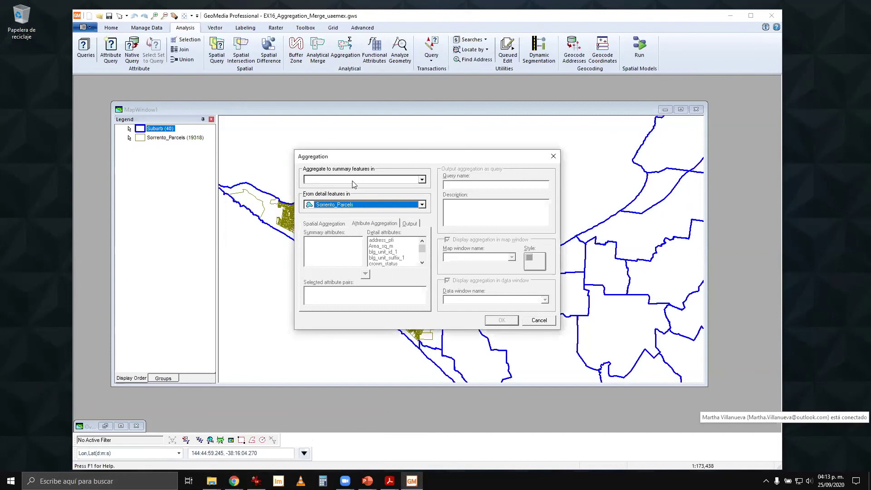
Use Suburb from the Shire_Features(access) connection as the summary features and aggregate where they touch the detail features
click(422, 180)
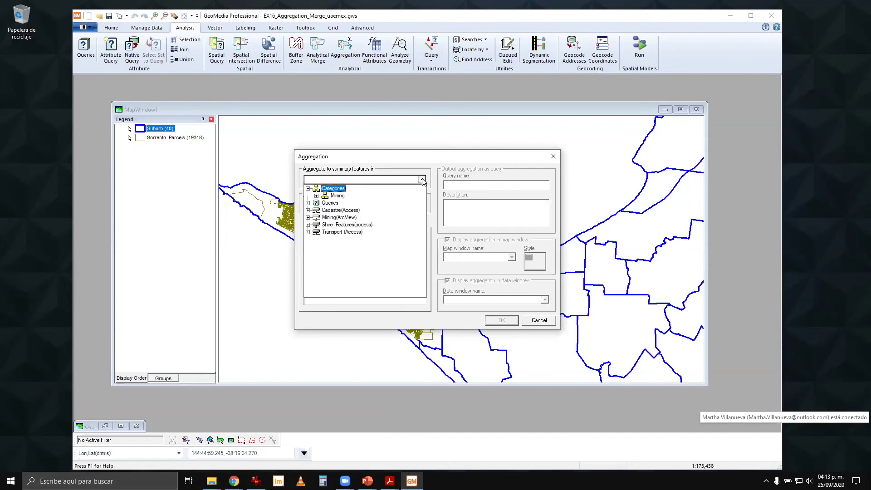
click(307, 224)
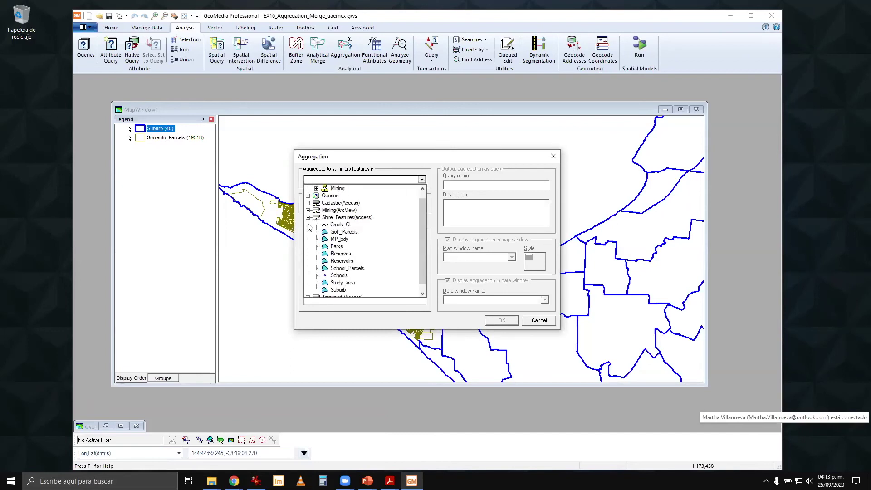
click(344, 291)
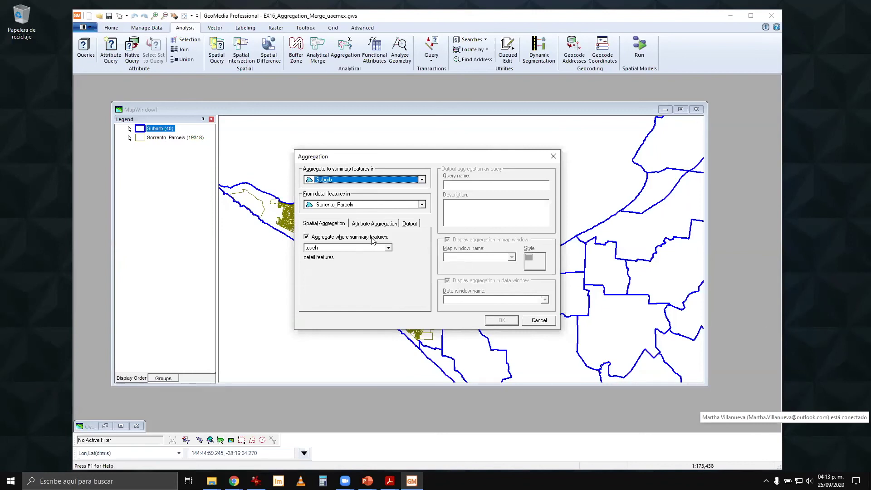
click(388, 247)
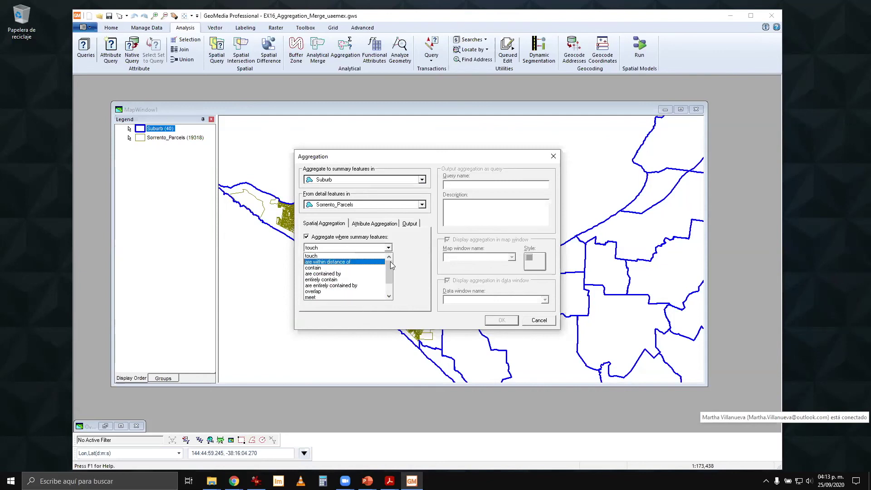
mouse_move(389, 264)
mouse_down()
mouse_move(389, 293)
mouse_move(386, 263)
mouse_up()
click(369, 256)
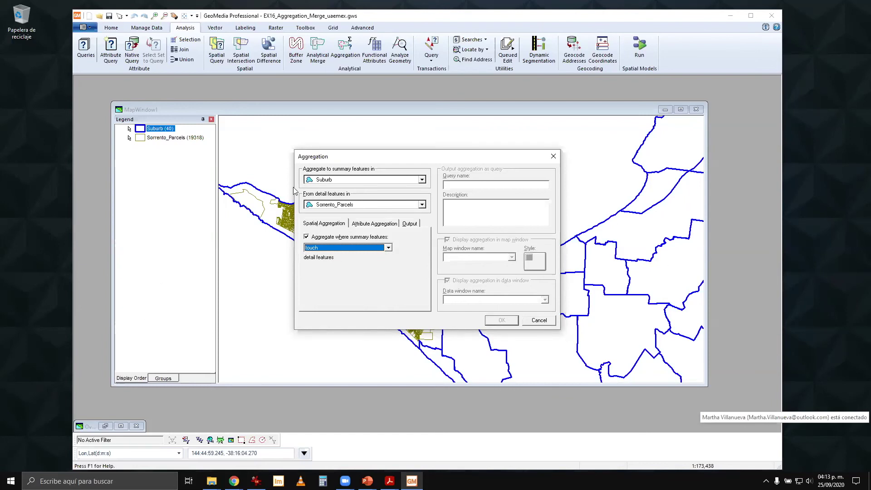
click(318, 224)
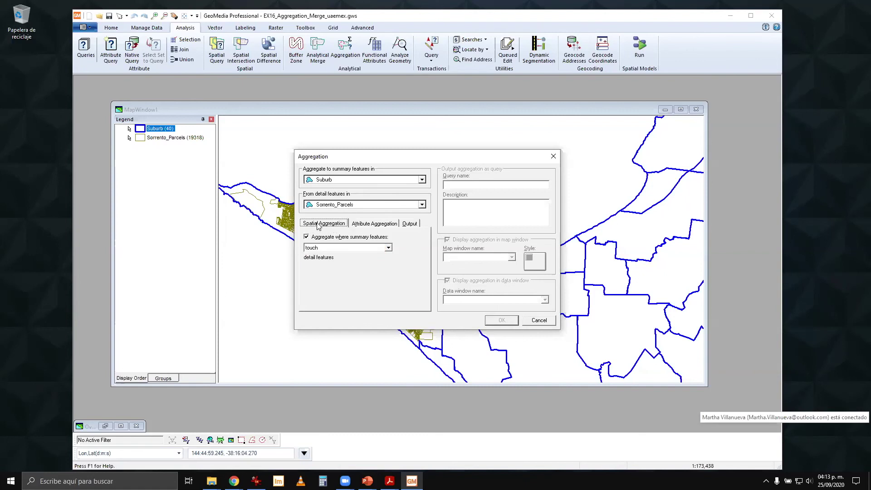
Examine the aggregation's attribute, spatial and output settings, including the functional attribute editor and the resolution operator options
click(385, 224)
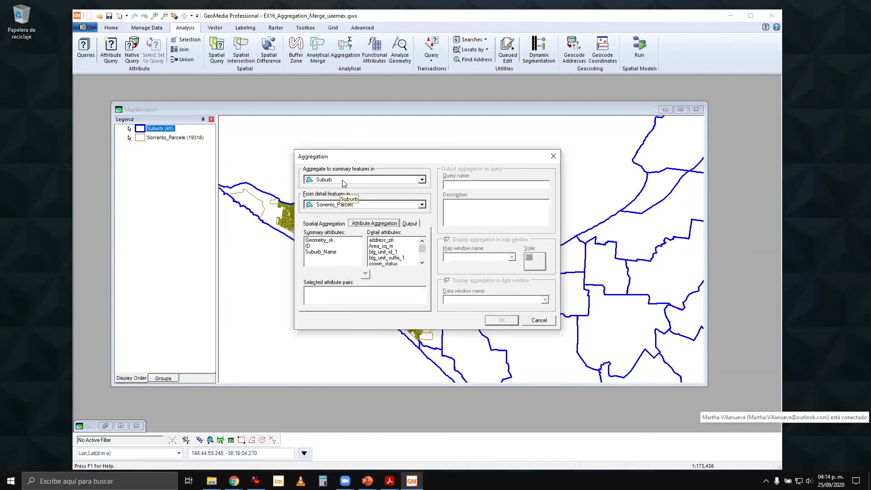
click(410, 223)
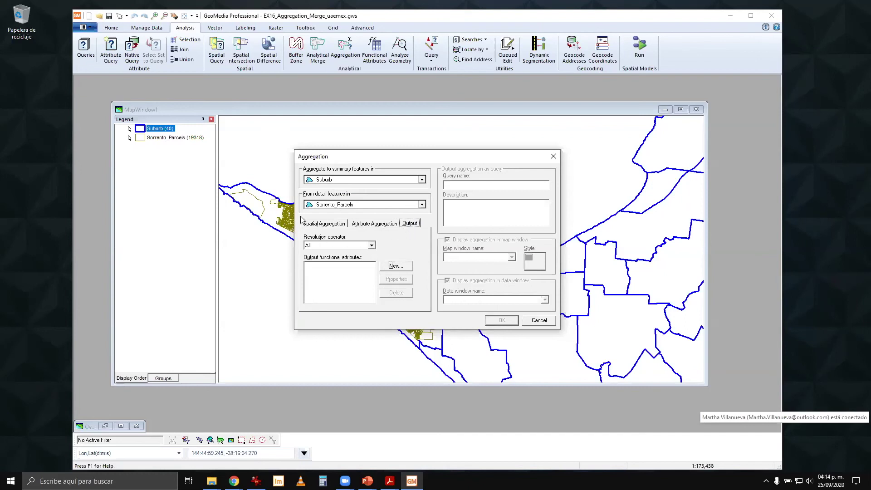
click(333, 227)
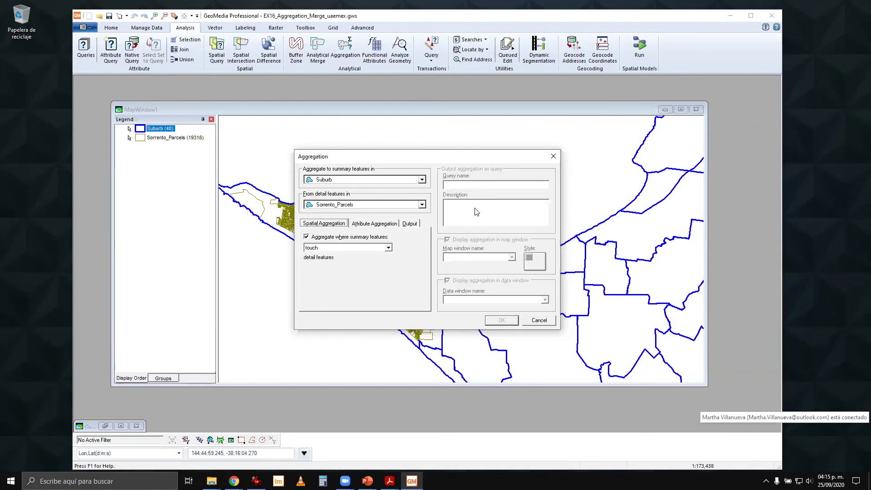
click(410, 223)
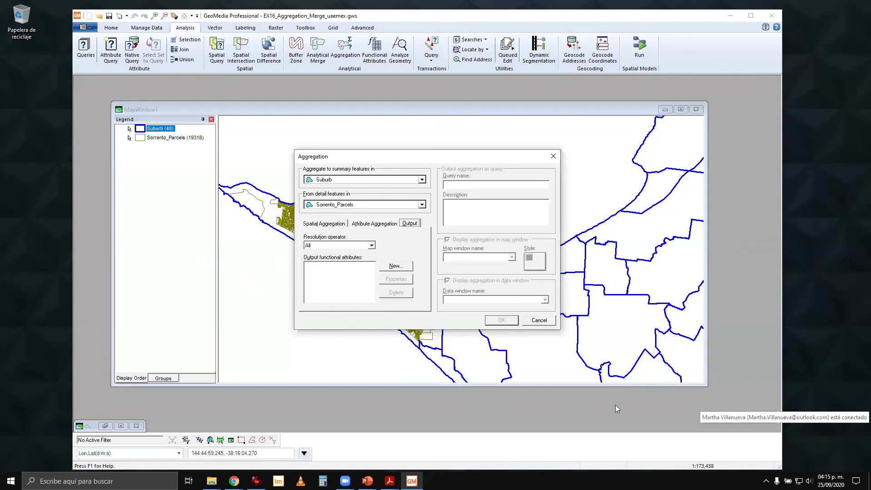
click(386, 268)
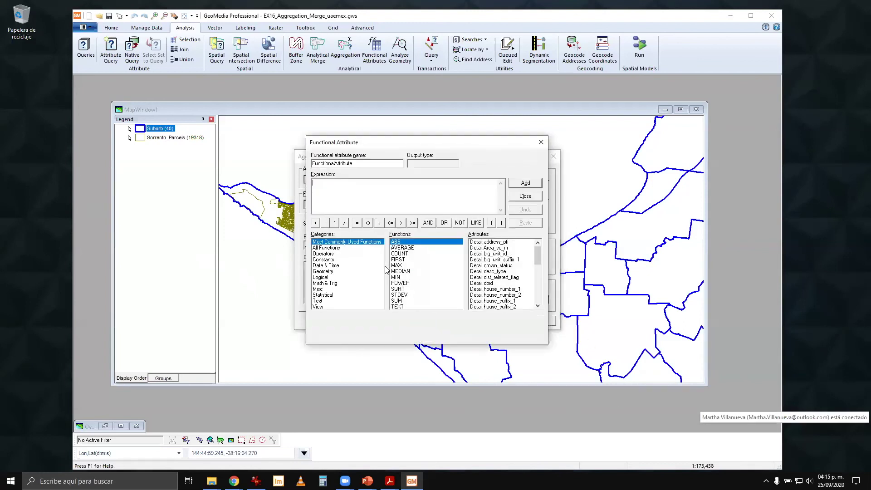
click(537, 198)
click(370, 246)
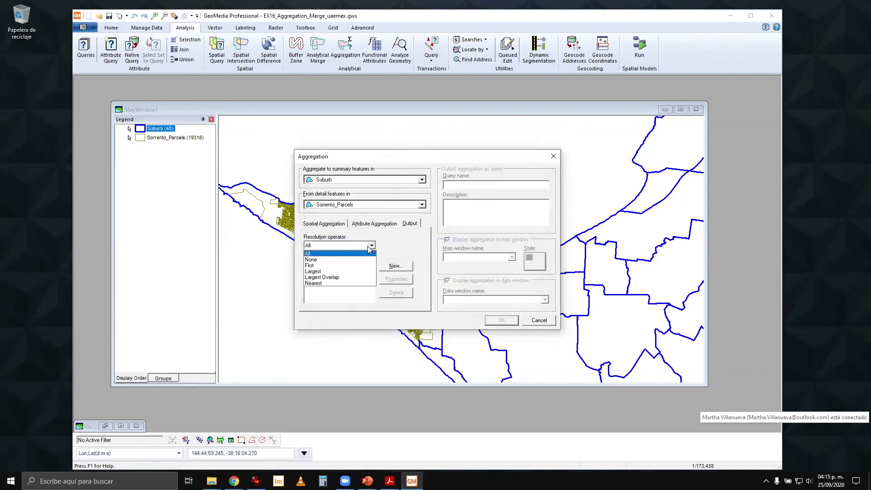
click(386, 249)
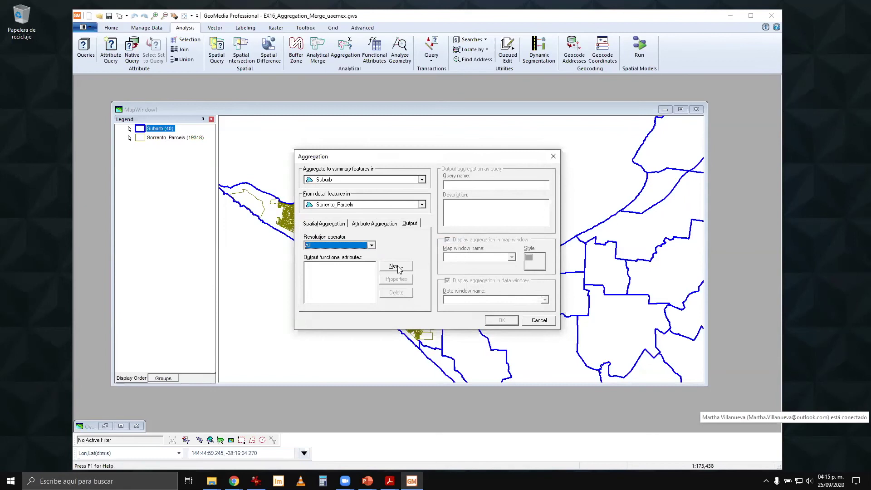
right_click(324, 275)
click(320, 285)
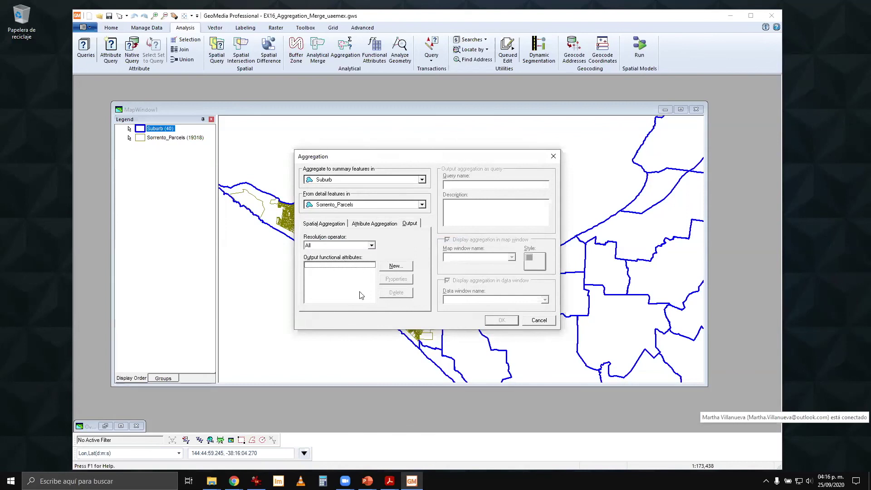
Add a Count(*) output functional attribute to the aggregation
right_click(324, 276)
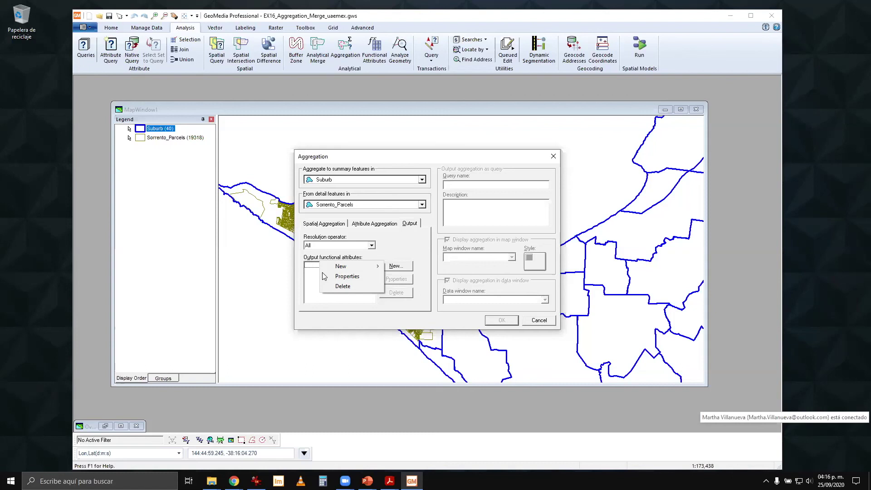
mouse_move(350, 271)
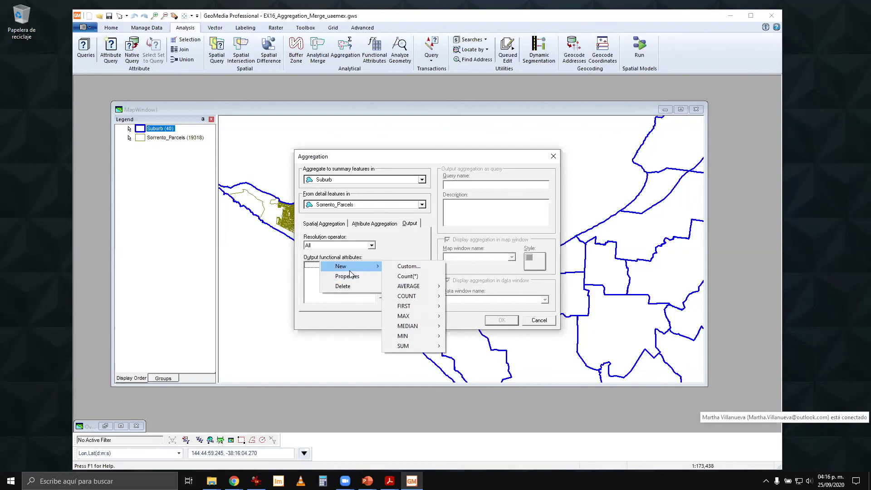
click(407, 278)
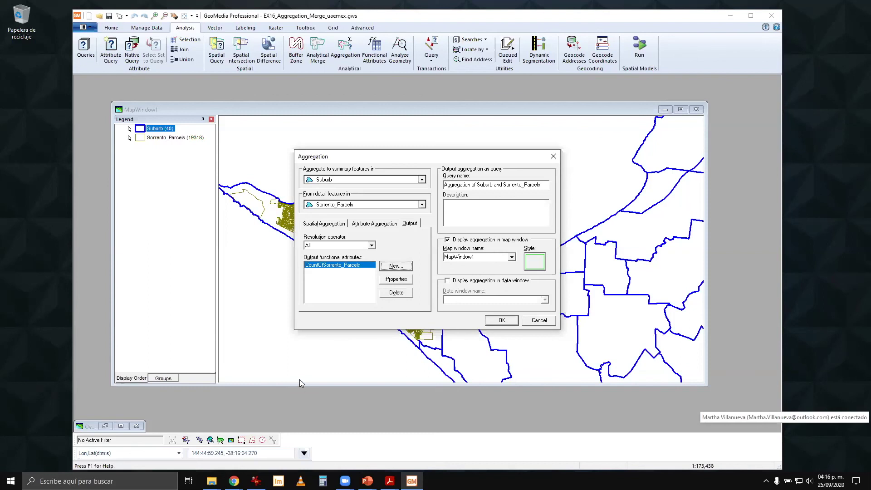
Rename the aggregation's count functional attribute to Num_Residences
click(409, 280)
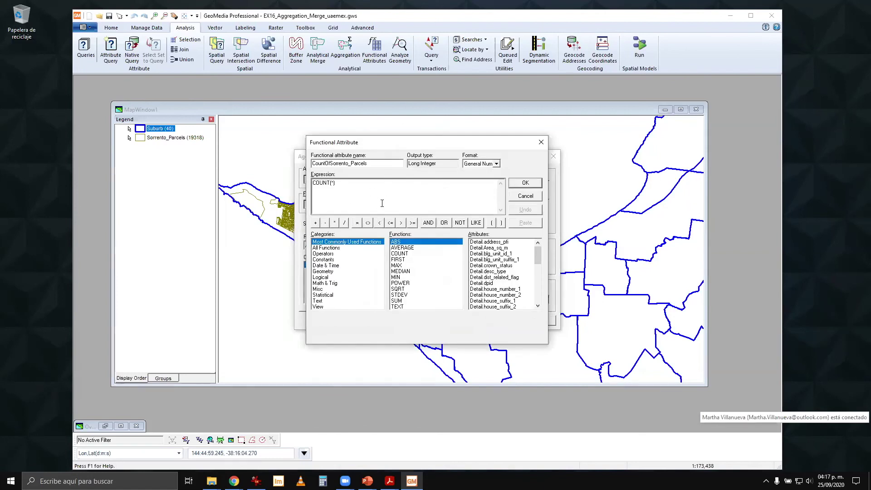
double_click(379, 166)
drag(312, 163, 392, 158)
text(Num_Residences)
click(527, 183)
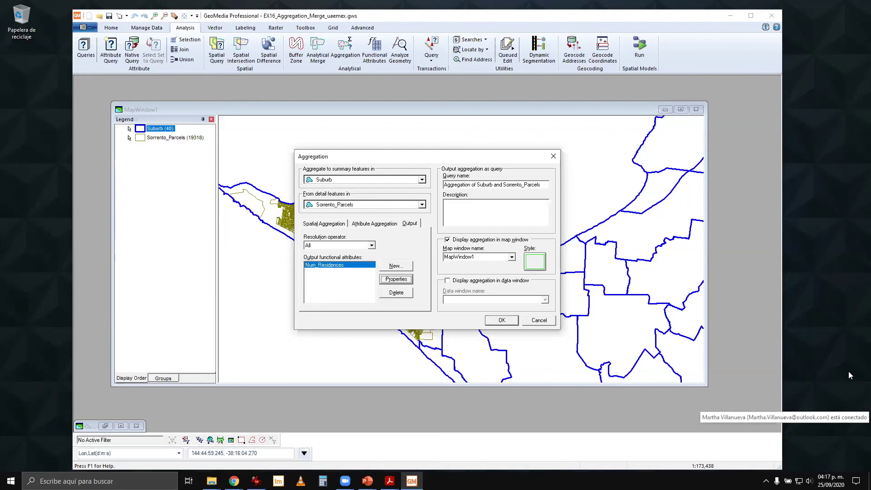
Start a new output functional attribute for the aggregation and name it Residents__sqkm
click(396, 268)
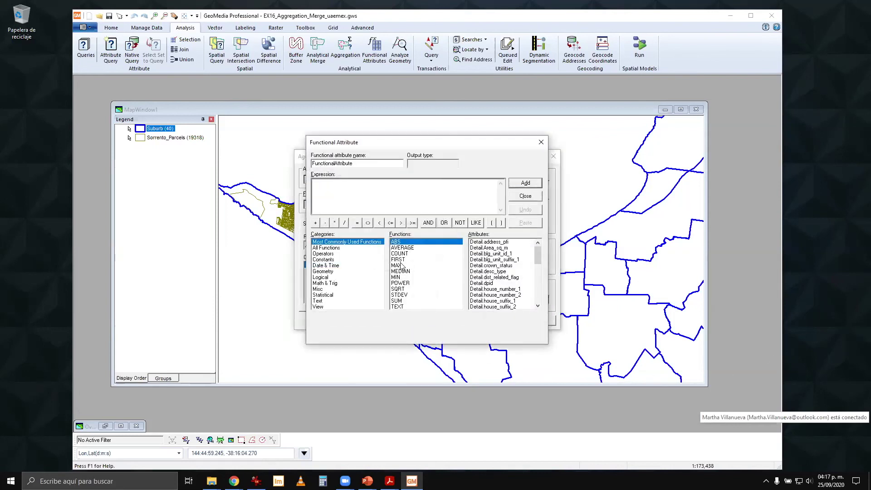
double_click(363, 162)
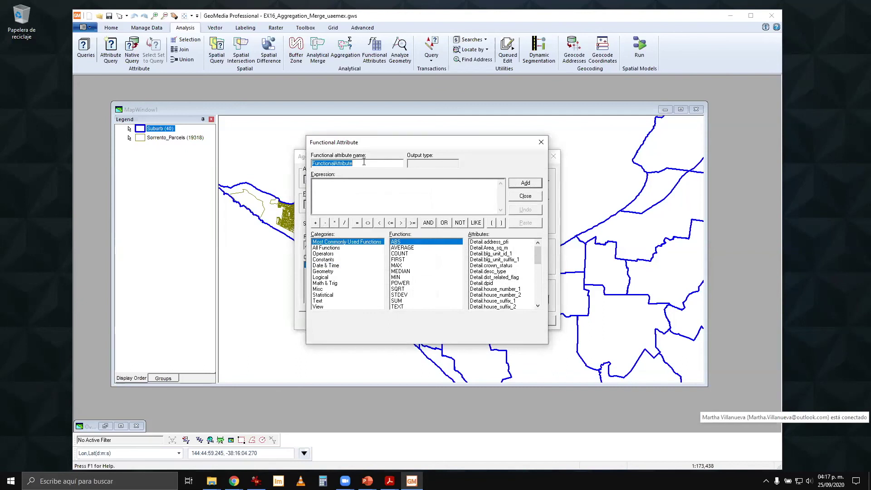
text(Residents)
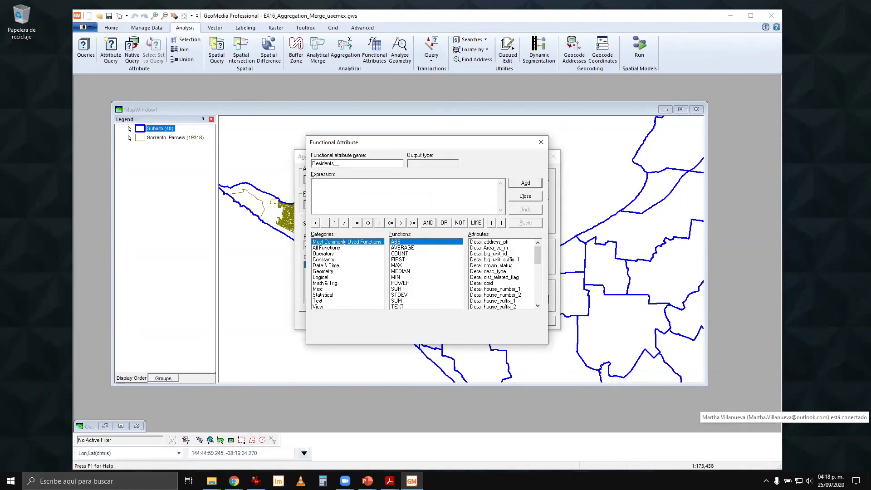
text(_sqkm)
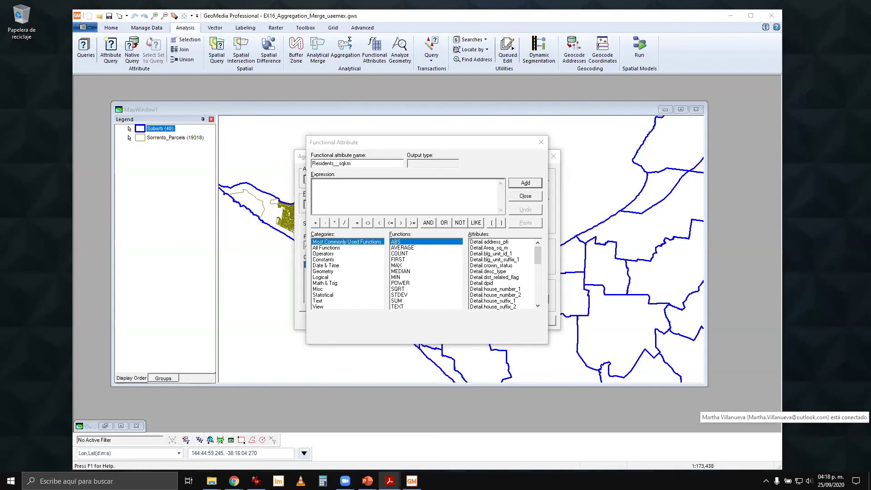
Begin the Residents__sqkm expression with Output.Num_Residences followed by the division operator
click(538, 262)
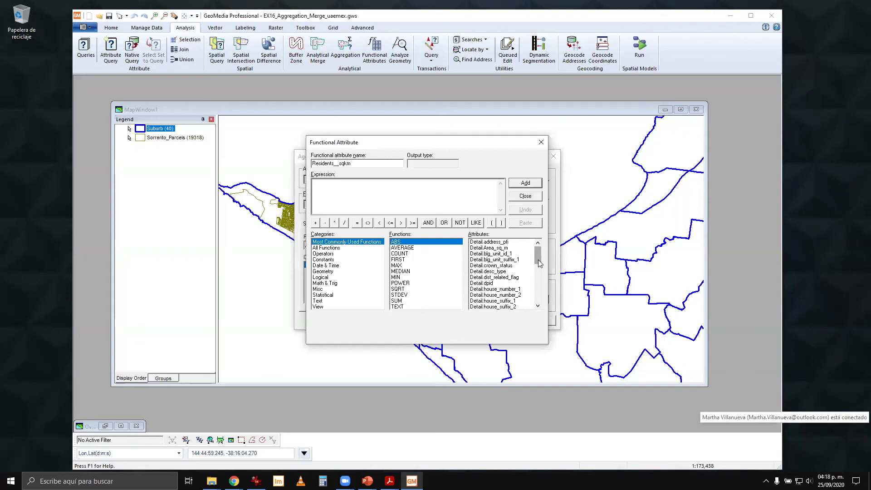
drag(538, 250, 539, 310)
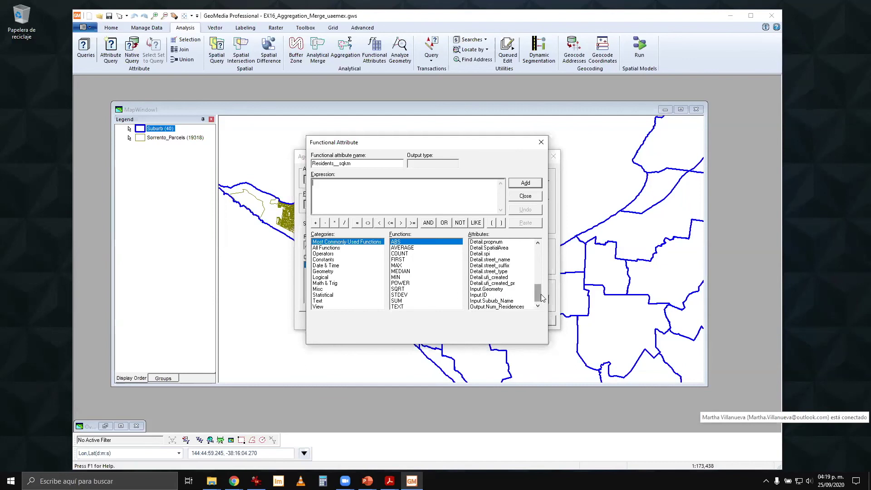
mouse_move(540, 294)
mouse_down()
mouse_move(538, 253)
mouse_move(539, 296)
mouse_up()
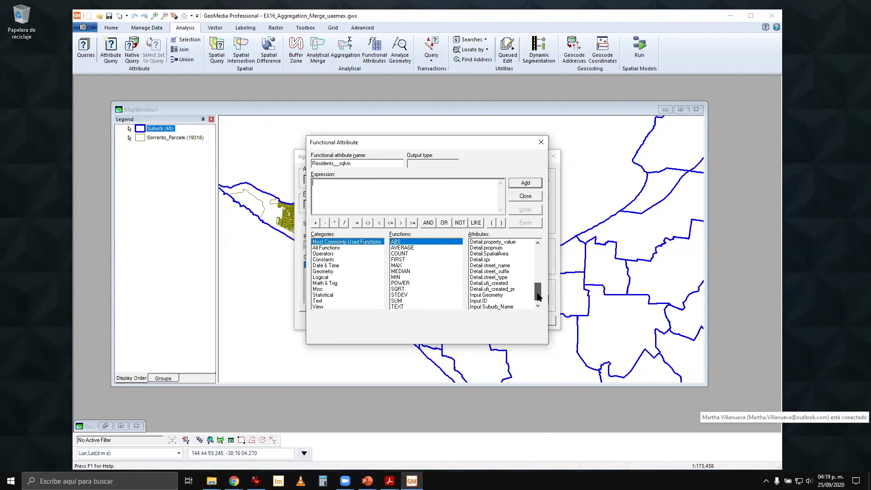
scroll(538, 299, up, 2)
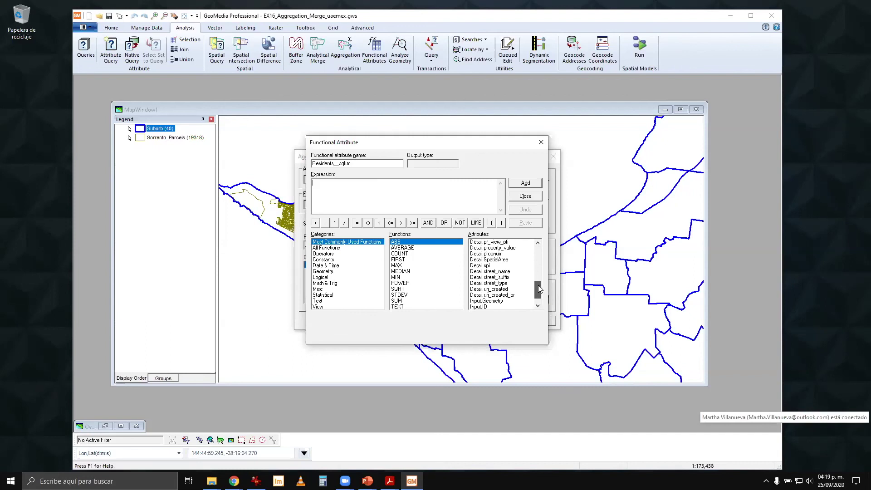
scroll(538, 304, down, 2)
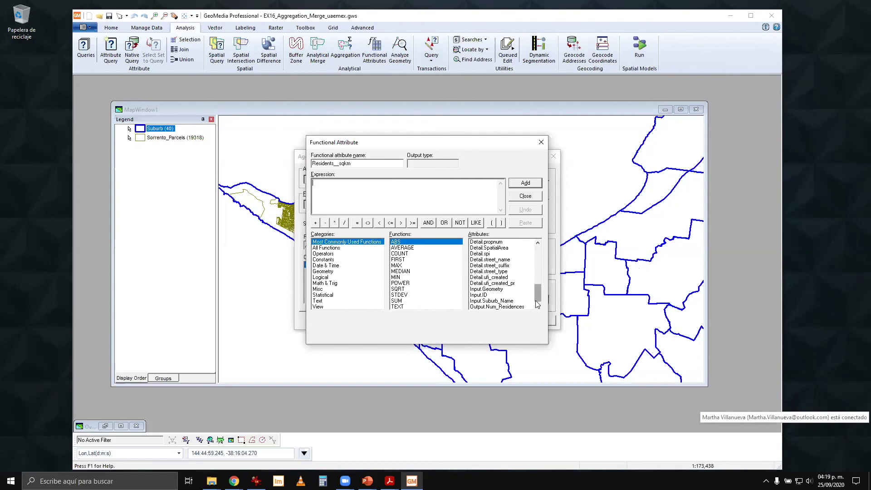
double_click(501, 307)
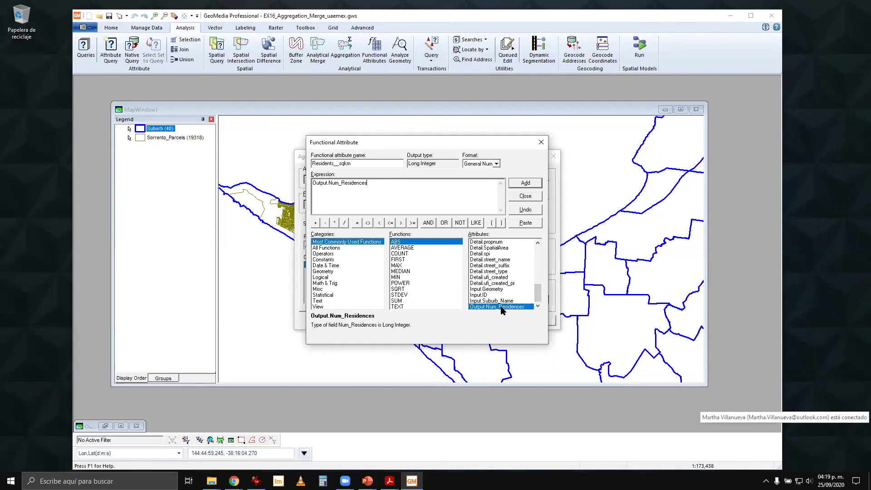
click(344, 222)
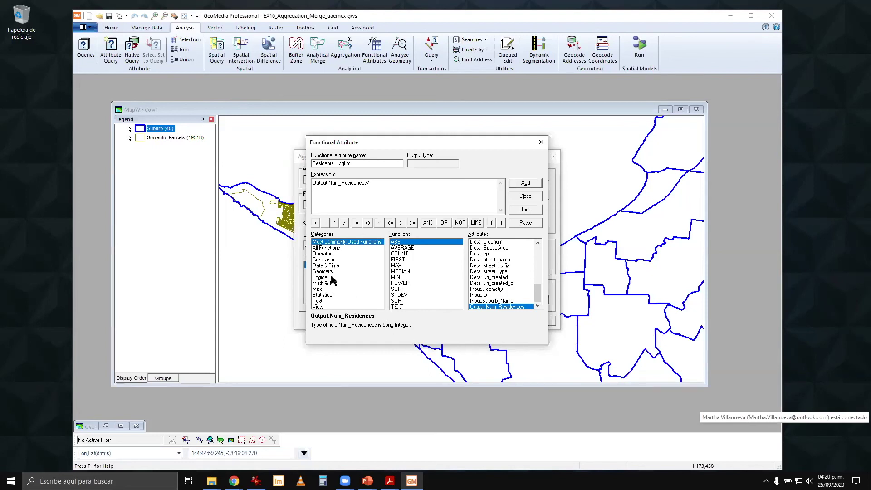
Insert the AREA geometry function as the divisor, with Input.Geometry as its first argument
click(324, 272)
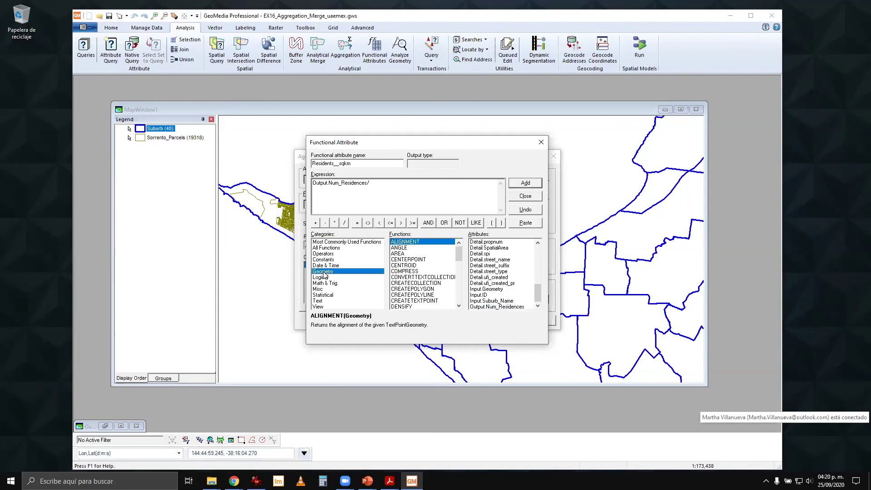
click(397, 254)
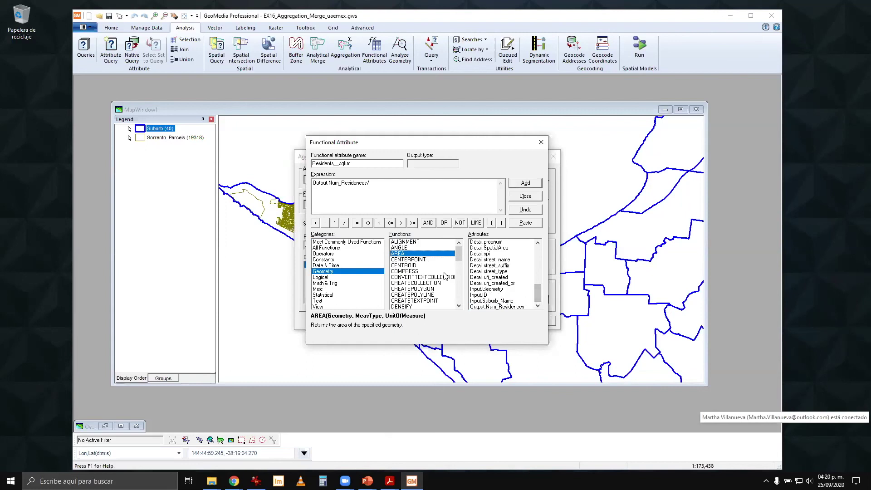
double_click(401, 253)
double_click(483, 289)
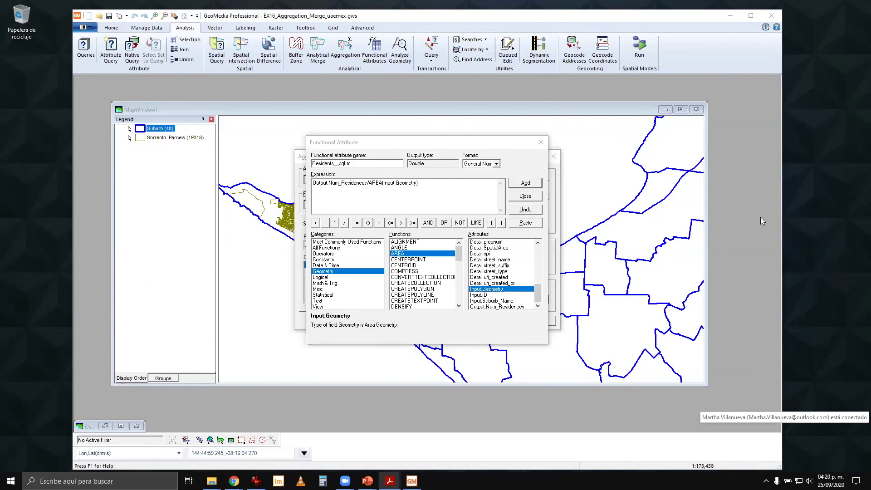
Complete the AREA function's arguments with the constants ProjectedMeas and SquareKilometer, separated by commas
click(416, 183)
text())
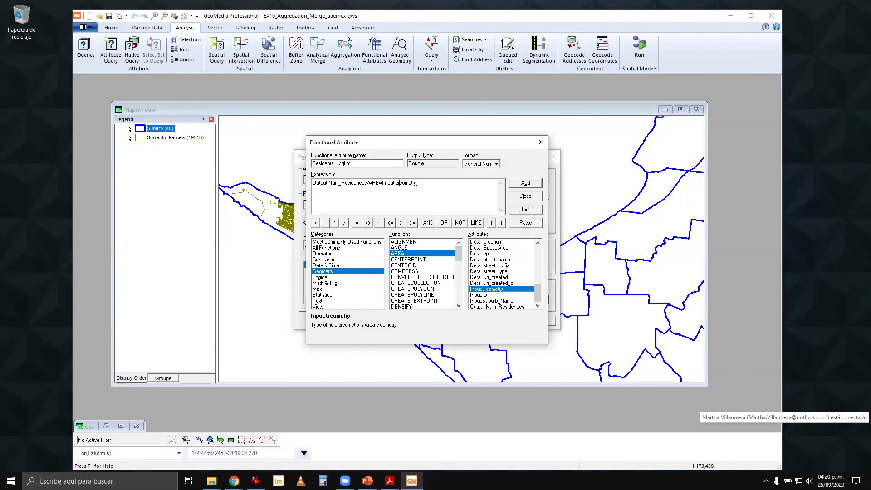
click(463, 181)
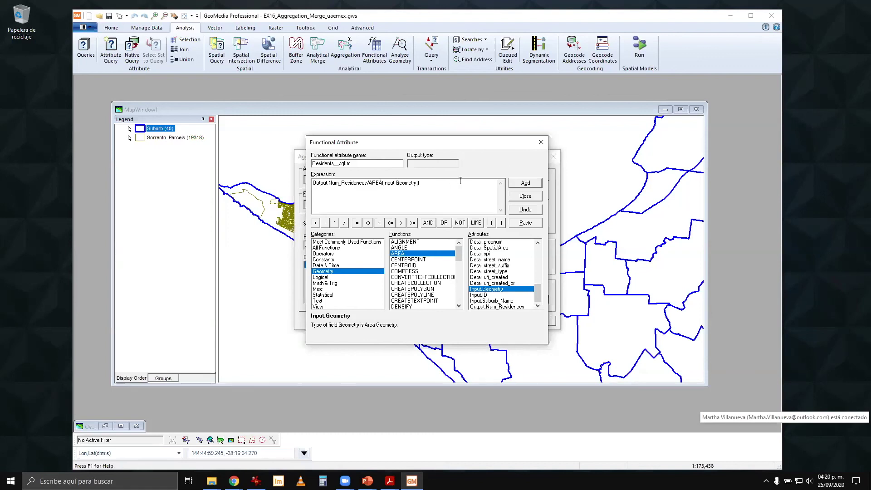
click(323, 260)
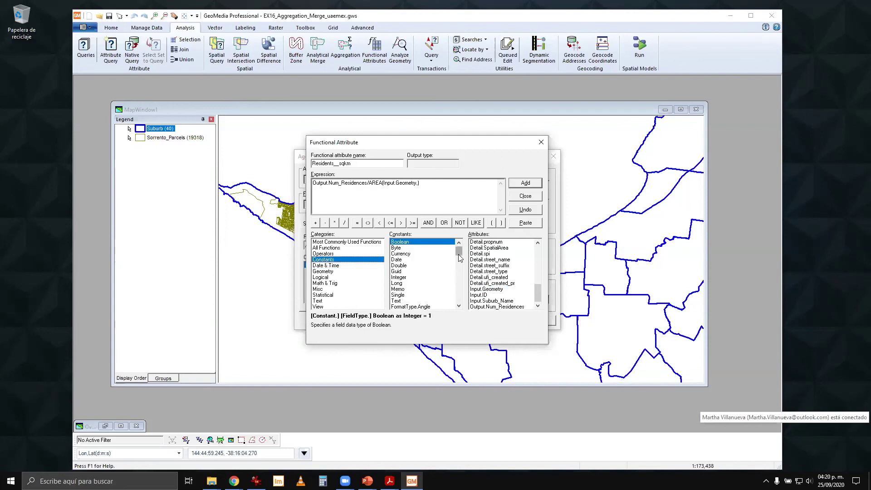
drag(460, 258, 460, 271)
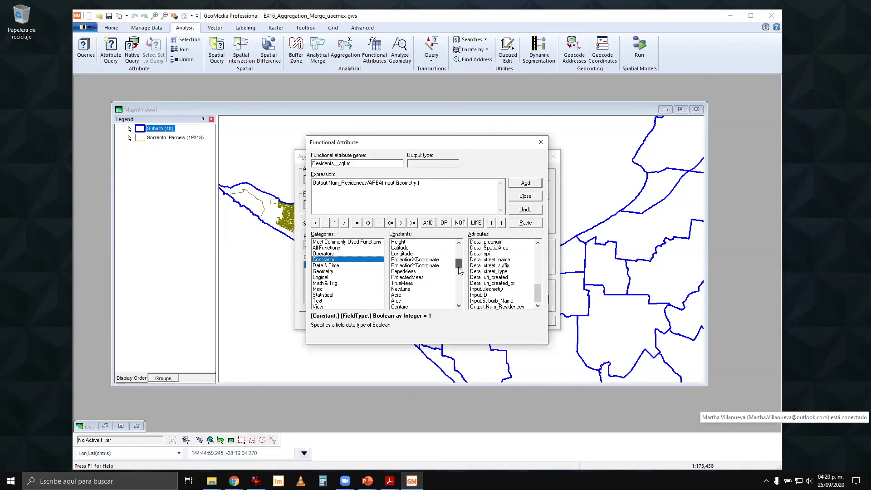
double_click(412, 278)
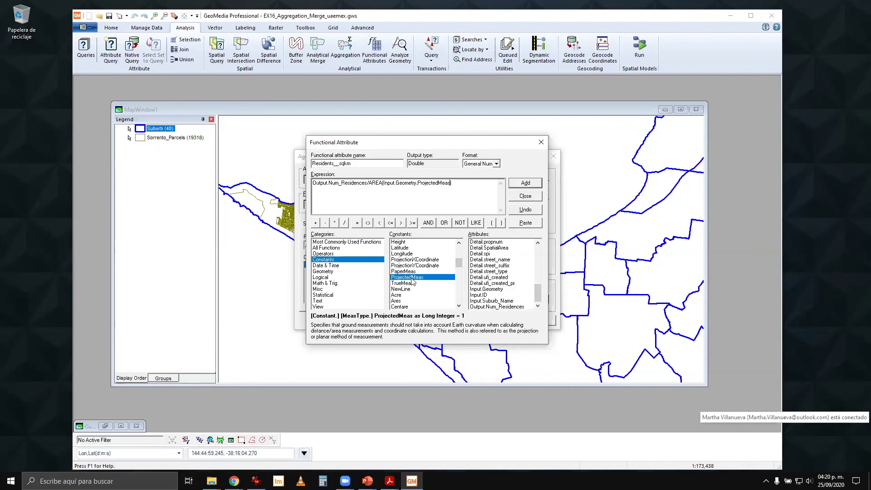
text(,)
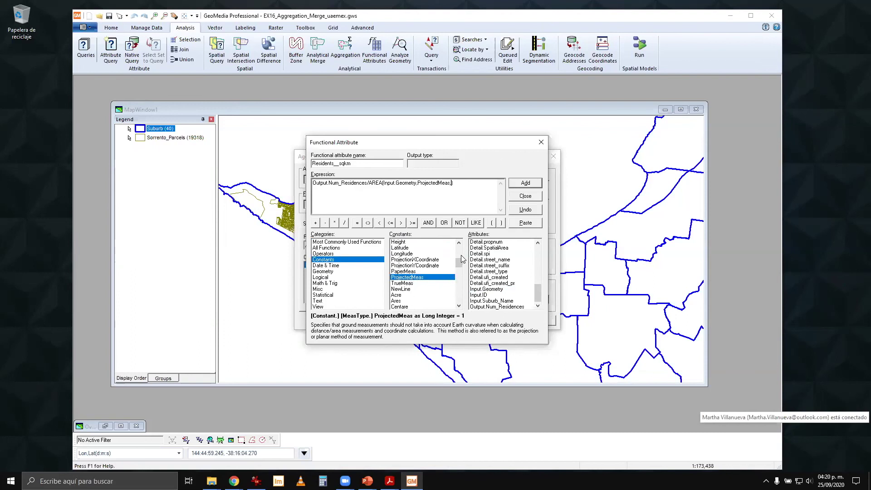
drag(460, 263, 464, 295)
double_click(418, 266)
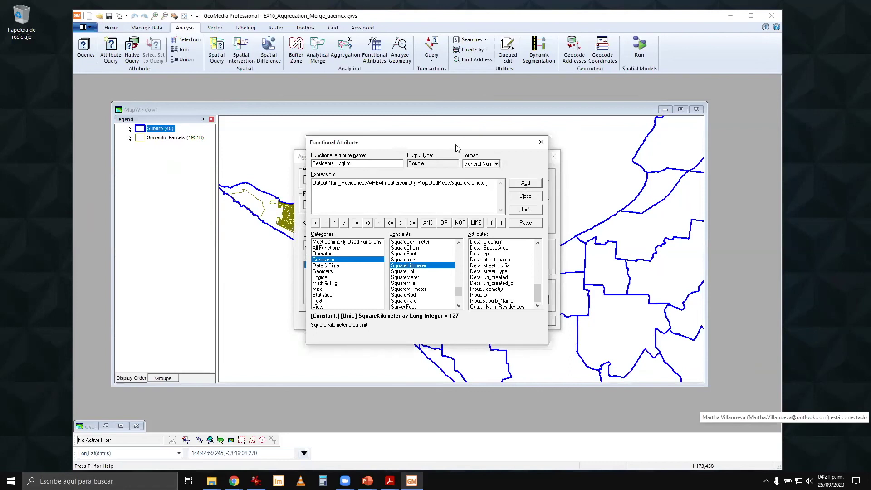
Add the finished Residents__sqkm attribute to the aggregation output and close the functional attribute editor
drag(457, 146, 479, 154)
drag(408, 150, 503, 177)
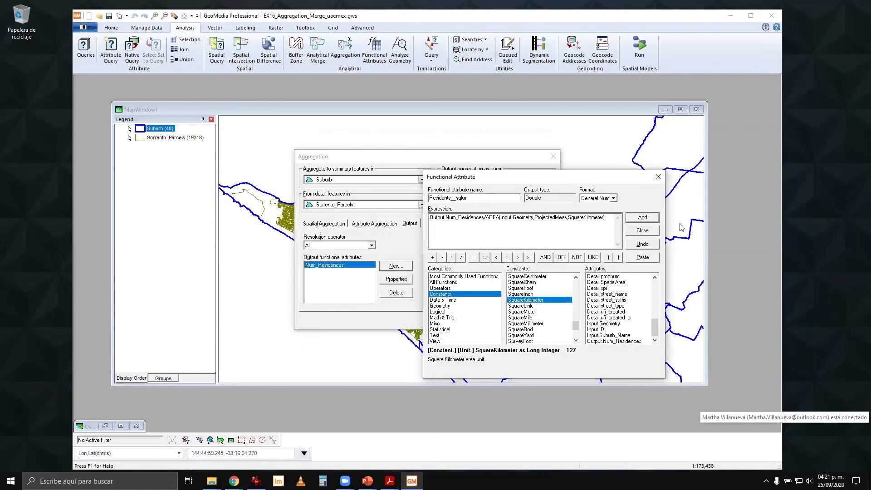
click(643, 218)
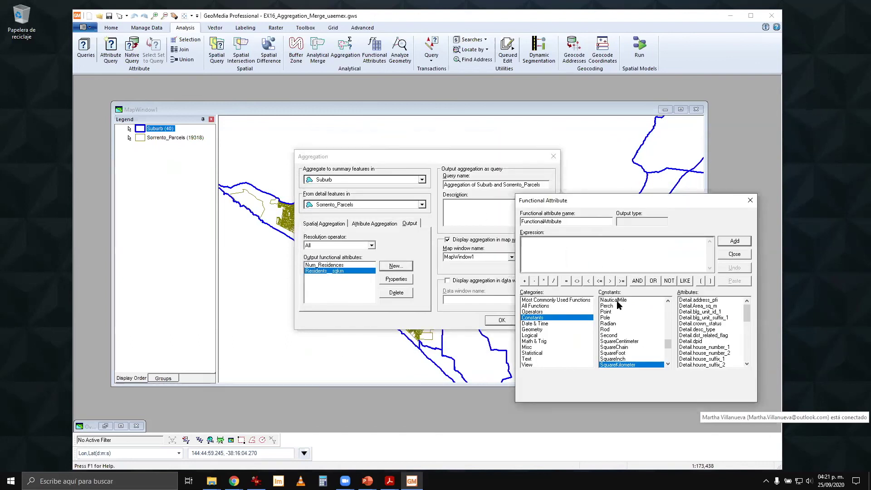
click(734, 254)
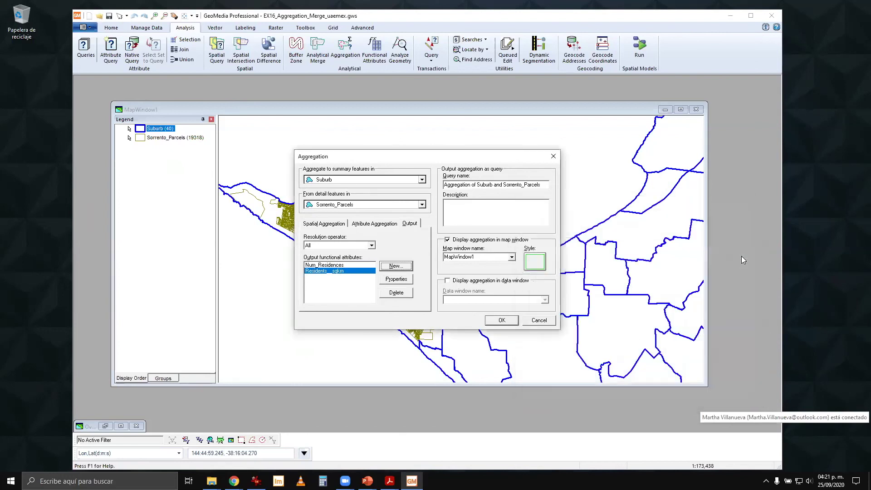
Also display the aggregation in DataWindow1 and run it
key(alt+Tab)
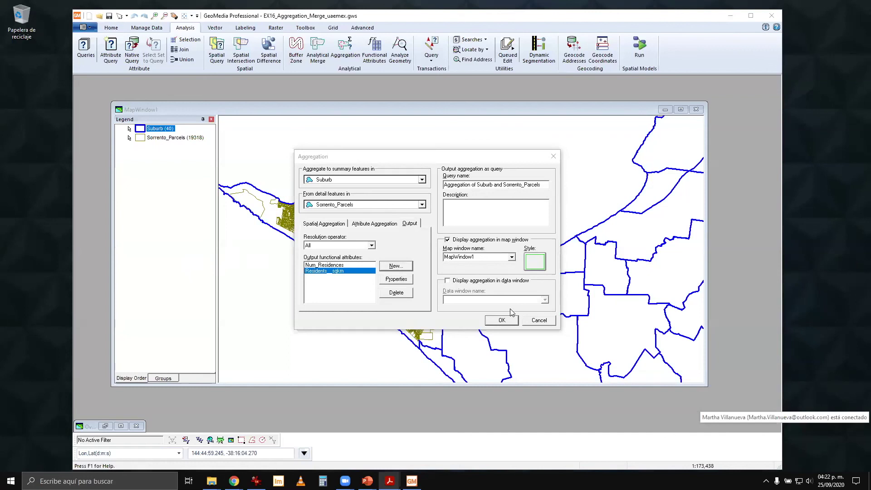
click(448, 281)
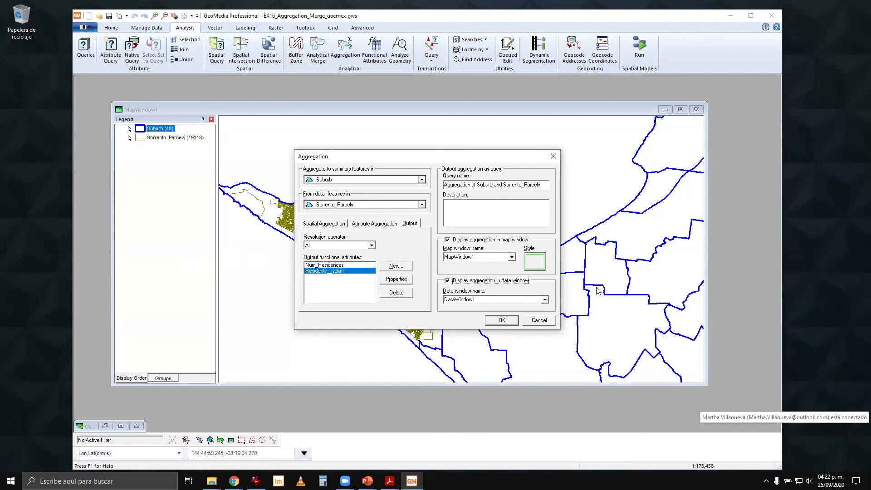
click(501, 320)
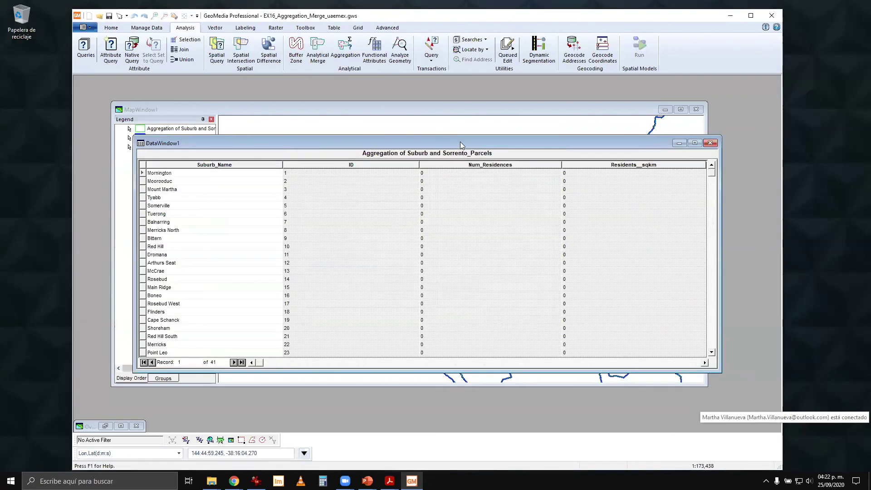
Move the data and map windows apart and turn off the display of the Suburb and Sorrento_Parcels legend entries
drag(462, 141, 504, 198)
click(390, 109)
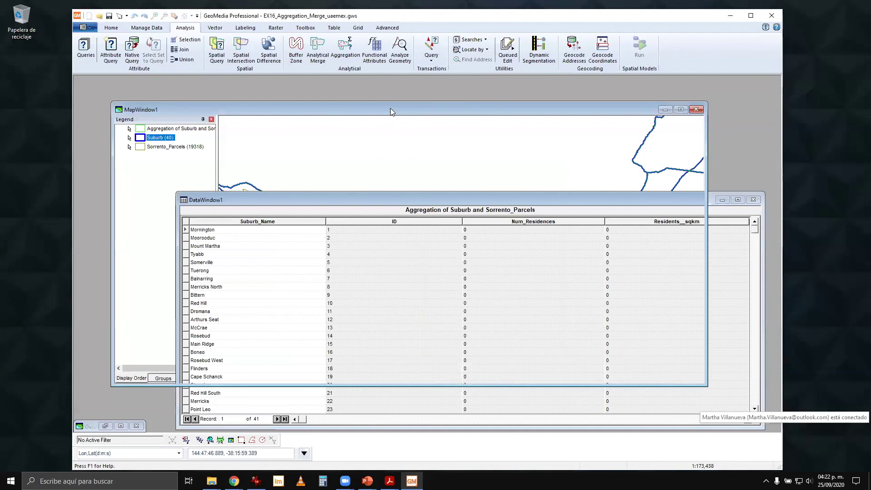
drag(390, 111, 356, 85)
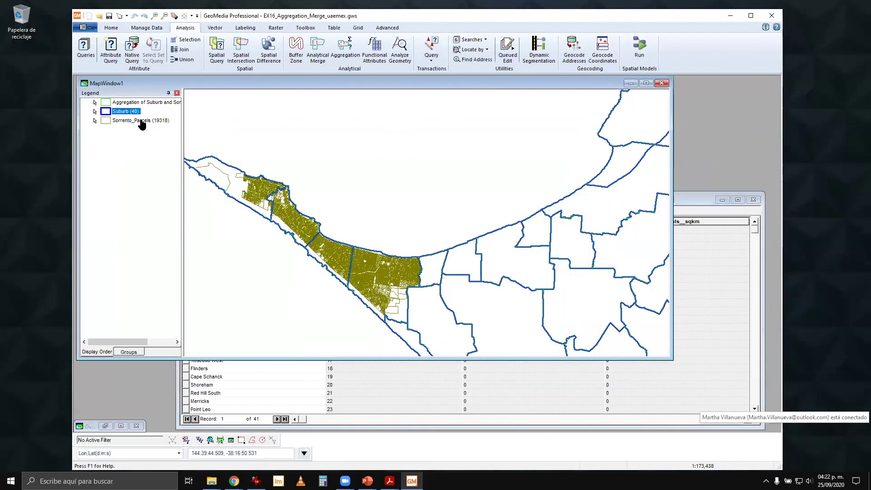
ctrl+click(141, 120)
right_click(141, 121)
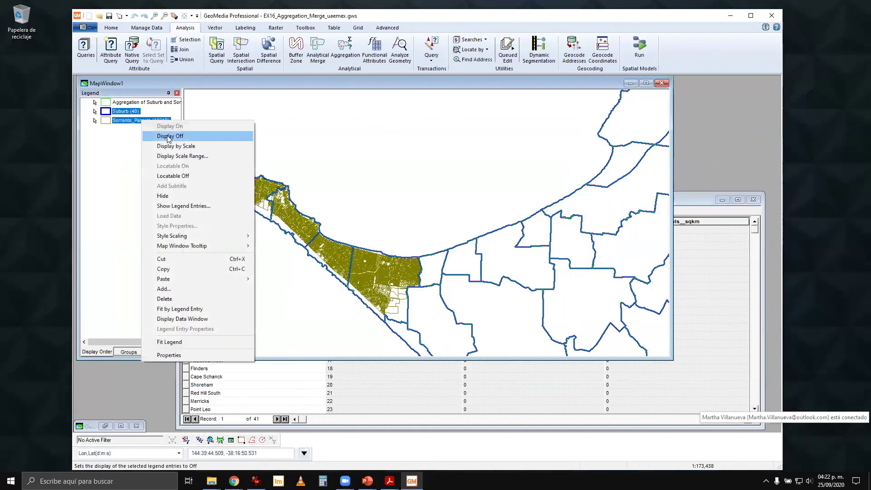
click(169, 137)
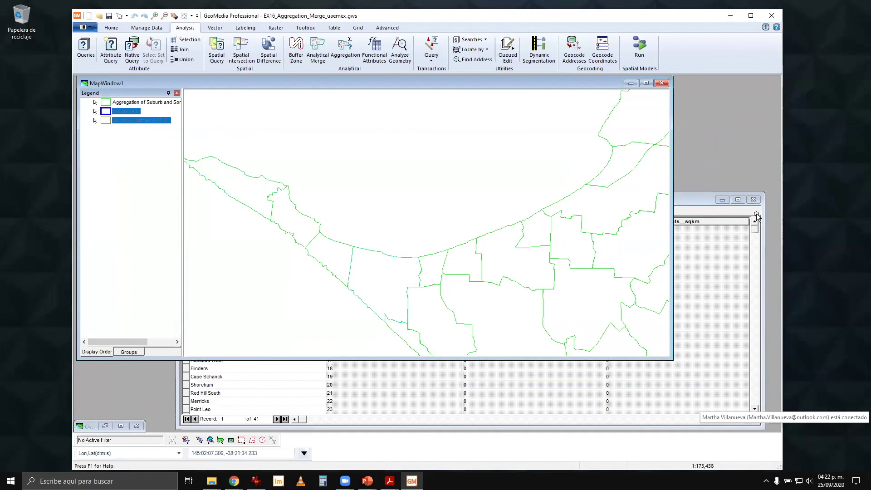
Examine the Num_Residences and Residents__sqkm values per suburb in DataWindow1, and close the data window
click(695, 203)
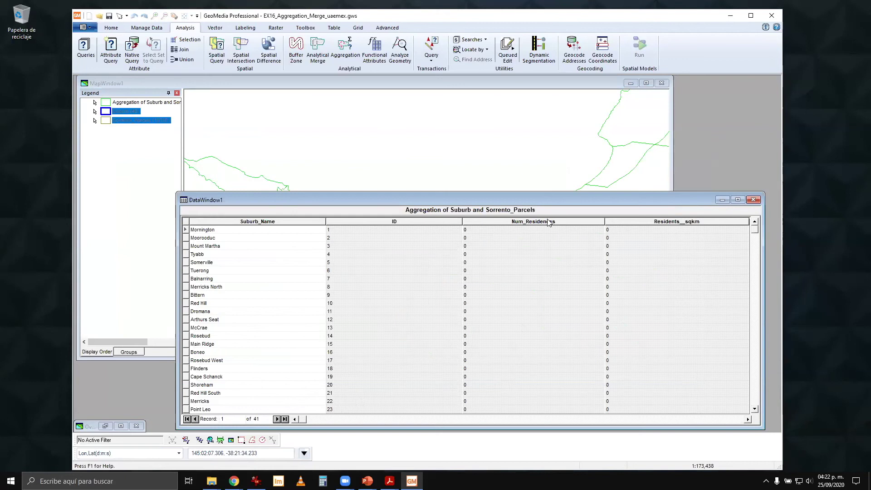
mouse_move(756, 229)
mouse_down()
mouse_move(754, 399)
mouse_move(756, 220)
mouse_up()
click(747, 420)
scroll(609, 342, down, 6)
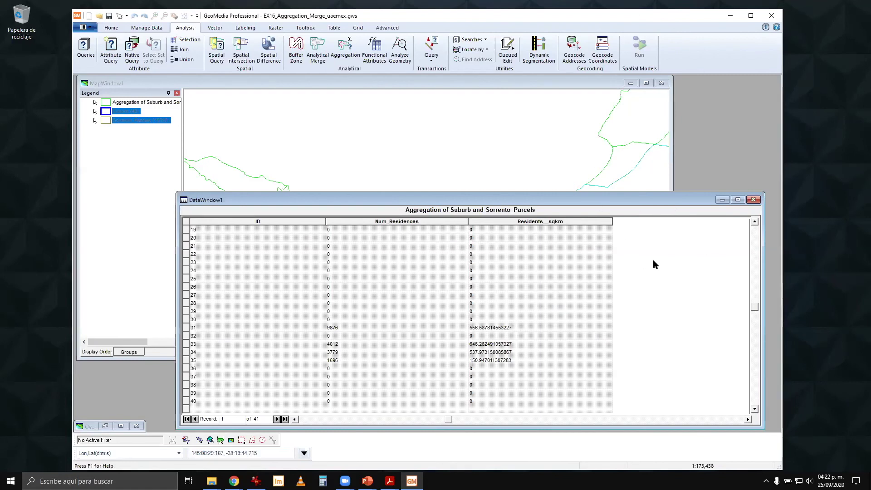
click(754, 201)
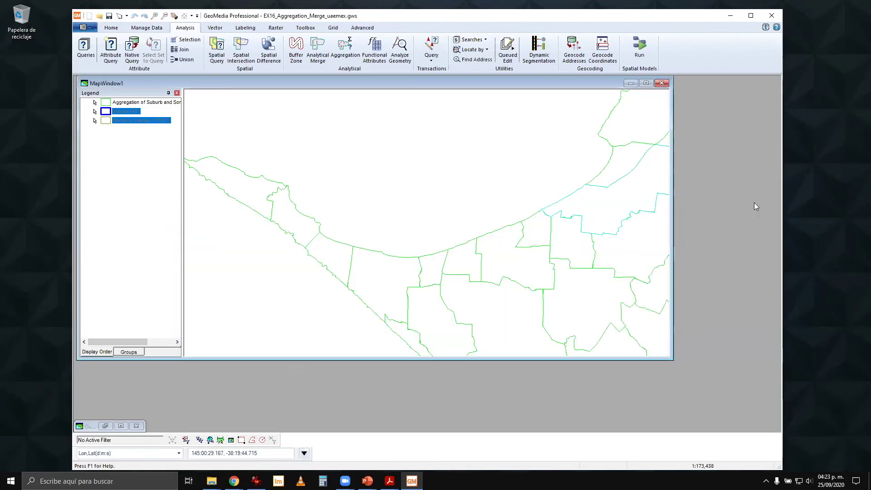
View the aggregated attributes of the Sorrento suburb feature in the map window, close its properties, and clear the legend selection
double_click(295, 224)
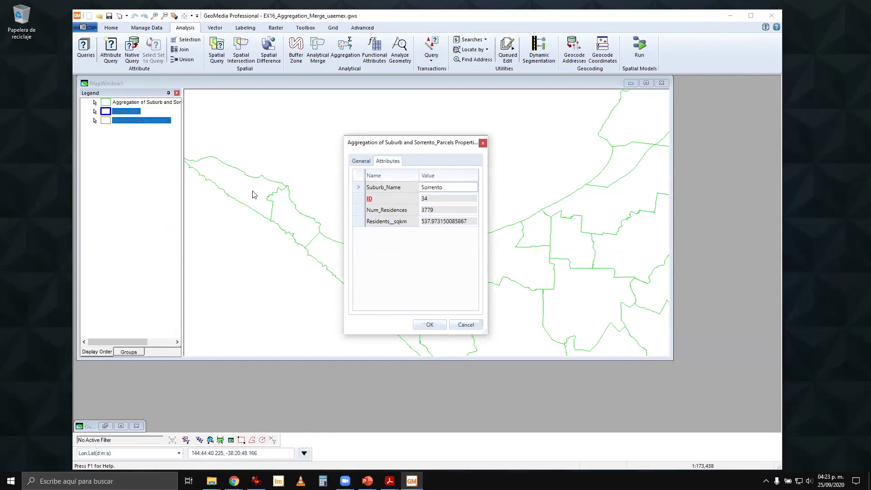
click(467, 324)
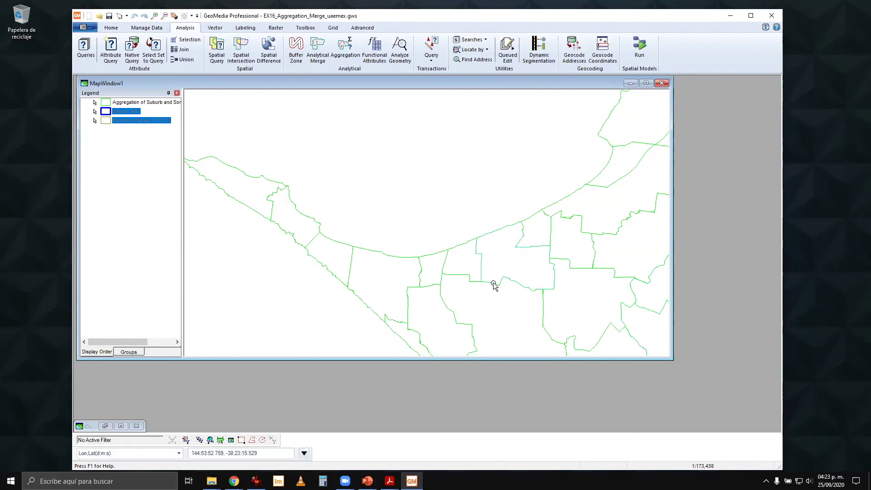
click(158, 208)
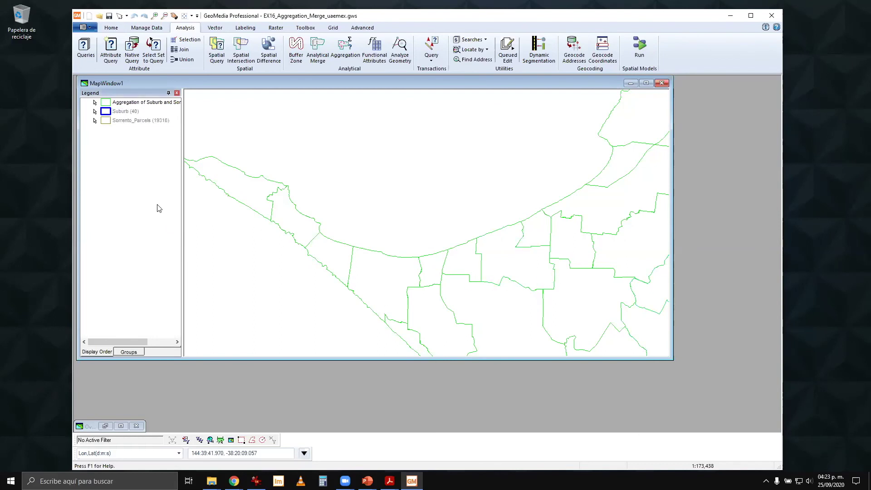
Delete the Sorrento_Parcels entry from the map legend
right_click(132, 123)
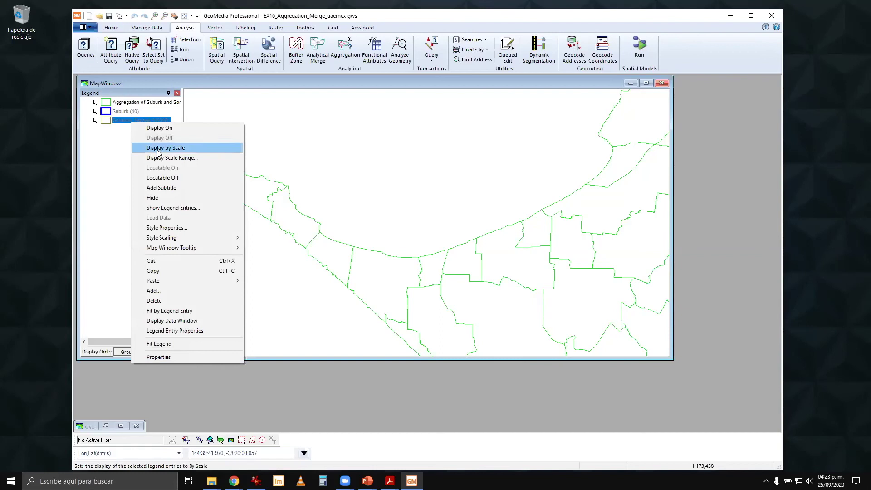
click(173, 300)
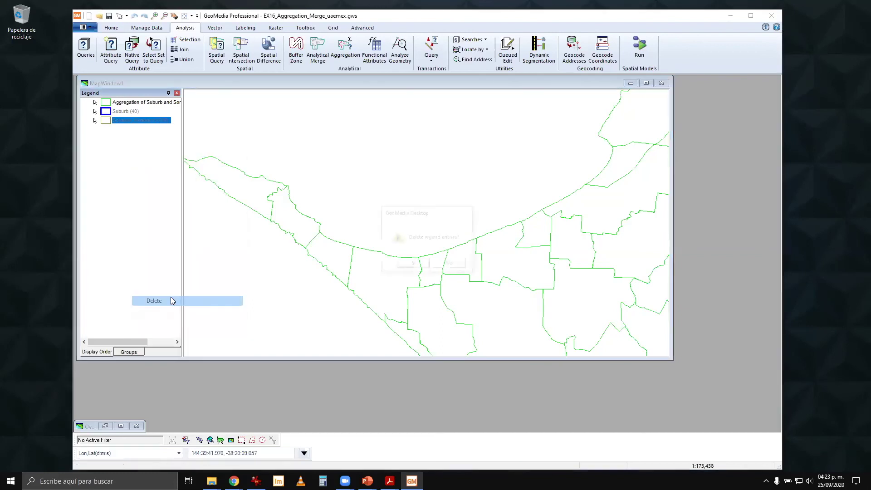
click(422, 262)
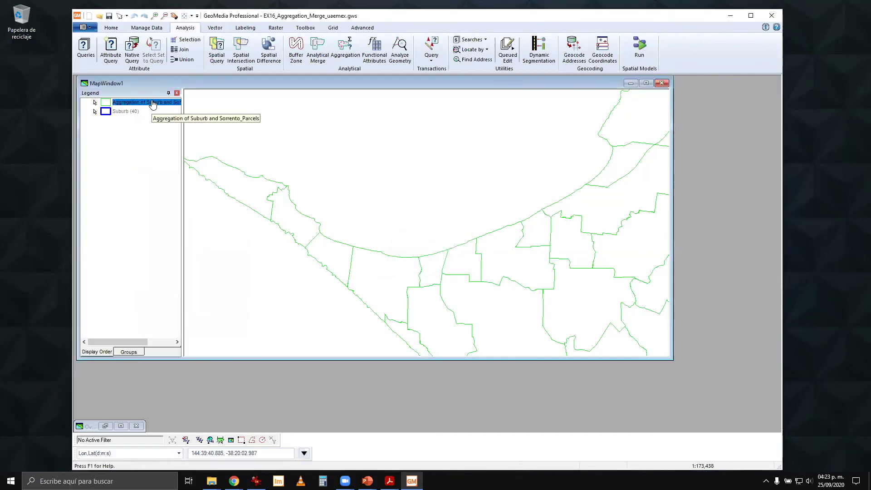
Move the aggregation entry below Suburb in the legend, turn its display off, and turn the Suburb display on
drag(136, 103, 119, 119)
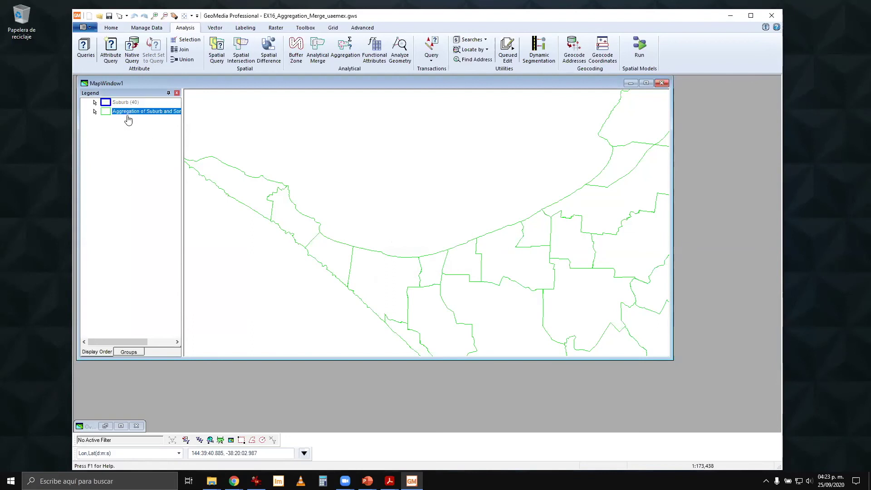
right_click(129, 113)
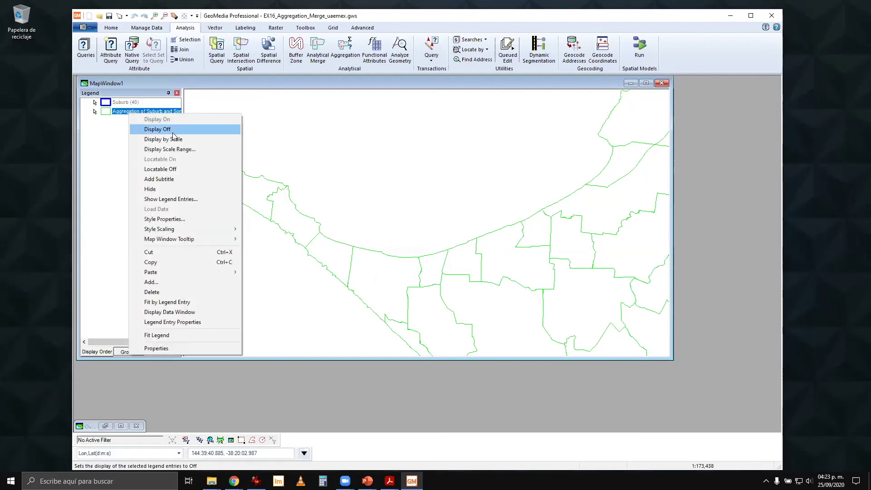
click(172, 131)
right_click(123, 102)
click(136, 110)
click(138, 163)
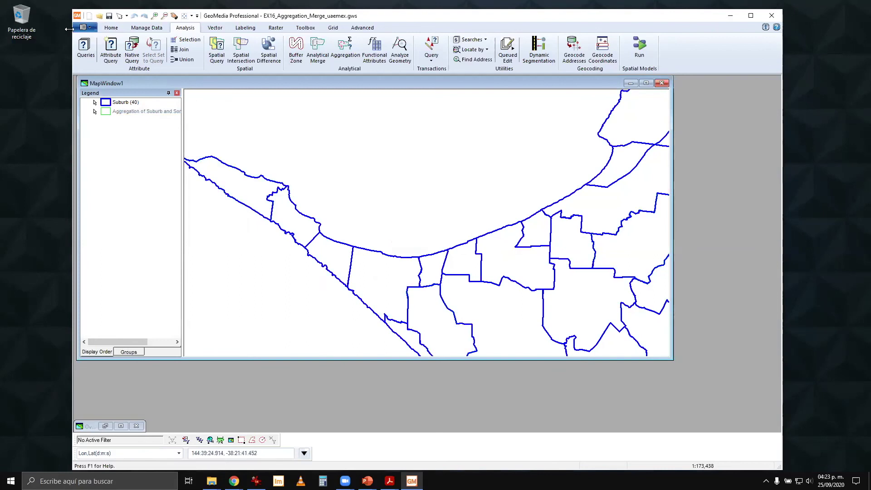
Add the All_Roads feature class from the Transport (Access) connection to the legend
click(113, 30)
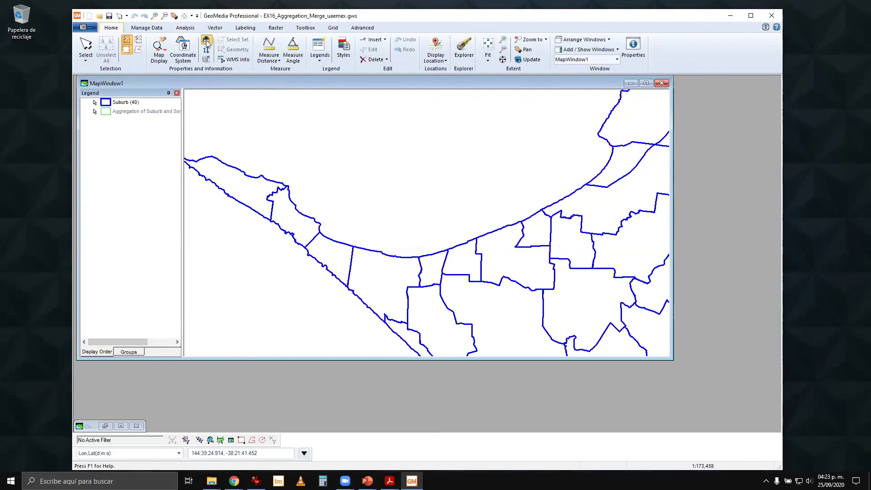
click(320, 54)
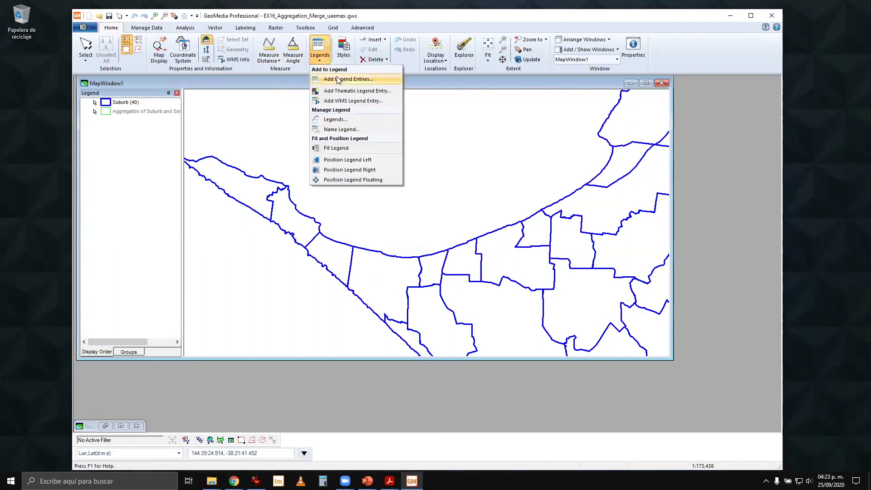
click(338, 80)
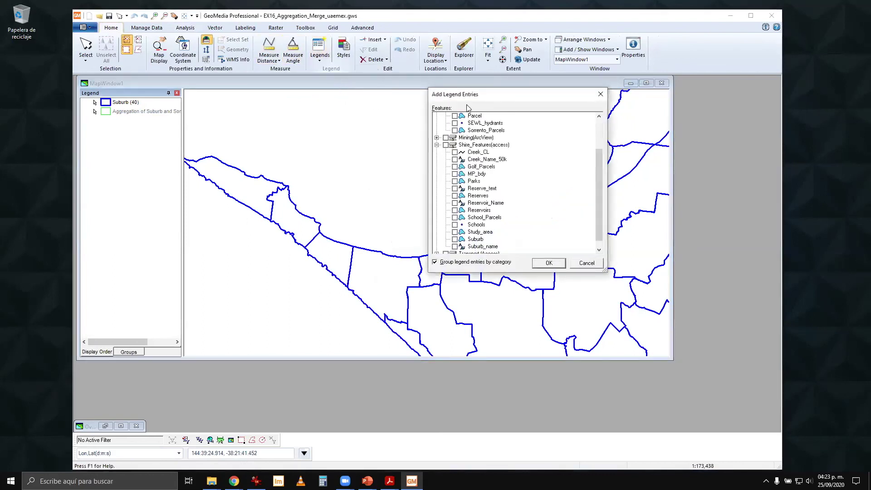
click(437, 145)
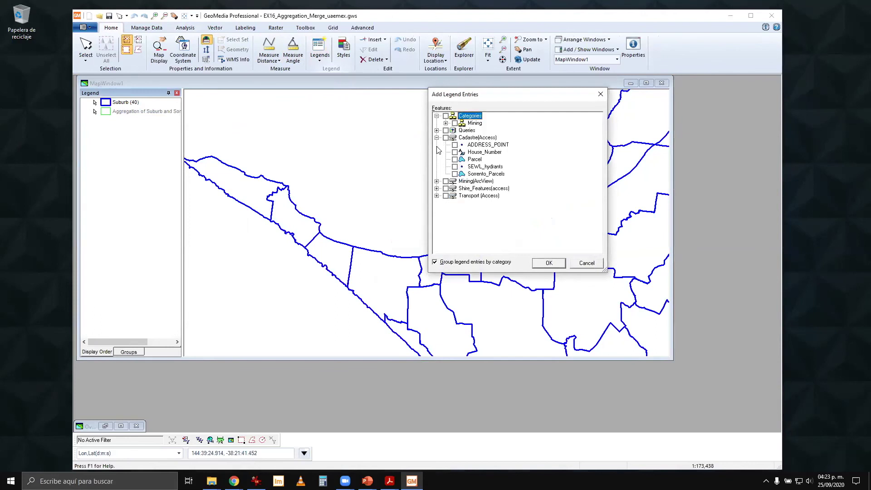
click(436, 195)
click(455, 203)
click(554, 264)
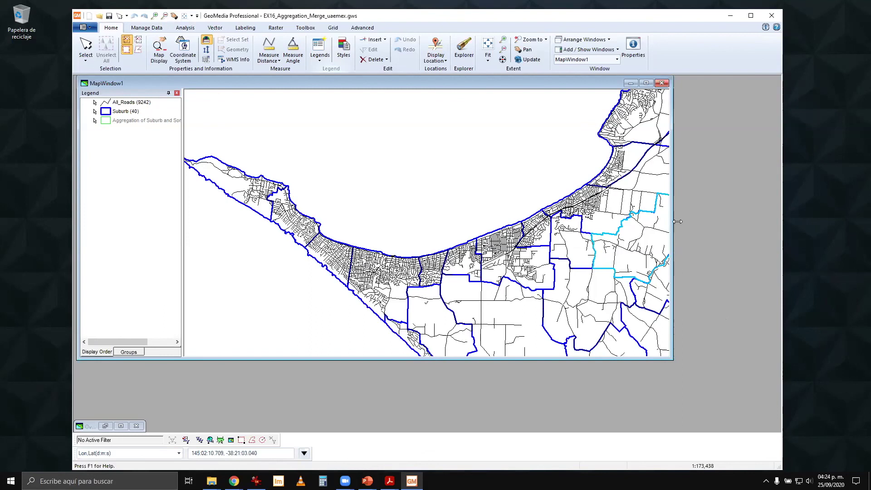
Examine the roads within and across the suburb boundaries, checking the attributes of the Boneo suburb and a road running through it
scroll(522, 247, down, 3)
scroll(518, 246, up, 3)
drag(395, 284, 298, 243)
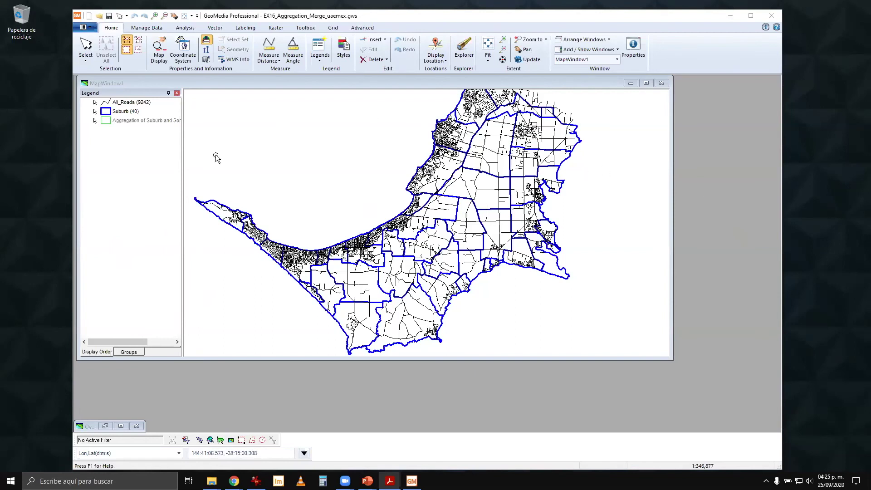
click(185, 28)
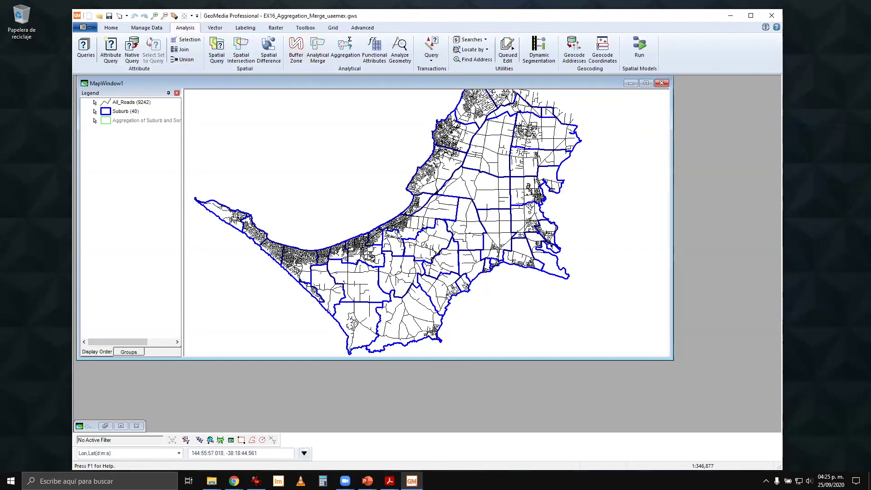
scroll(400, 246, up, 5)
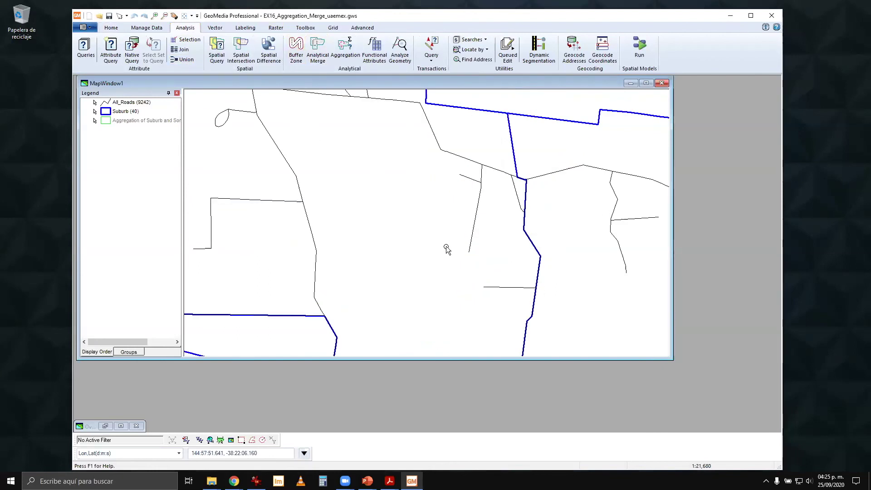
scroll(408, 231, down, 2)
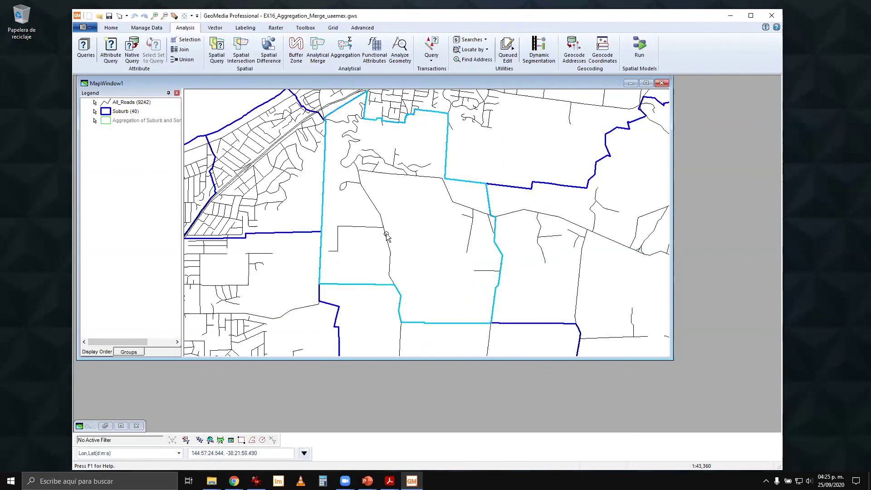
drag(284, 213, 531, 177)
drag(366, 262, 368, 230)
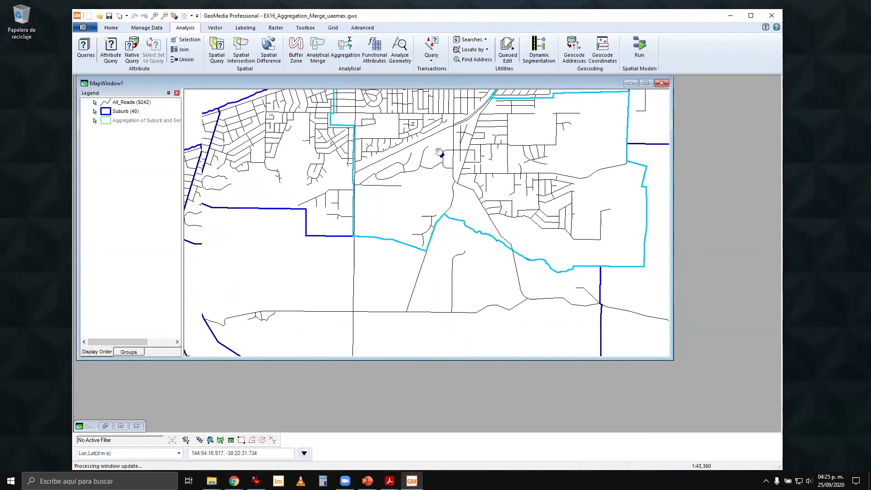
click(379, 219)
double_click(377, 225)
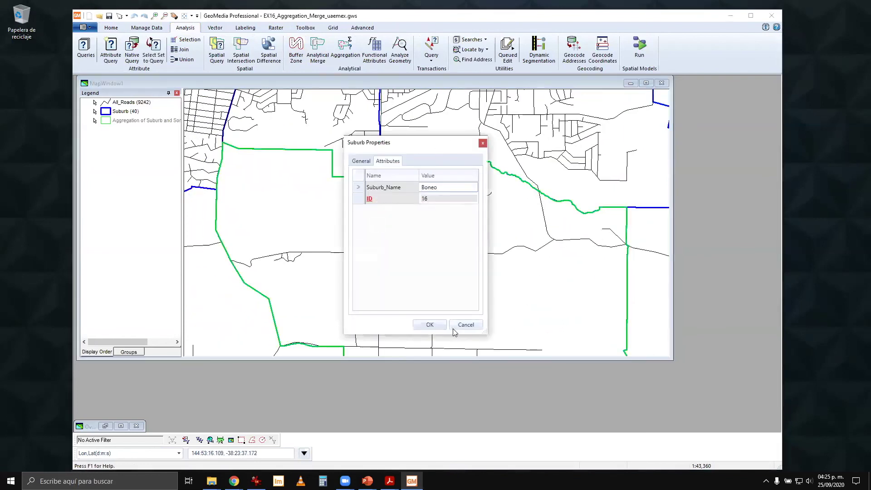
click(471, 332)
click(378, 227)
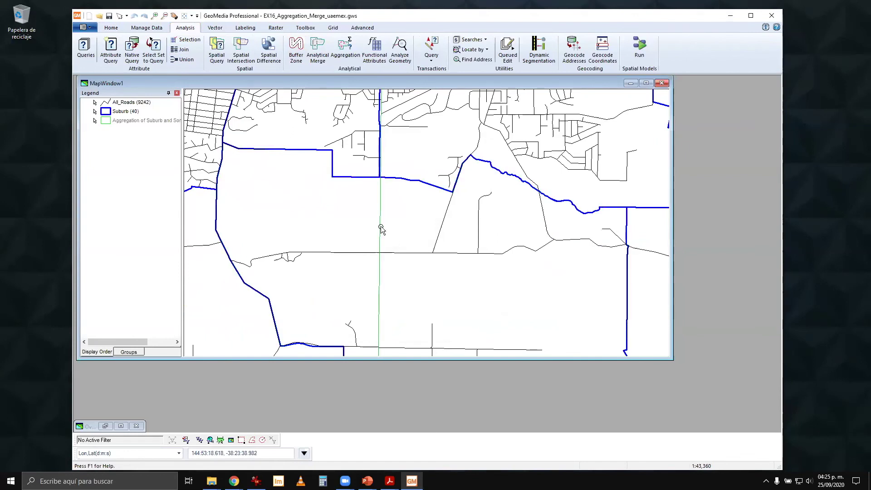
Highlight the suburb west of Boneo and the road crossing its boundaries to compare them, and clear the selection
drag(341, 243, 579, 259)
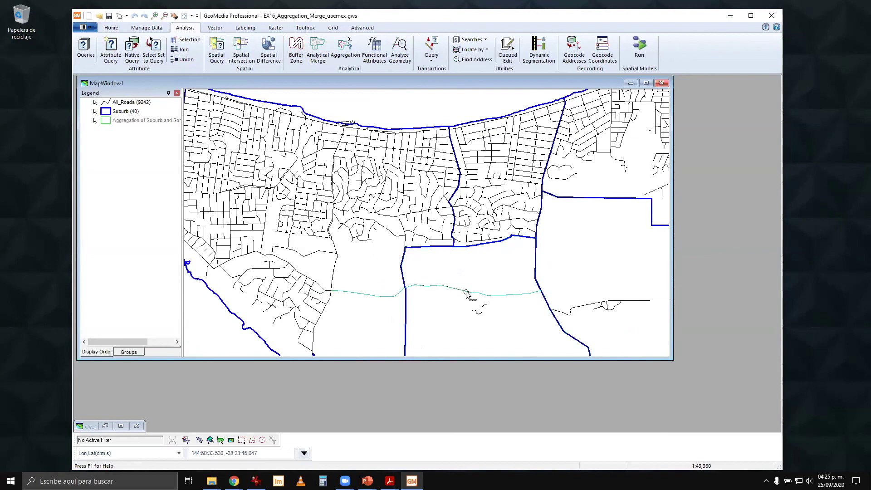
click(476, 281)
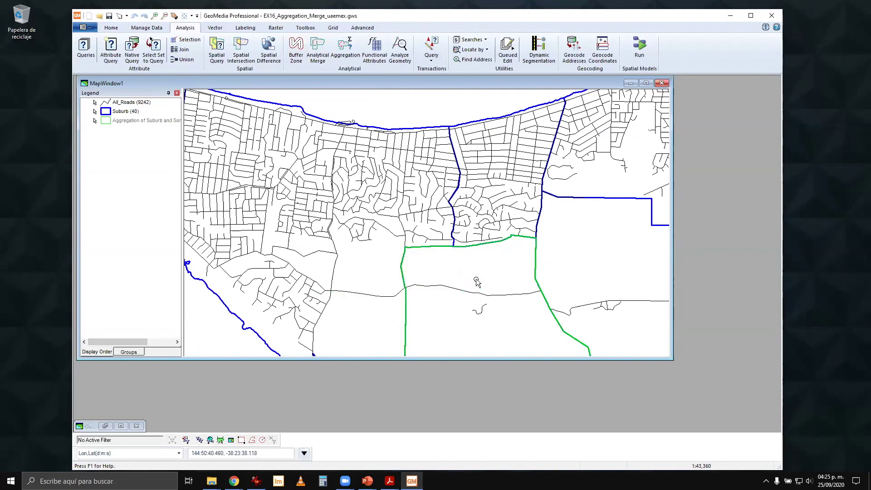
click(392, 297)
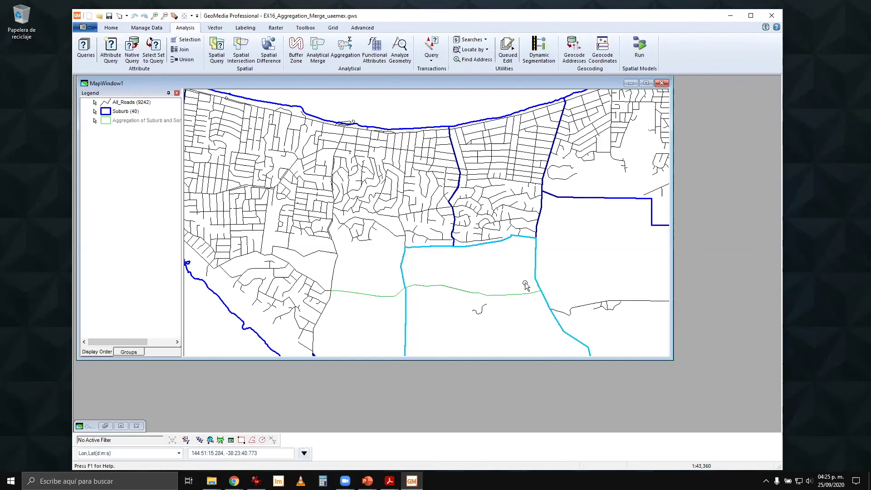
click(429, 106)
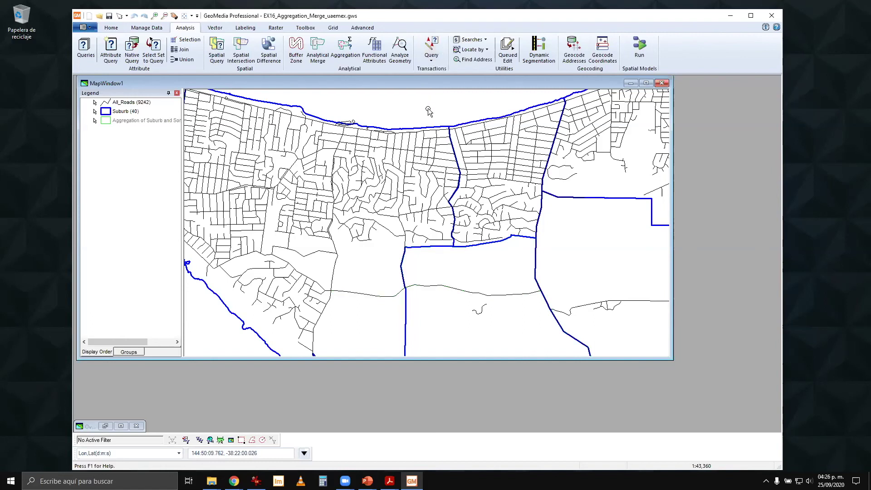
scroll(444, 183, down, 5)
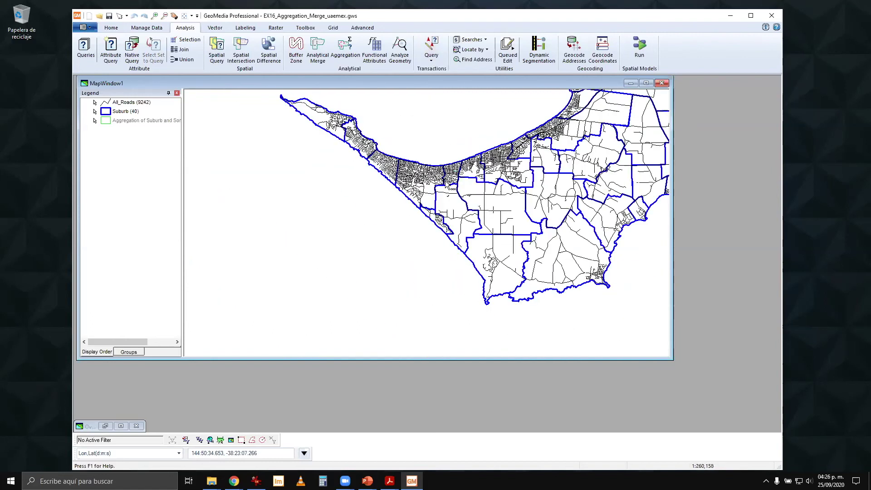
scroll(527, 187, up, 2)
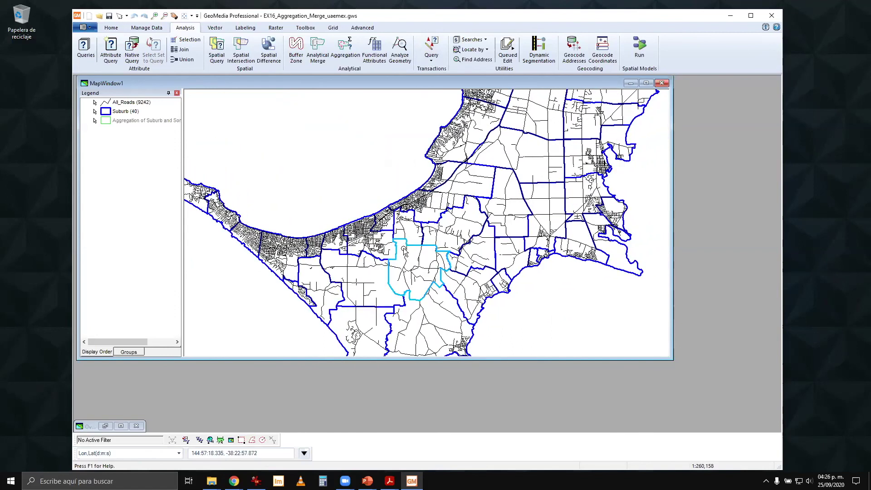
scroll(404, 250, down, 4)
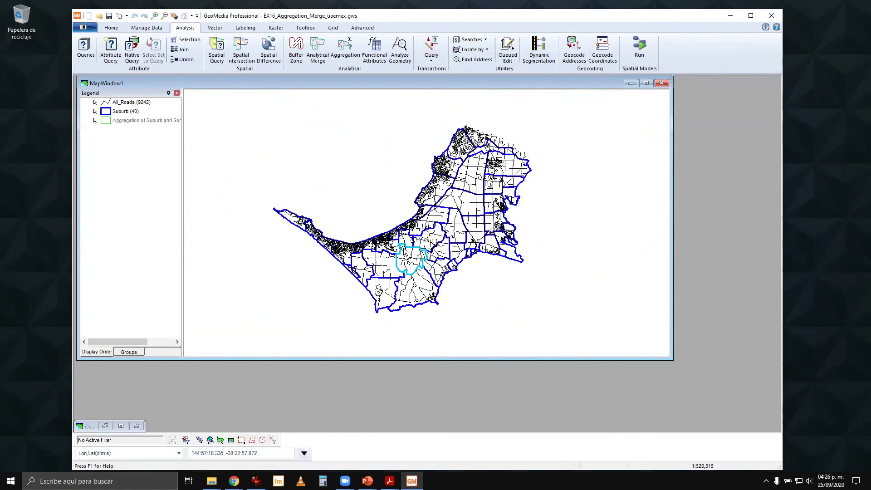
scroll(404, 248, down, 1)
scroll(481, 254, up, 1)
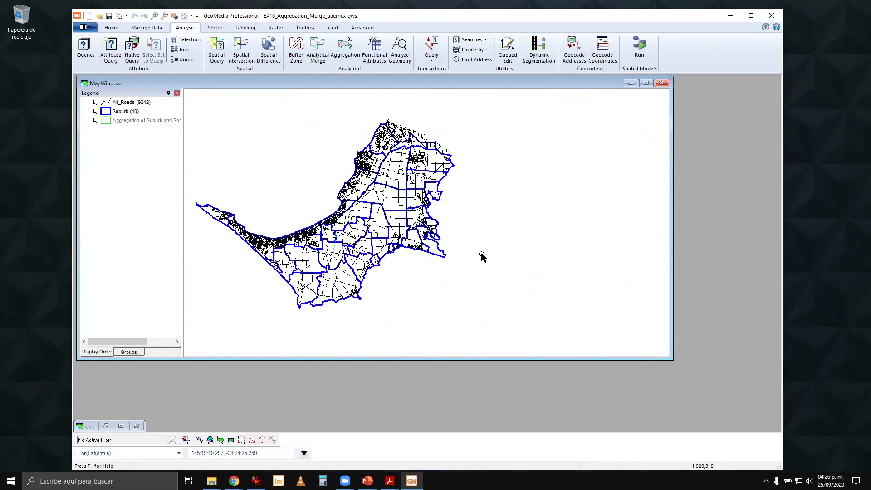
scroll(451, 276, down, 1)
scroll(309, 252, up, 1)
scroll(308, 252, up, 2)
scroll(332, 249, down, 1)
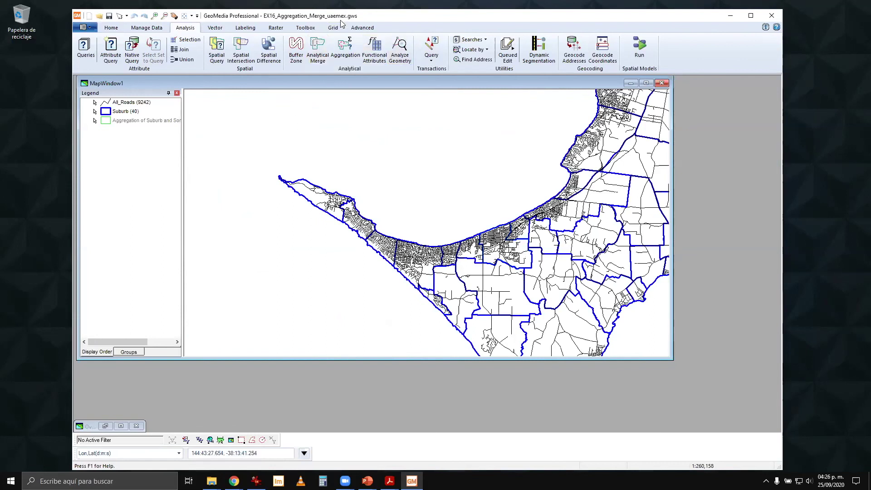
Set up a spatial intersection of Suburb features that overlap All_Roads features from the Transport (Access) connection
click(244, 64)
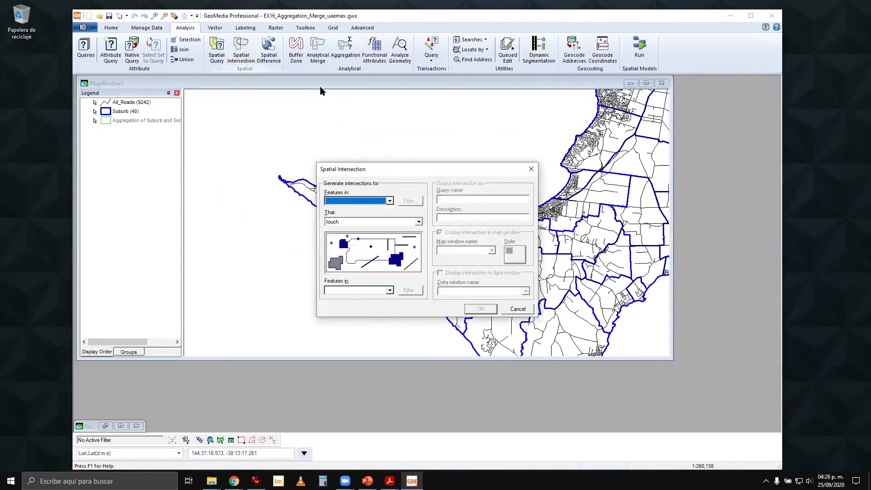
click(389, 201)
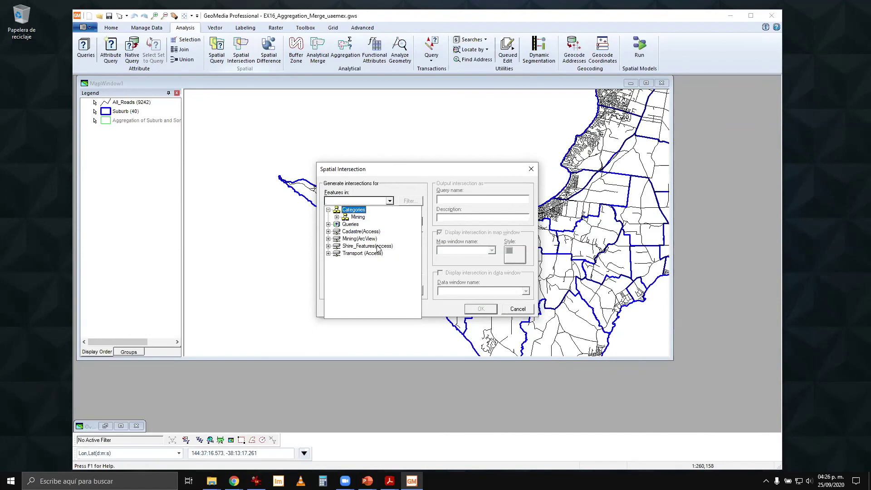
click(328, 246)
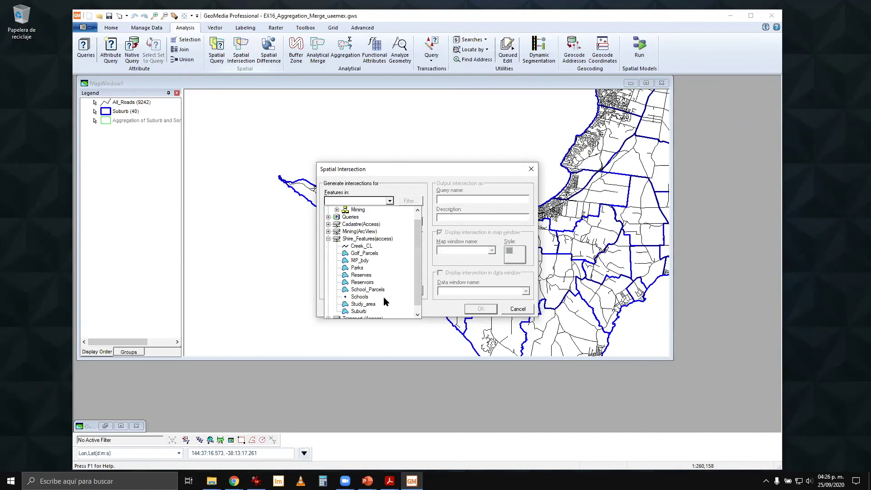
click(353, 312)
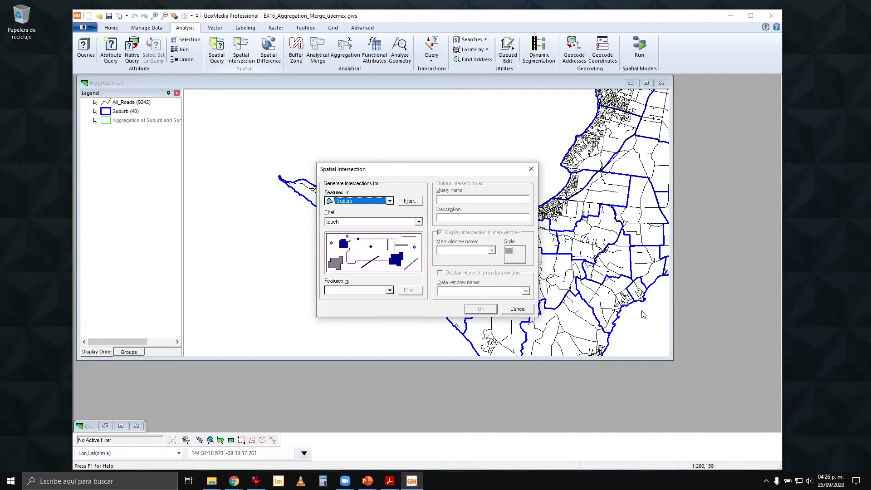
click(418, 222)
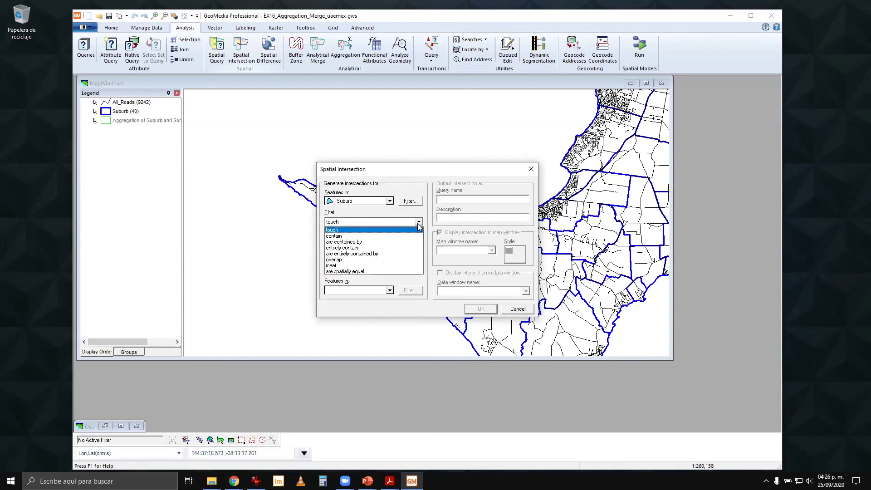
click(357, 259)
click(390, 291)
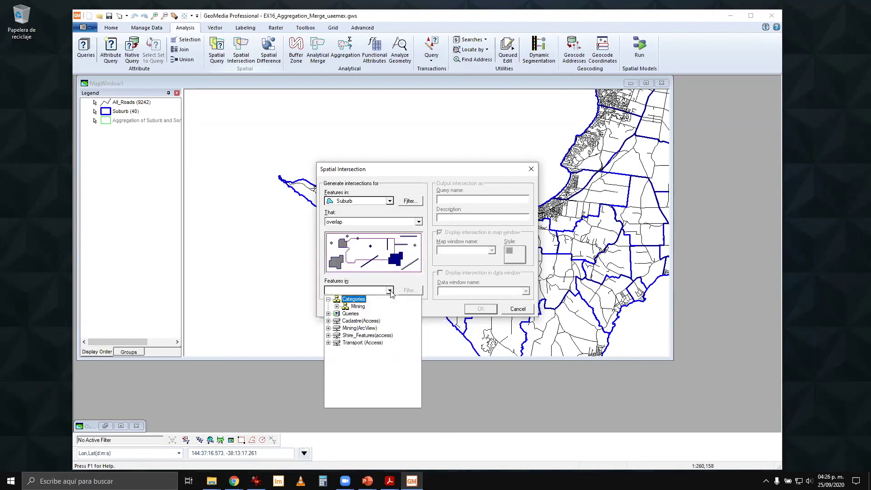
click(328, 342)
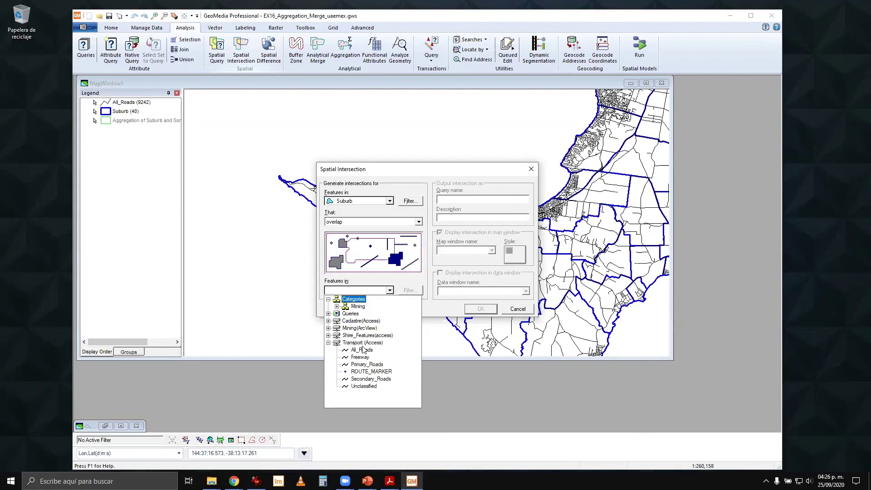
click(362, 350)
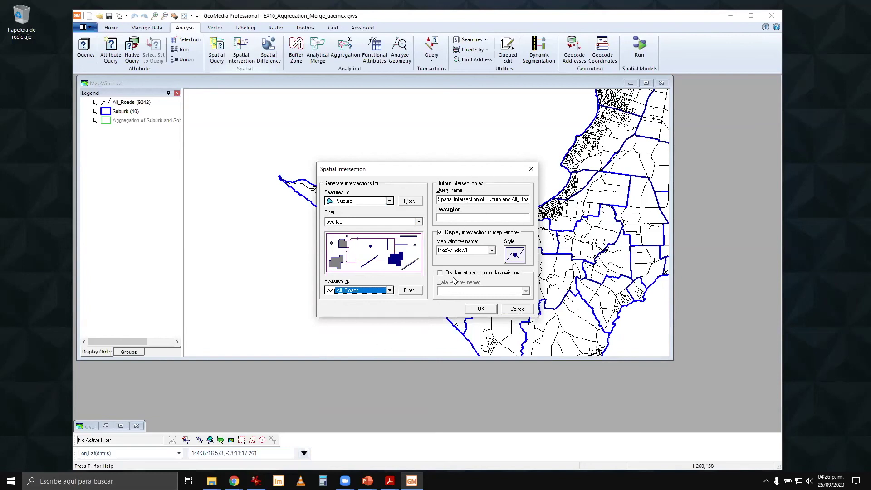
Set the intersection's boundary/line and point style colors to bright green and run the spatial intersection
click(508, 258)
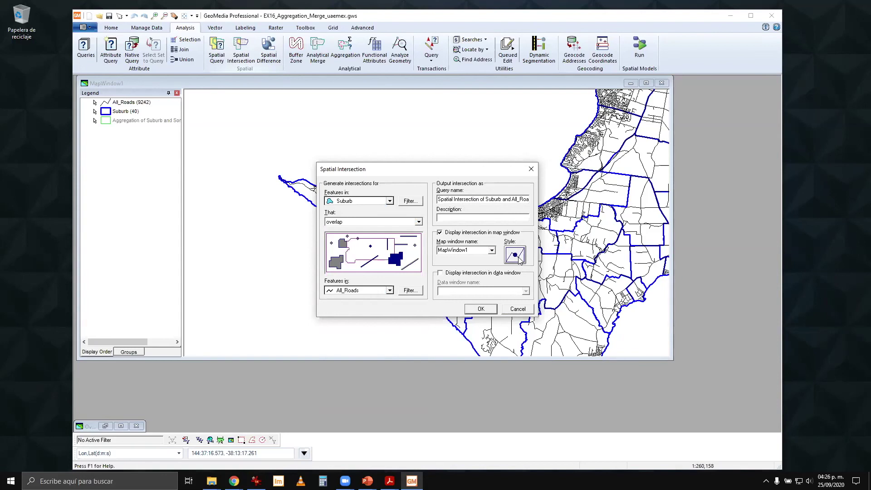
click(425, 253)
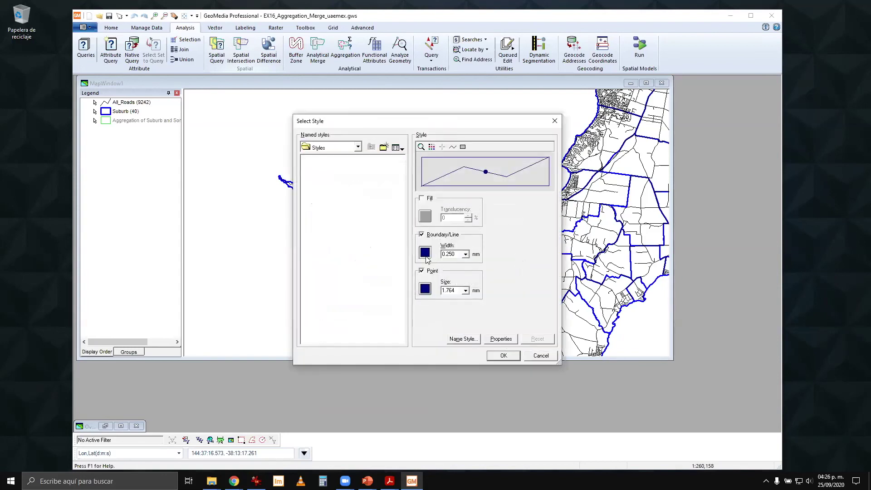
click(391, 204)
click(487, 192)
click(425, 289)
click(390, 206)
click(484, 192)
click(504, 356)
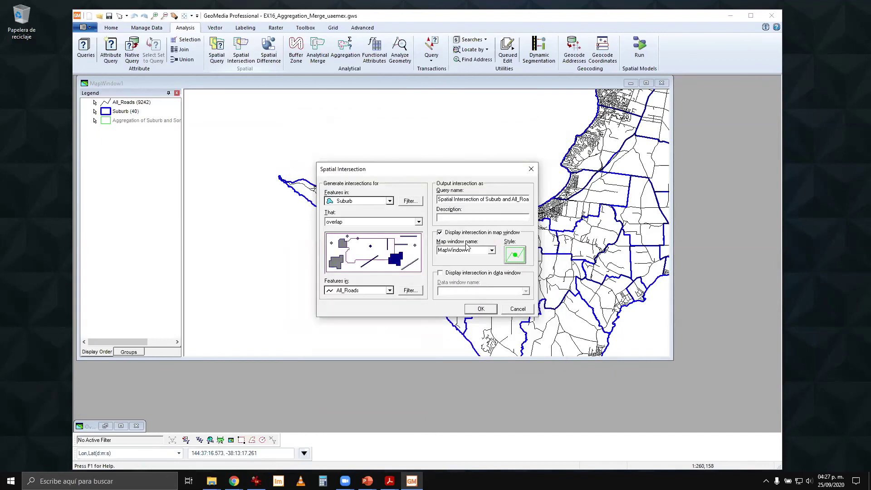
click(482, 311)
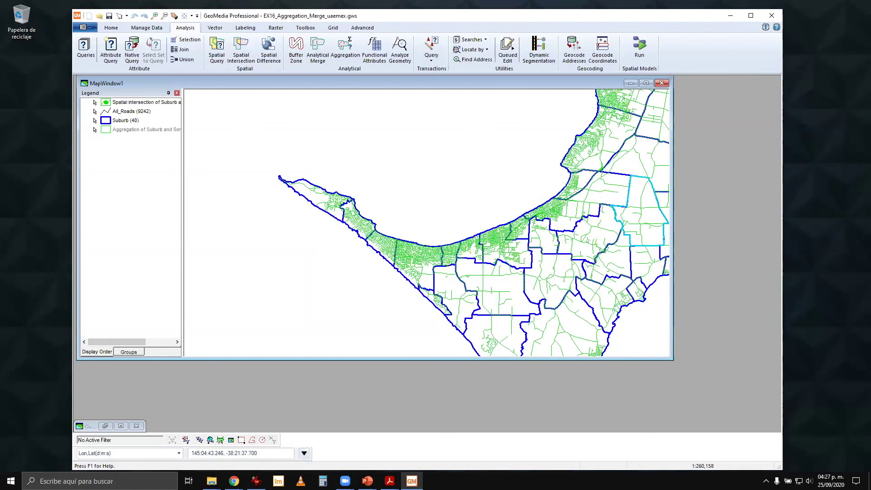
key(alt+Tab)
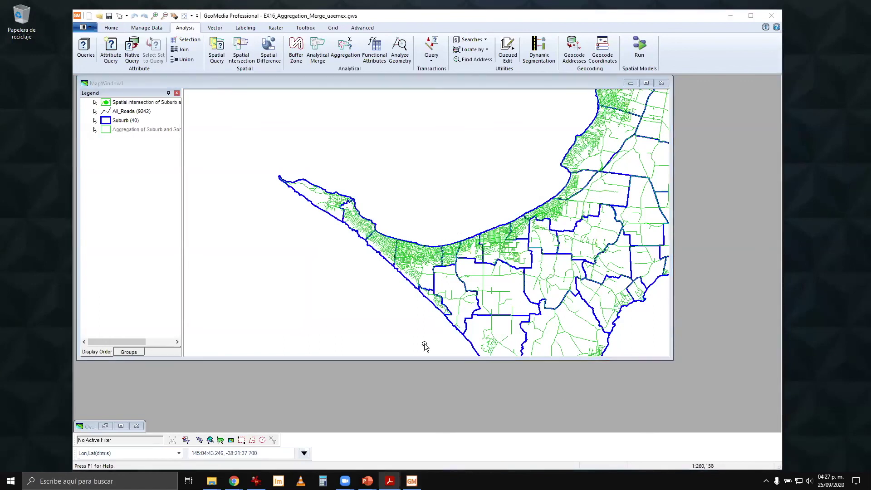
click(651, 255)
click(297, 300)
Set up an aggregation to Suburb from the Spatial Intersection of Suburb and All_Roads query, using the overlap operator
click(339, 53)
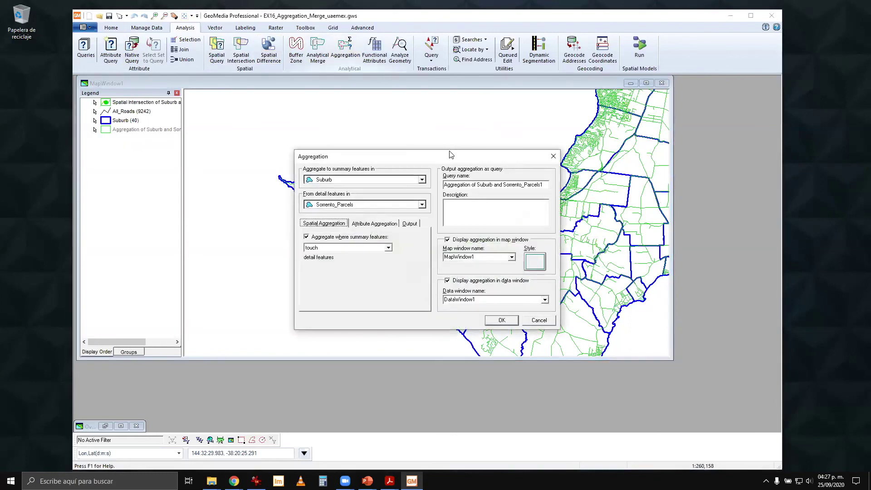
drag(445, 158, 372, 148)
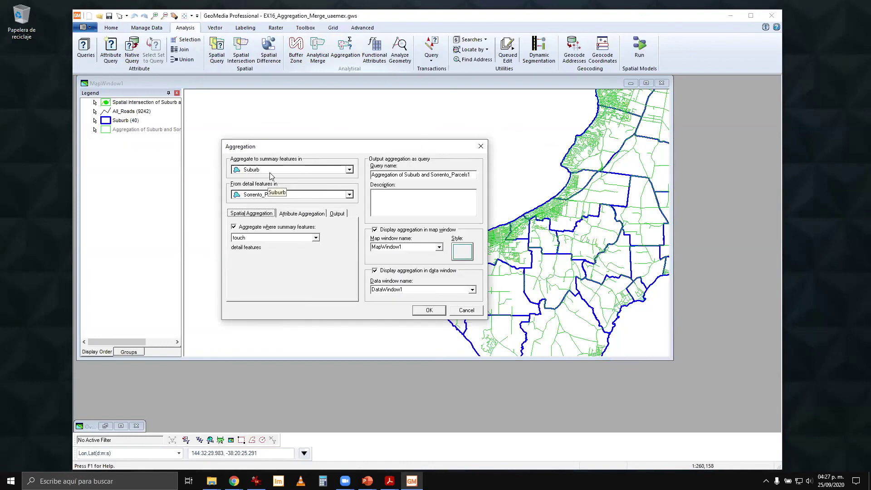
click(349, 195)
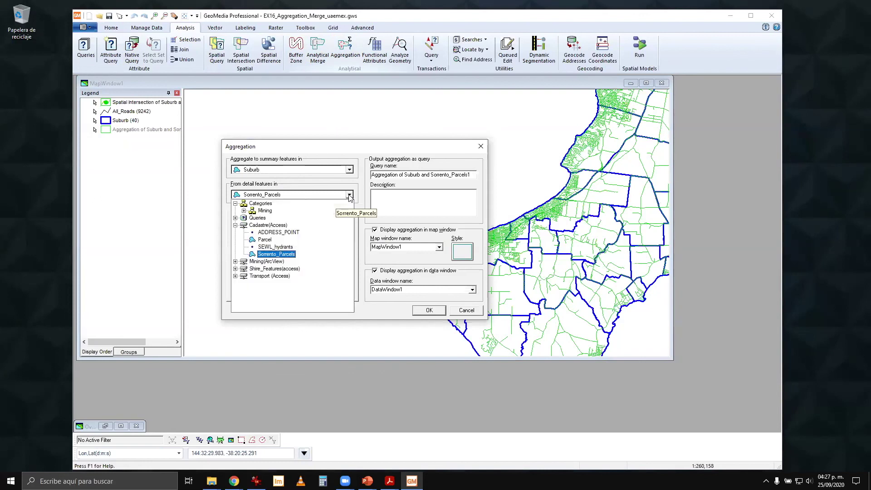
click(235, 218)
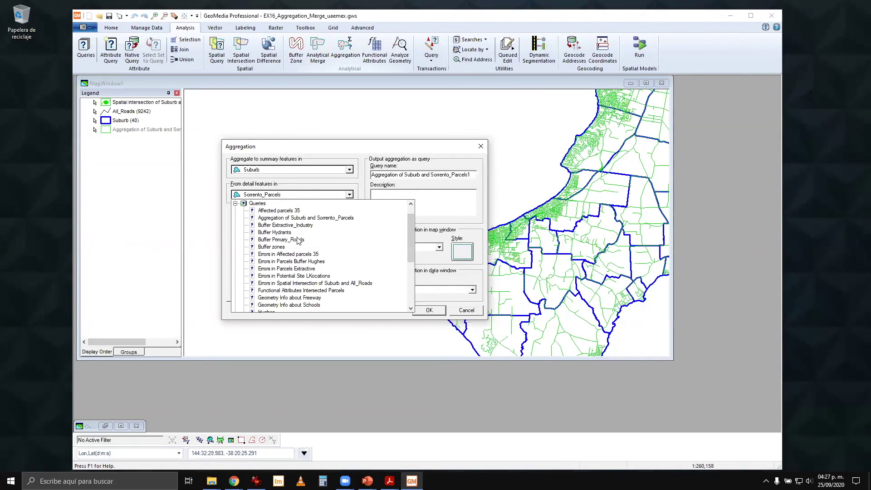
drag(412, 257, 412, 279)
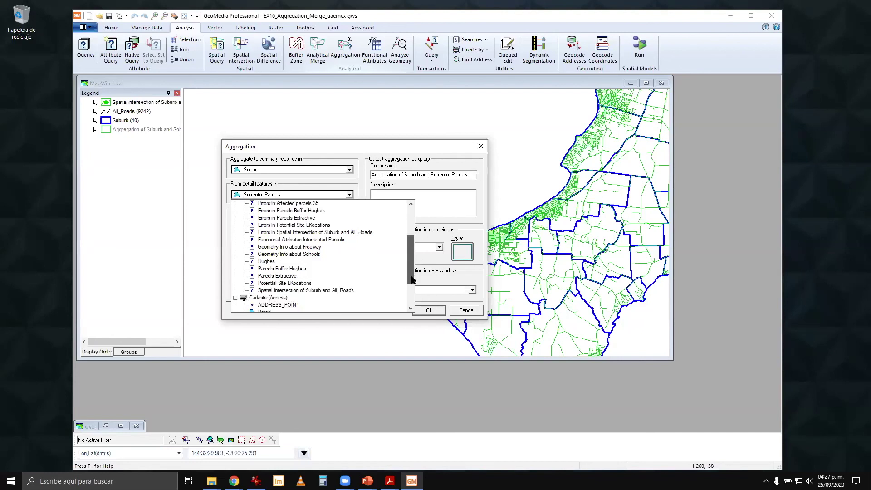
click(319, 290)
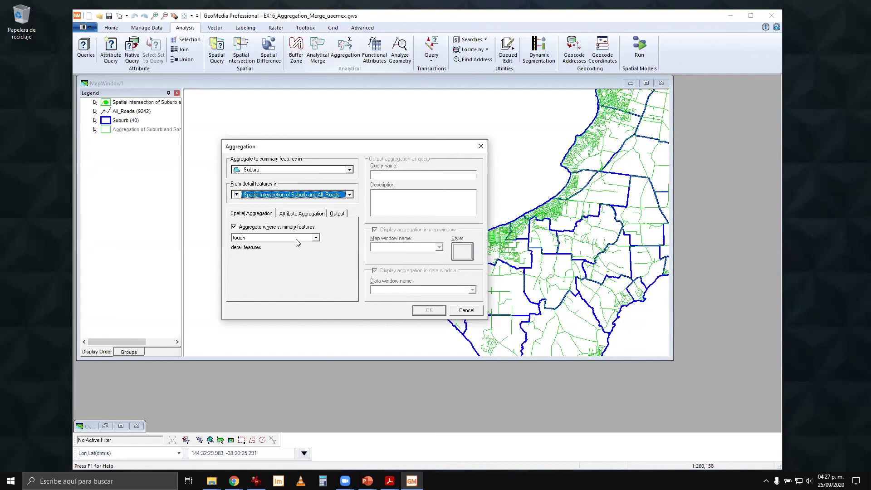
click(314, 239)
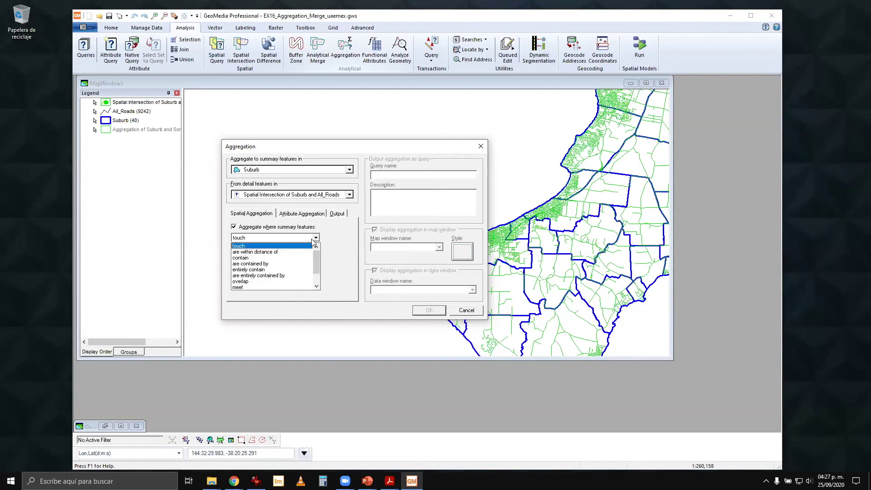
click(279, 282)
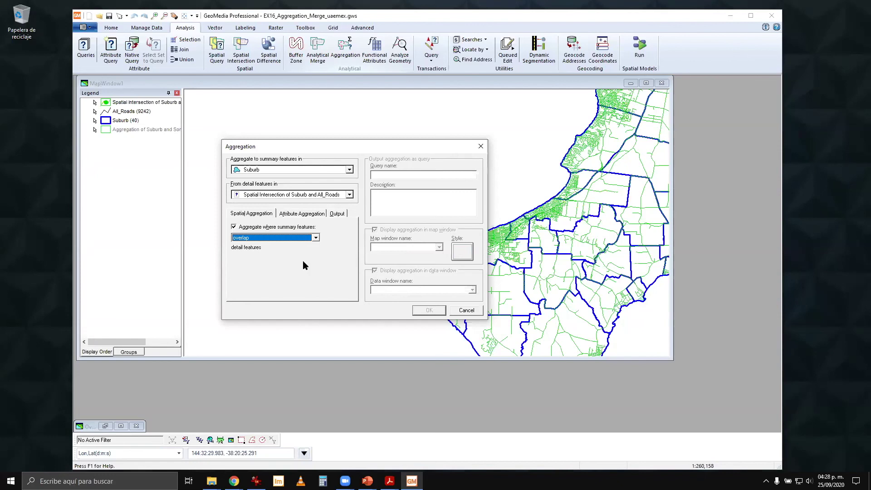
Start a new output functional attribute for the aggregation and name it Kilometros_Pavement
click(337, 214)
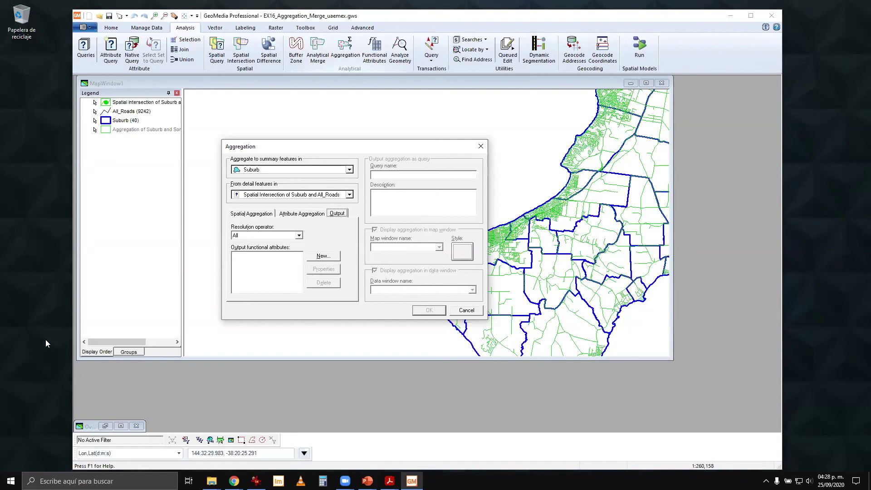
click(322, 256)
drag(410, 137, 462, 194)
drag(290, 209, 363, 209)
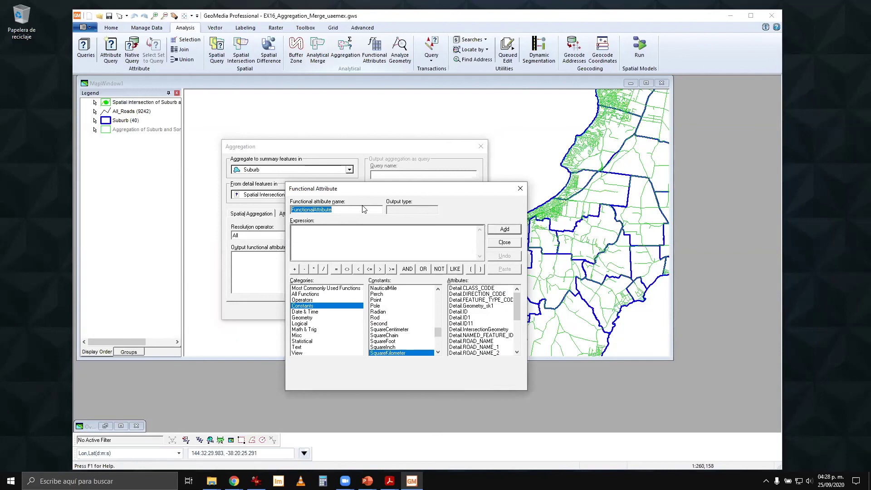
text(Kilometros_Pavement)
Build the expression with the LENGTH geometry function applied to Detail.IntersectionGeometry
click(305, 318)
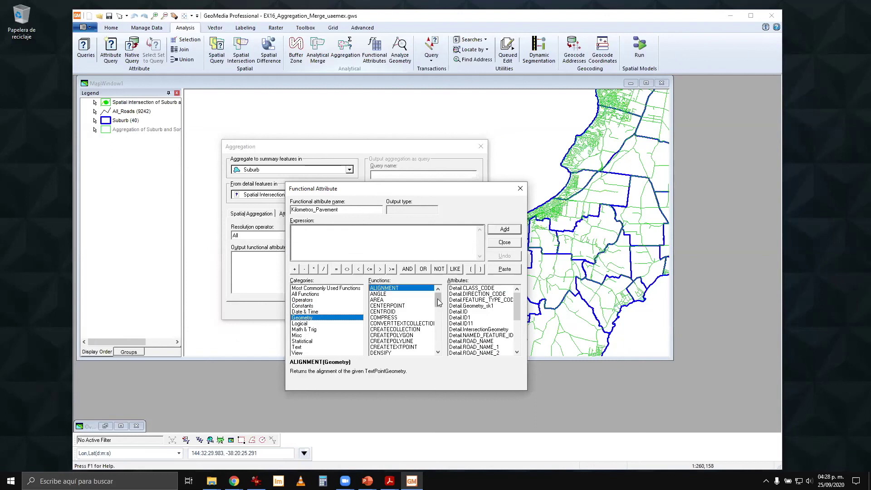
drag(438, 302, 439, 327)
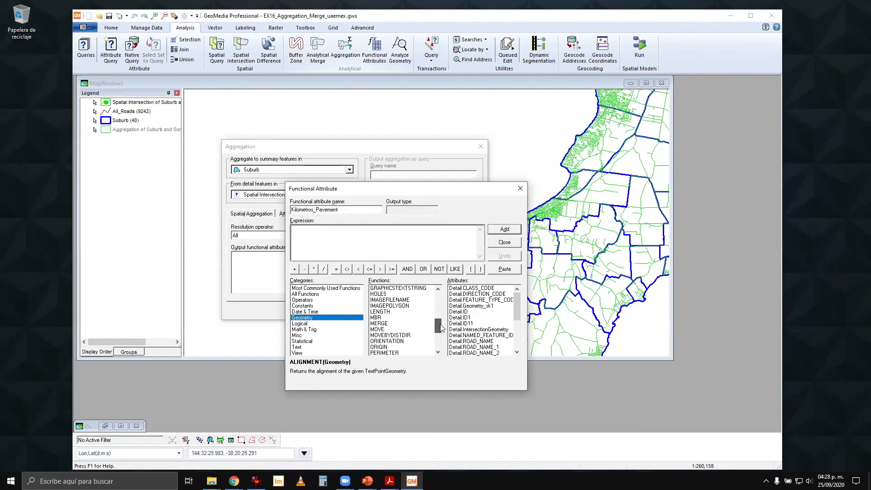
double_click(381, 311)
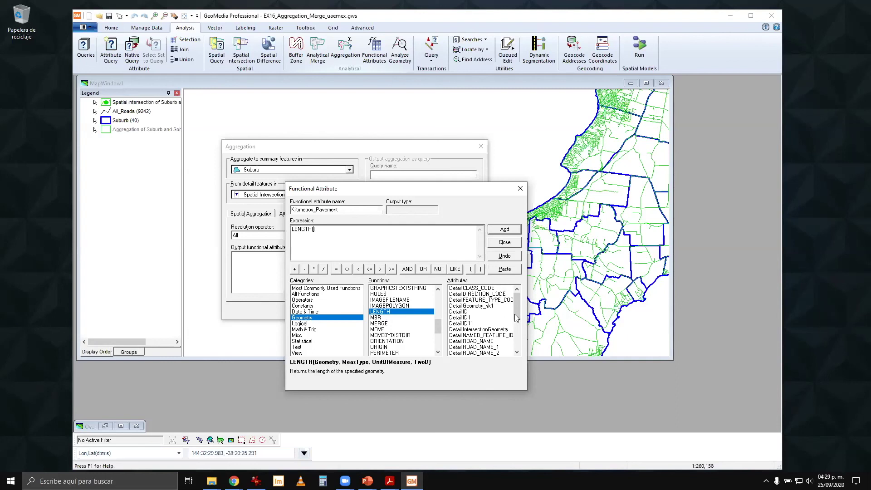
drag(516, 313, 521, 321)
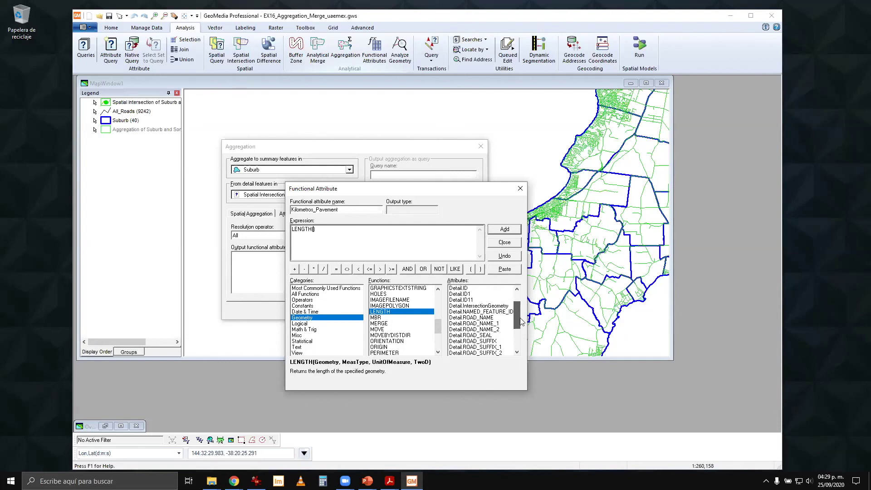
double_click(494, 307)
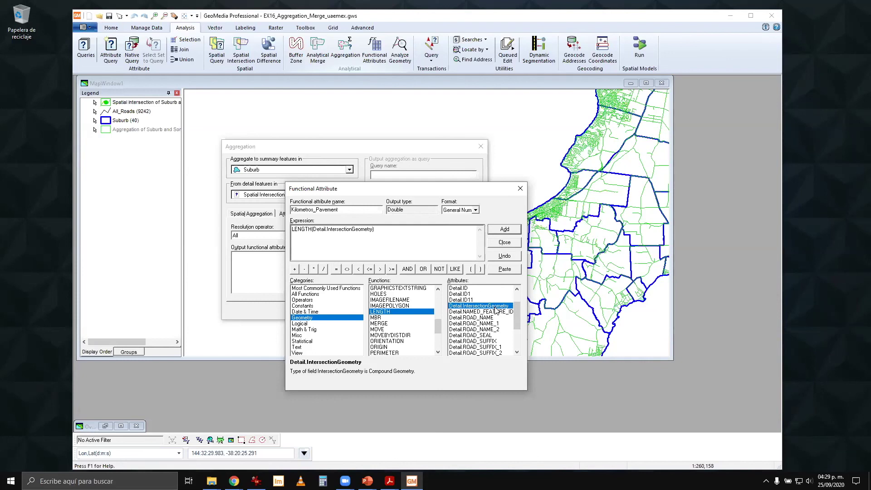
Extend the LENGTH expression with the ProjectedMeas and Kilometer constants as comma-separated arguments
text(,)
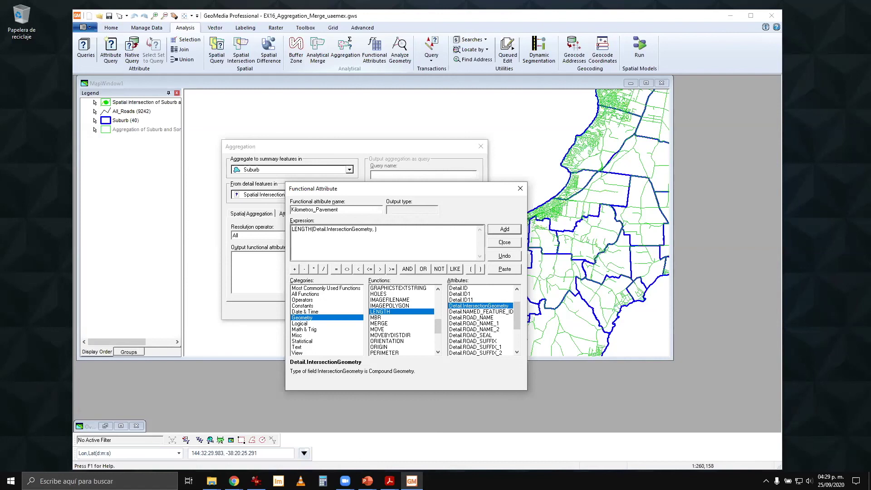
click(302, 306)
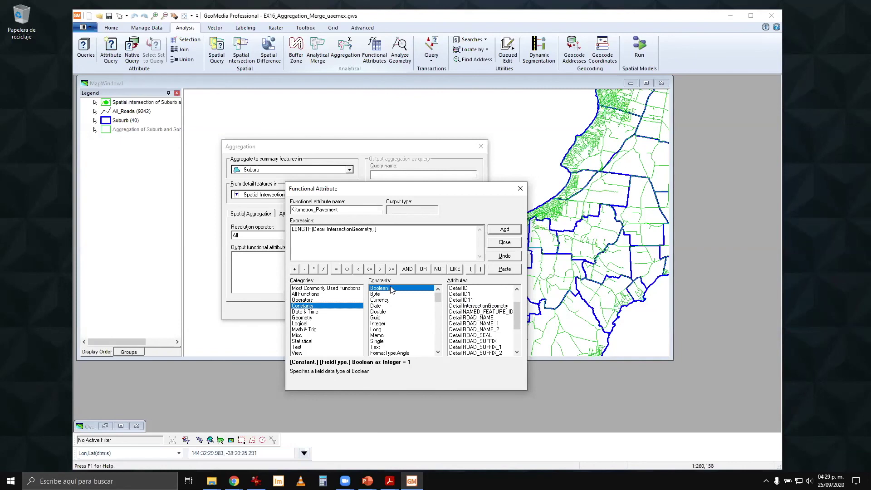
drag(437, 301, 397, 315)
double_click(395, 312)
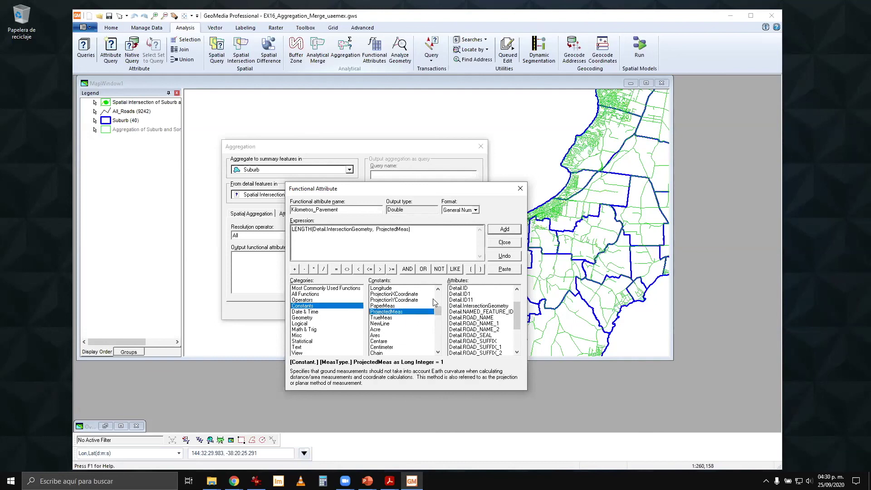
text(.)
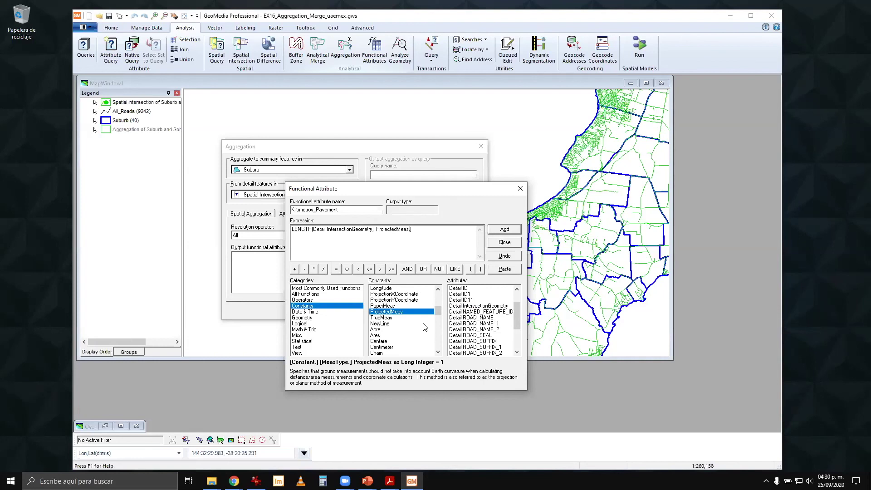
drag(438, 313, 438, 331)
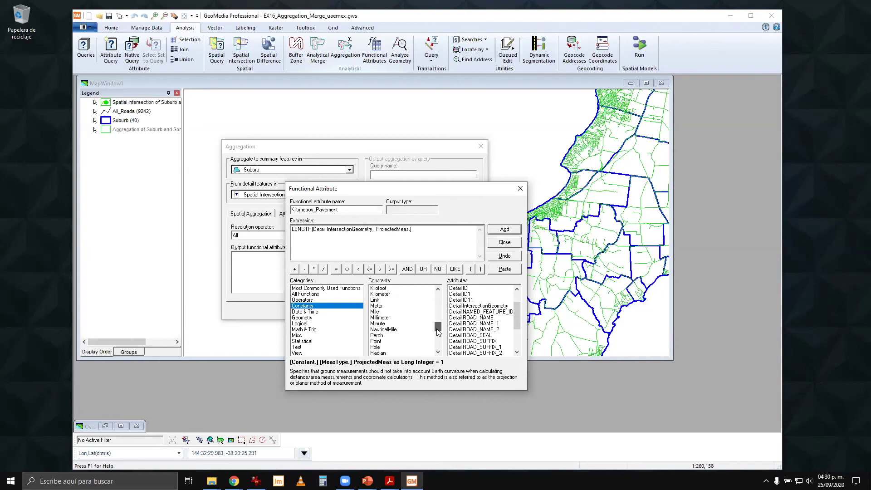
double_click(380, 294)
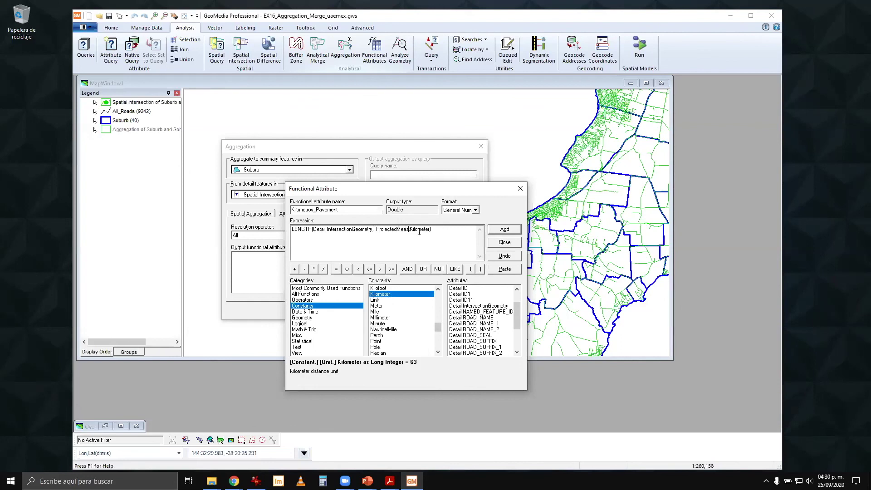
Remove the extra space before ProjectedMeas in the expression and try to add the functional attribute
click(375, 228)
key(BackSpace)
click(516, 231)
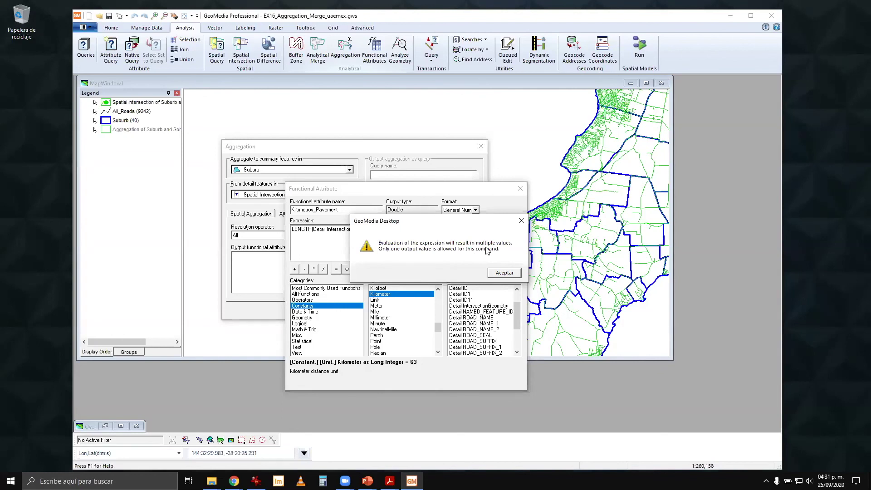
Dismiss the warning and cut the whole LENGTH expression out of the Kilometros_Pavement functional attribute
click(505, 273)
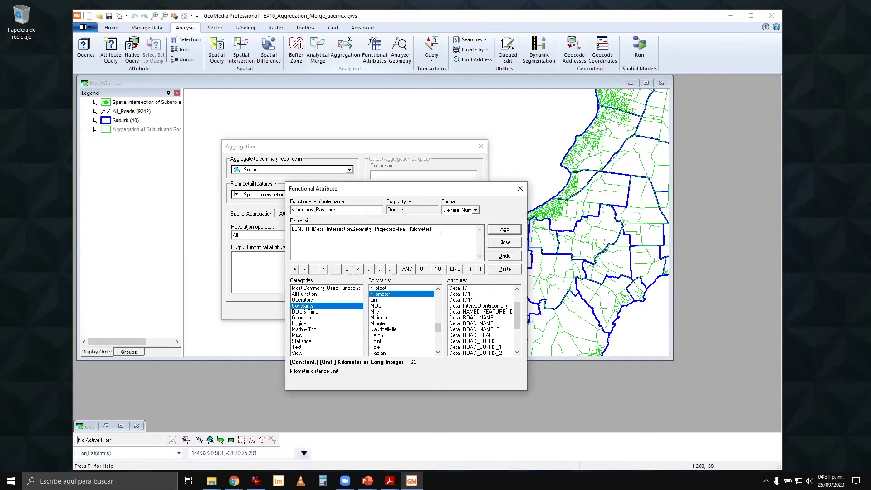
text())
drag(445, 231, 289, 229)
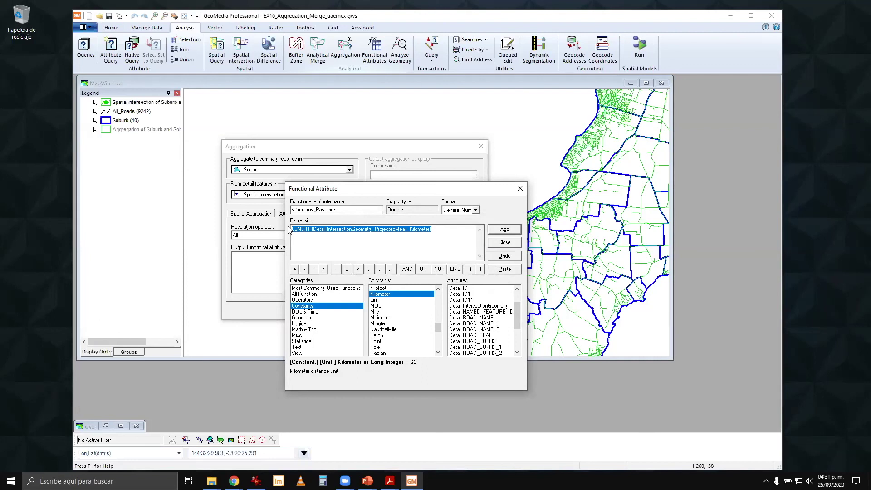
right_click(311, 232)
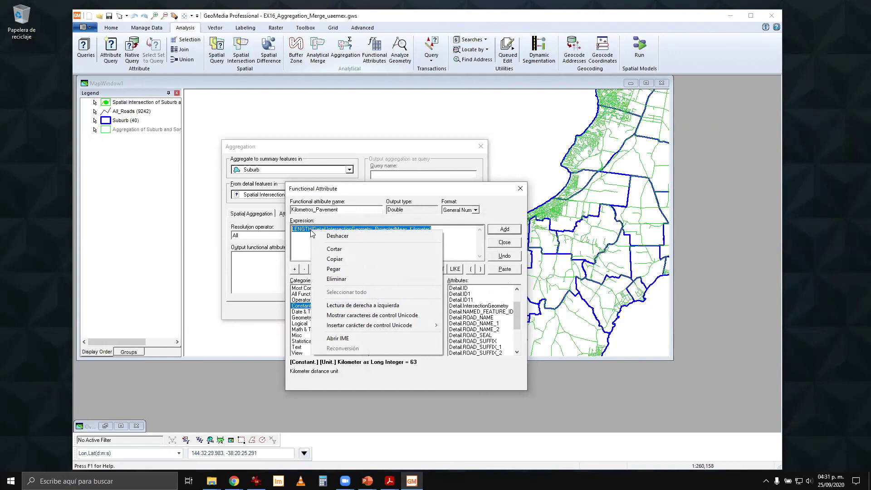
click(331, 249)
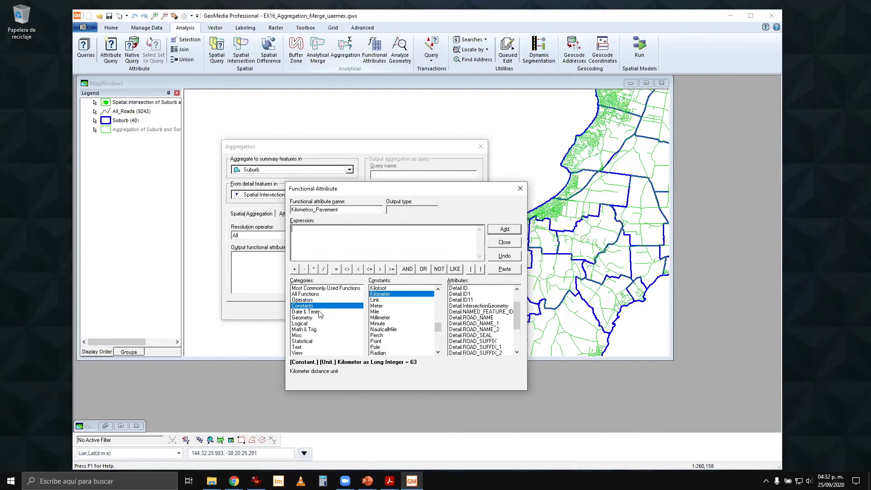
Insert the SUM statistical function into the expression and paste the cut LENGTH expression inside its parentheses
click(303, 341)
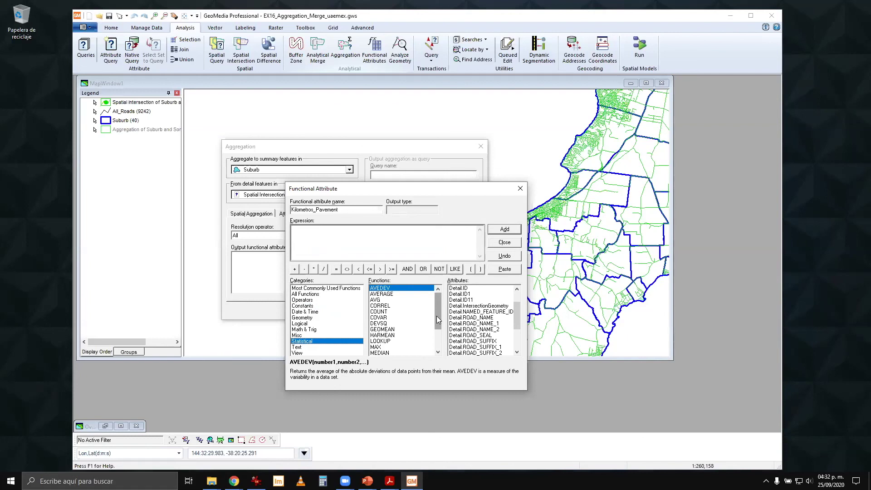
scroll(434, 315, down, 2)
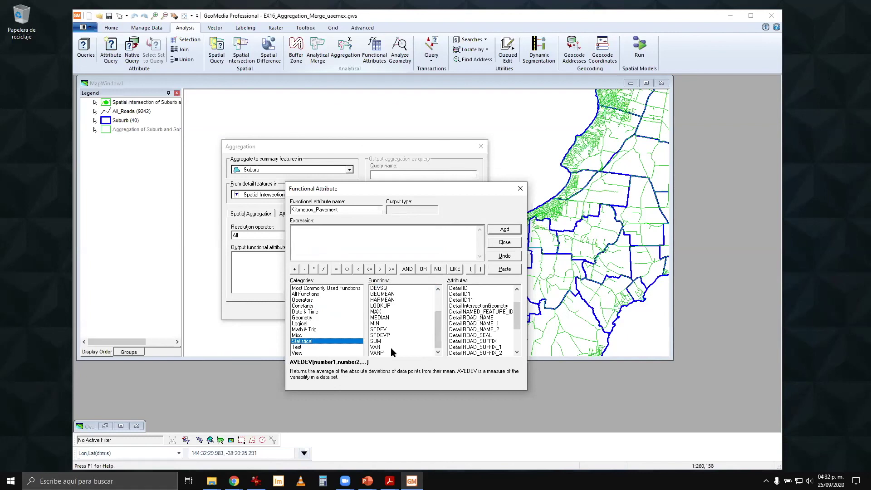
click(376, 342)
double_click(377, 342)
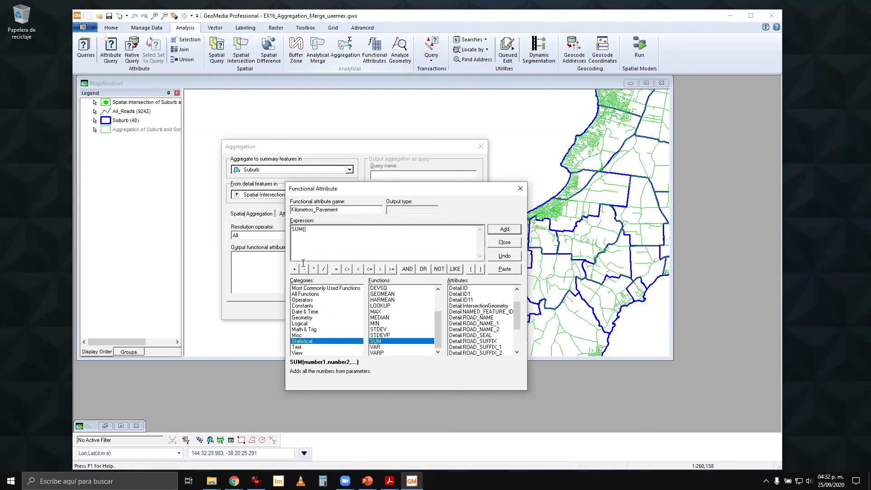
right_click(304, 230)
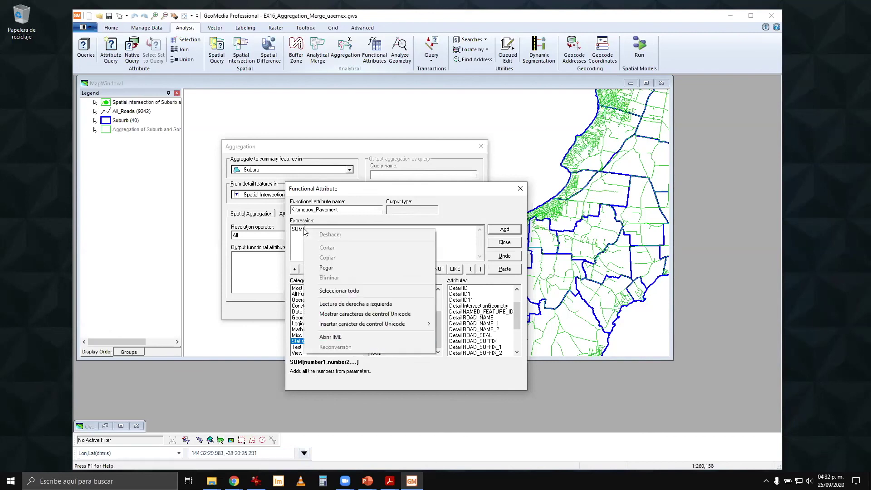
click(326, 268)
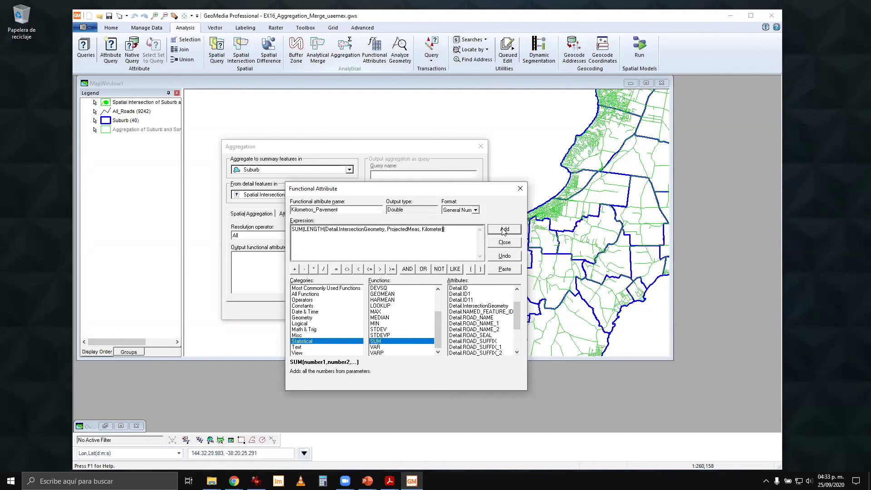
Add the Kilometros_Pavement functional attribute to the aggregation output and close the attribute definition
drag(417, 192, 596, 176)
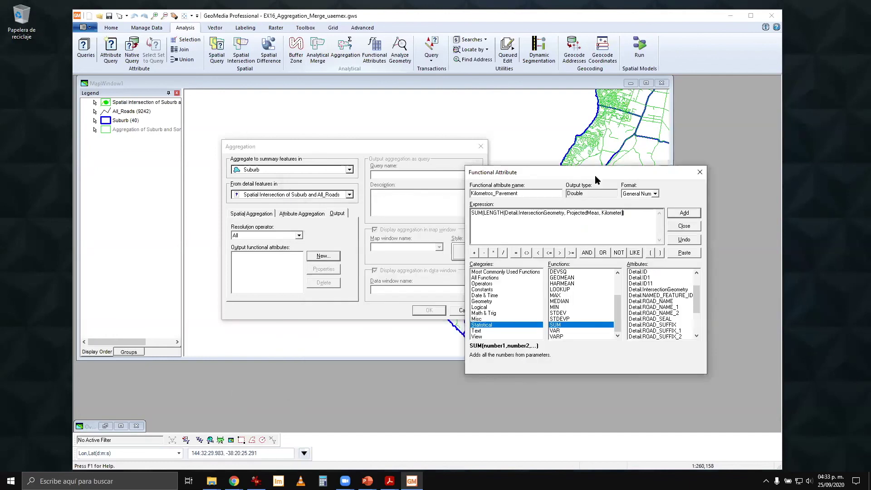
click(694, 214)
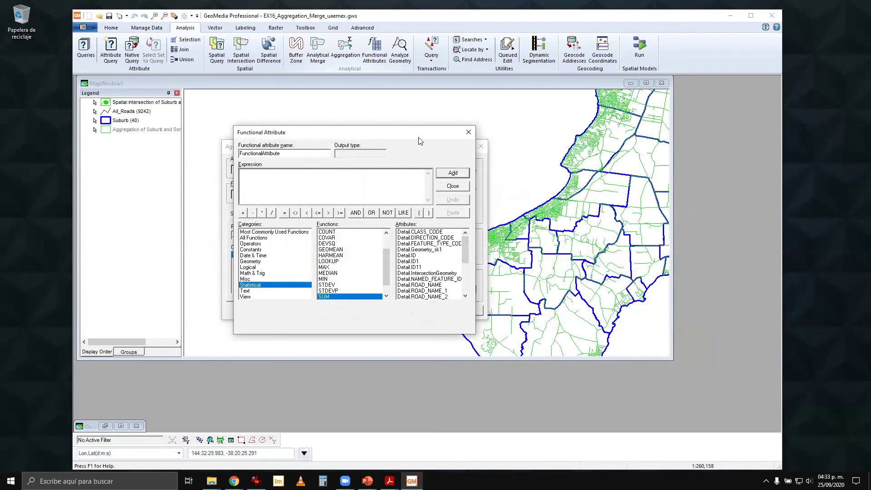
drag(418, 141, 603, 173)
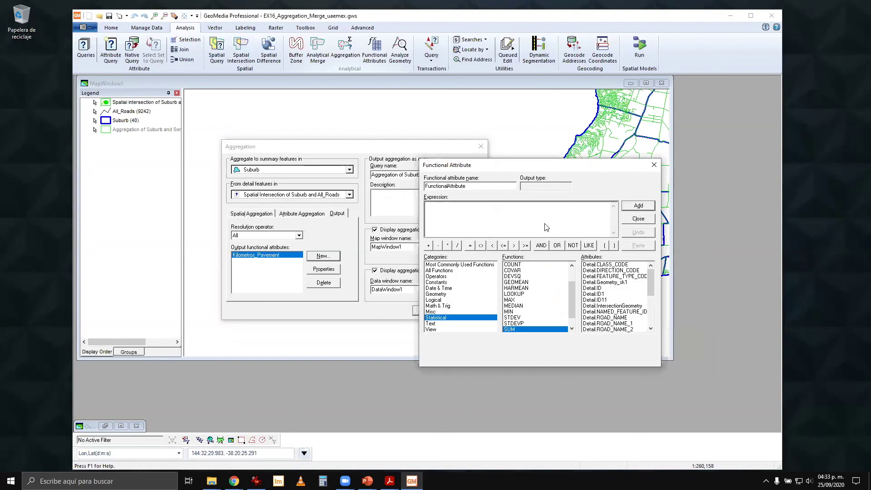
click(638, 219)
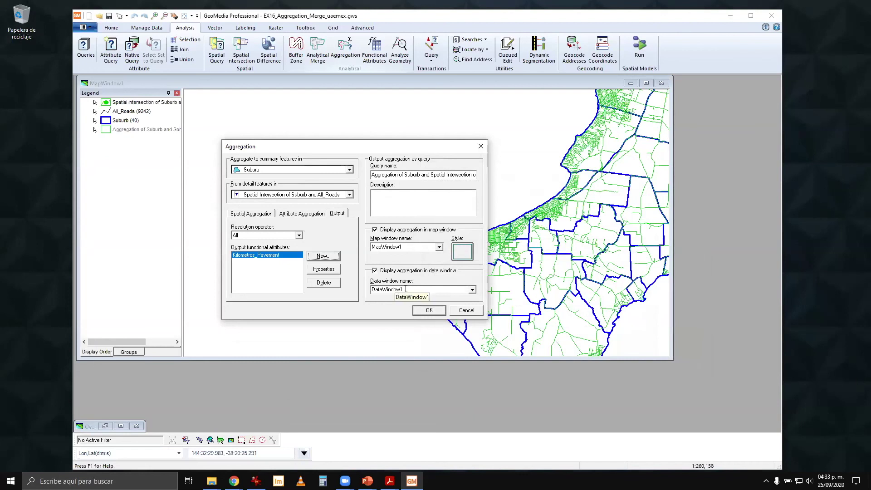
Run the aggregation with output to MapWindow1 and DataWindow1, and view the Kilometros_Pavement values per suburb
click(429, 310)
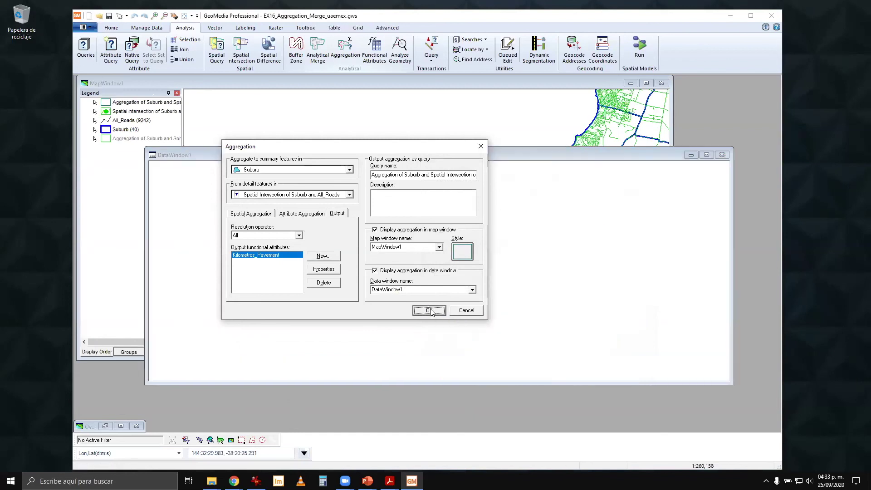
drag(394, 155, 411, 175)
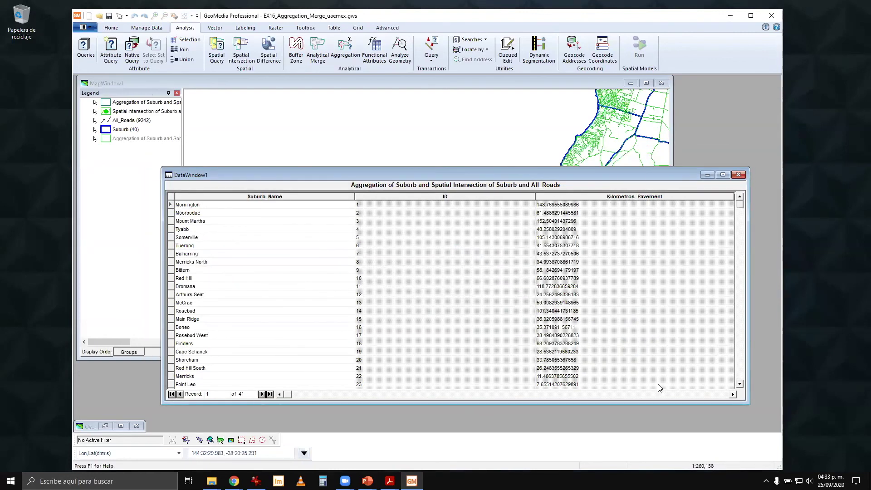
click(731, 395)
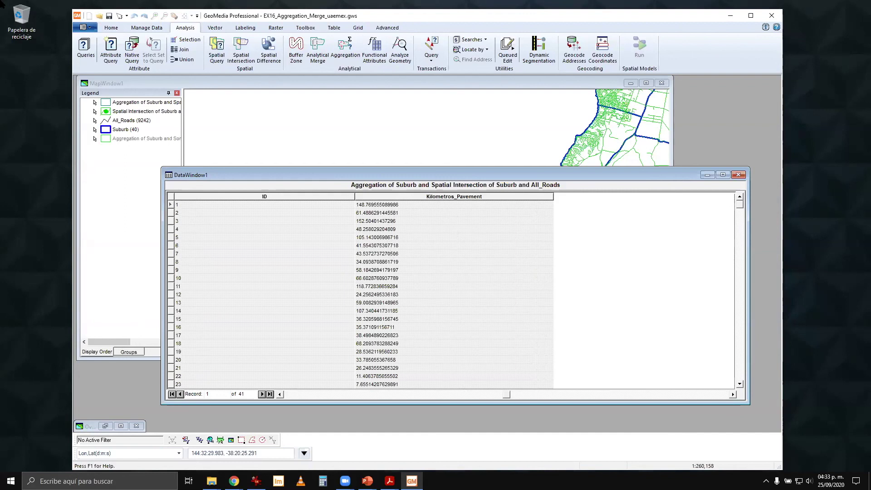
Delete the legend entries for the spatial intersection, All_Roads, Suburb and the Sorrento_Parcels aggregation, confirming the deletion
click(133, 114)
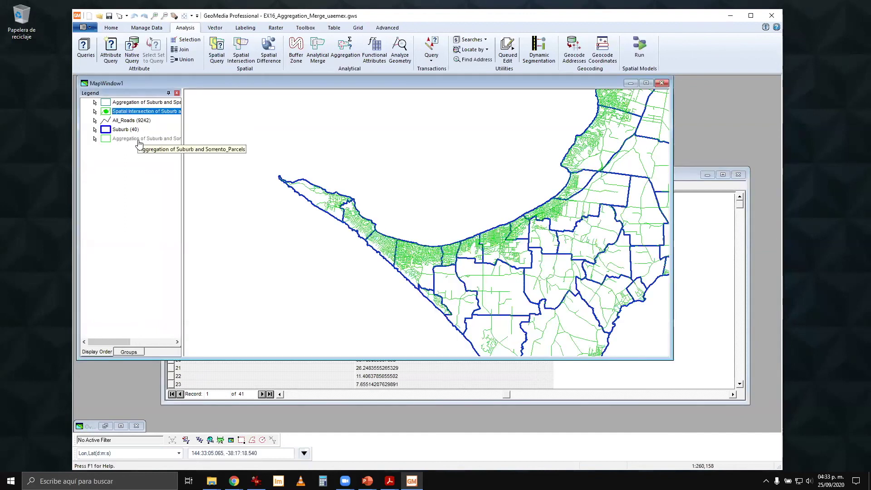
shift+click(138, 138)
right_click(139, 142)
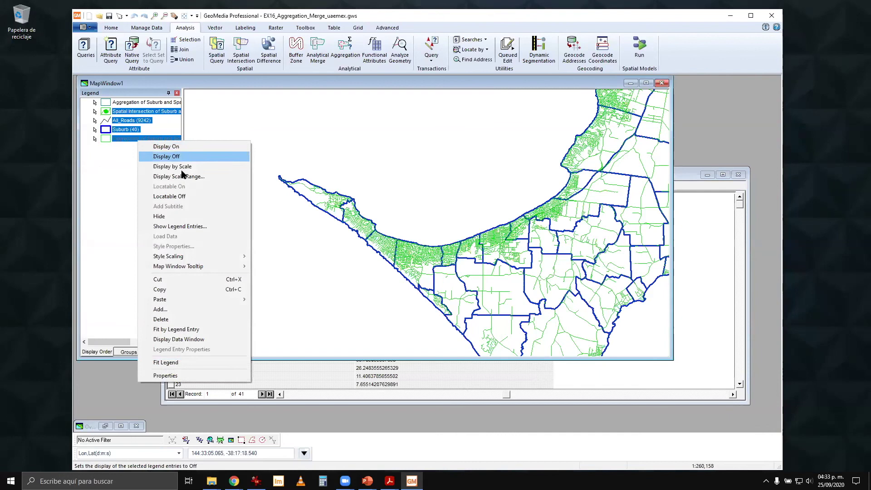
click(181, 322)
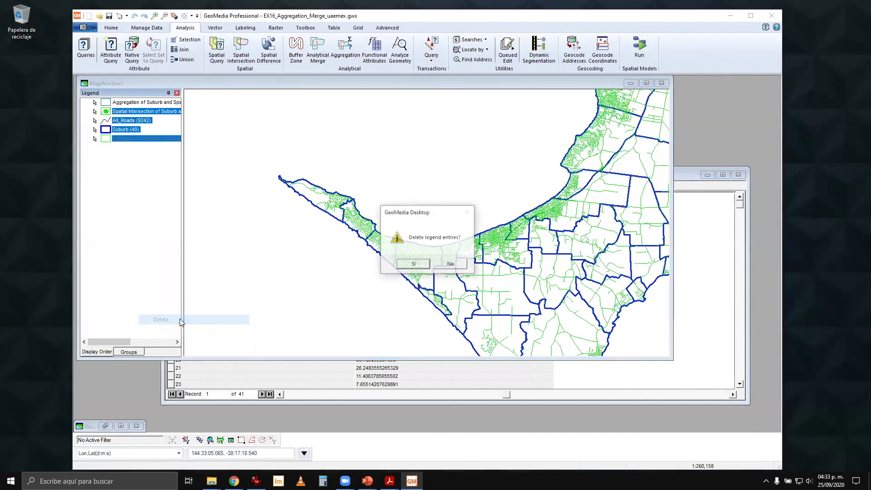
click(420, 265)
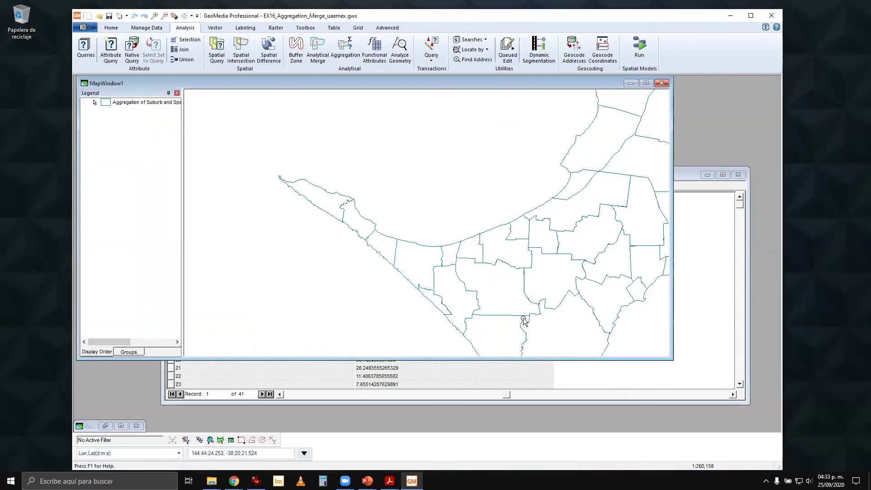
Close DataWindow1 and MapWindow1, accepting the deletion of the map window's legend
click(693, 173)
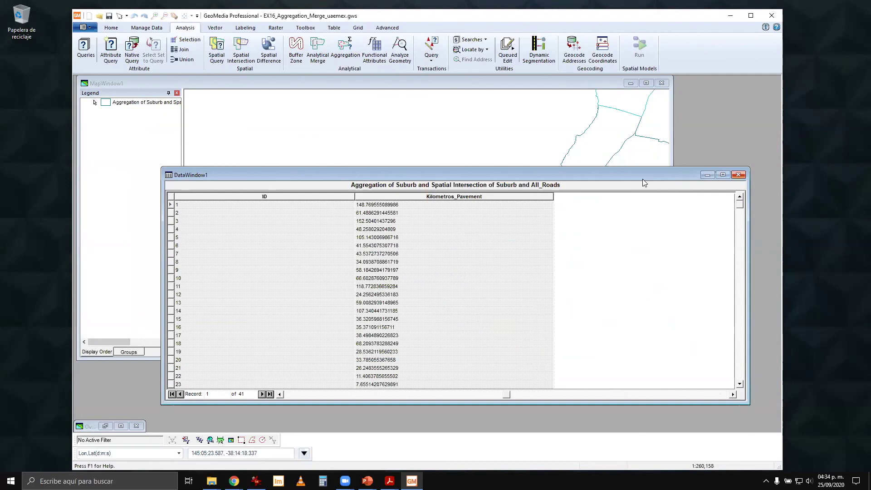
click(738, 175)
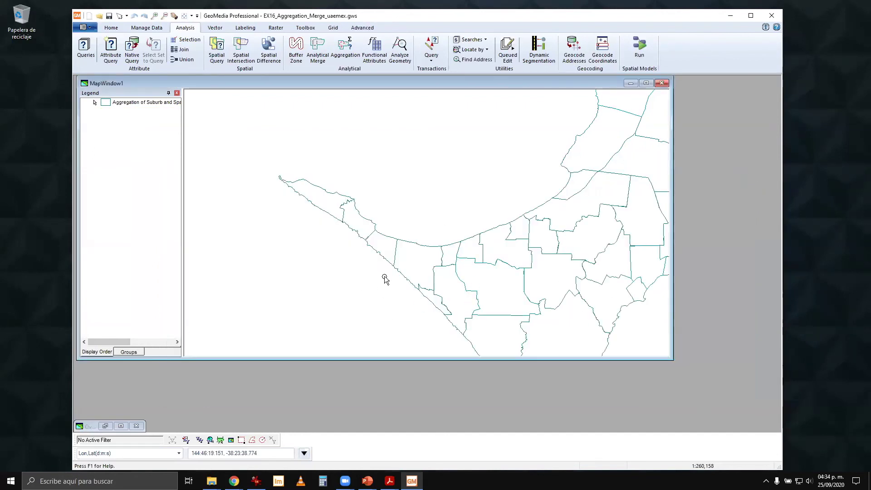
click(661, 84)
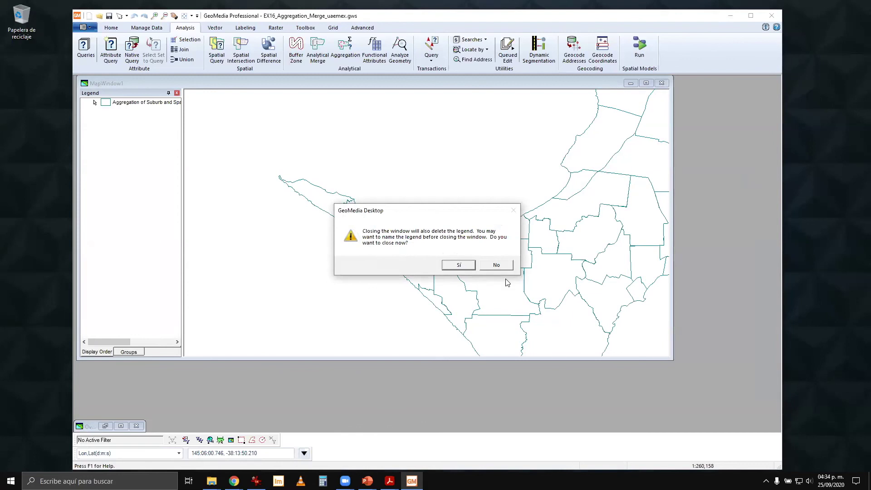
click(467, 264)
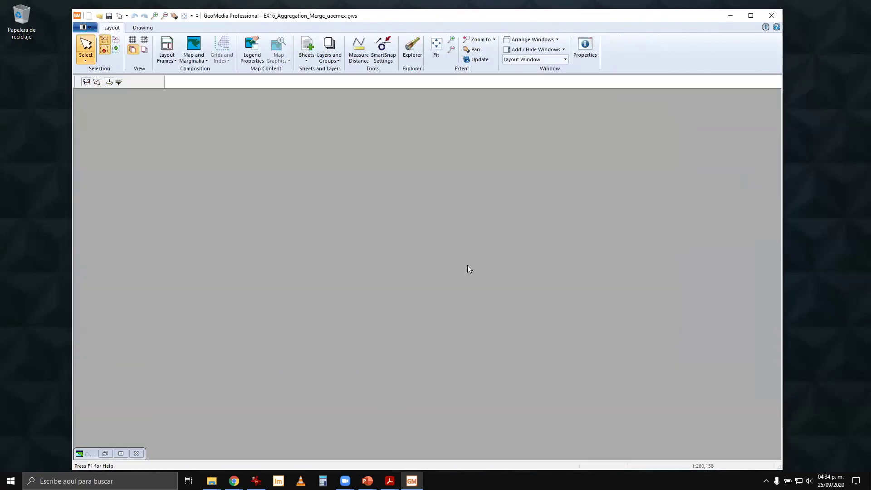
Maximize the minimized Overview map window and frame the affected parcels along the Hughes road
click(119, 454)
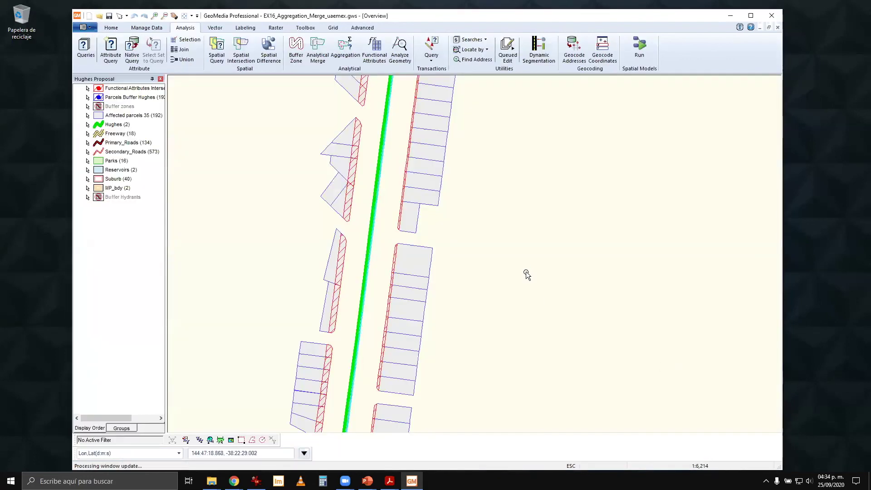
scroll(526, 271, down, 3)
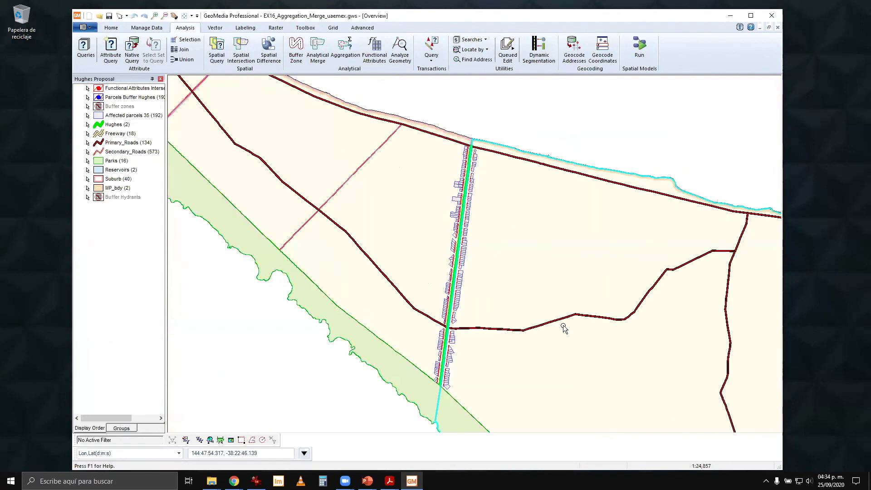
key(alt+Tab)
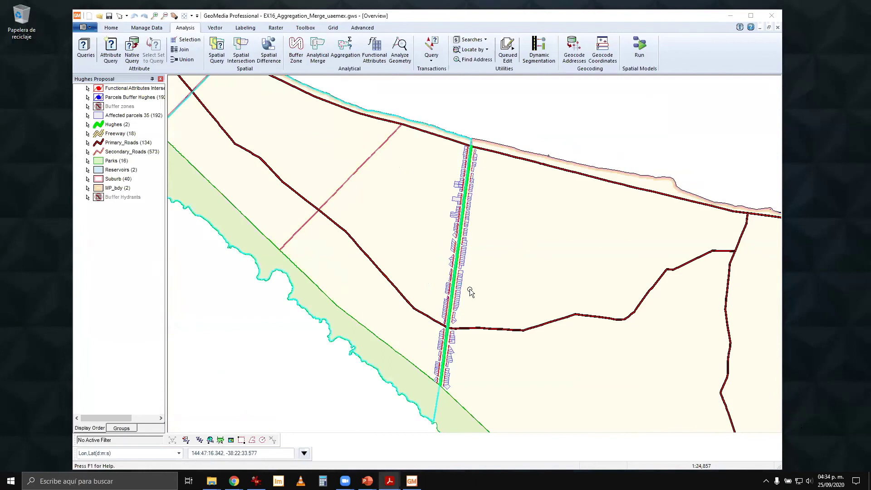
scroll(453, 292, up, 2)
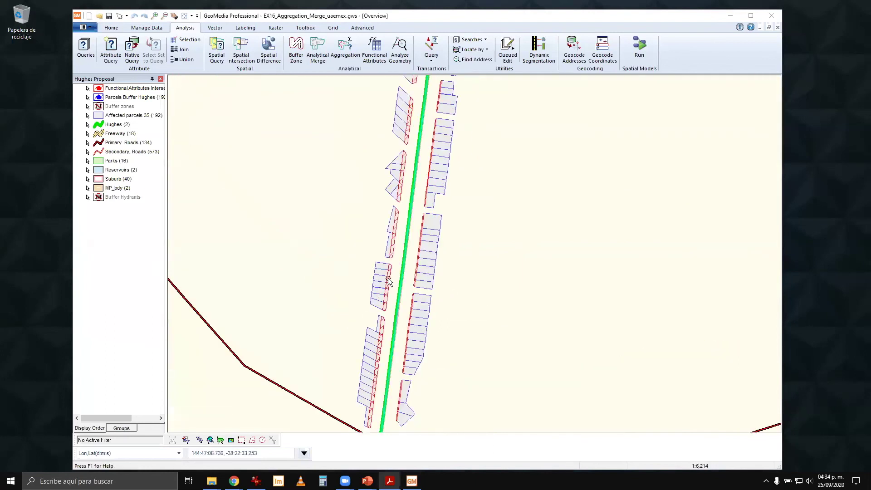
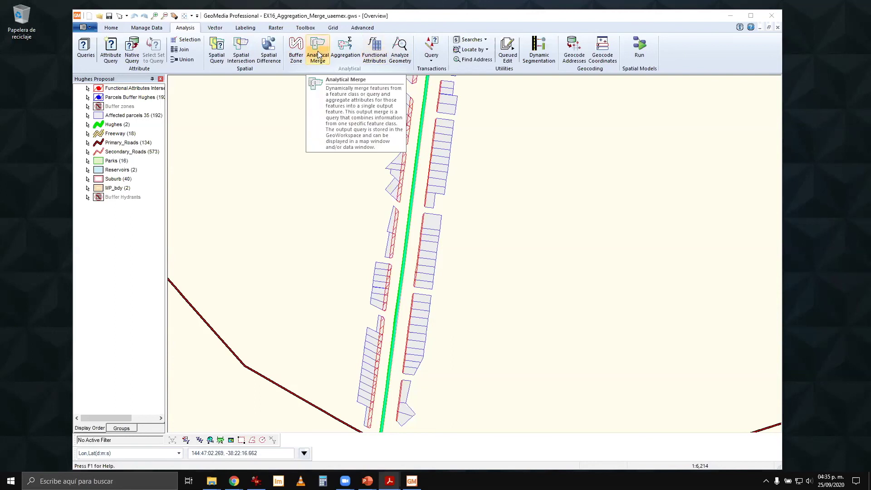
Start an Analytical Merge of the Functional Attributes Intersected Parcels query with the merge criterion All
click(318, 51)
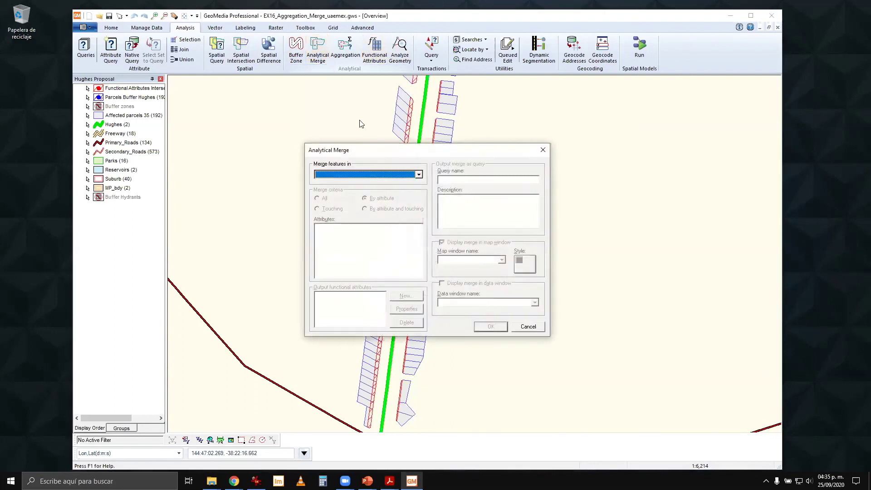
drag(403, 150, 586, 145)
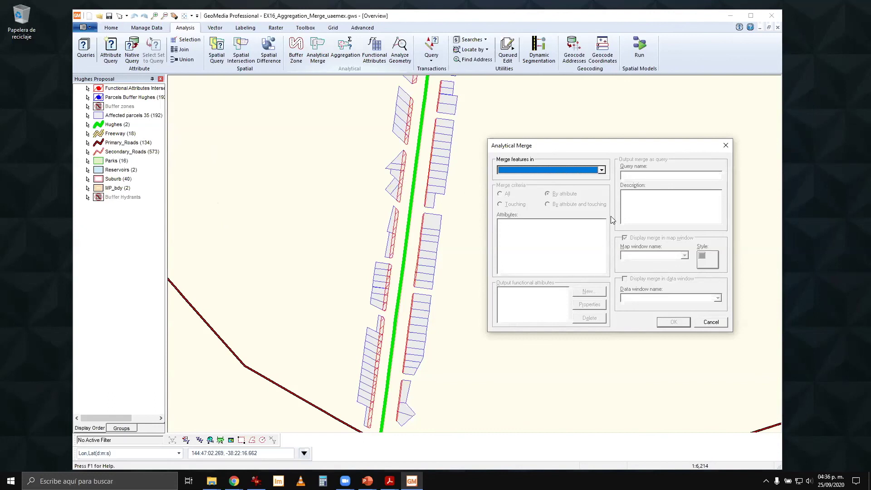
click(602, 170)
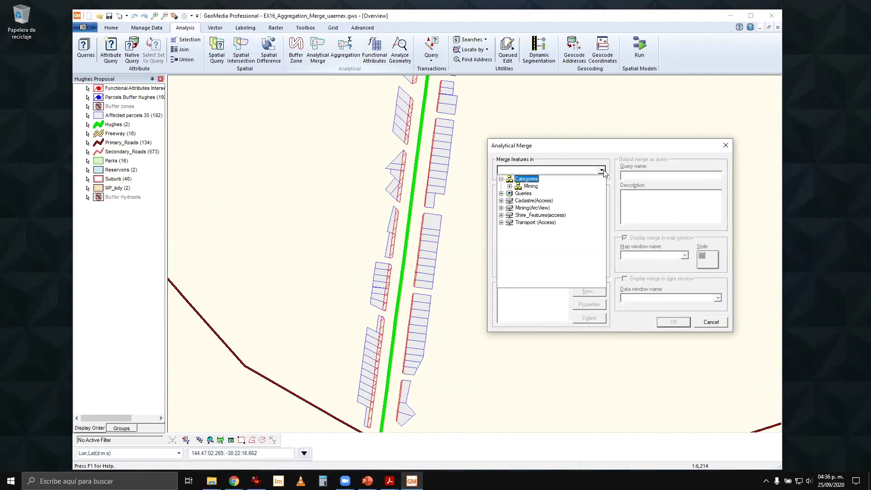
click(501, 194)
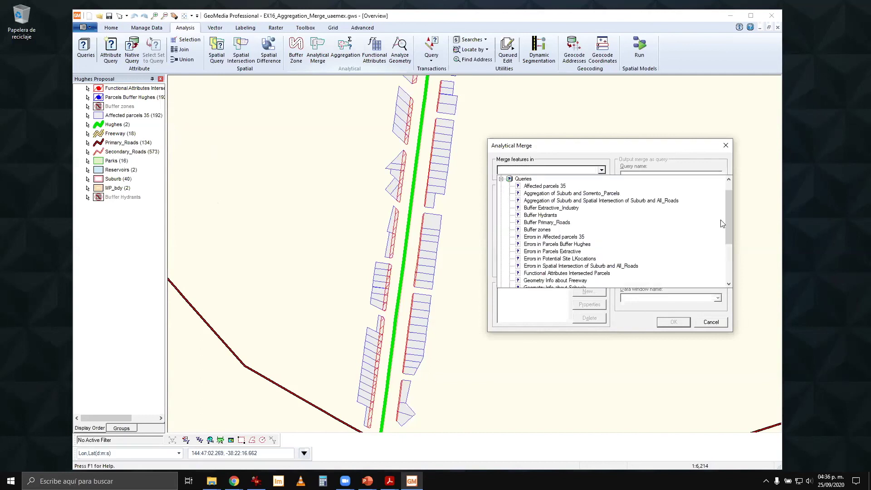
click(572, 274)
click(572, 274)
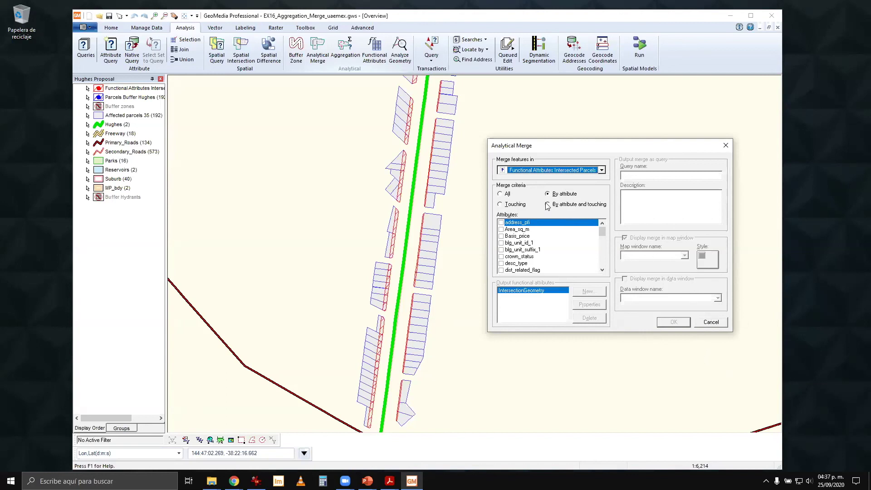
click(503, 195)
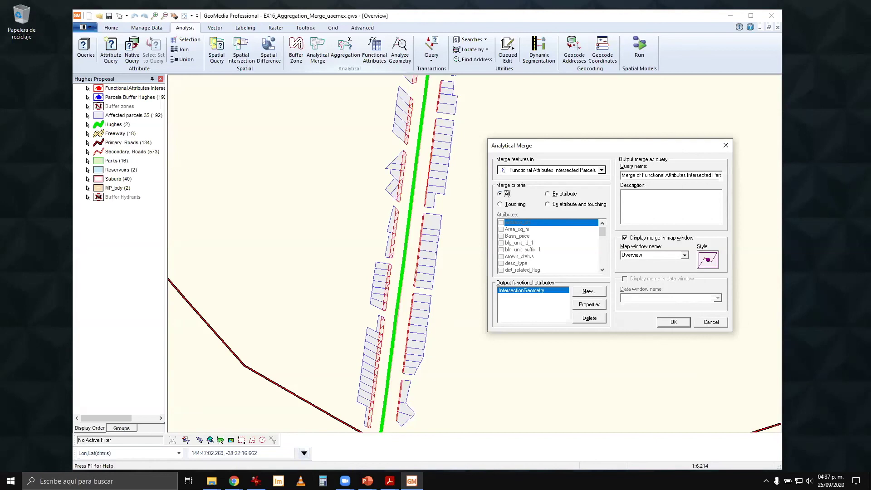
Add a Count(*) output functional attribute to the merge and rename it Num_Parcels
right_click(518, 311)
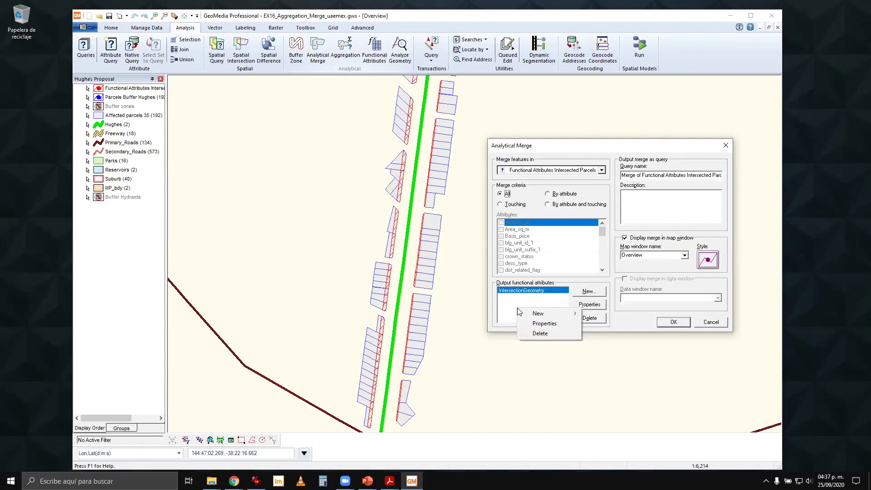
mouse_move(540, 314)
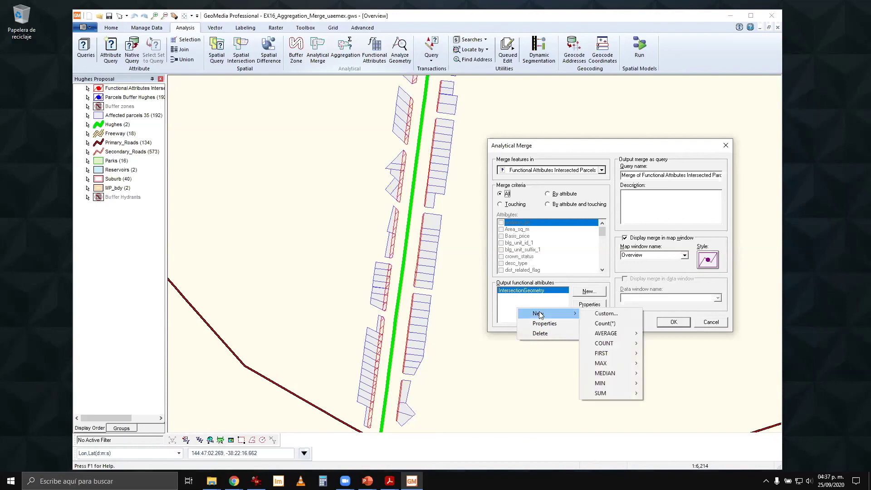
click(599, 323)
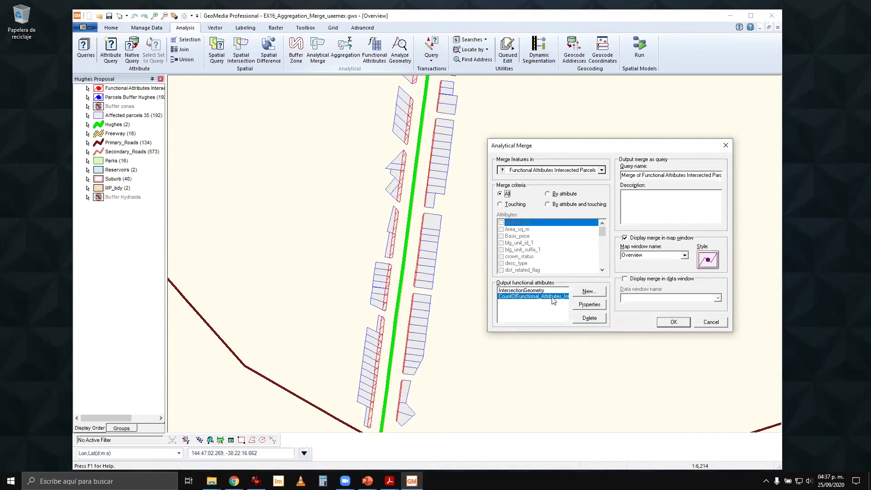
click(588, 309)
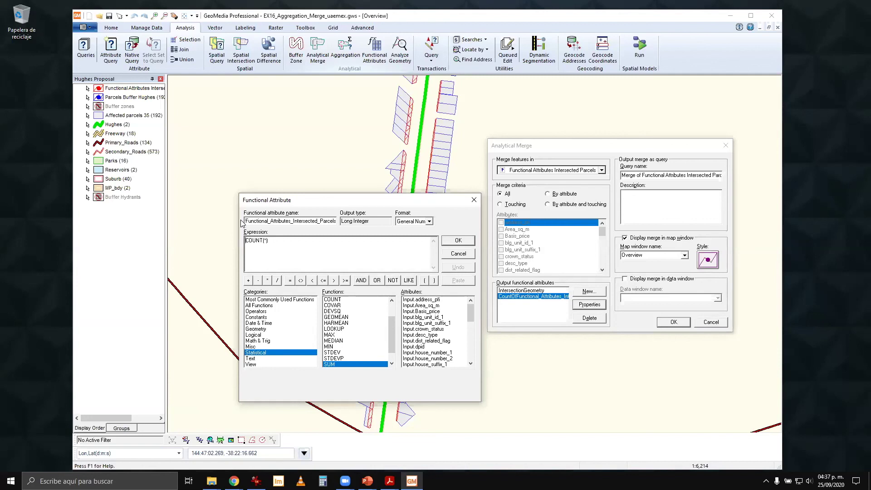
drag(247, 222, 338, 223)
text(Num_Parcels)
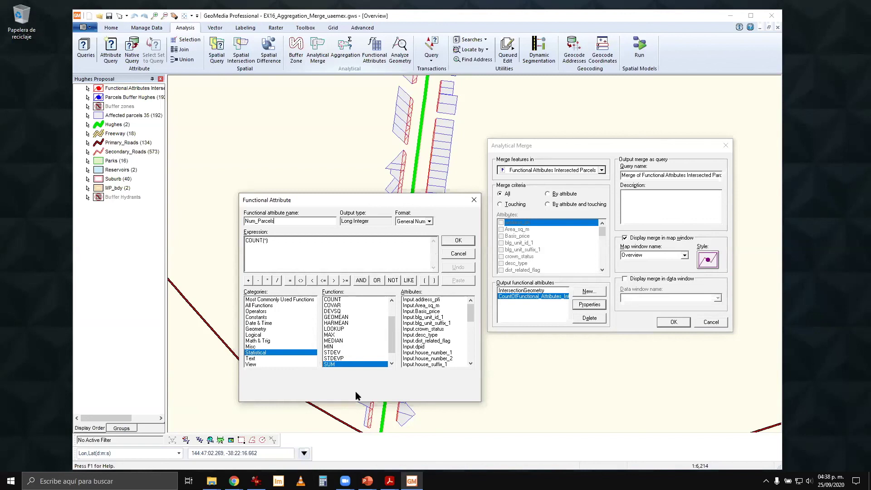
click(458, 240)
Add SUM output attributes for both Basis_price and SqmBuy to the merge
click(534, 312)
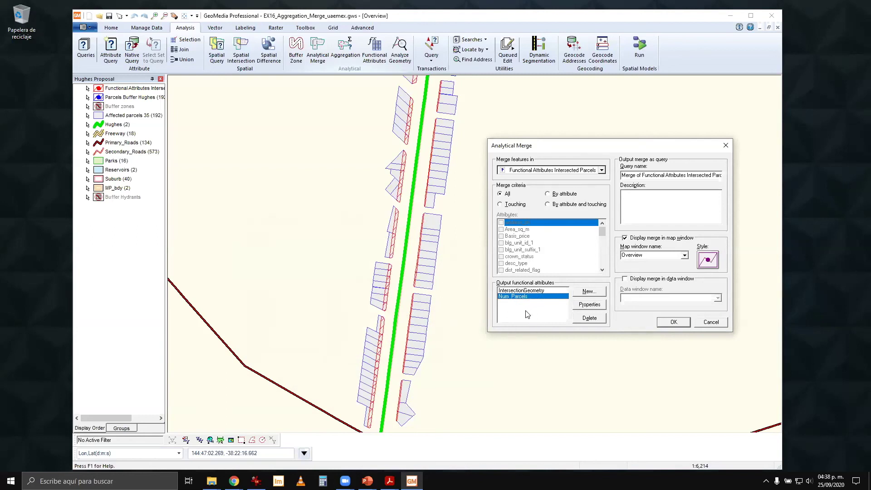
right_click(527, 314)
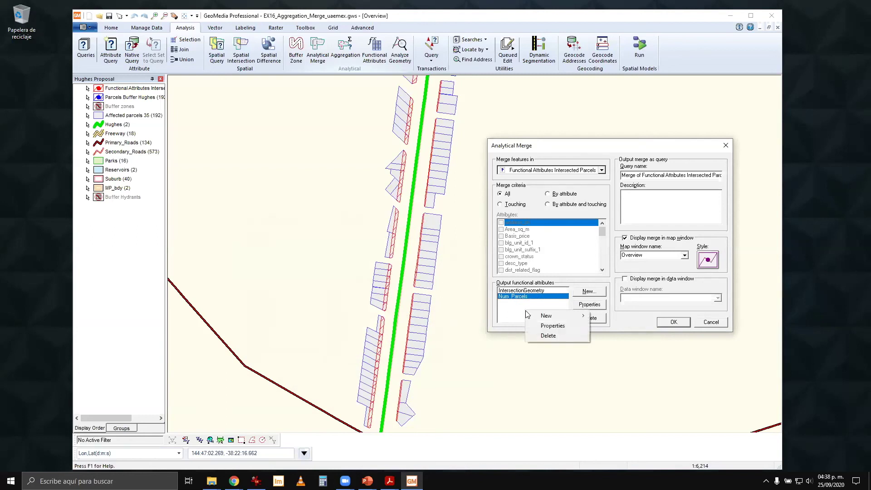
mouse_move(531, 316)
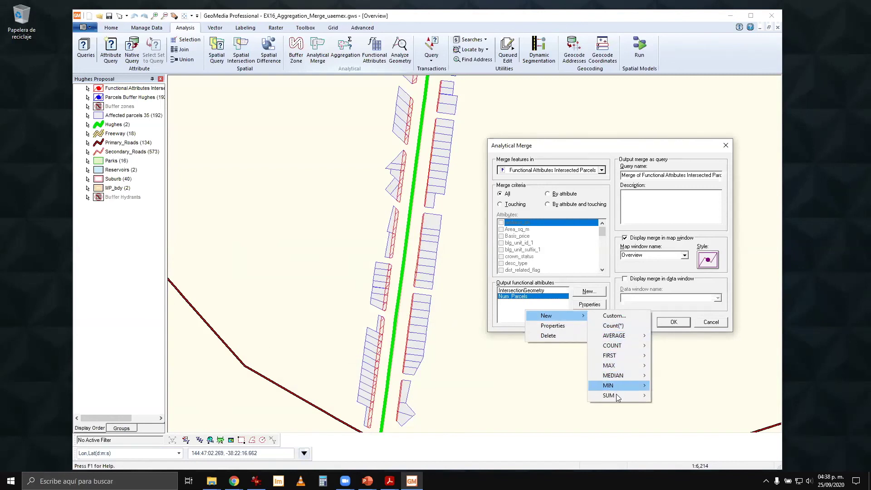
mouse_move(617, 396)
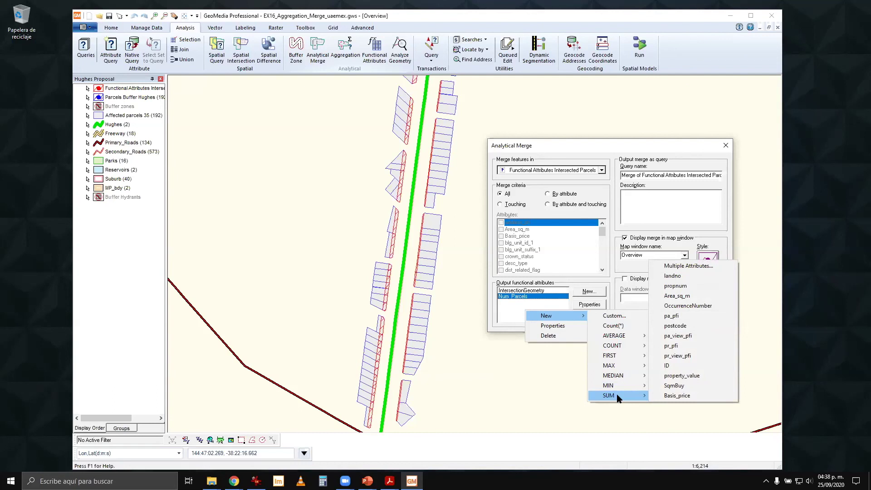
click(687, 267)
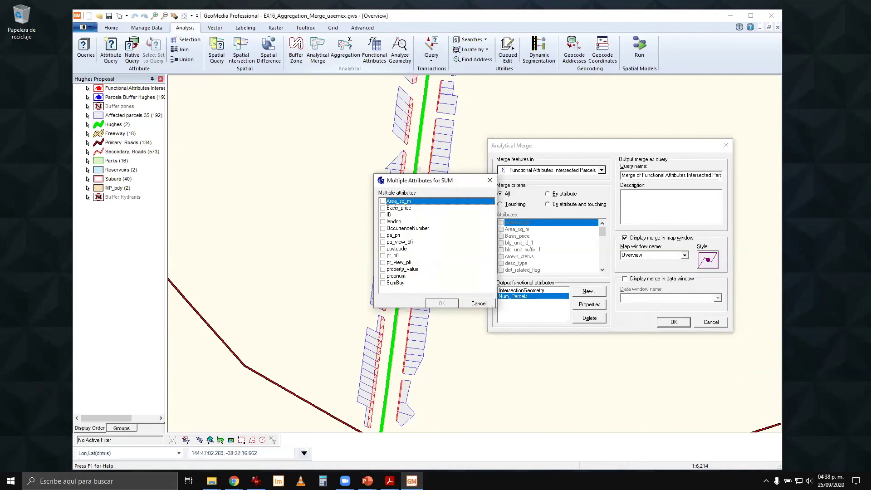
click(383, 209)
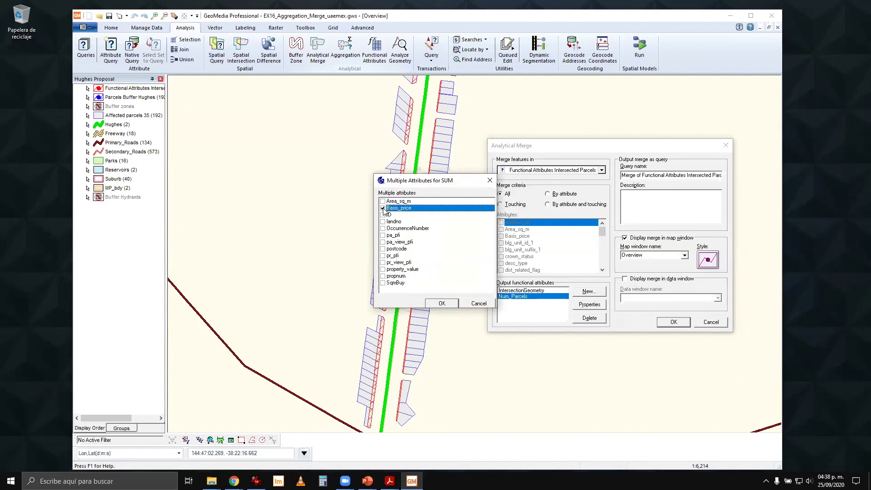
click(382, 283)
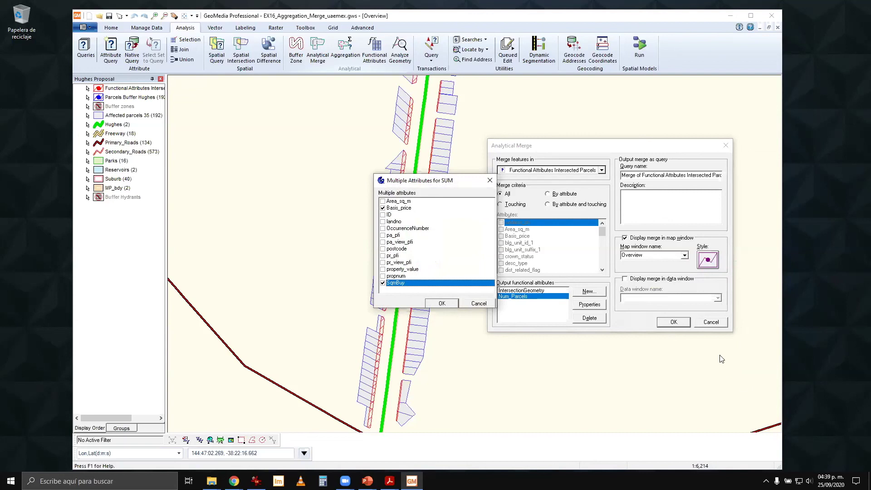
click(442, 303)
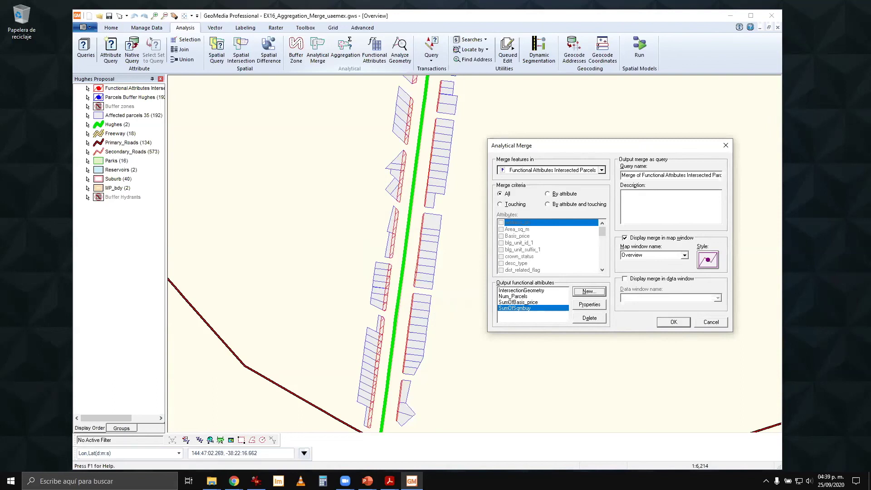
key(Return)
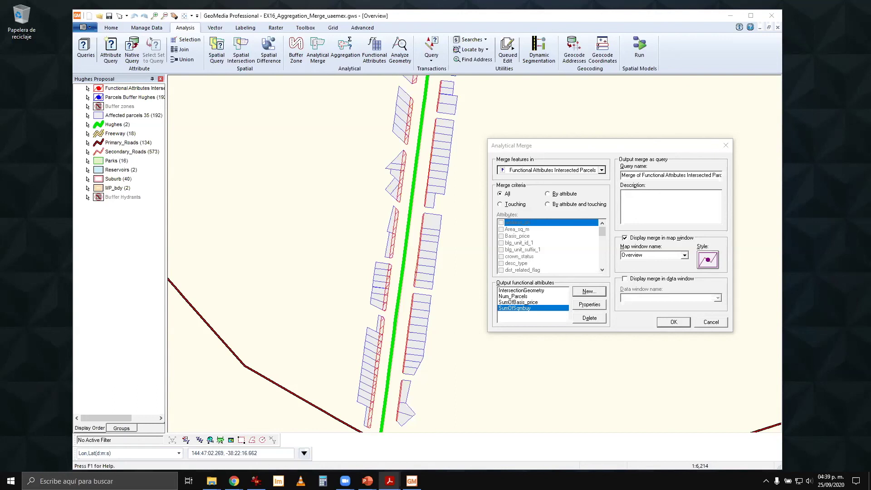
Create a new output functional attribute named Total_Hectares, starting its expression with the UNIT function on Output.SumOfSqmbuy
click(591, 298)
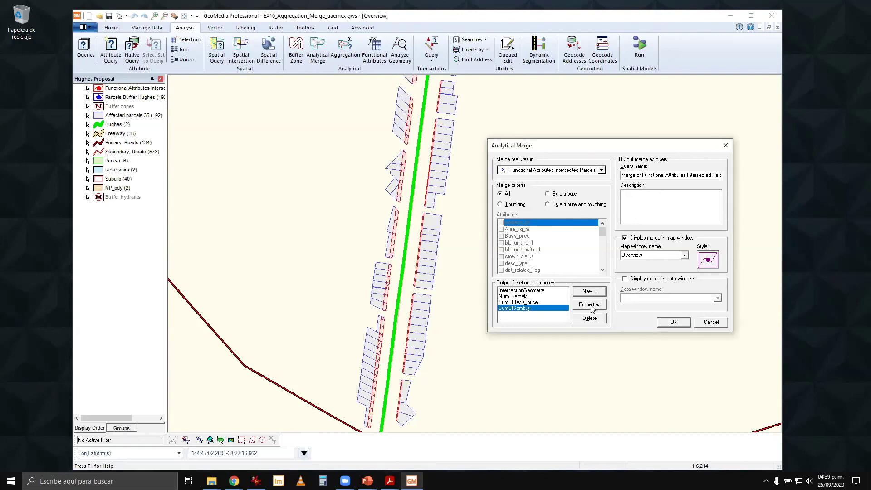
click(592, 292)
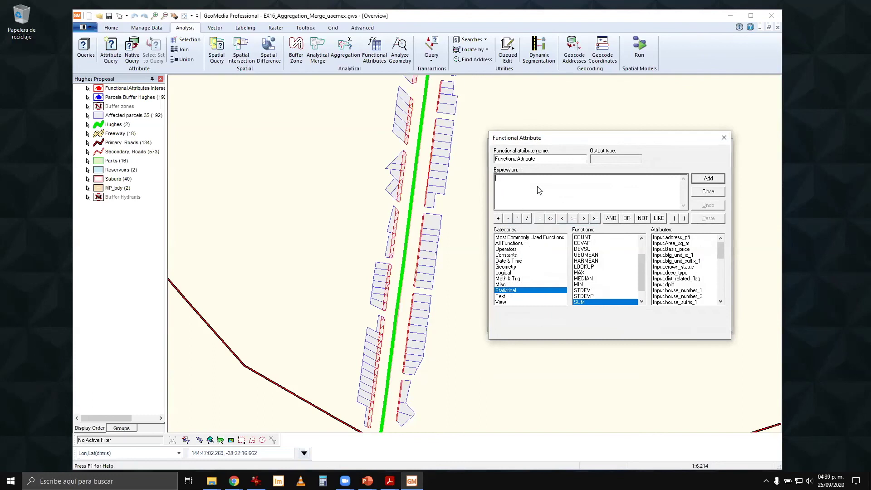
double_click(546, 158)
text(Total_Hectares)
click(510, 267)
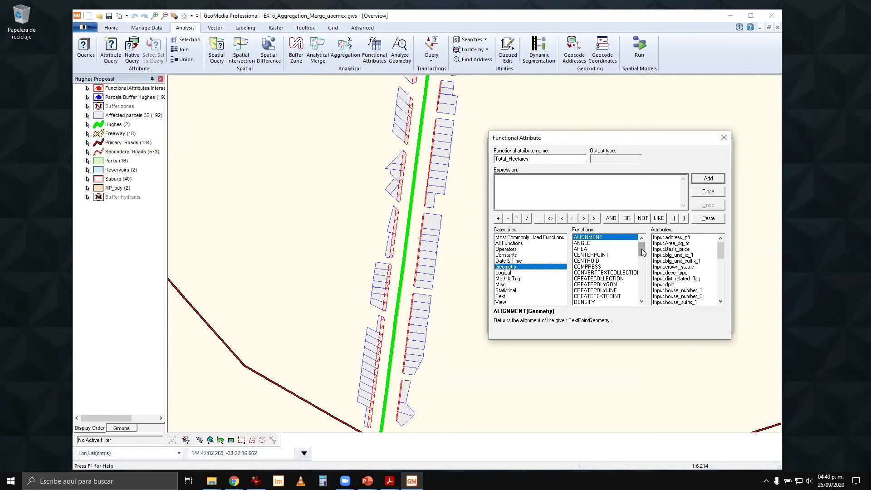
drag(642, 252, 640, 293)
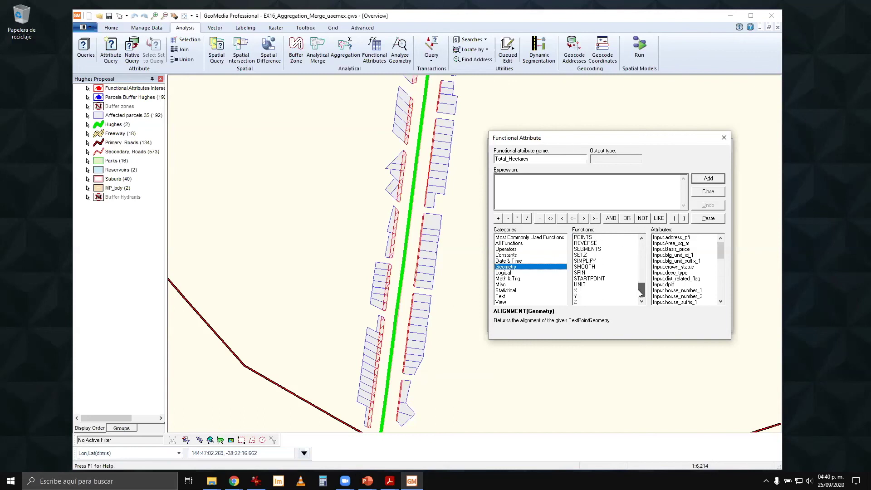
click(584, 284)
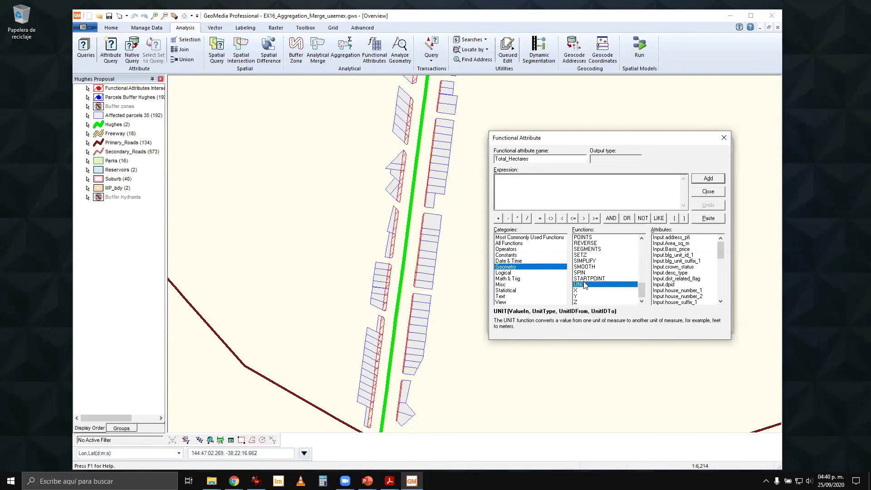
double_click(586, 285)
drag(721, 262, 696, 318)
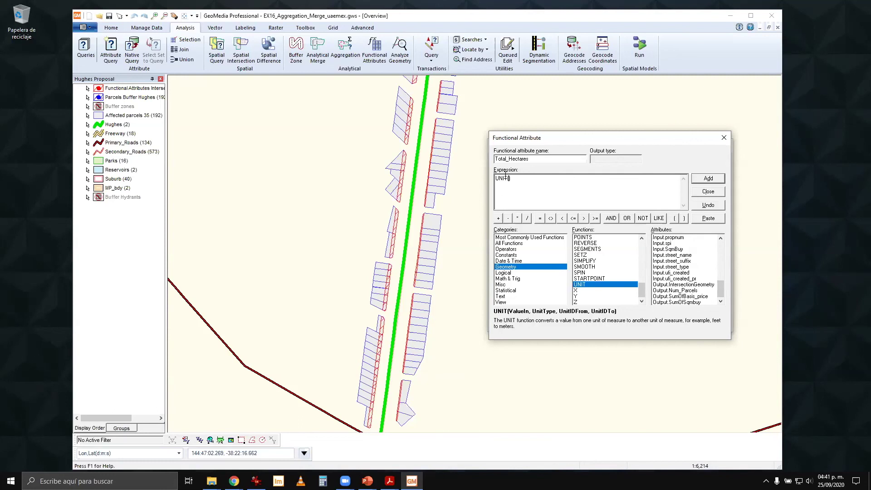
double_click(684, 302)
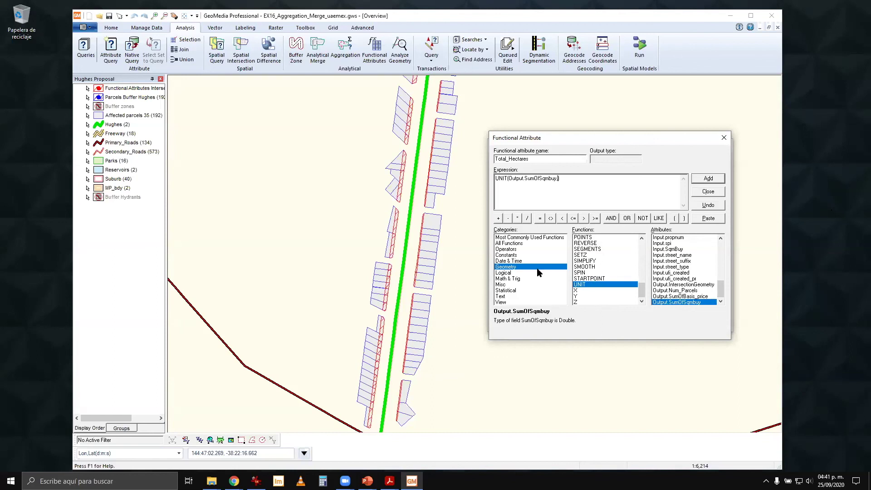
text(,)
Complete the UNIT expression with the constants UnitType.Area, SquareMeter and Hectare, and add the attribute to the merge outputs
click(510, 255)
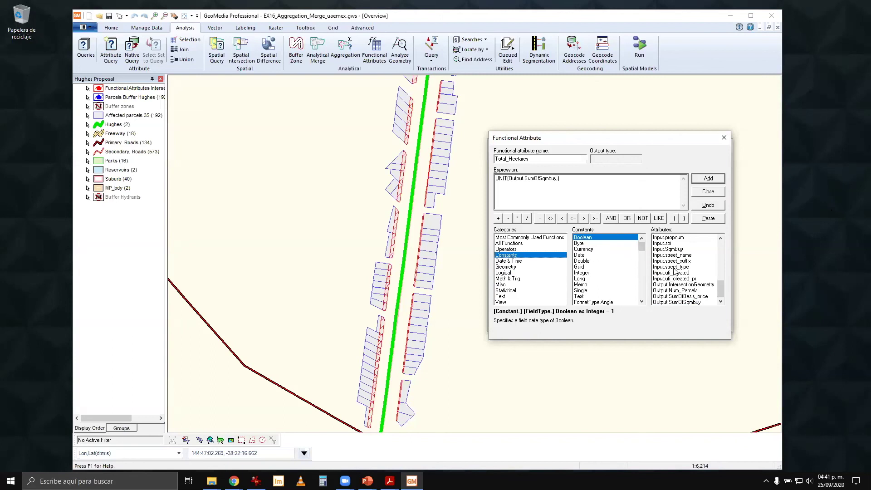
drag(641, 248, 641, 303)
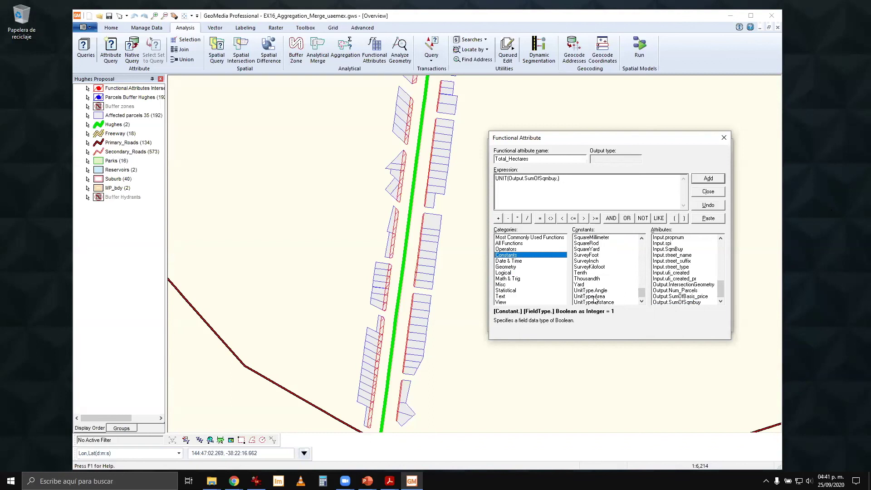
double_click(589, 296)
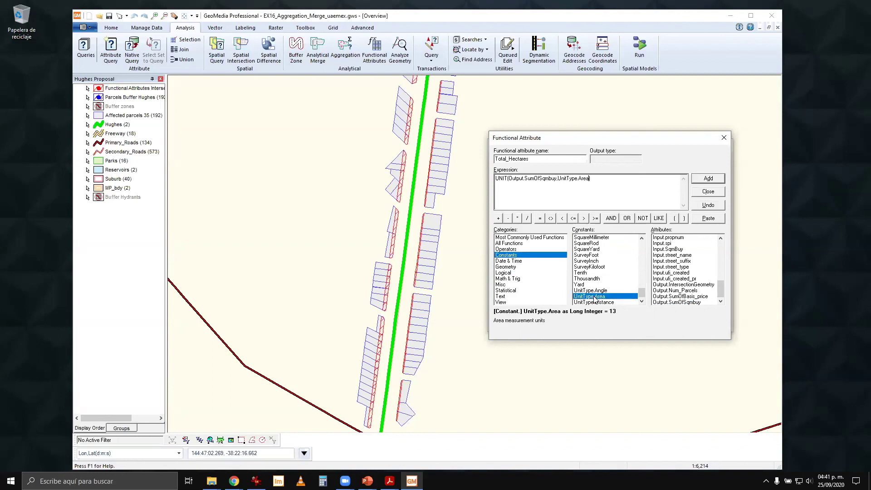
text())
scroll(594, 263, up, 1)
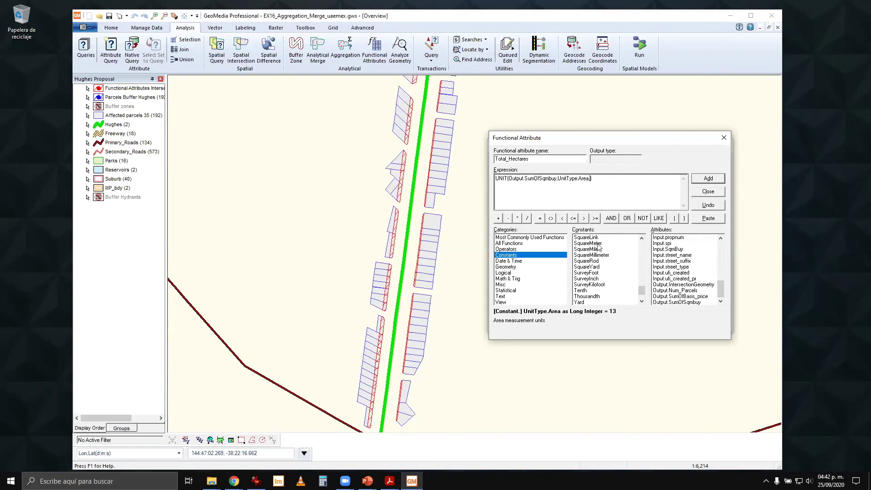
double_click(588, 243)
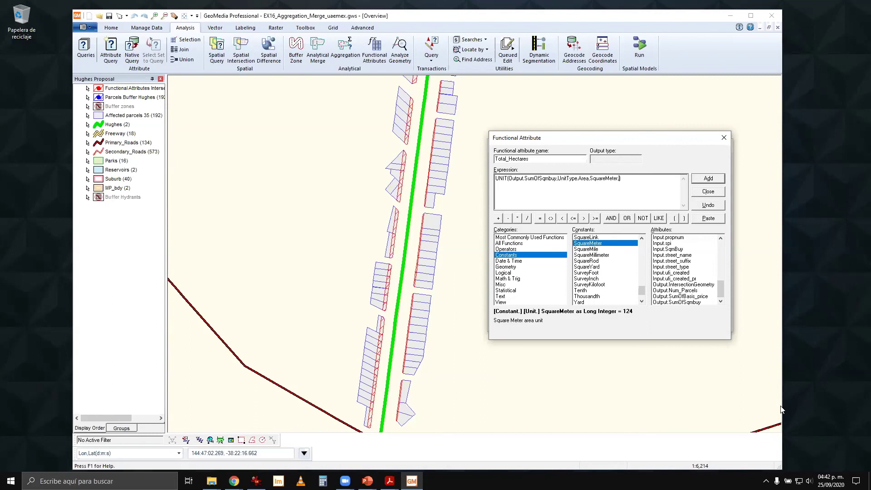
drag(641, 295, 641, 272)
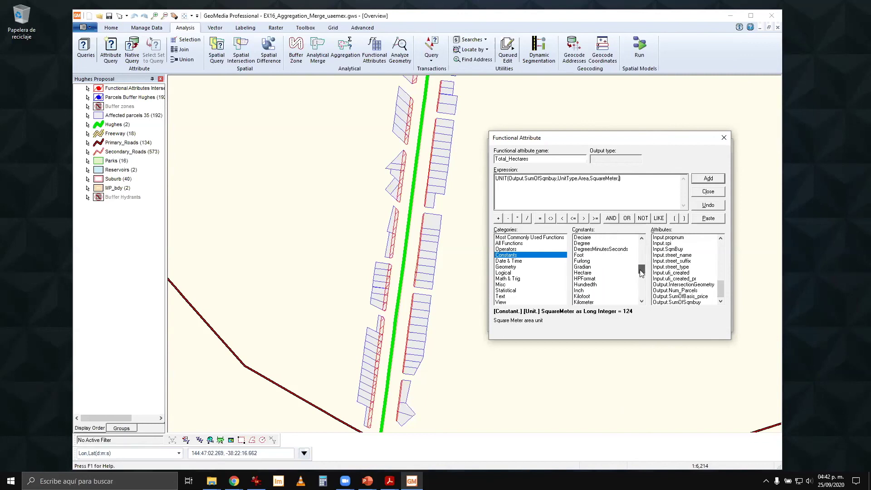
double_click(583, 273)
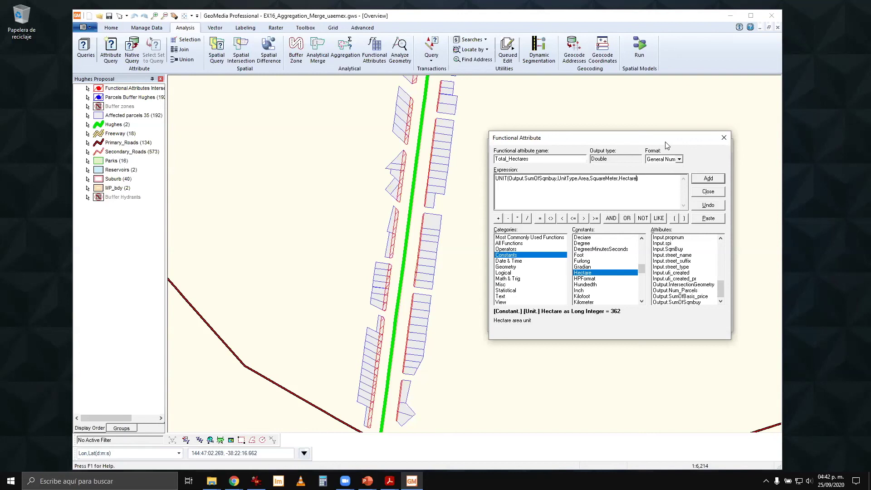
drag(666, 145, 411, 142)
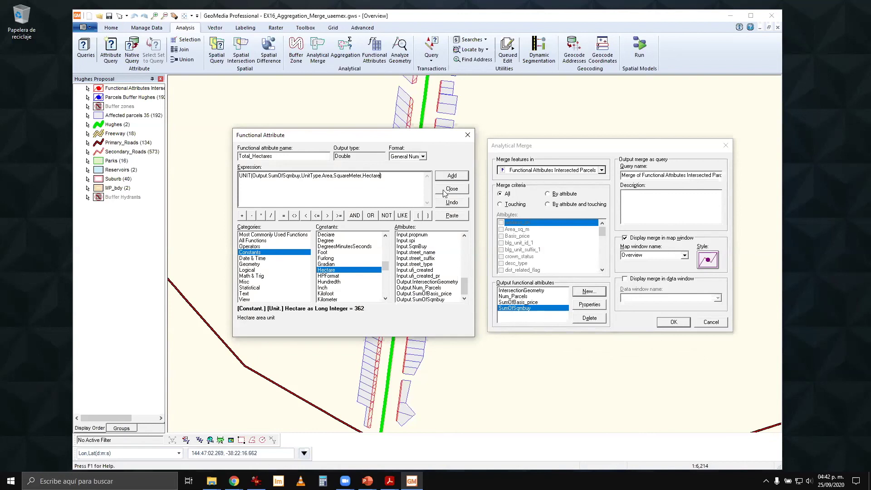
click(454, 176)
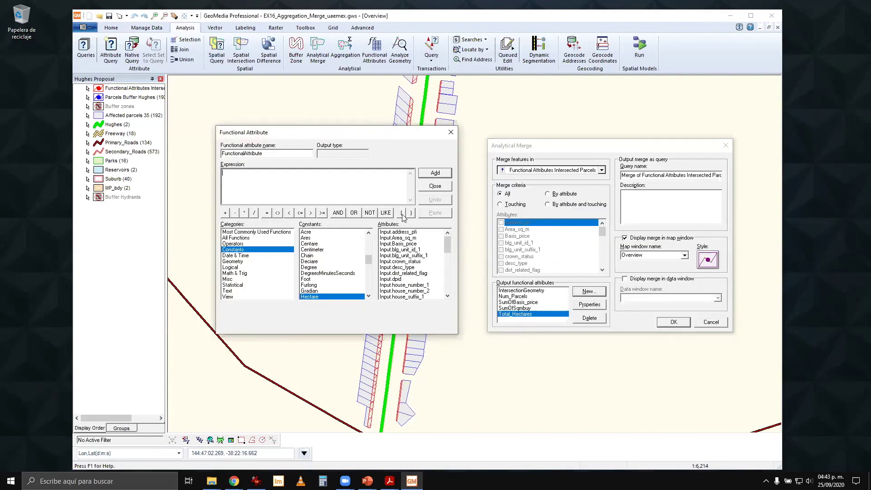
click(440, 188)
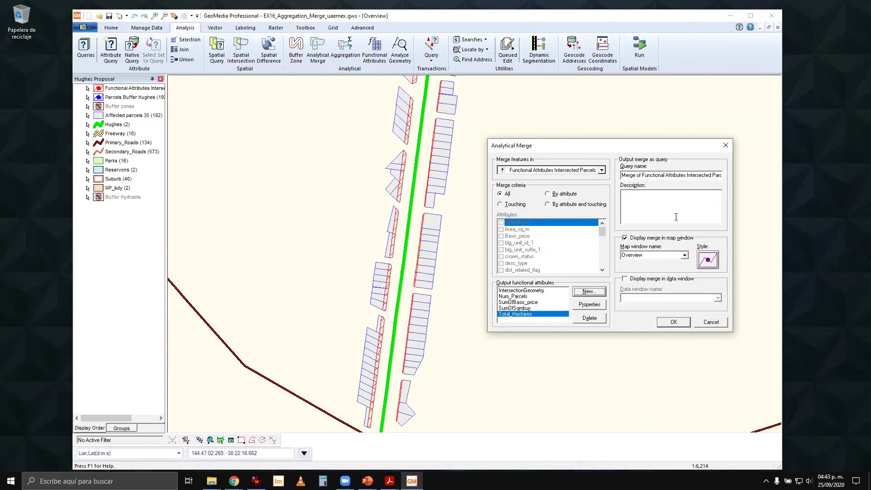
Keep the default query name, enable display of the merge in DataWindow1 as well, and run the Analytical Merge
drag(699, 176, 656, 176)
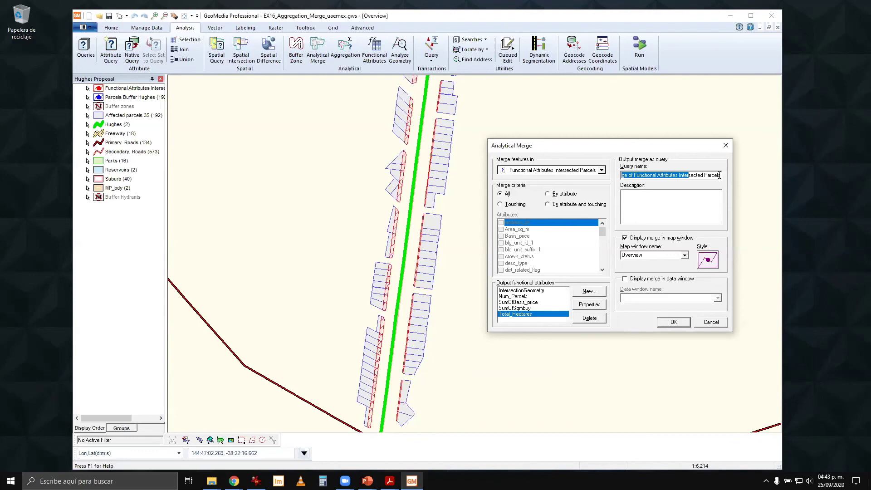
click(696, 176)
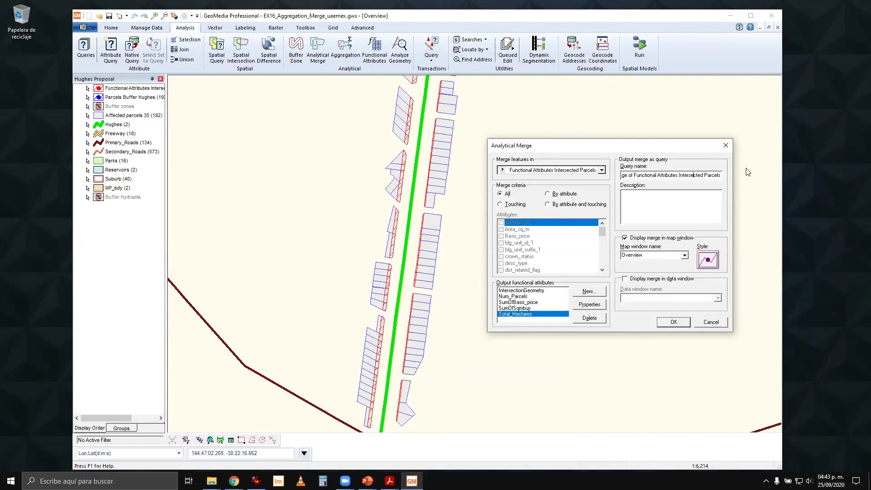
key(Left)
key(Left)
key(Left)
click(626, 280)
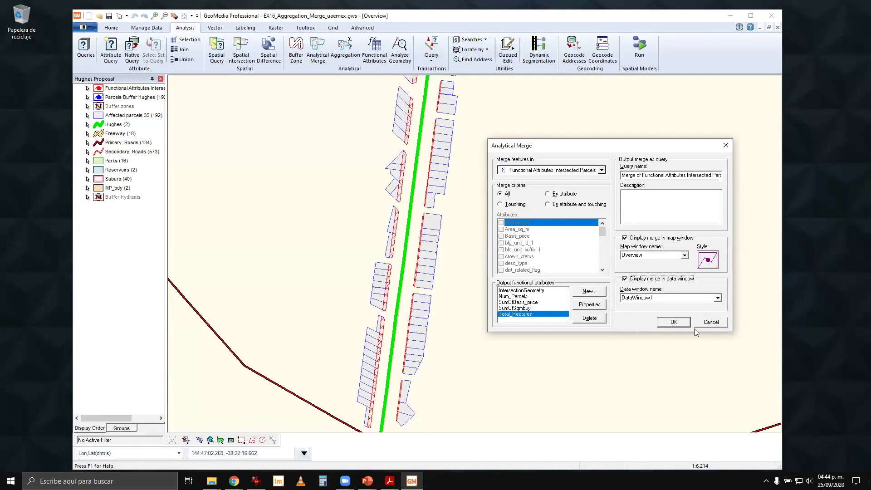
click(672, 323)
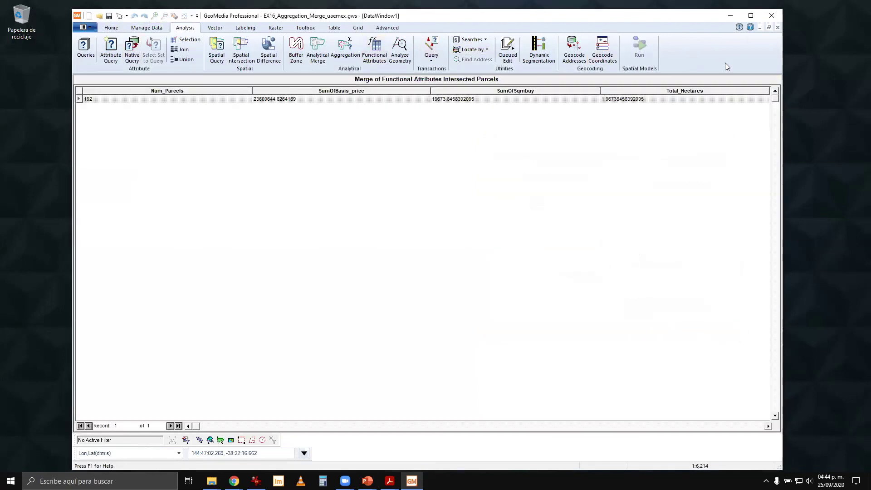
Restore the Overview map and DataWindow1 to smaller windows and arrange them so both can be seen, with the map active
click(768, 27)
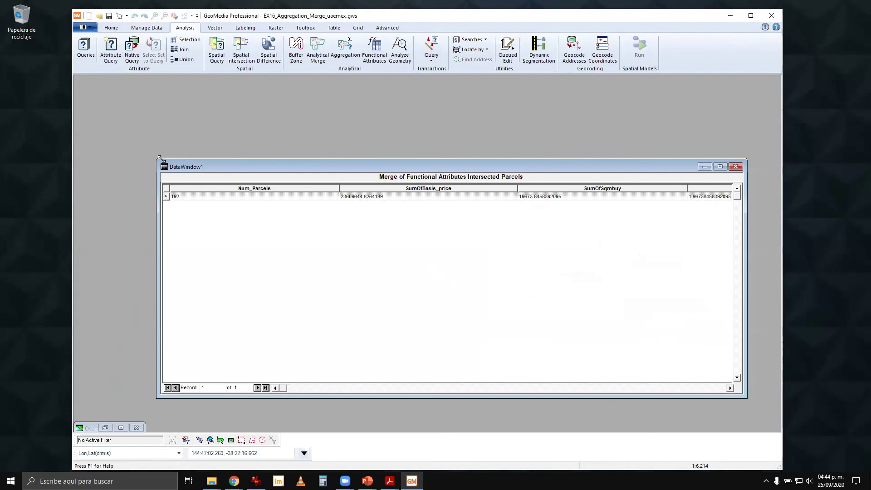
drag(159, 158, 339, 139)
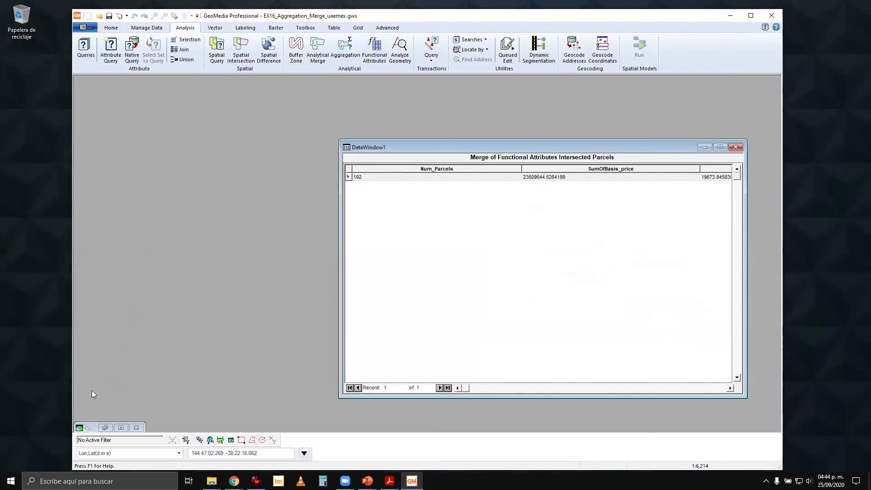
click(121, 428)
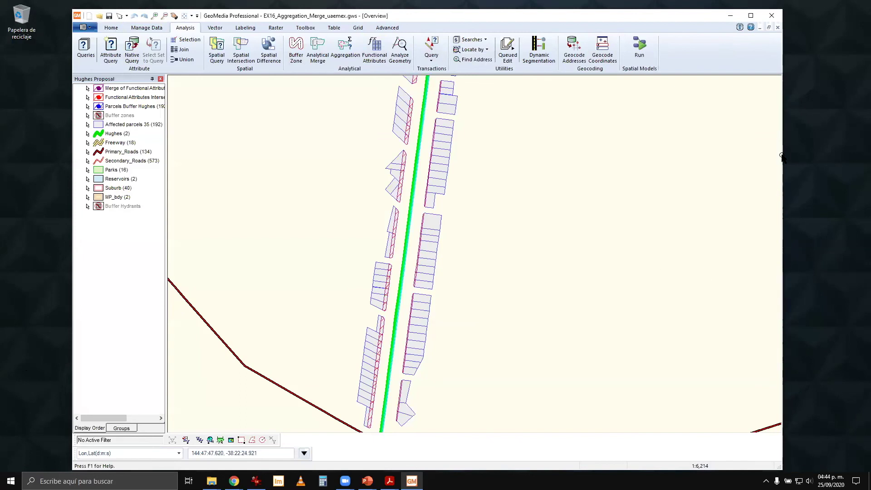
click(767, 28)
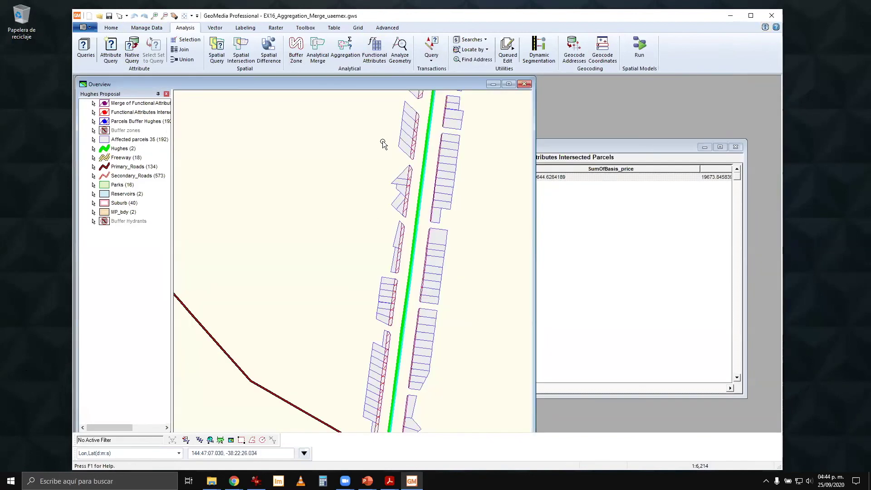
click(580, 146)
drag(589, 148, 622, 180)
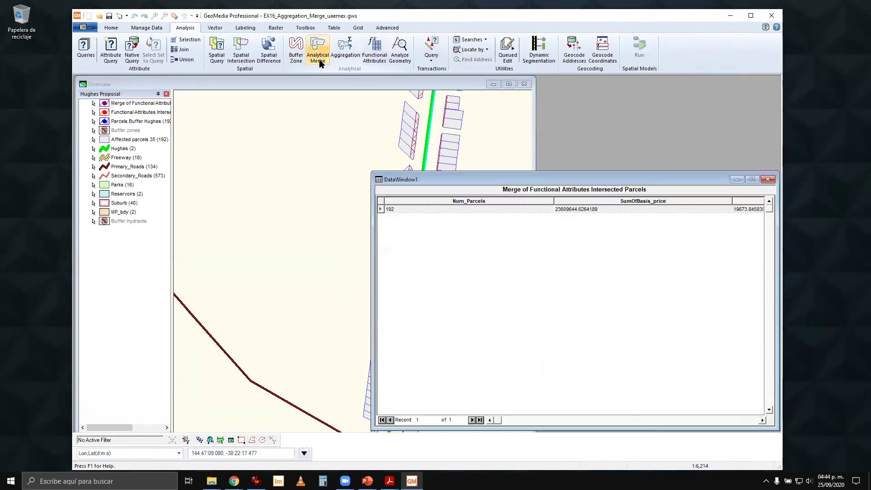
click(325, 85)
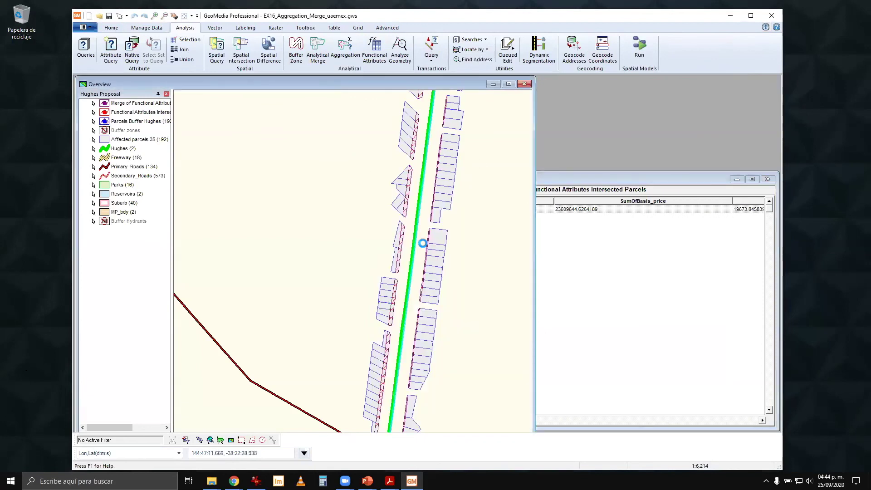
Turn off the display of every legend entry below the merge result, from Functional Attributes Intersected Parcels through Buffer Hydrants
scroll(421, 242, down, 4)
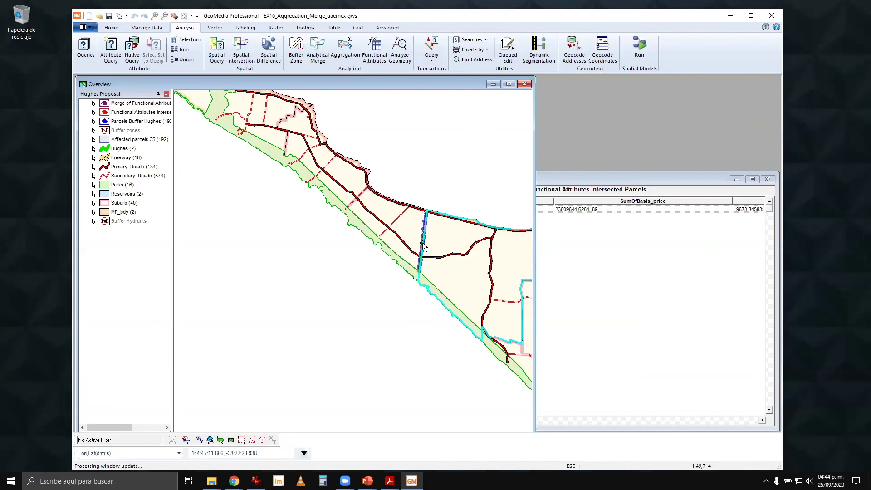
click(144, 114)
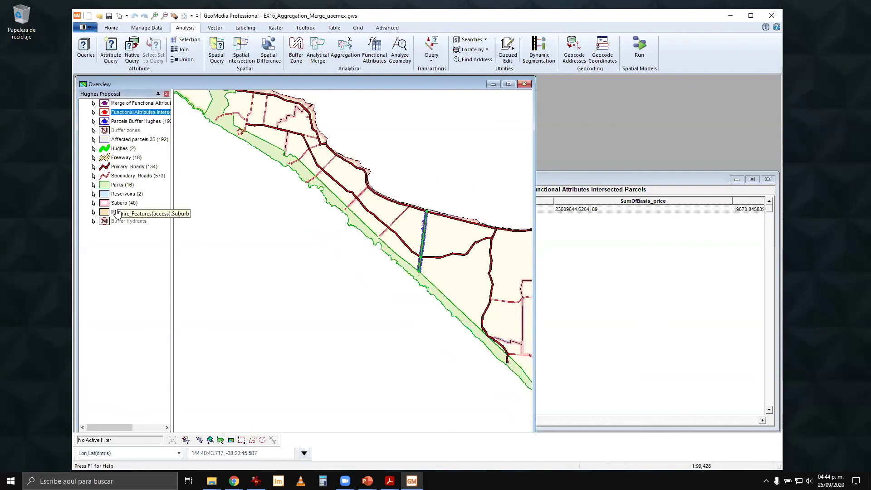
shift+click(124, 221)
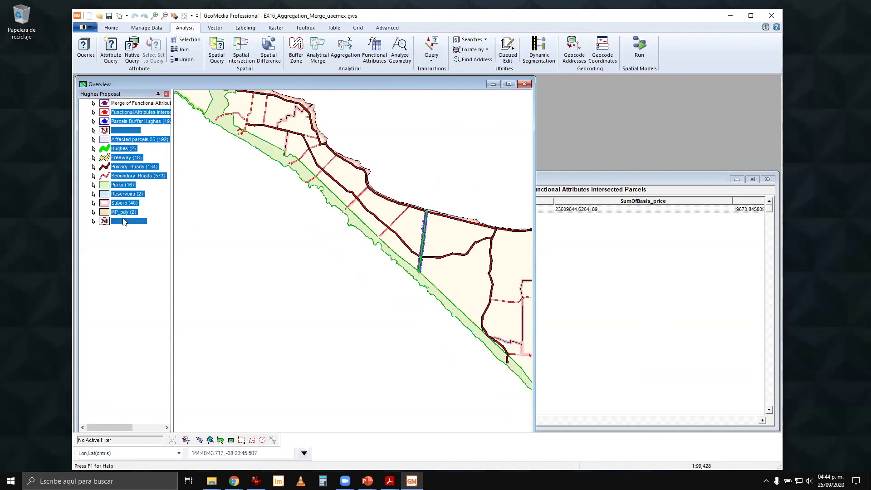
right_click(124, 222)
click(171, 223)
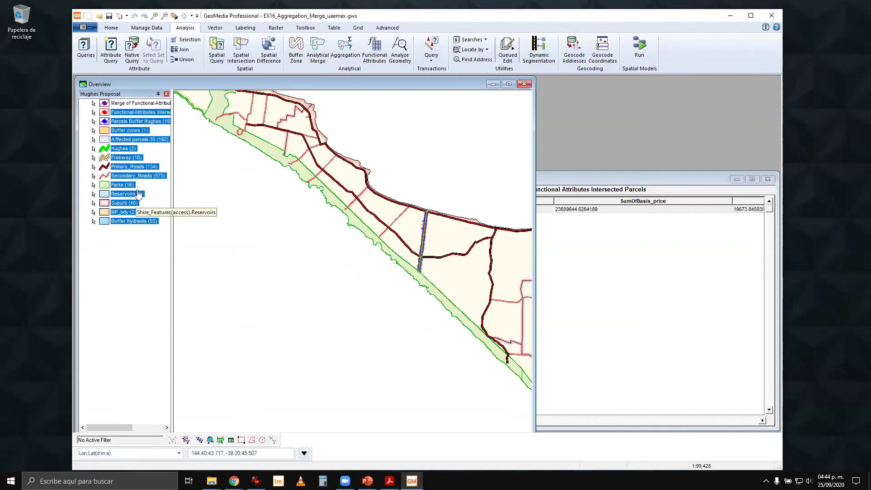
right_click(133, 190)
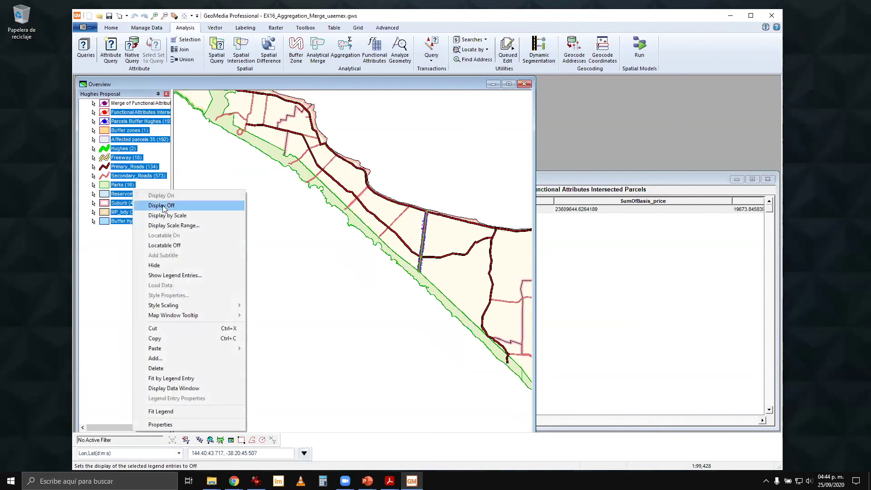
click(163, 206)
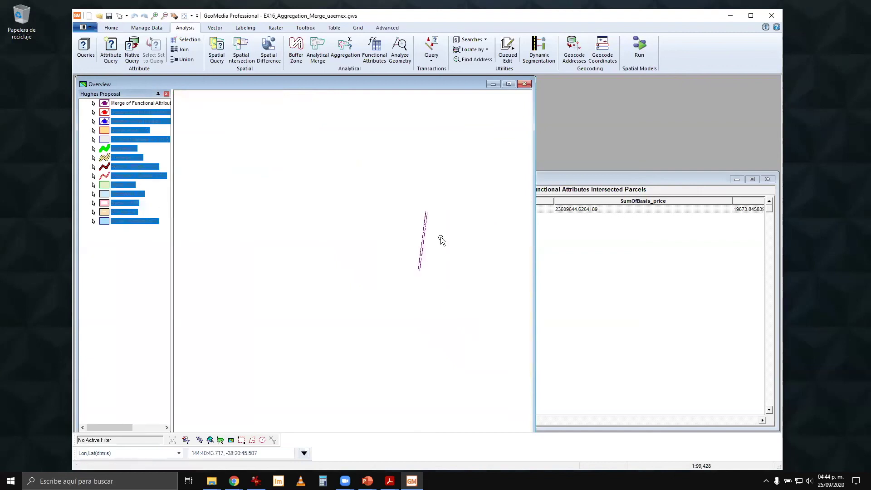
Examine the attributes of the merged parcel feature directly from the map, including Num_Parcels and Total_Hectares
scroll(427, 251, up, 3)
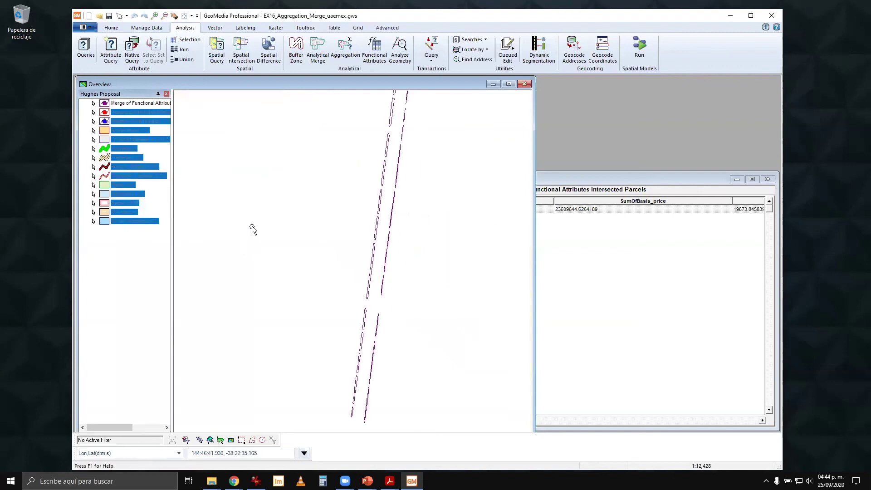
click(131, 295)
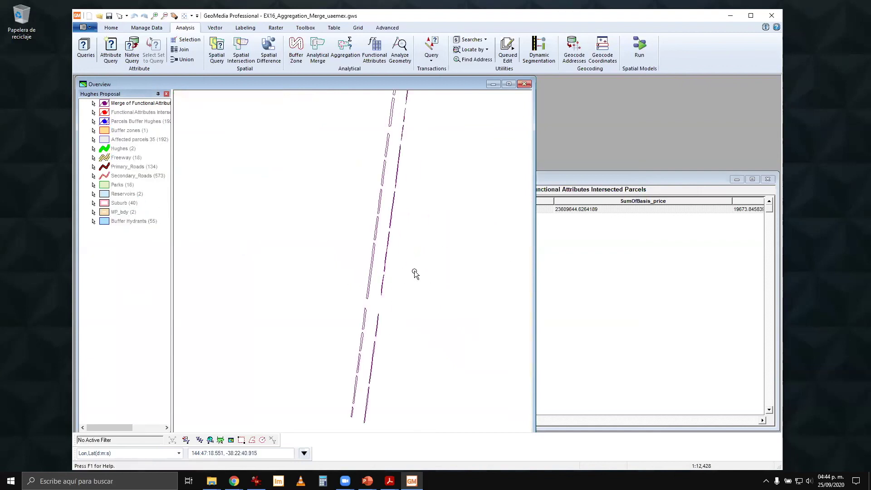
double_click(370, 268)
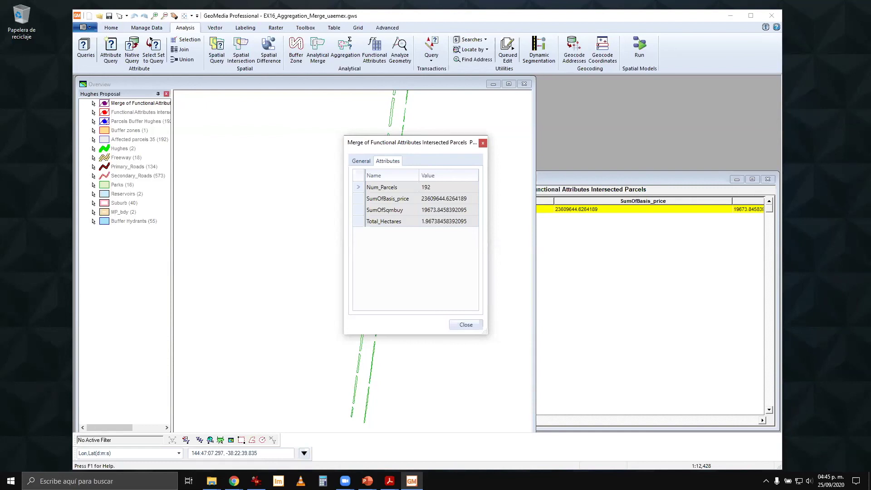
click(467, 325)
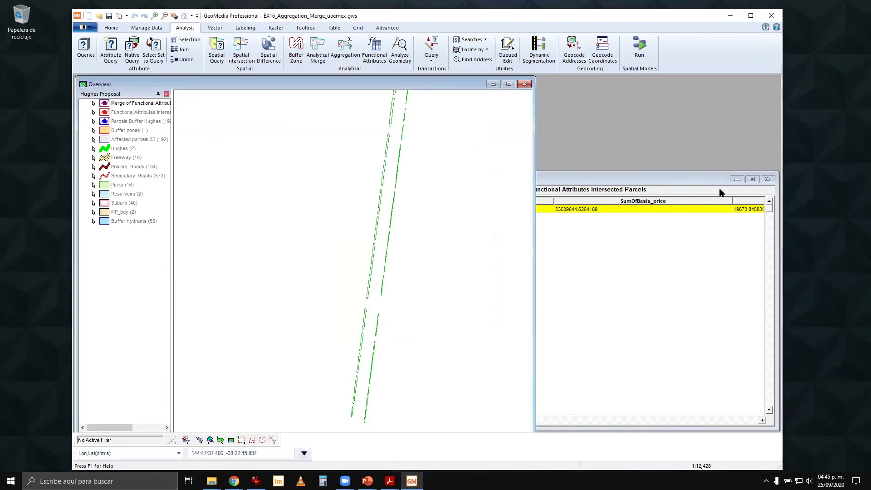
Close DataWindow1 and save the GeoWorkspace
click(768, 181)
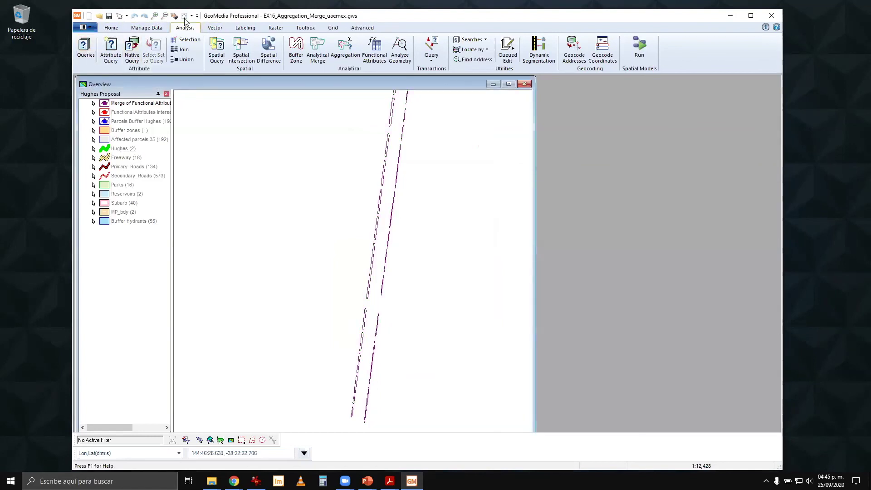
click(111, 18)
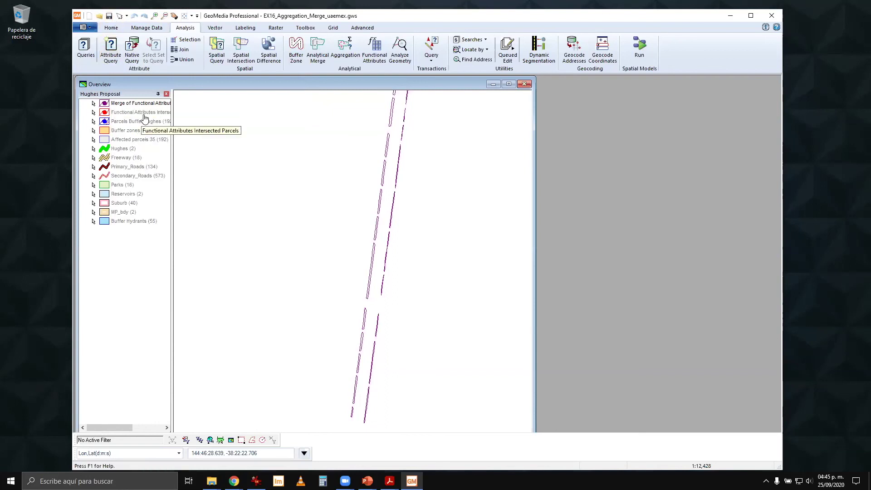
Turn the display of all other legend entries back on and hide the merge of Functional Attributes Intersected Parcels
click(141, 114)
shift+click(130, 222)
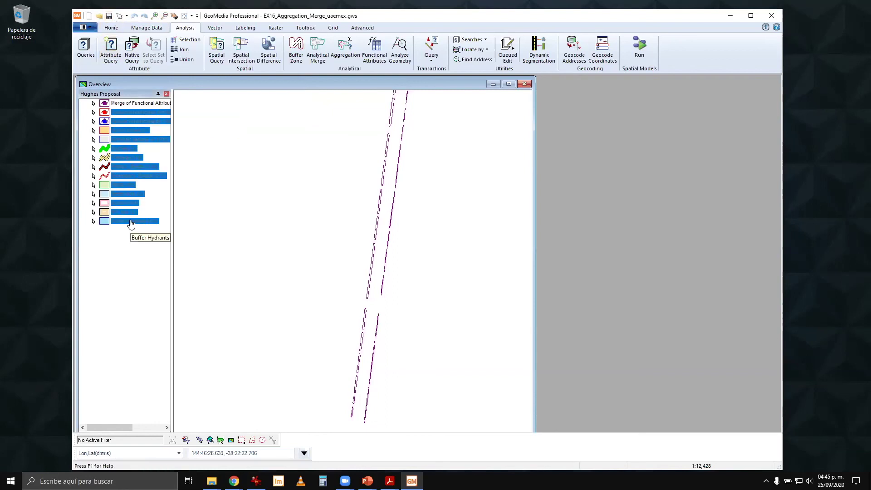
right_click(130, 222)
click(180, 225)
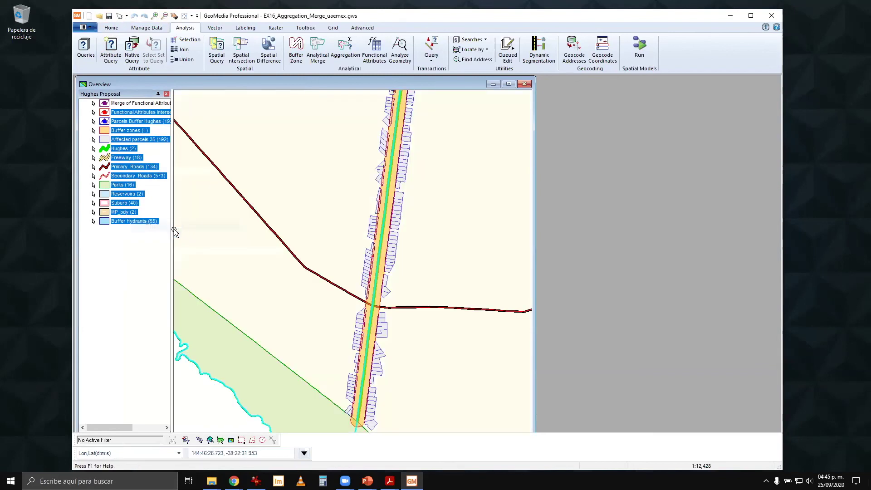
click(129, 293)
right_click(137, 103)
click(164, 118)
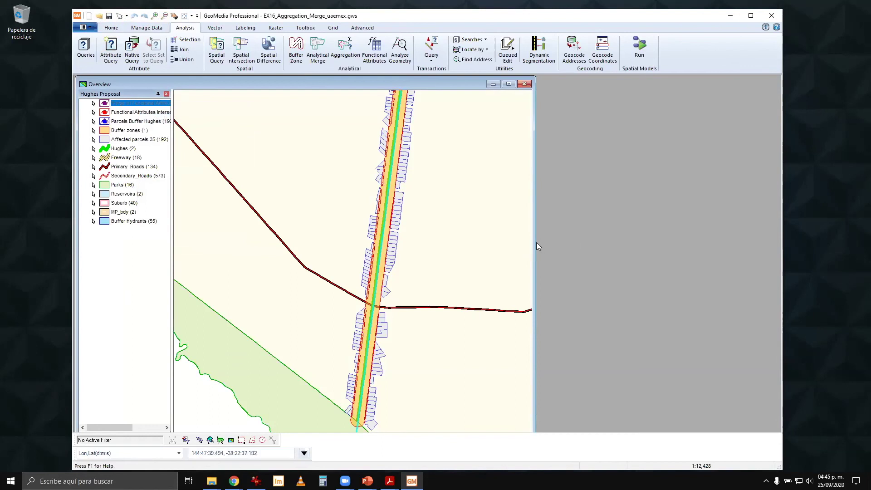
Widen the Overview map window to show more of the area east of Hughes road
drag(532, 243, 593, 243)
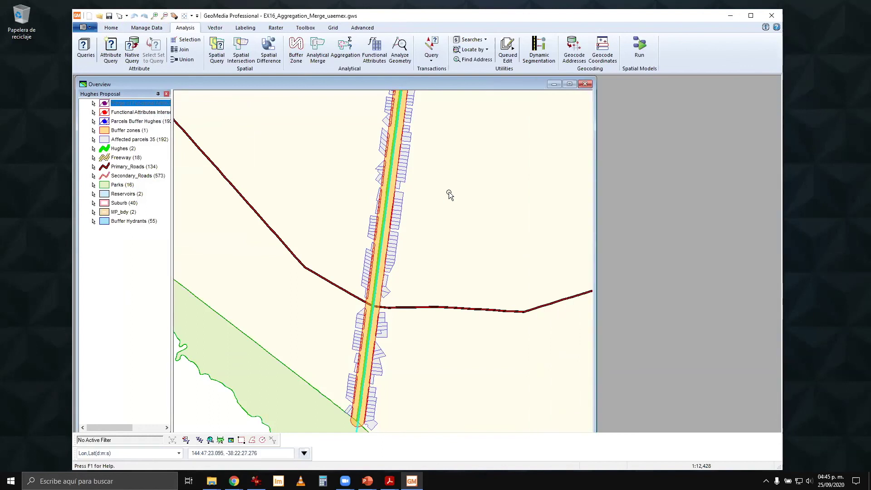
scroll(448, 192, up, 2)
scroll(448, 192, down, 2)
Open the data window for Functional Attributes Intersected Parcels, shrink it beside the parcel strip, and bring the SqmBuy and Basis_price columns into view
click(138, 113)
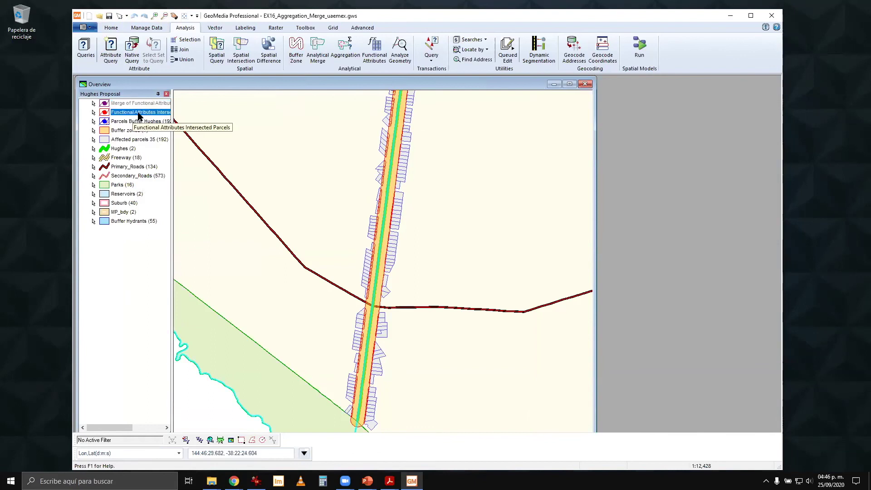
right_click(139, 116)
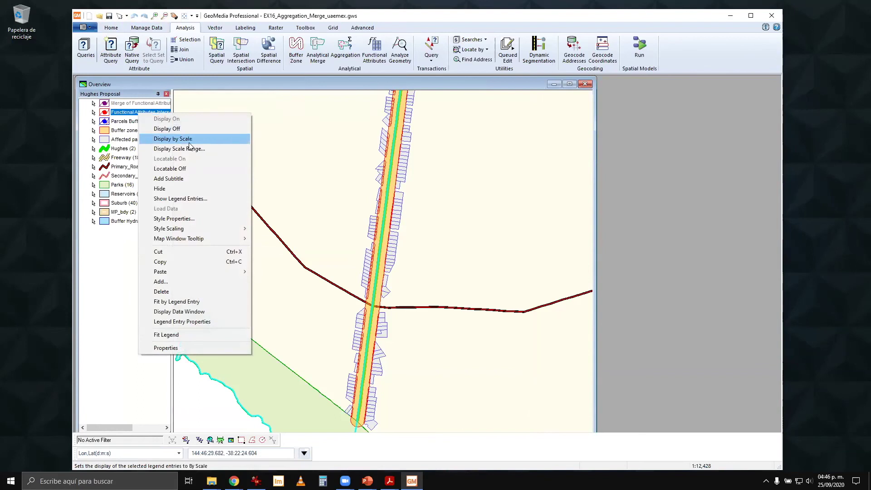
click(175, 312)
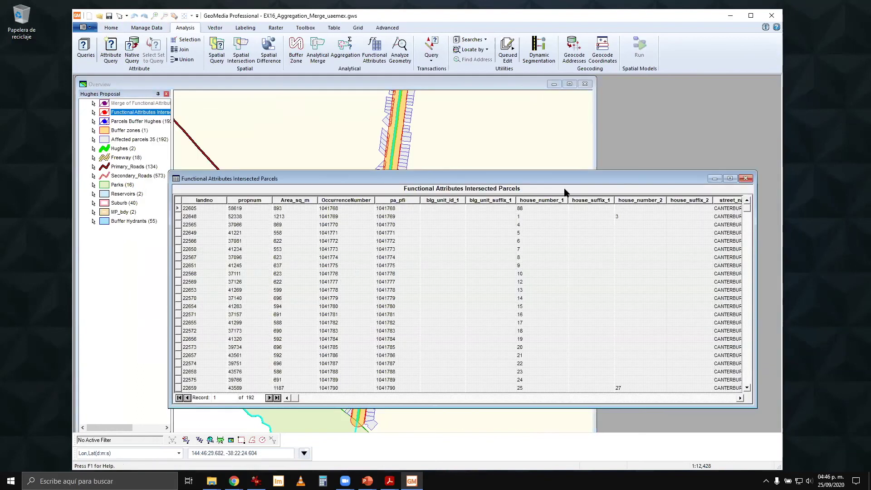
click(740, 397)
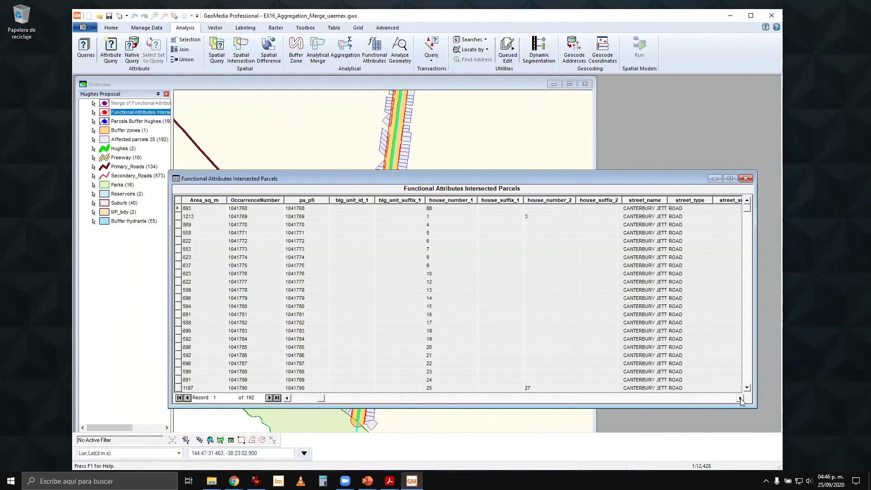
click(740, 398)
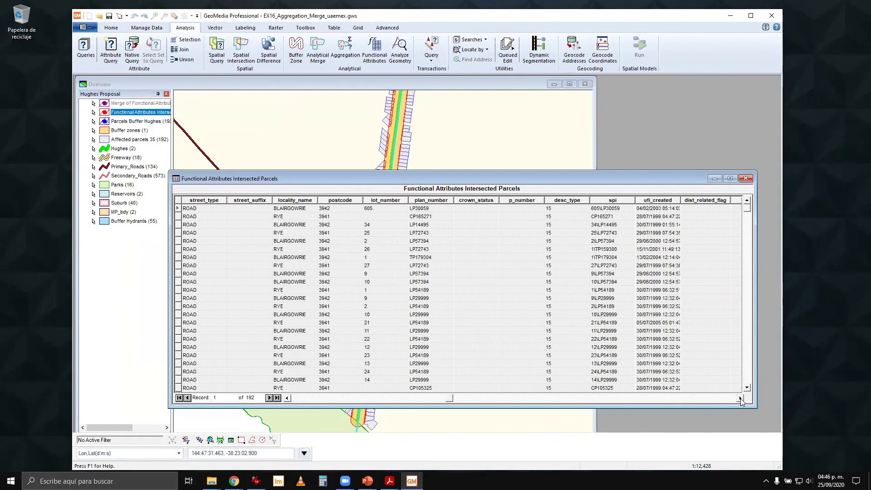
click(739, 397)
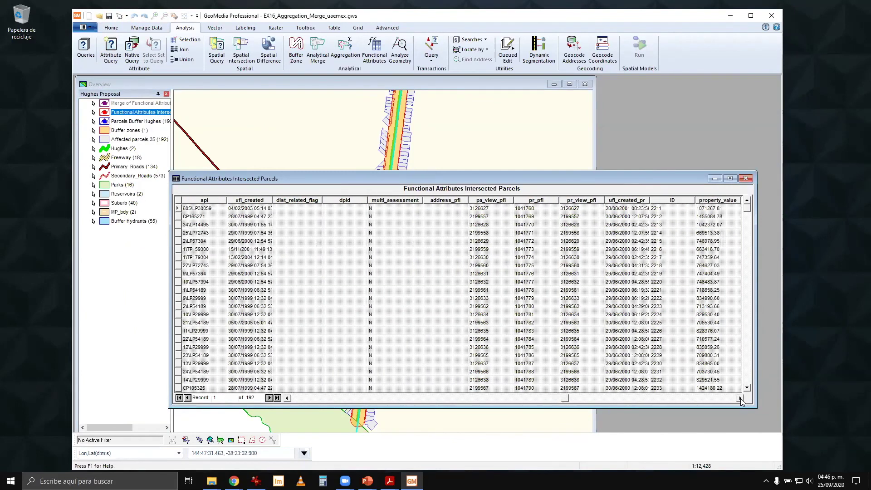
click(739, 397)
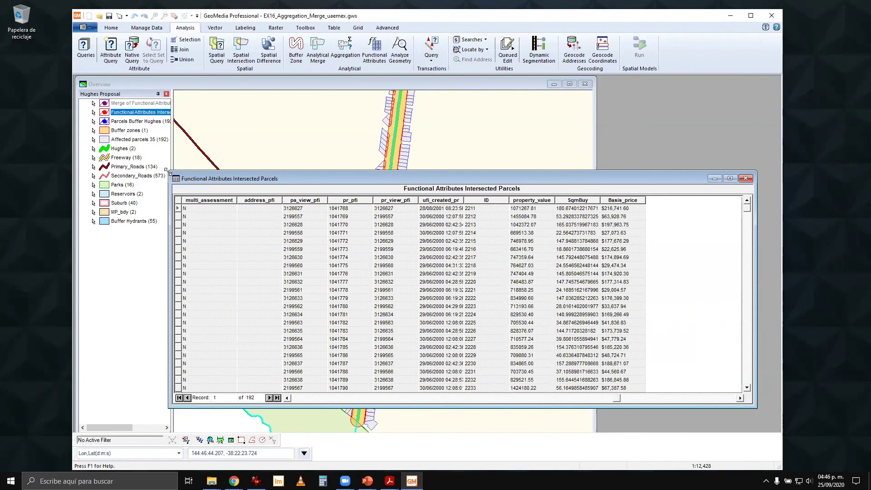
drag(166, 170, 421, 126)
click(739, 398)
click(739, 398)
click(739, 398)
click(740, 398)
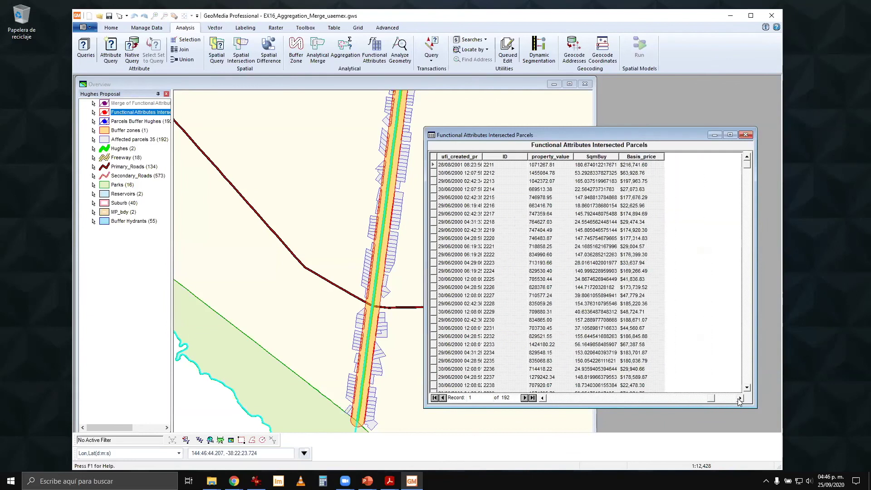
Calculate column statistics for Basis_price and check its Sum against the merge's total price
click(639, 157)
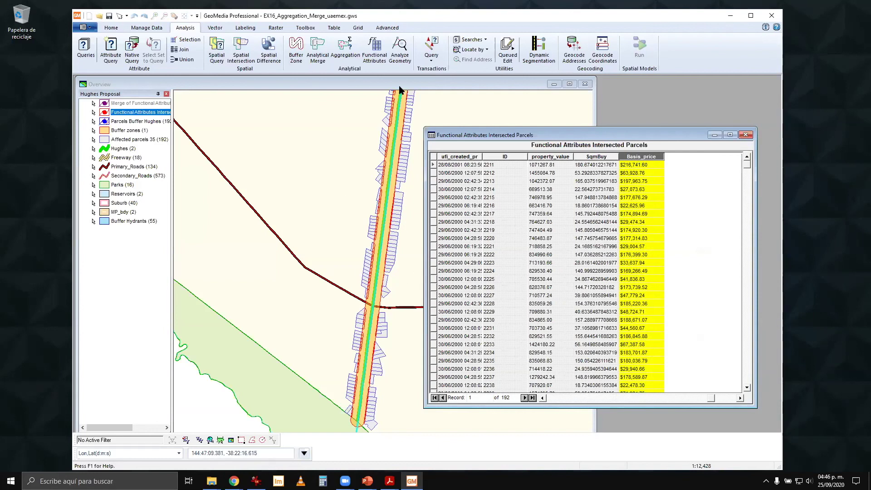
click(332, 29)
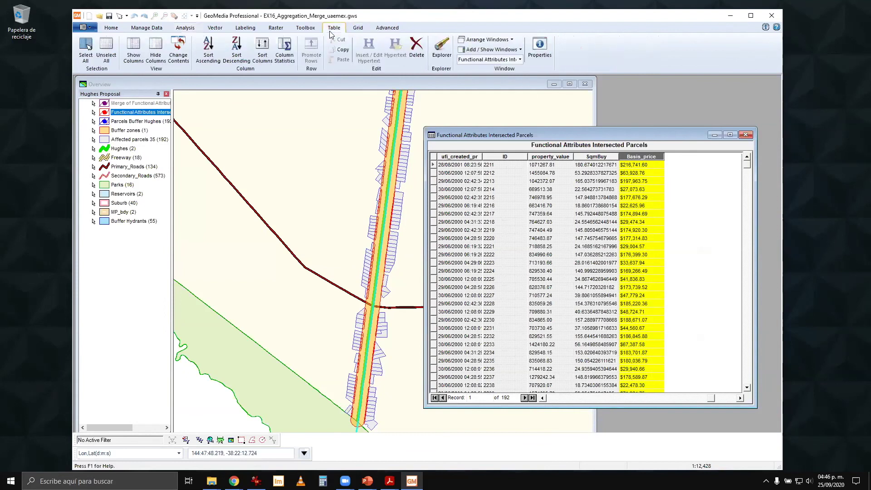
click(285, 55)
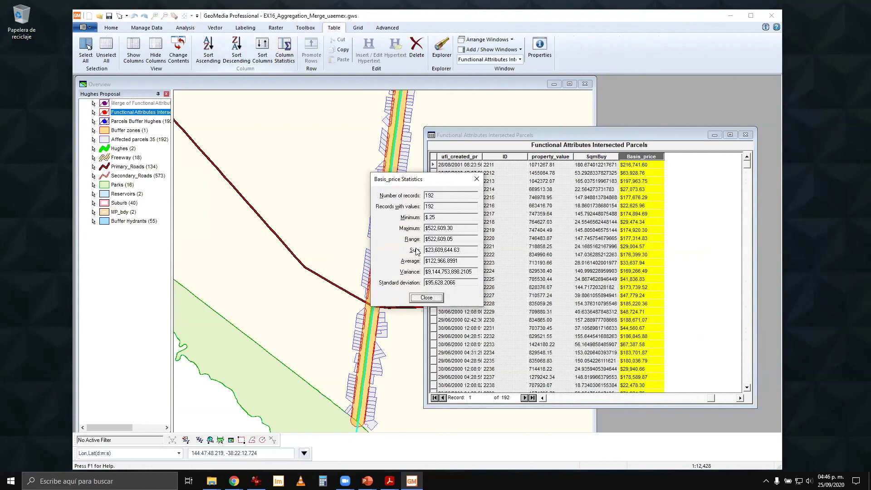
drag(465, 249, 423, 250)
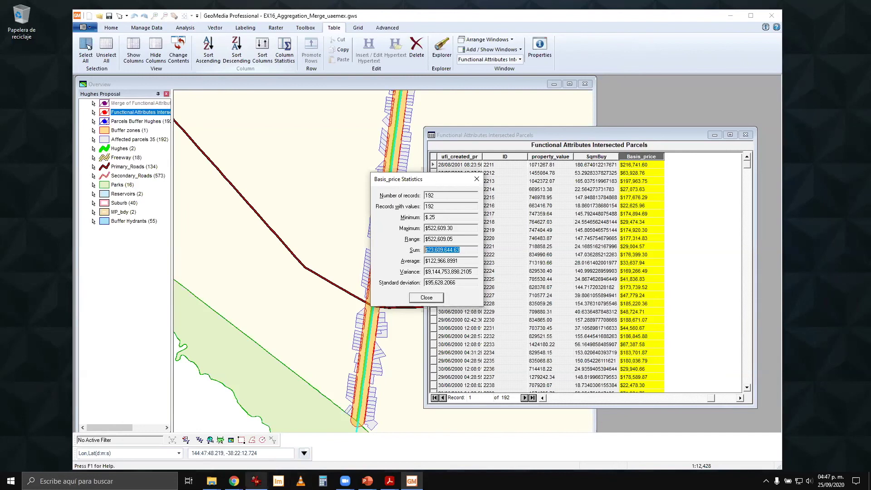
click(256, 481)
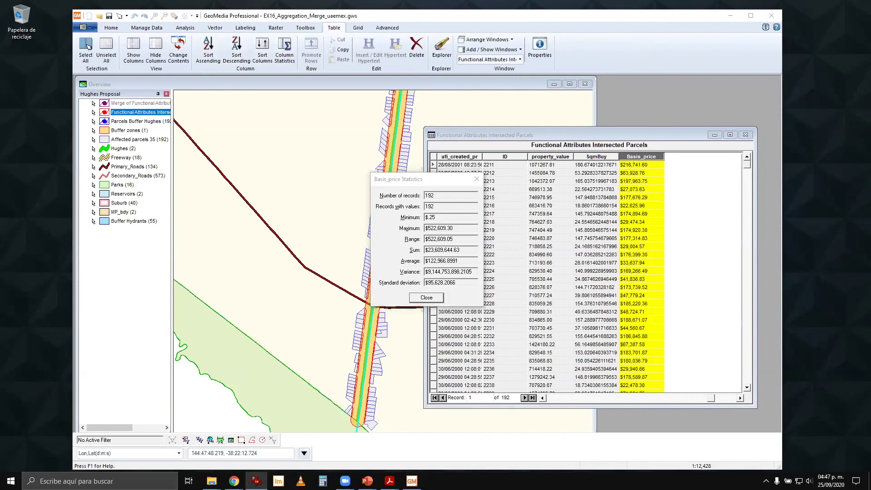
Save the captured statistics image as Clipboard01.jpg with the default JPEG options
key(ctrl+s)
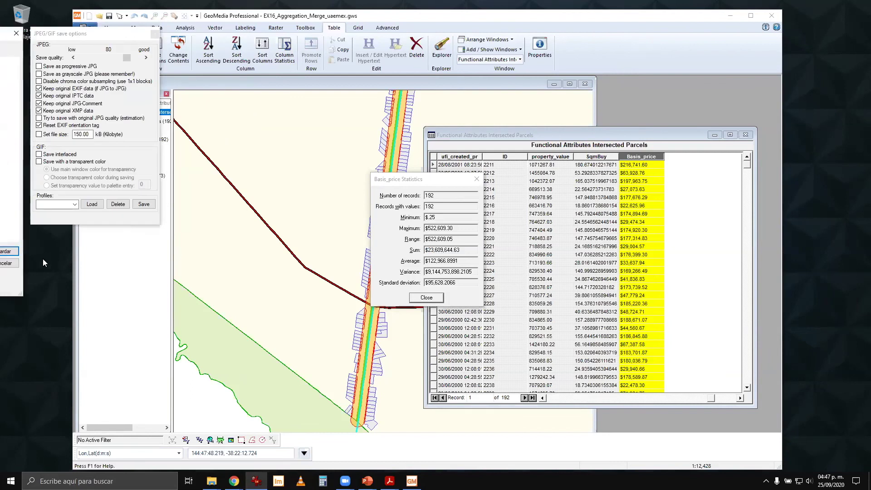
key(Return)
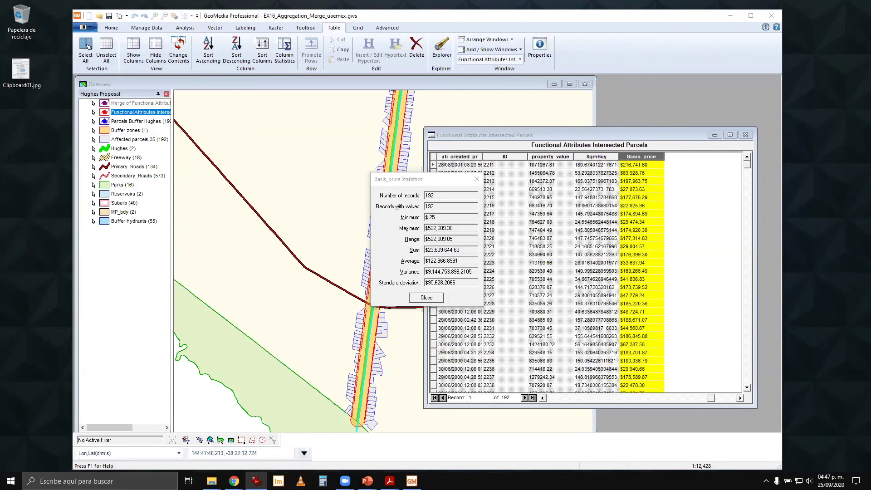
Capture the Basis_price Statistics dialog with its Sum value highlighted, view the capture in IrfanView and minimize it
click(413, 179)
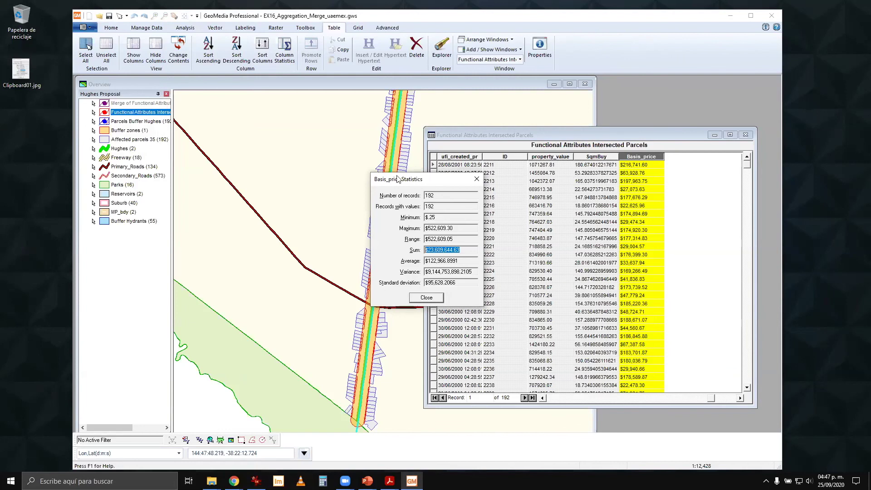
click(257, 480)
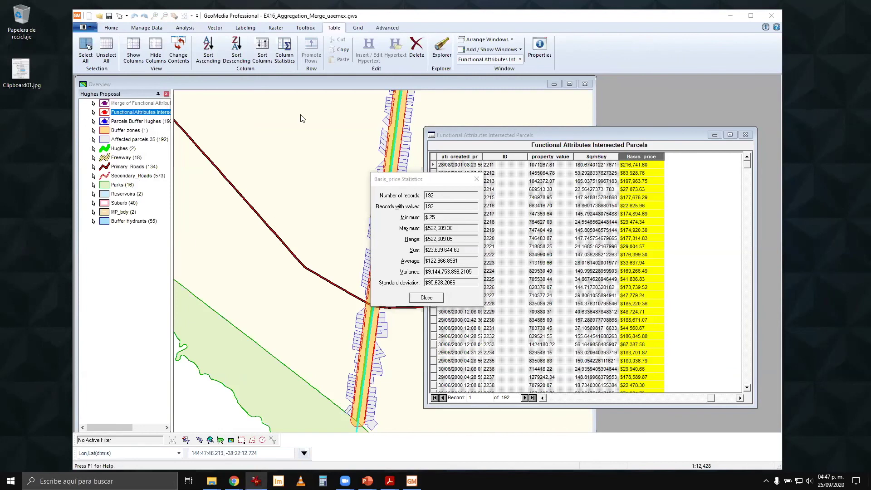
drag(0, 113, 302, 113)
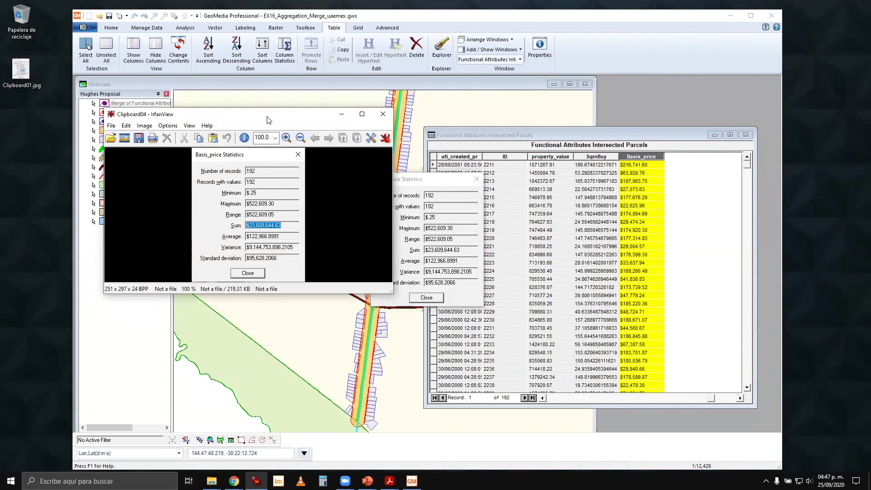
drag(270, 120, 233, 125)
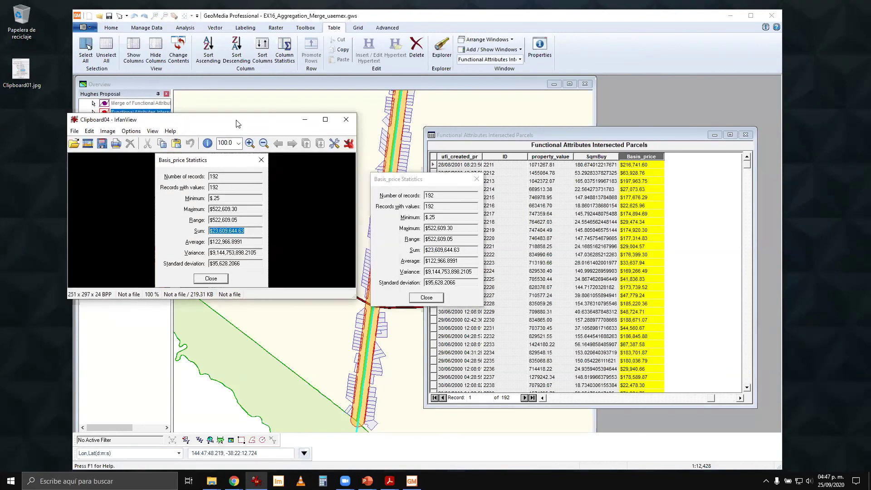
click(304, 119)
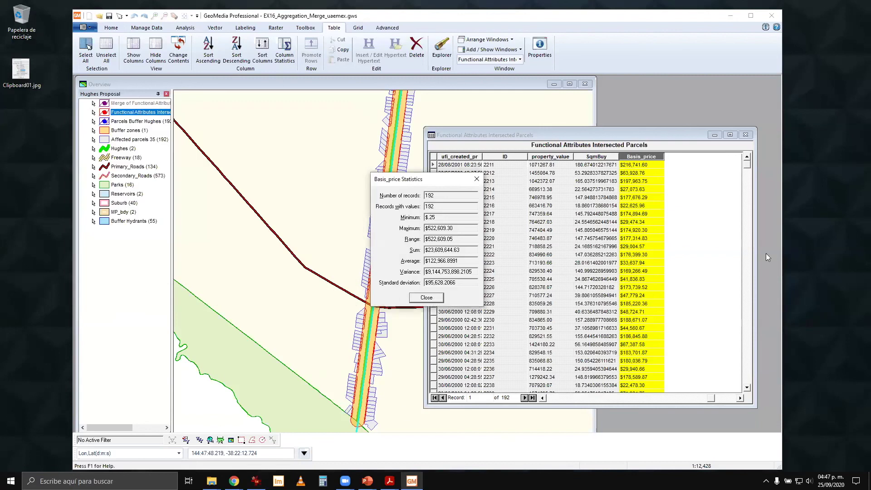
Close the Basis_price statistics and arrange the Overview map and Functional Attributes Intersected Parcels table side by side
click(436, 298)
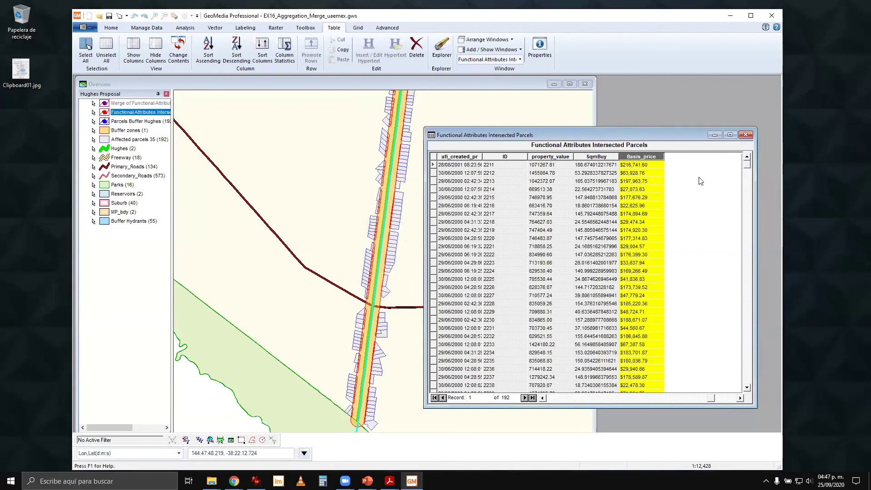
click(708, 186)
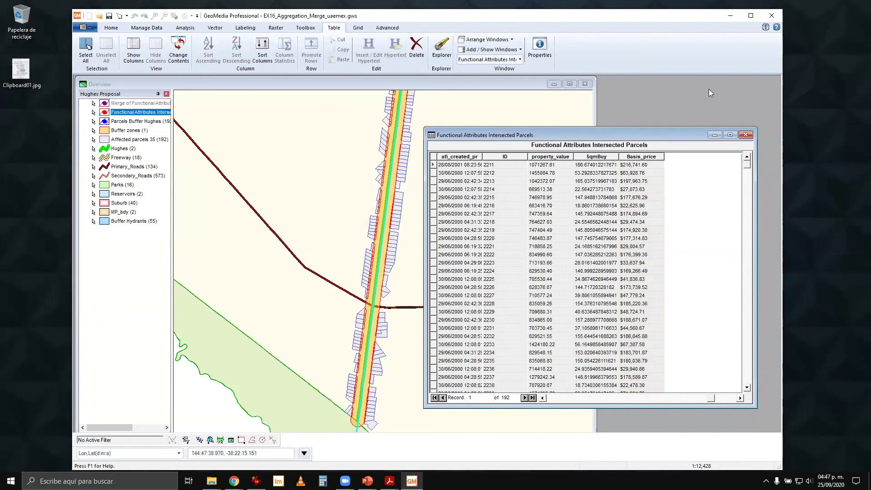
drag(594, 116, 534, 117)
click(445, 138)
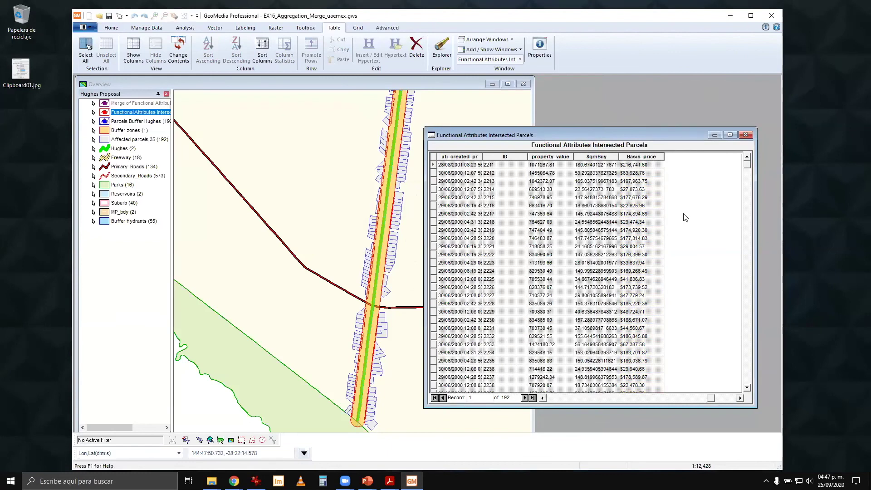
drag(424, 125, 538, 75)
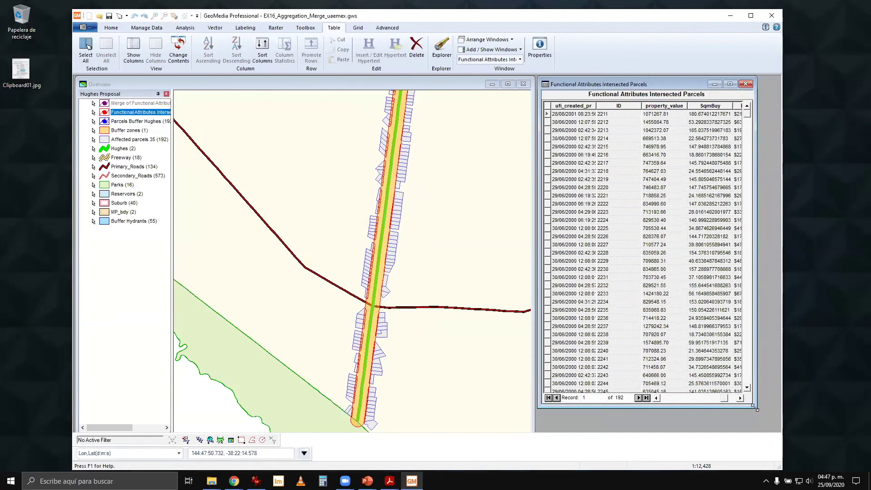
drag(755, 408, 780, 431)
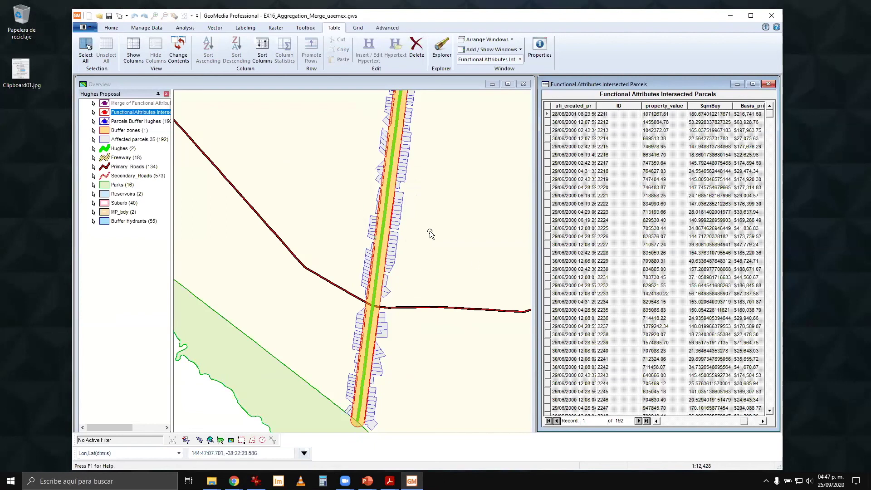
click(129, 130)
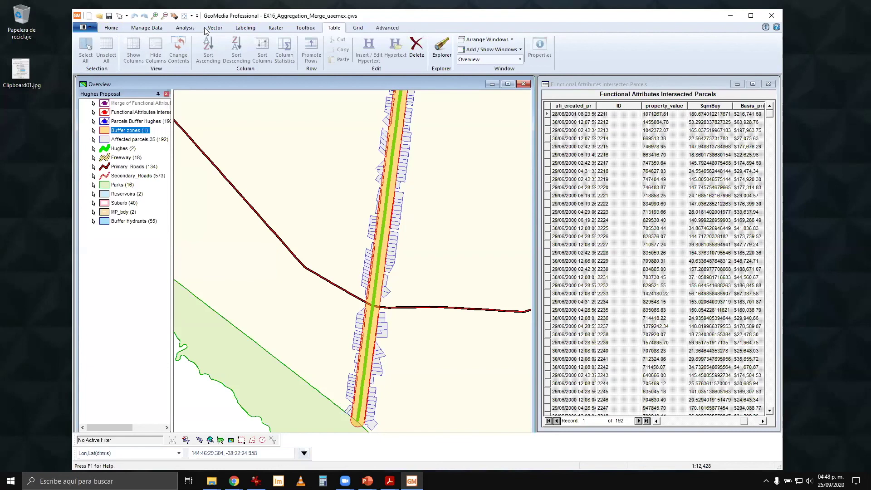
click(183, 29)
click(89, 53)
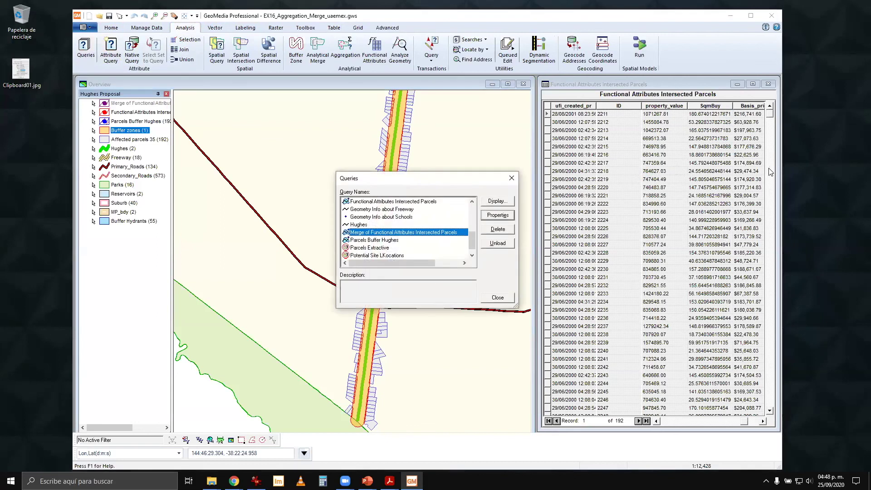
click(511, 178)
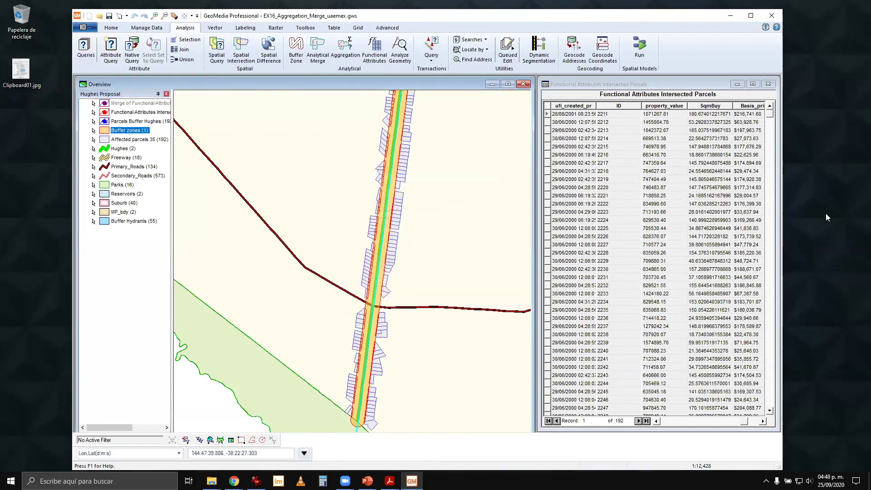
Widen the application window and the Functional Attributes Intersected Parcels table to fit the whole Basis_price column
drag(783, 219, 830, 218)
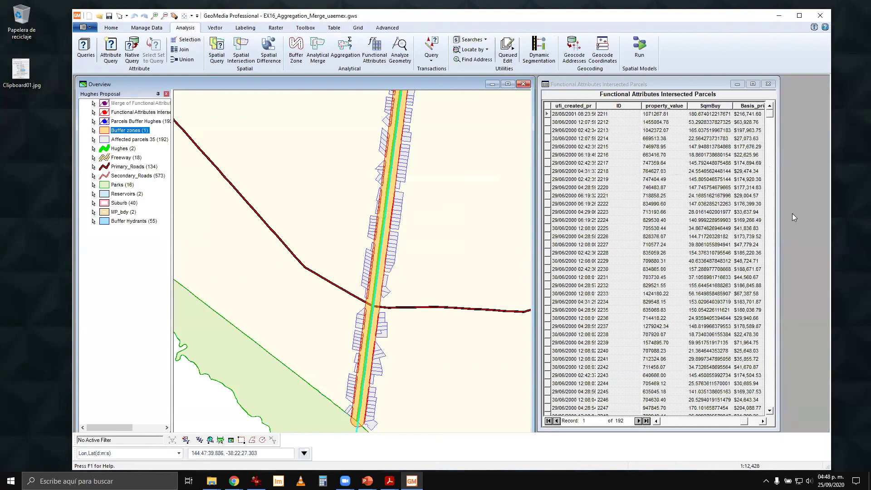
drag(778, 211, 811, 210)
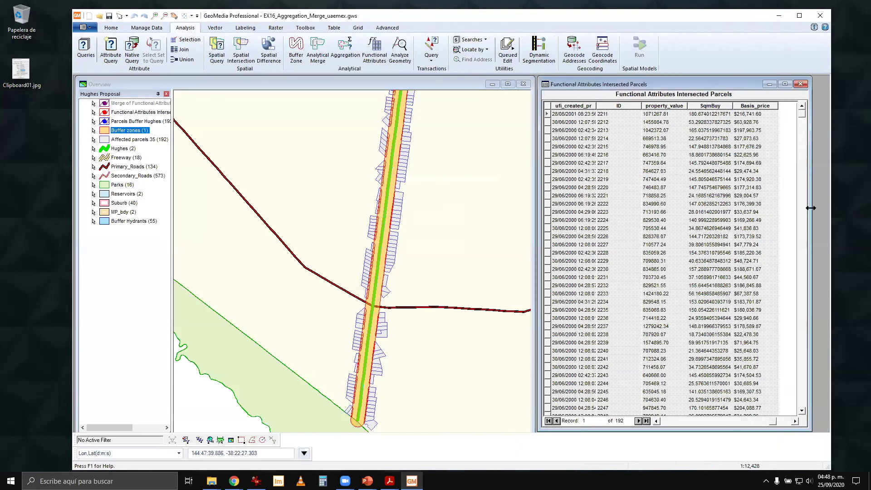
Increase the constant buffer distance in metres in the properties of the Buffer zones query and close the query list
click(85, 47)
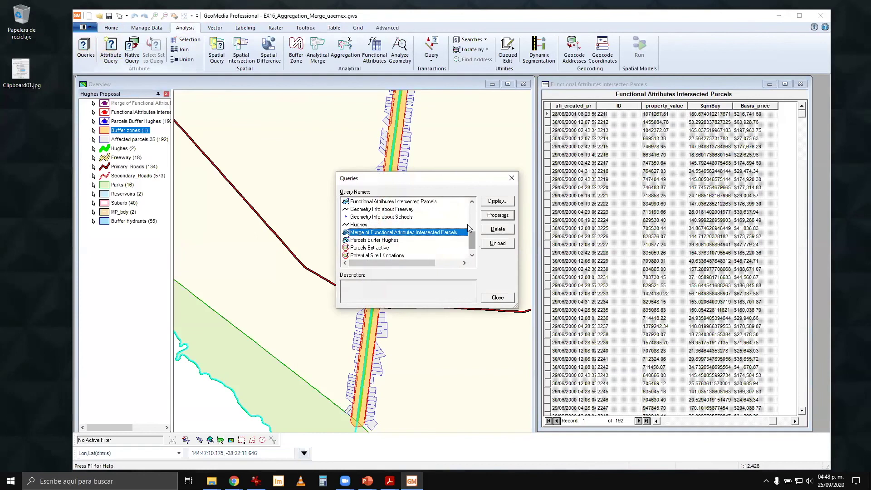
drag(473, 241, 474, 249)
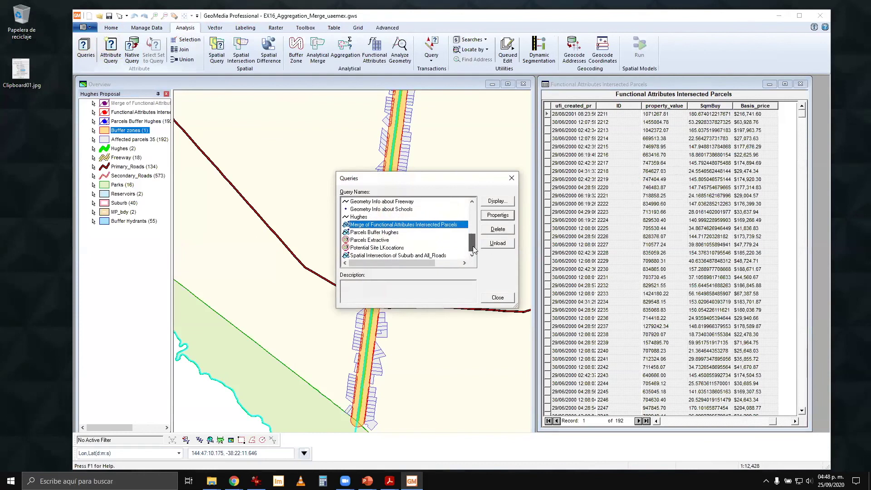
drag(473, 249, 475, 217)
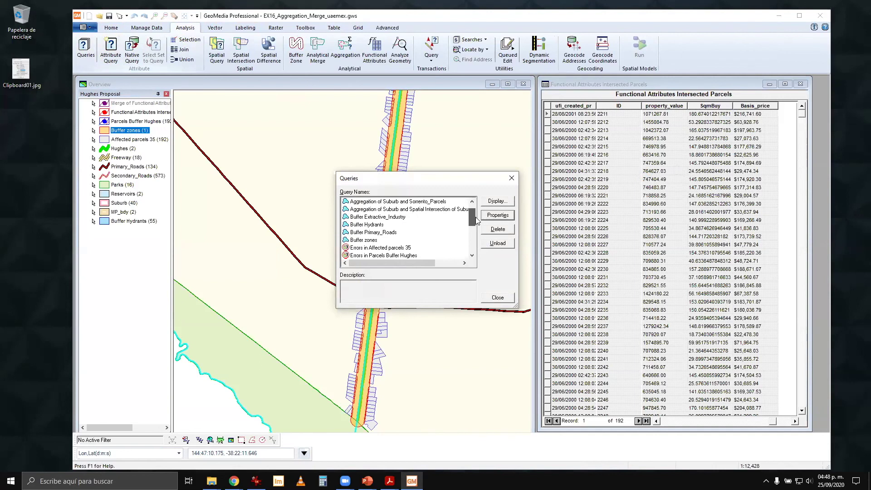
click(379, 240)
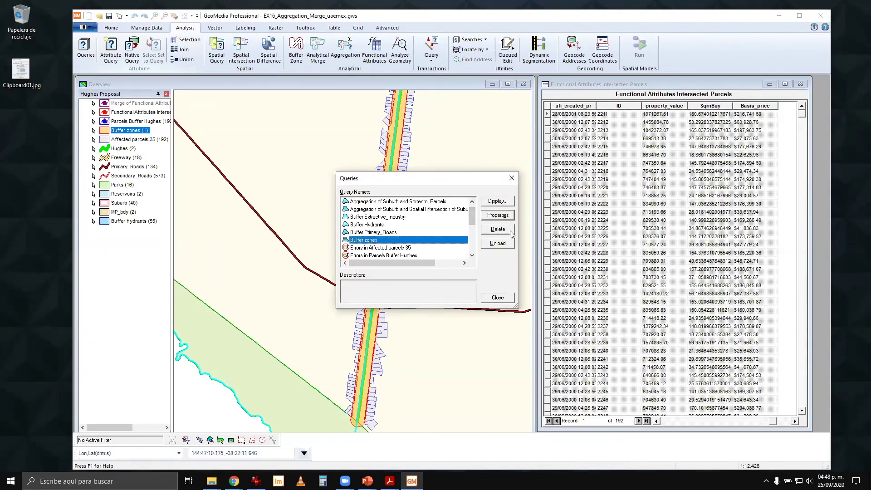
click(503, 216)
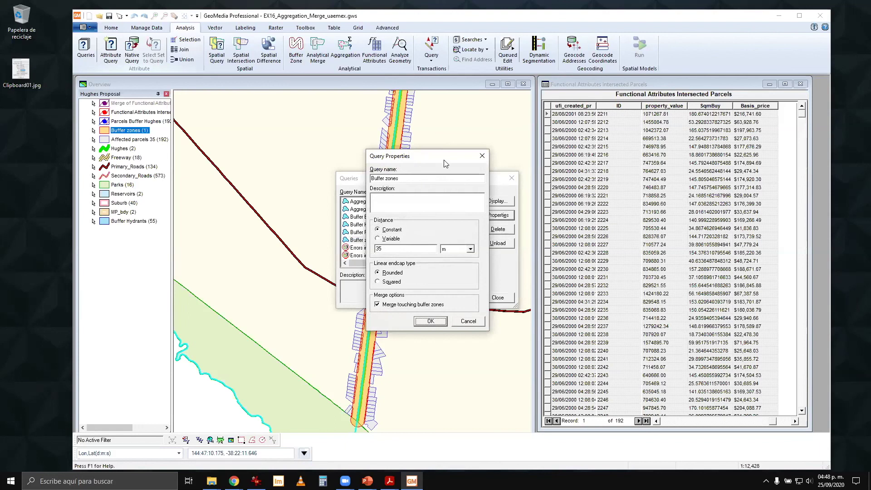
drag(446, 163, 666, 139)
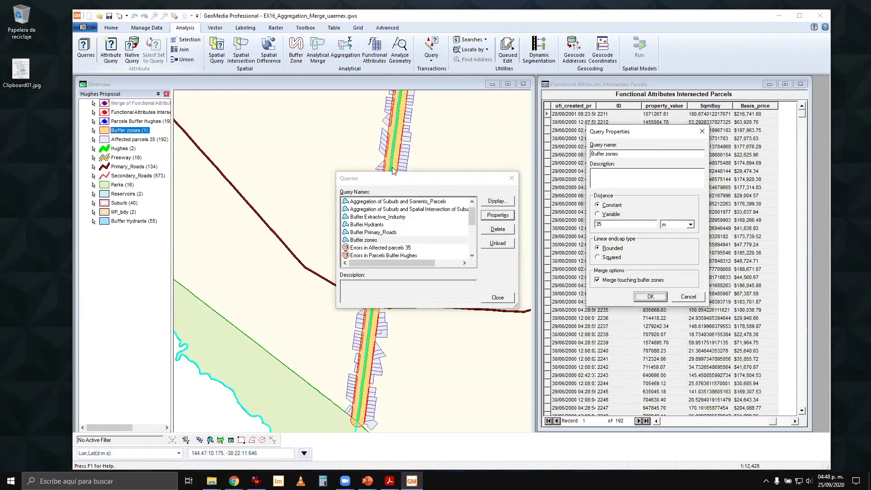
click(594, 225)
drag(594, 224, 604, 225)
text(5)
click(643, 296)
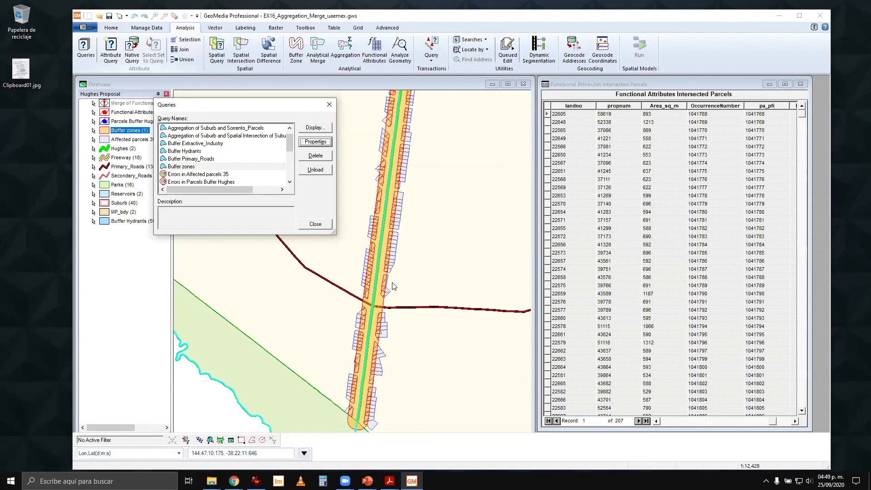
click(795, 421)
click(321, 224)
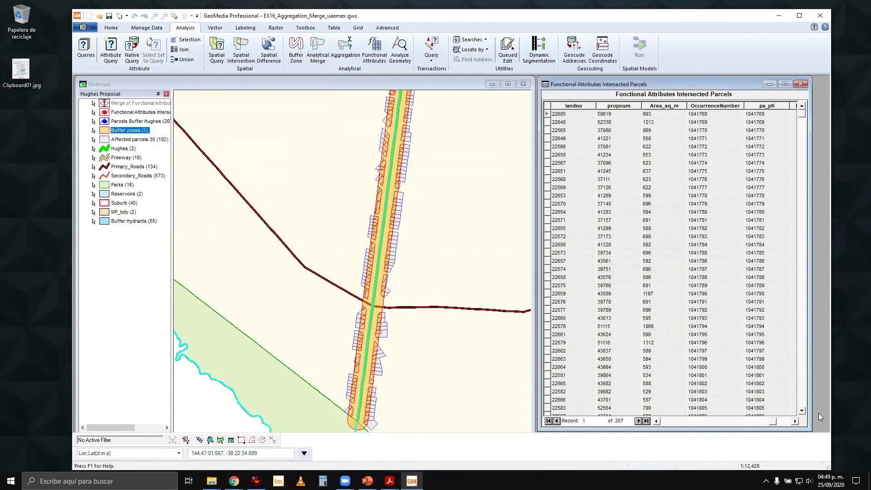
Calculate the column statistics for Basis_price in the Functional Attributes Intersected Parcels table
click(794, 421)
click(794, 421)
click(795, 422)
click(794, 422)
click(794, 422)
click(794, 422)
click(794, 421)
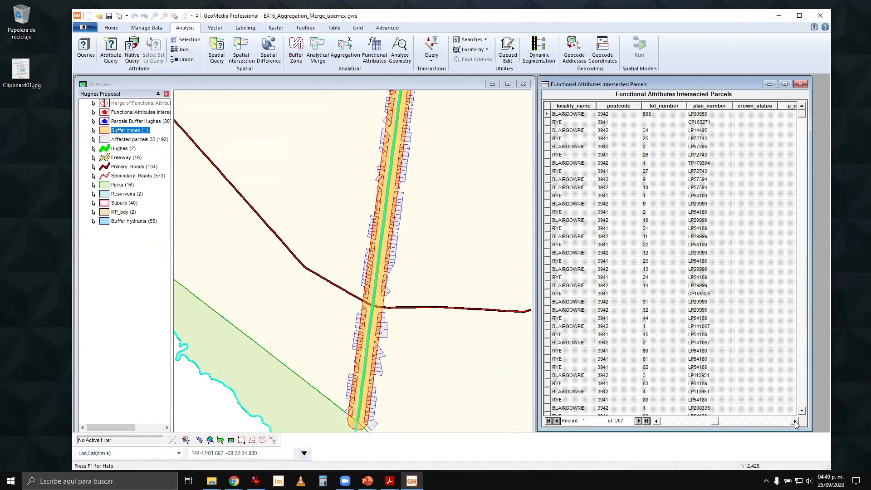
click(794, 421)
click(794, 422)
click(794, 421)
click(794, 421)
click(794, 422)
click(795, 422)
click(794, 422)
click(794, 422)
click(794, 421)
click(795, 421)
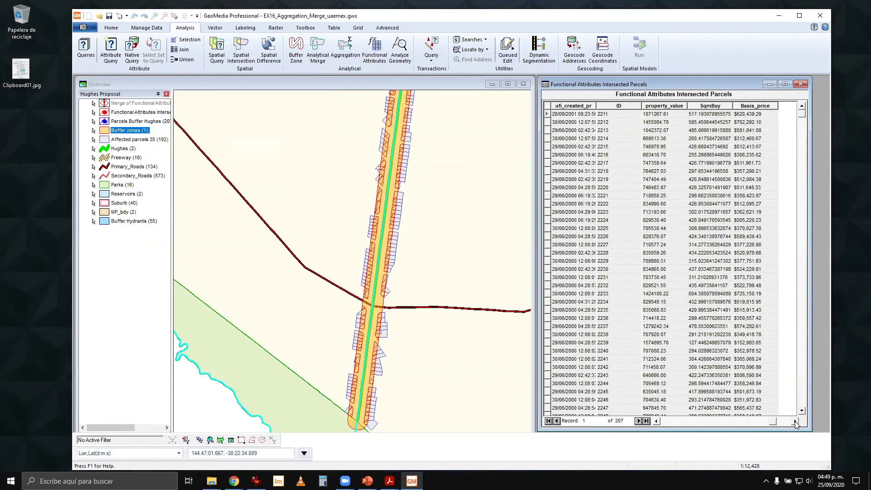
click(794, 422)
click(723, 106)
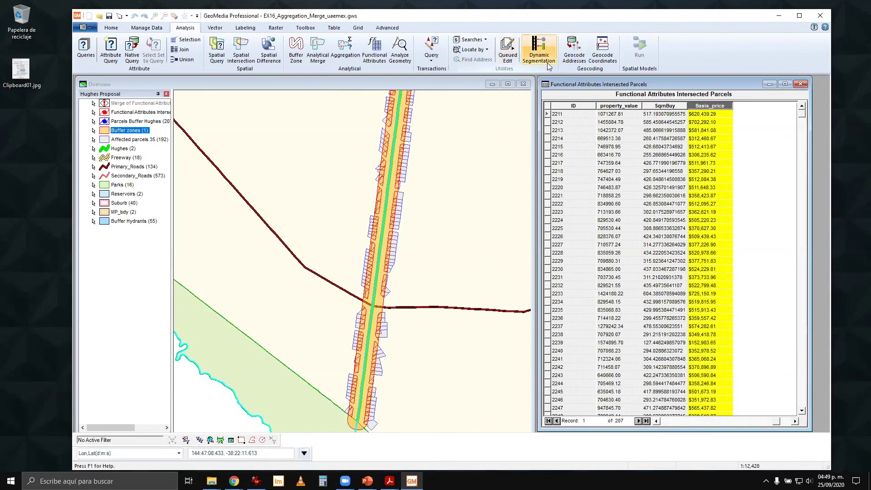
click(334, 29)
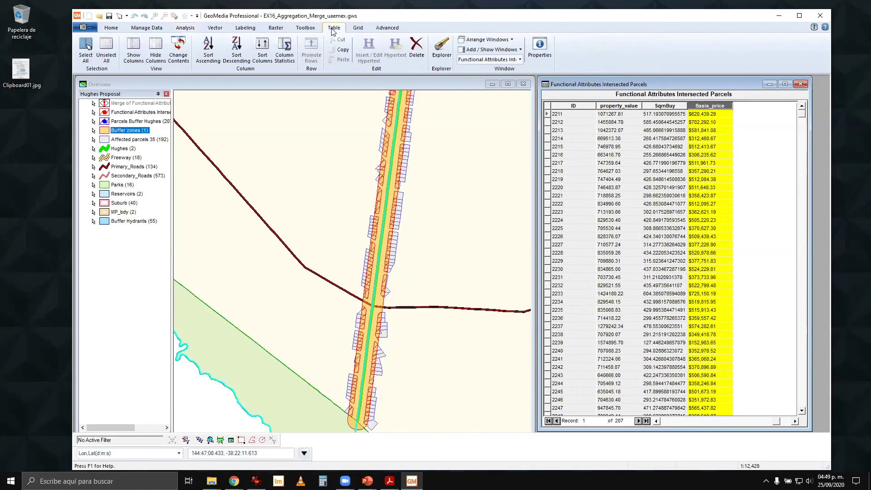
click(284, 50)
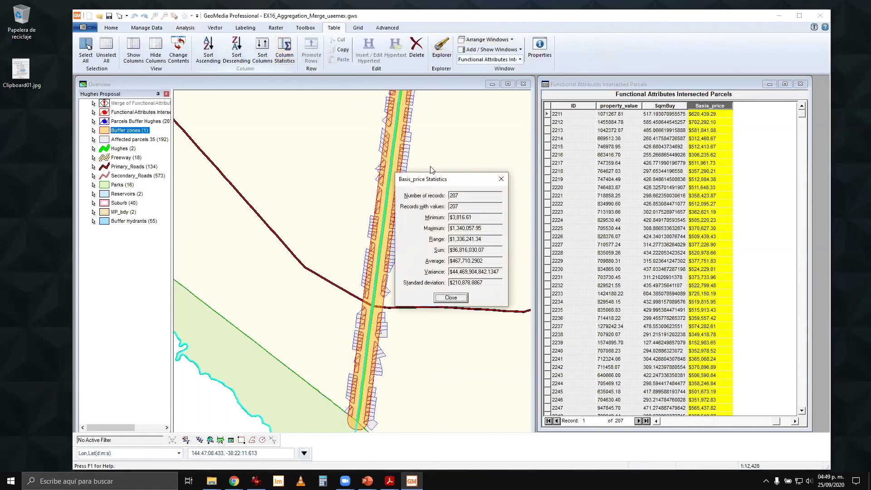
Compare the new Basis_price sum with the earlier statistics capture in IrfanView, then minimize the capture
drag(484, 249, 448, 249)
key(alt+Tab)
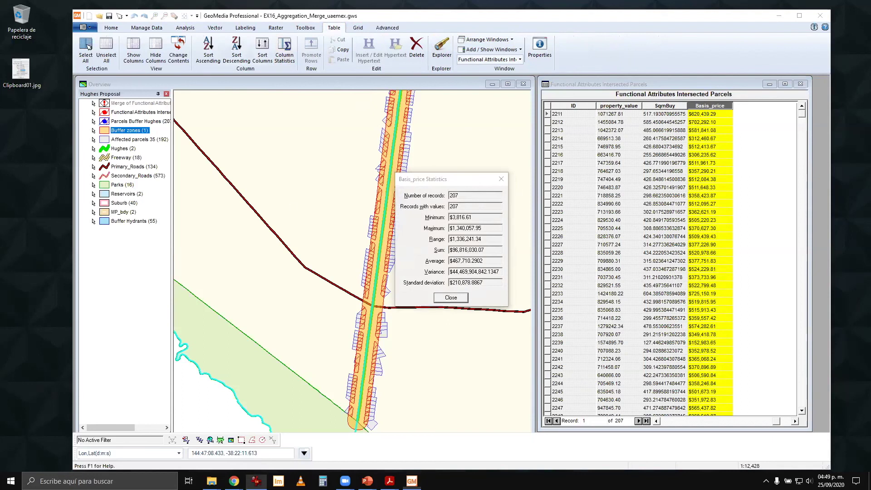
click(257, 480)
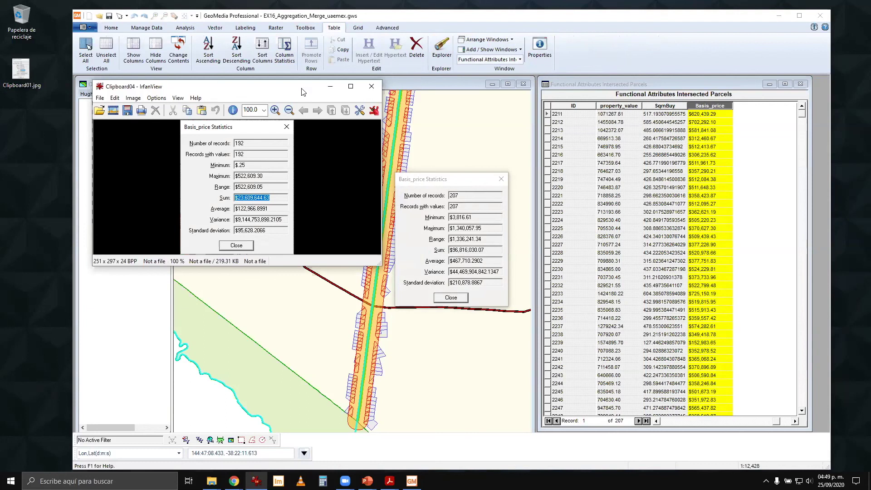
click(330, 86)
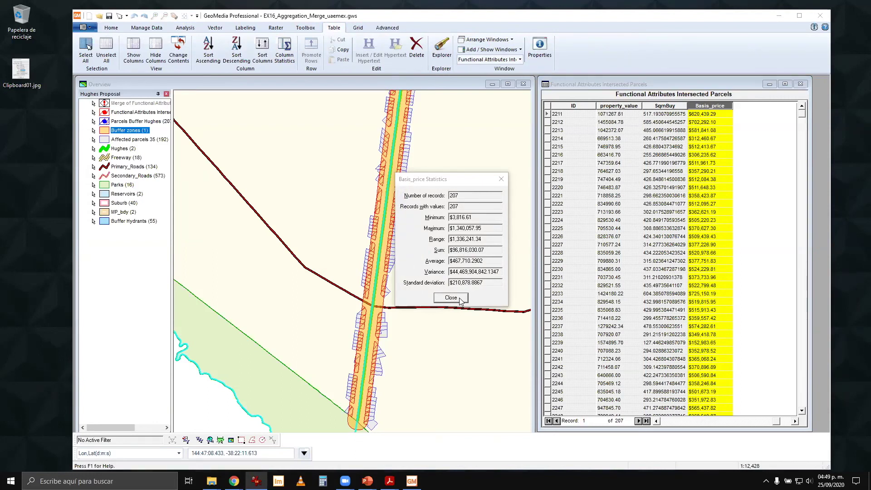
Close the Basis_price statistics and the Functional Attributes Intersected Parcels table window
click(500, 180)
click(791, 165)
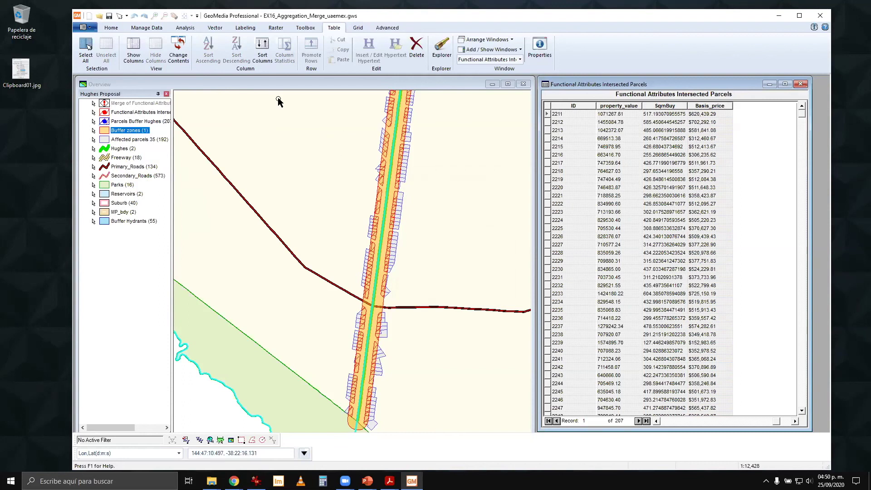
click(801, 84)
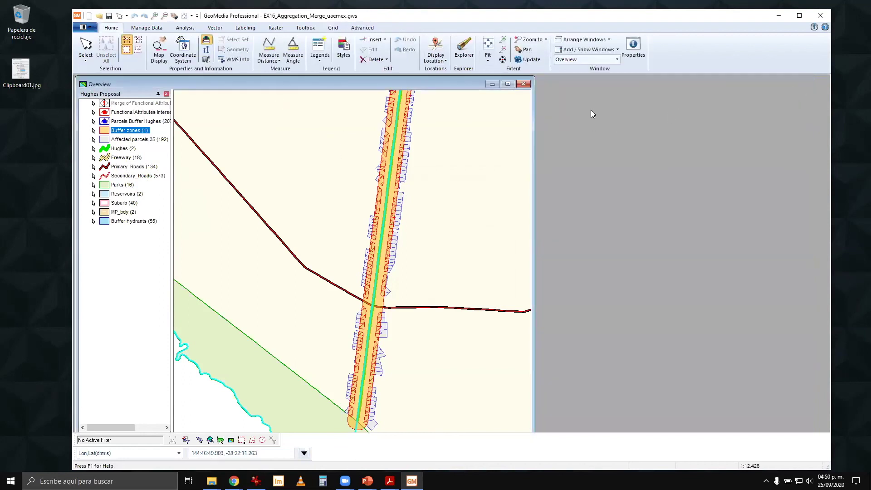
Minimize the Overview map and create an empty map window named MapWindow1, enlarged and repositioned in the workspace
click(492, 84)
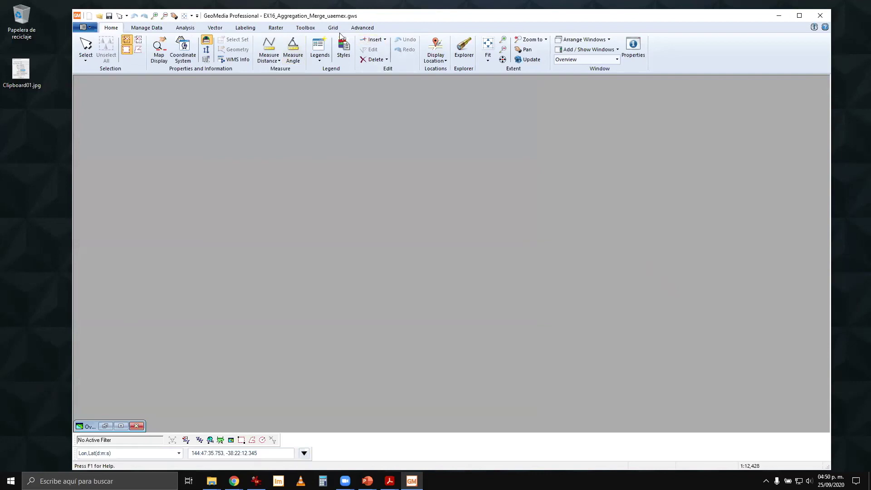
click(607, 40)
click(589, 60)
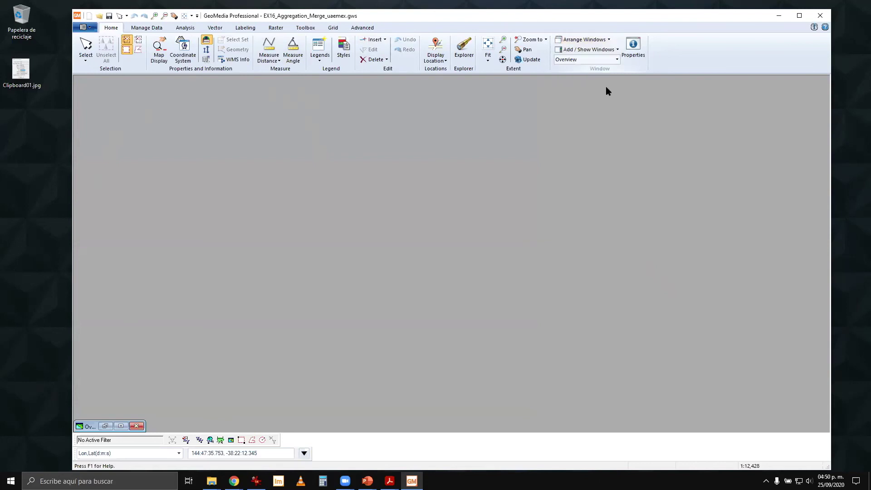
click(615, 51)
click(590, 71)
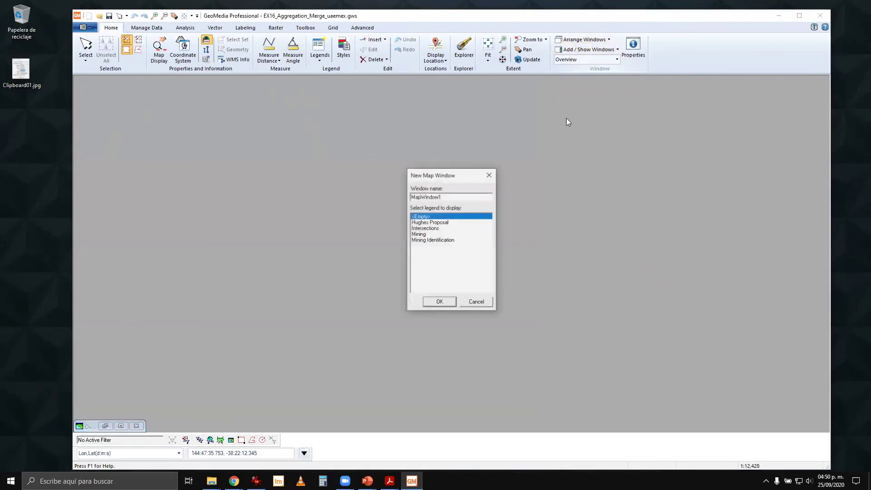
click(440, 302)
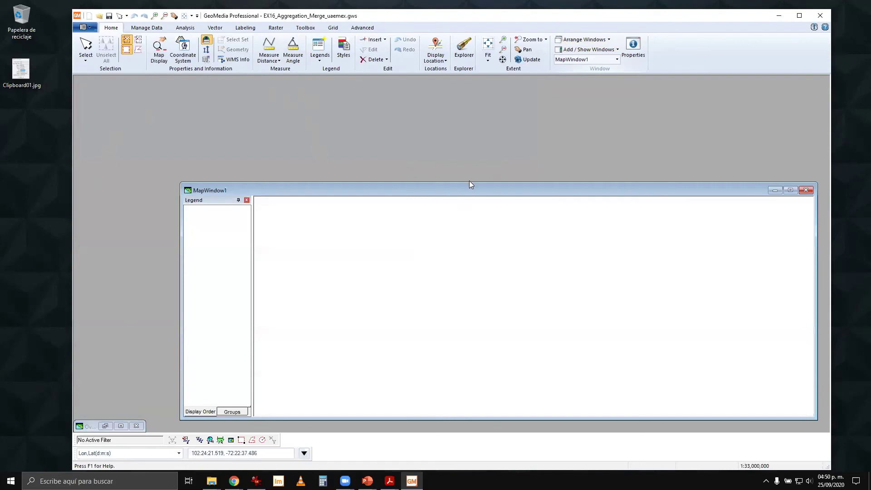
drag(469, 182, 490, 116)
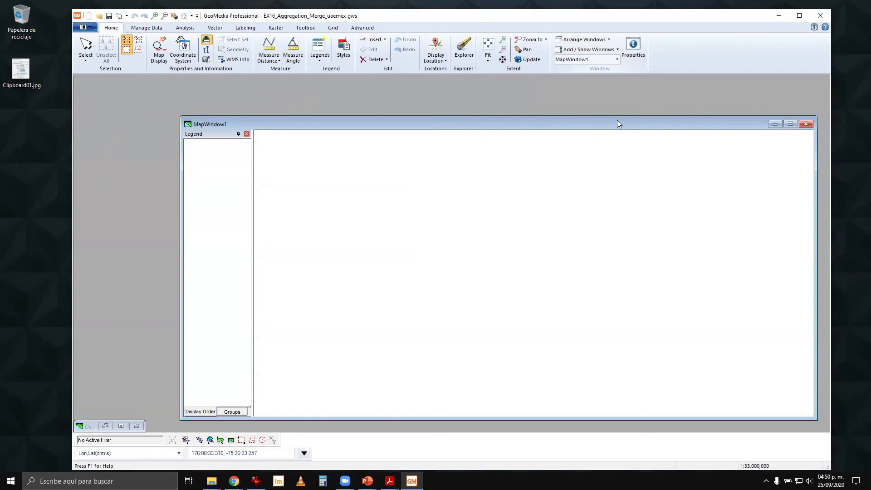
drag(617, 120, 542, 99)
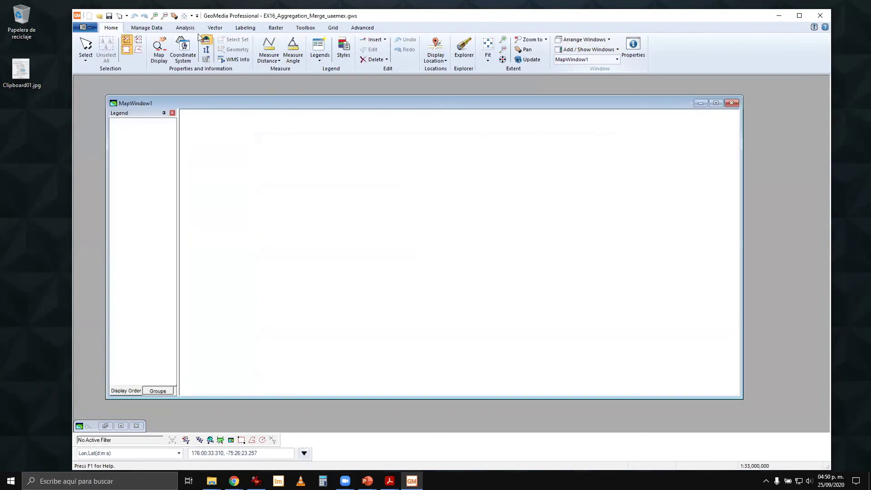
Add the All_Roads feature class from the Transport (Access) connection to the MapWindow1 legend
click(148, 28)
click(118, 28)
click(319, 50)
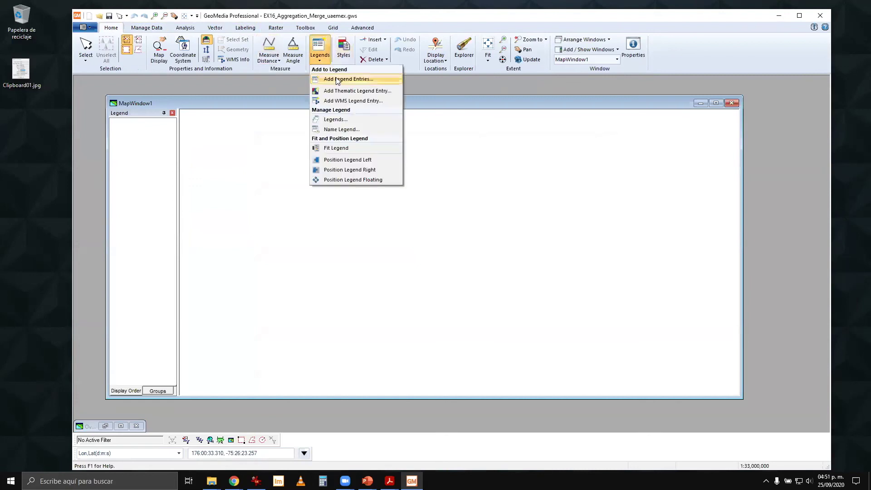
click(338, 80)
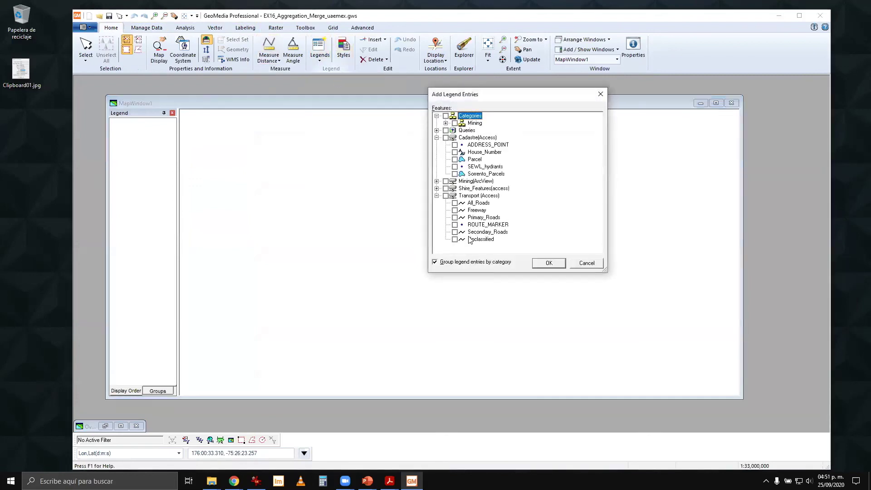
click(454, 202)
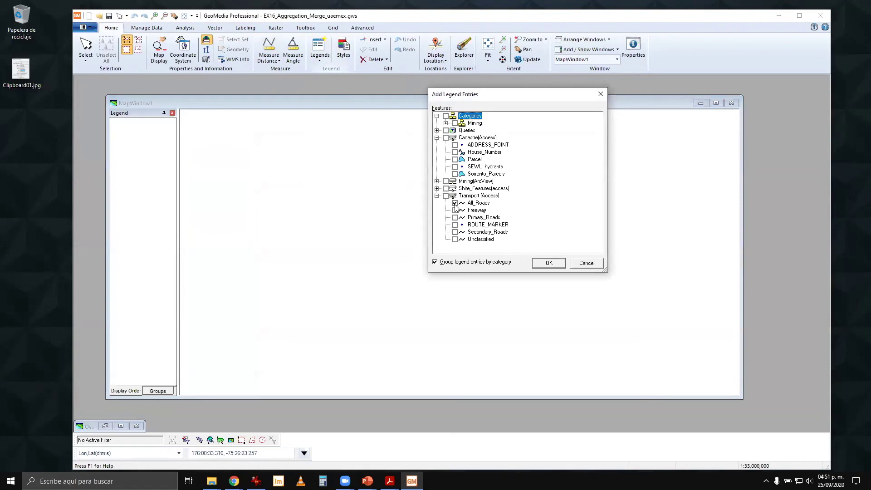
click(544, 264)
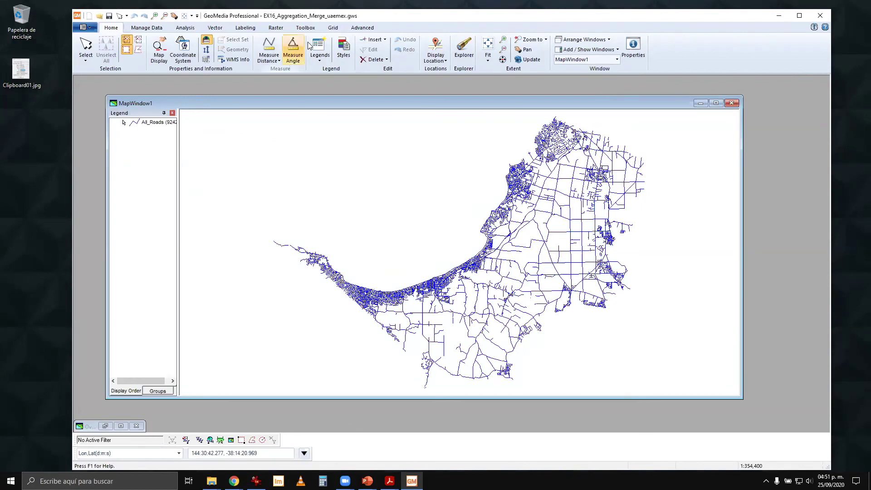
Start an Analytical Merge with All_Roads from the Transport (Access) connection as the features to merge
click(185, 28)
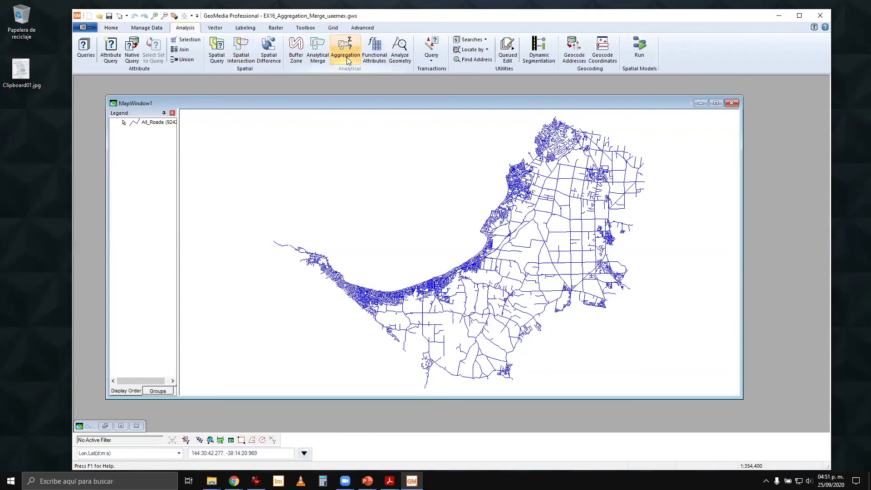
click(318, 47)
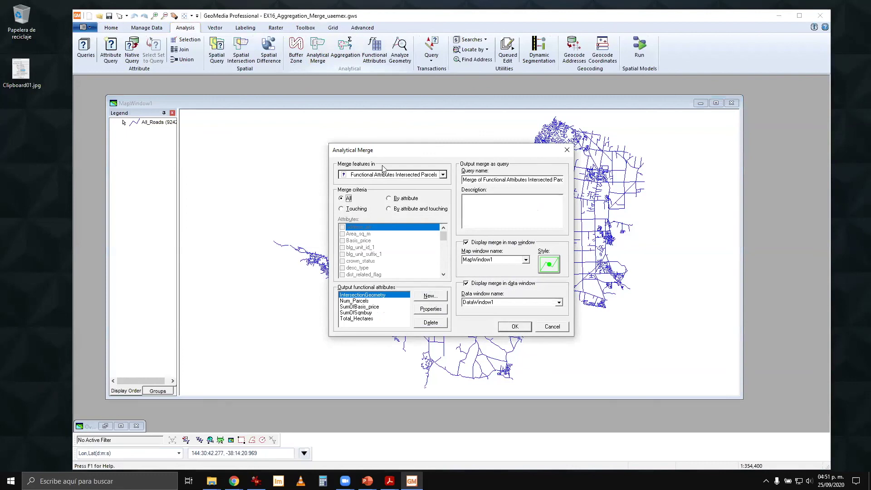
click(443, 175)
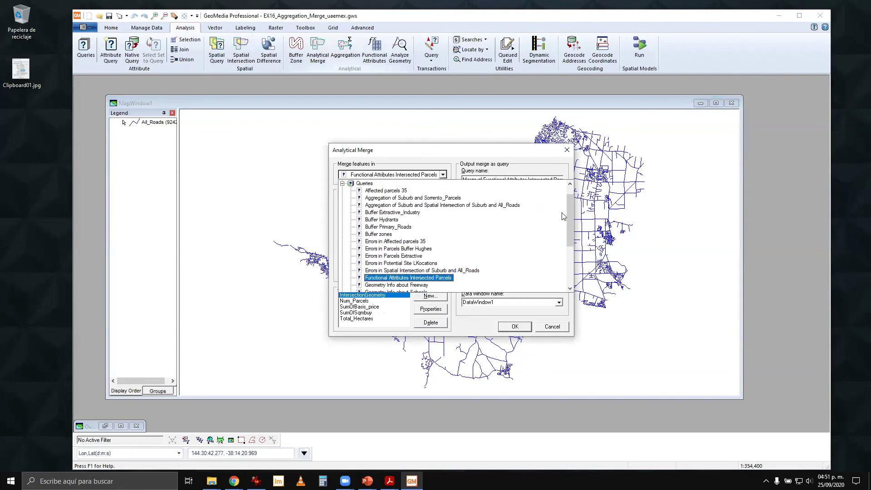
scroll(566, 276, down, 4)
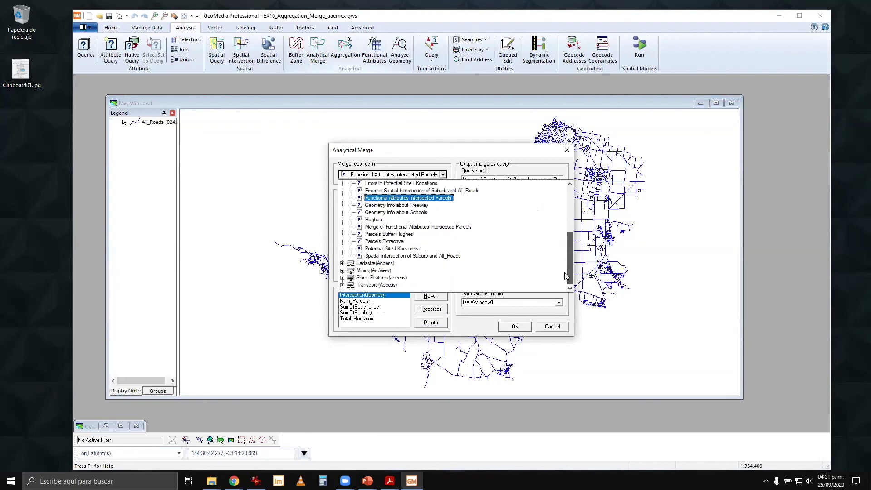
click(342, 284)
click(377, 242)
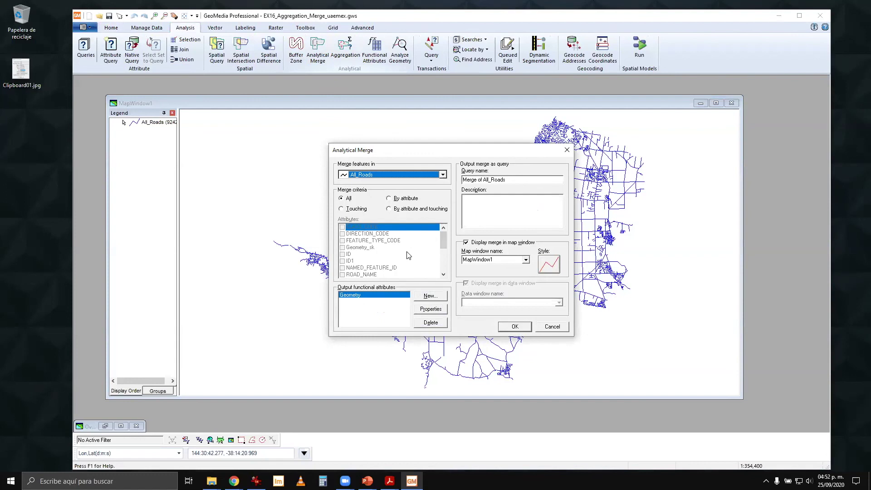
Set the merge criteria to by attribute and touching, using the ROAD_NAME and ROAD_TYPE attributes
click(389, 209)
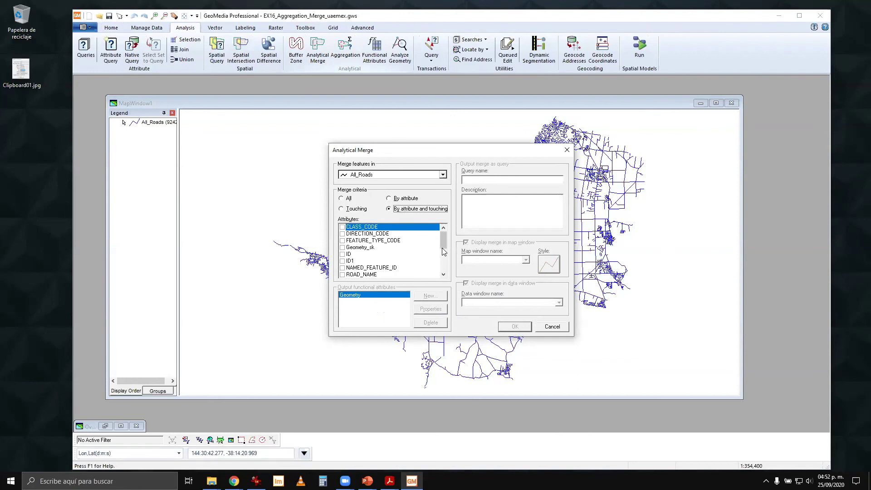
drag(444, 244, 444, 253)
click(342, 247)
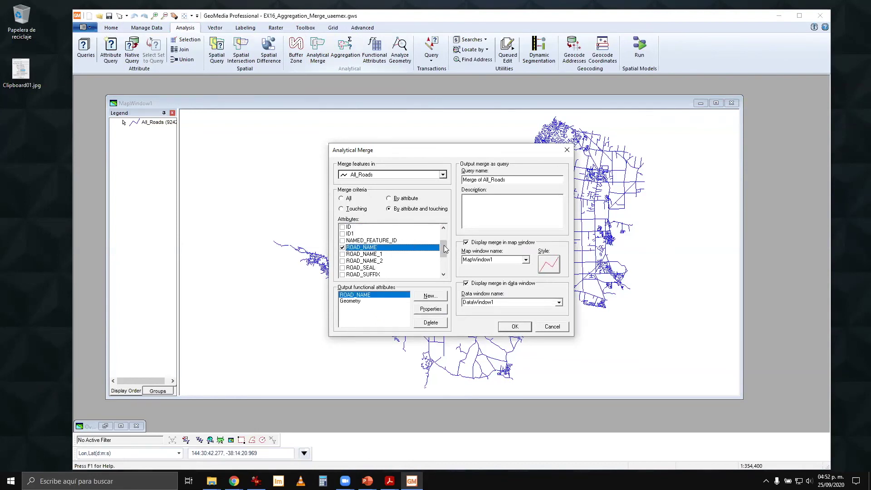
drag(445, 249, 442, 263)
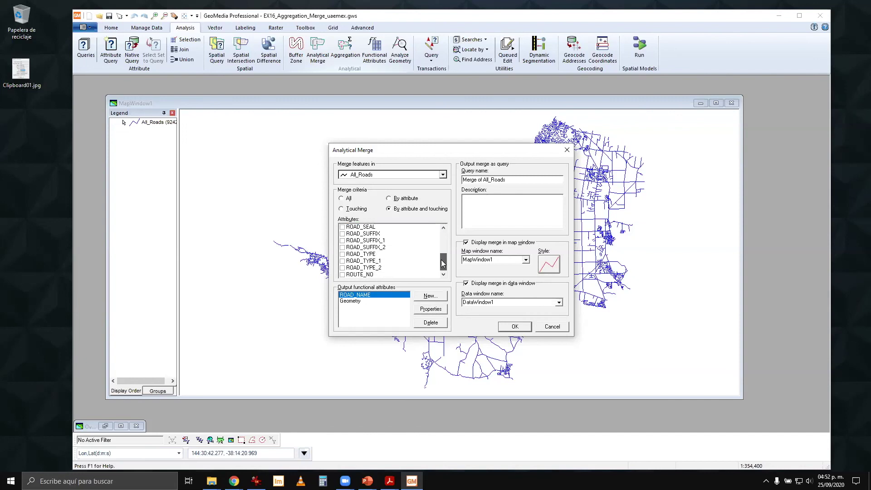
click(342, 254)
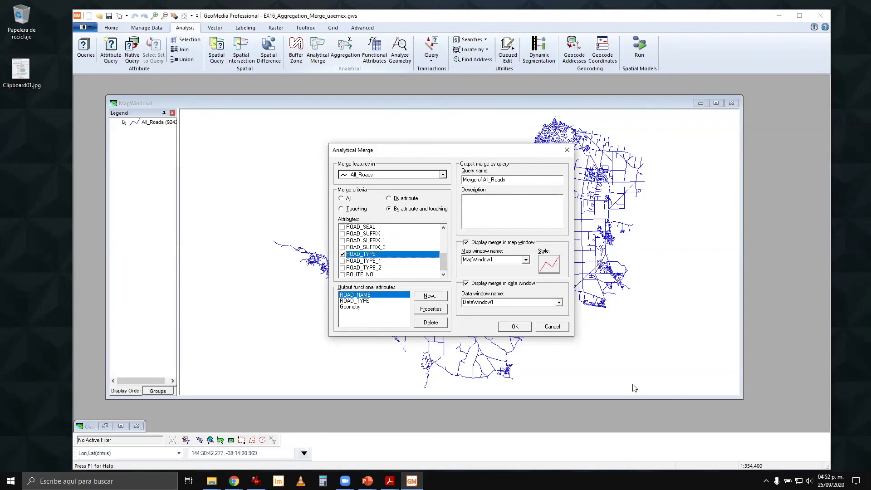
Create a functional attribute named Street_Length and begin its expression with the LENGTH function applied to Output.Geometry
click(429, 296)
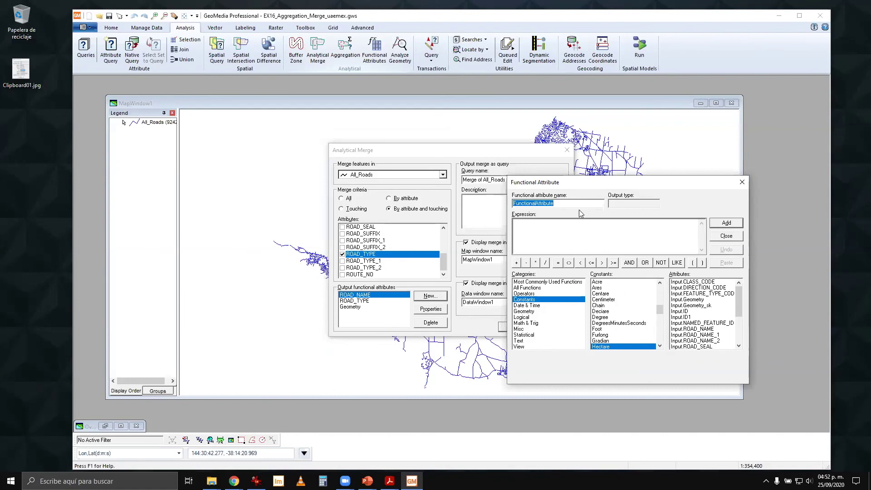
text(Street_Length)
click(592, 223)
click(526, 312)
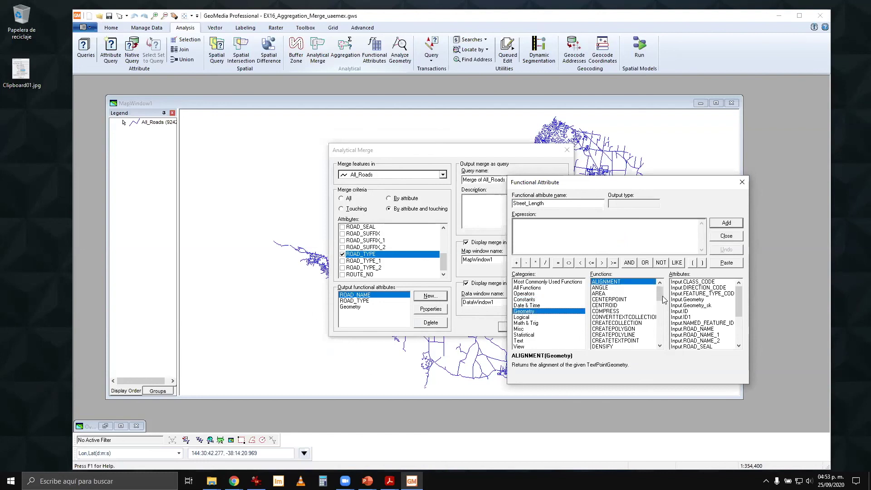
drag(660, 298, 659, 326)
double_click(606, 300)
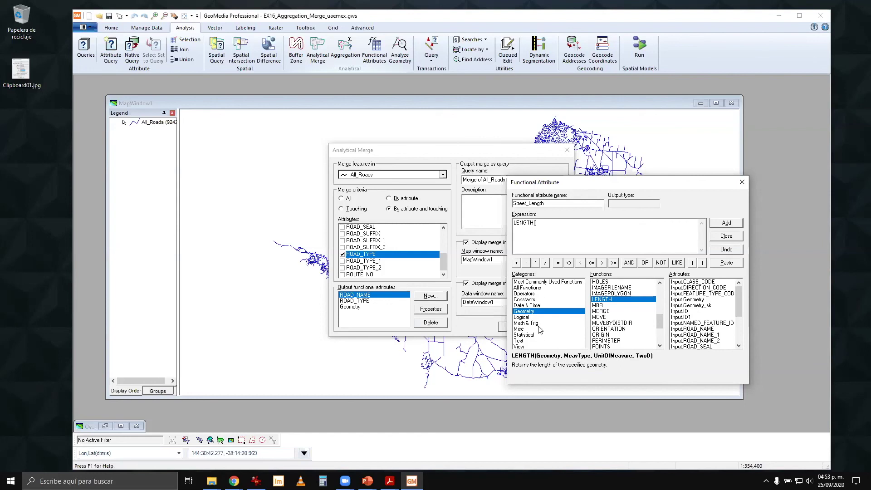
drag(739, 312, 739, 340)
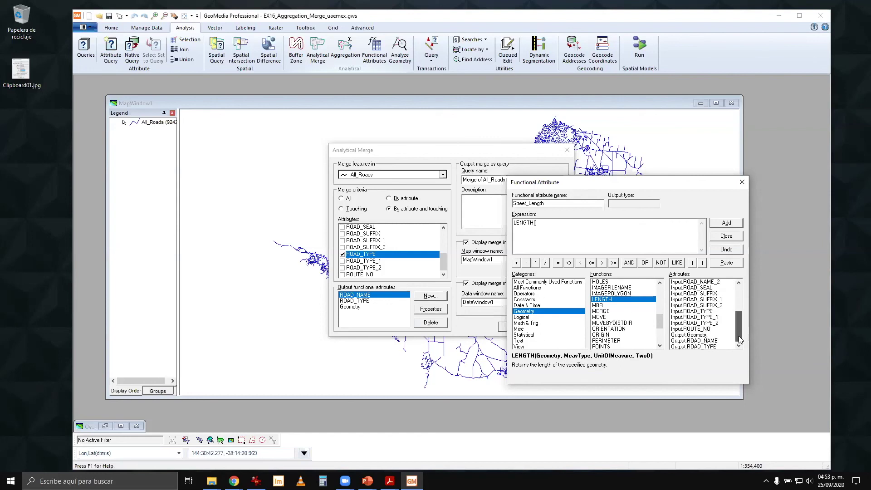
double_click(694, 336)
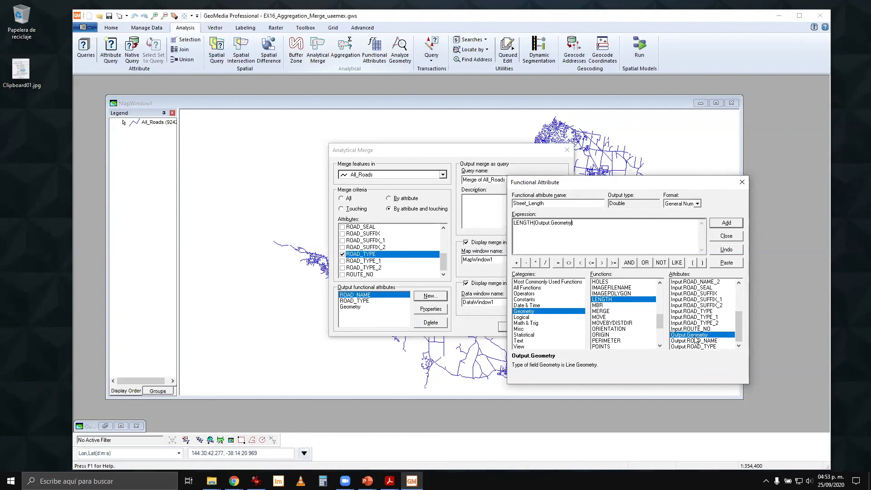
Insert the ProjectedMeas constant as the measurement type in the Street_Length expression, followed by a comma
text(,)
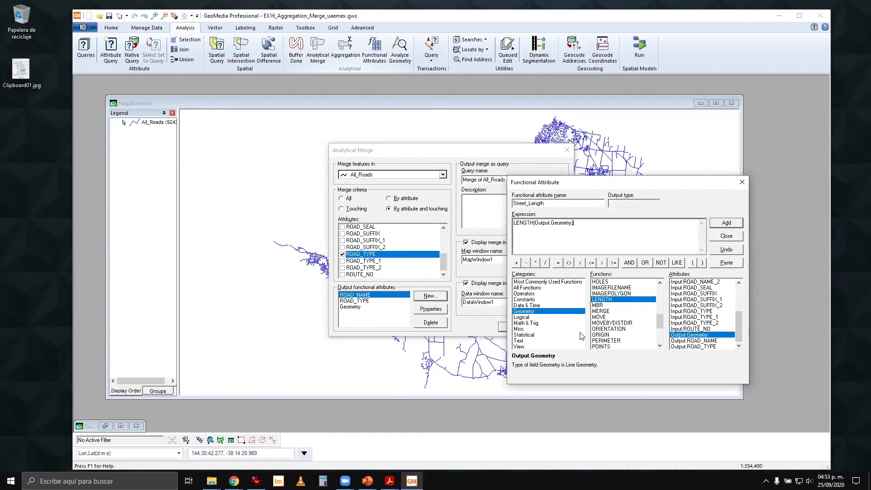
click(528, 300)
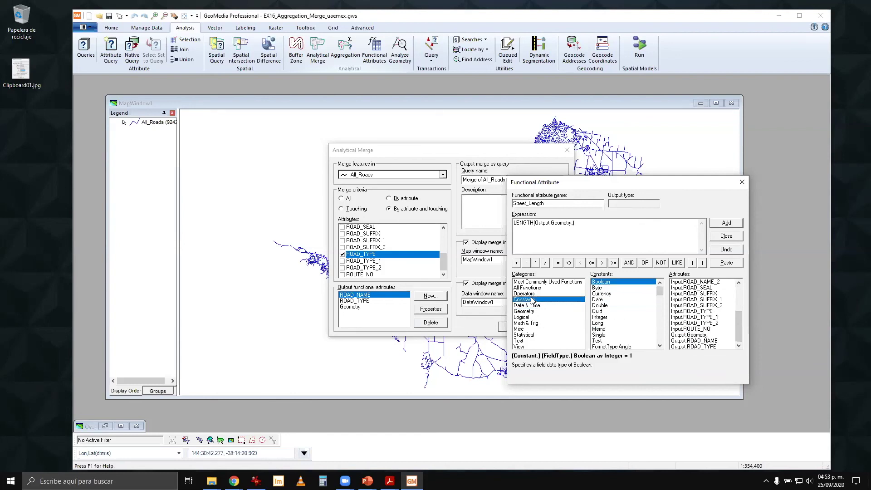
mouse_move(660, 293)
mouse_down()
mouse_move(664, 324)
mouse_move(662, 304)
mouse_up()
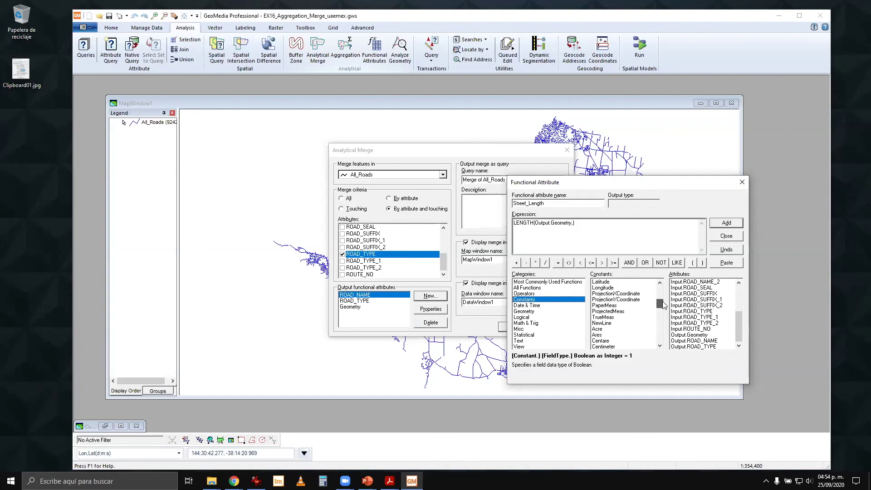
double_click(612, 311)
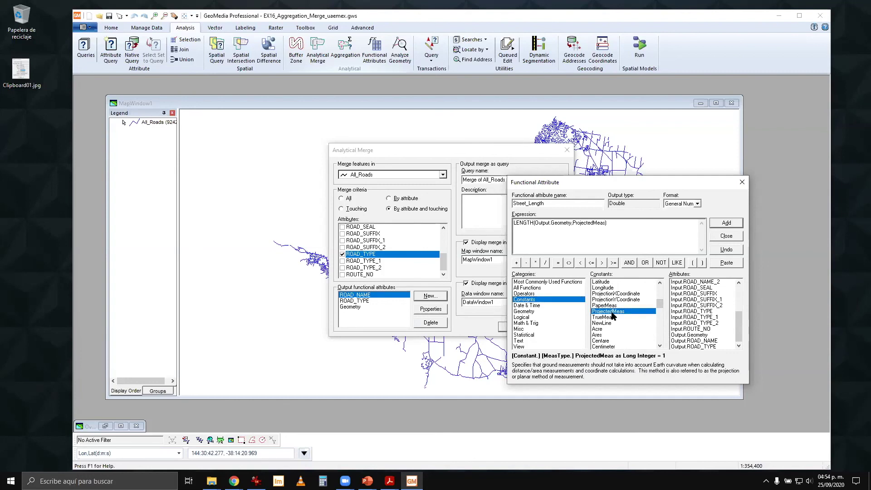
text(,)
key(BackSpace)
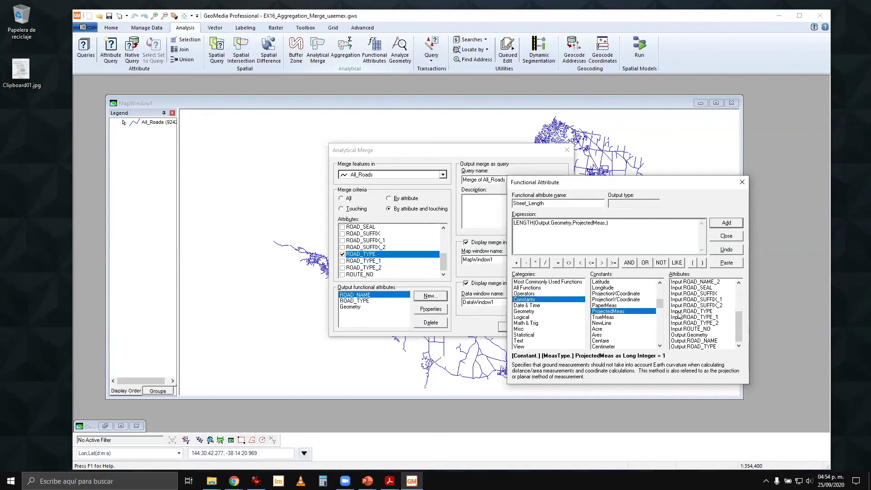
key(BackSpace)
Complete the Street_Length expression with the Kilometer unit, add the attribute to the merge output and return to the Analytical Merge settings
drag(660, 306, 660, 320)
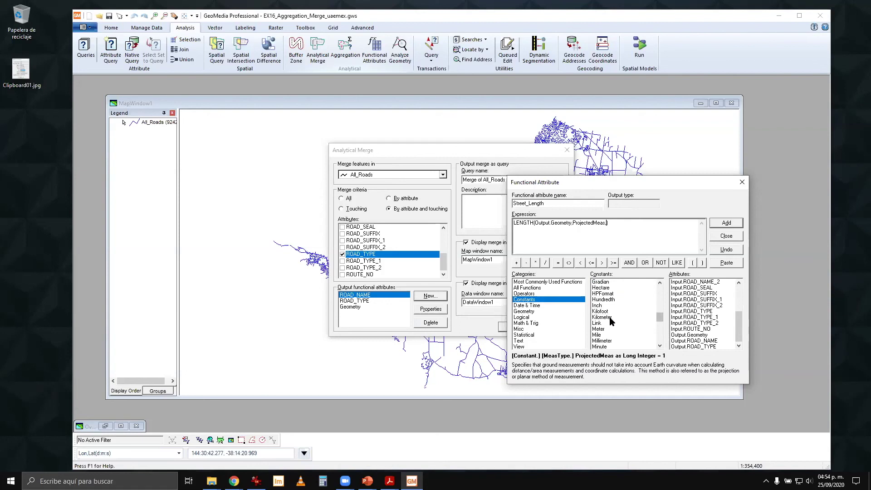
double_click(610, 318)
text())
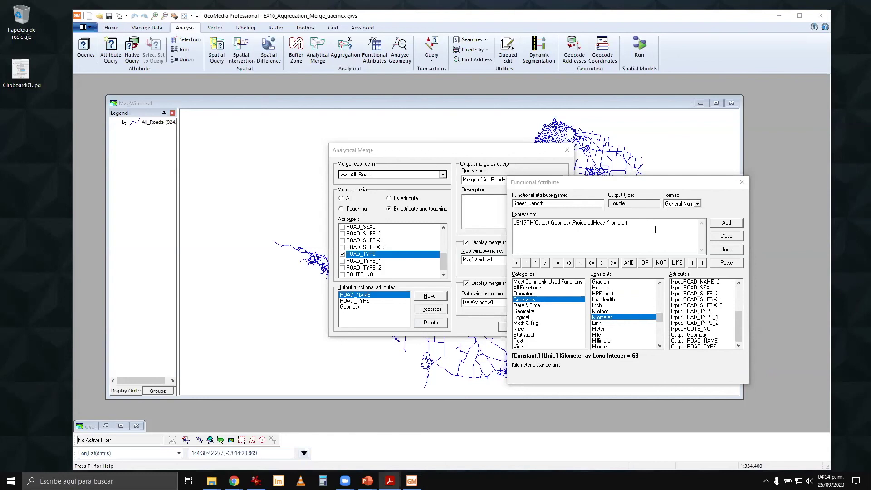
click(732, 226)
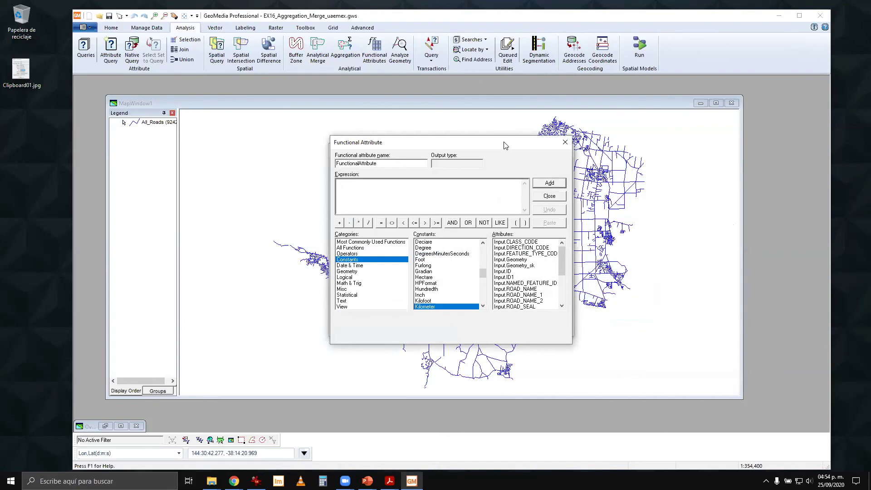
drag(510, 146, 630, 154)
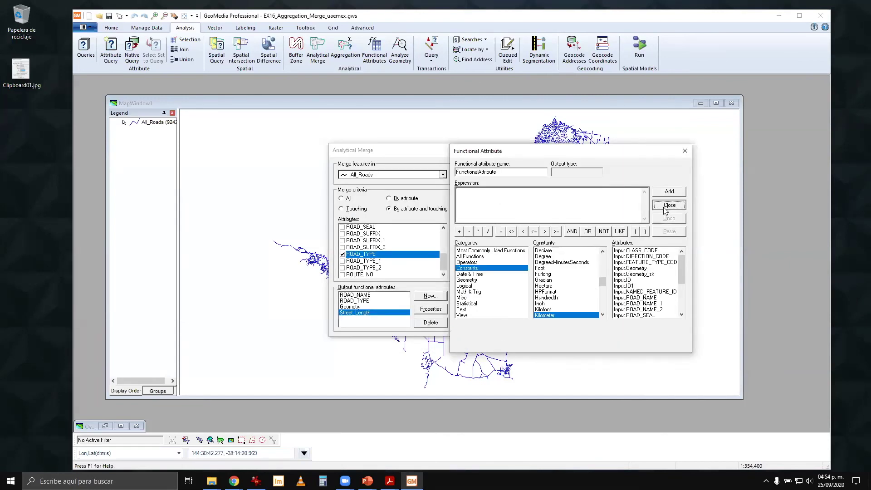
click(665, 205)
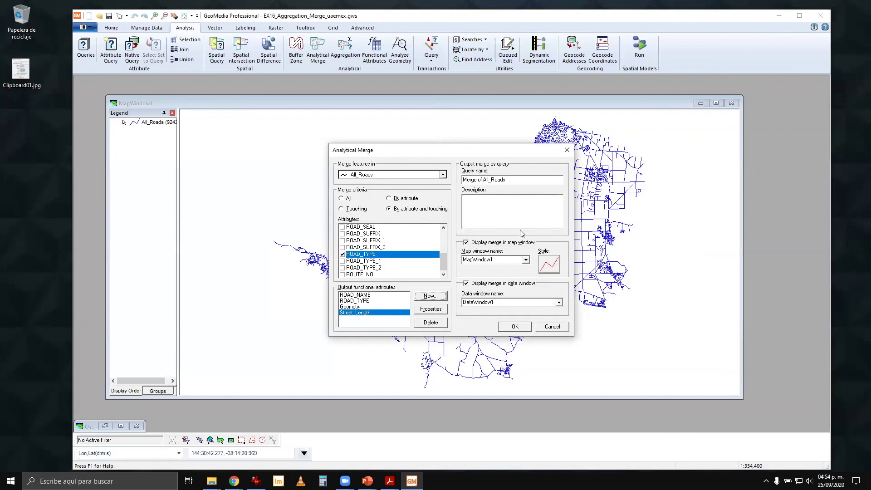
drag(500, 153, 524, 170)
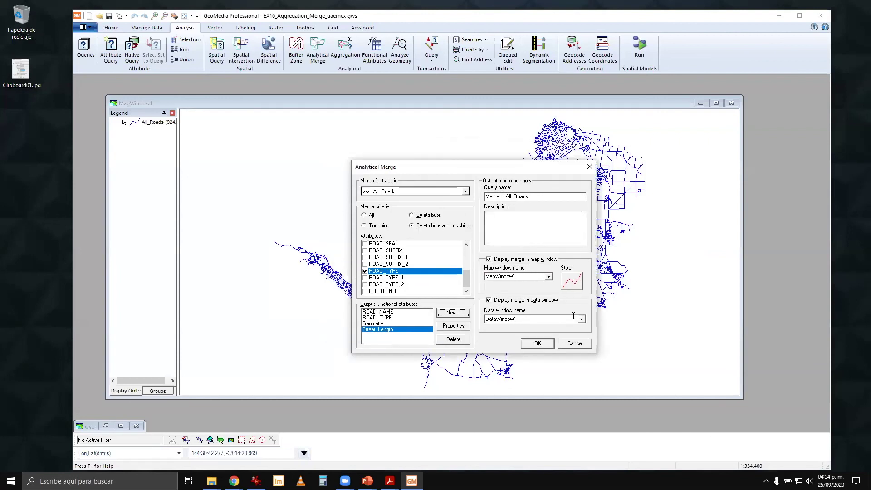
Run the All_Roads merge with output to MapWindow1 and DataWindow1, and bring the map window to the front
click(538, 344)
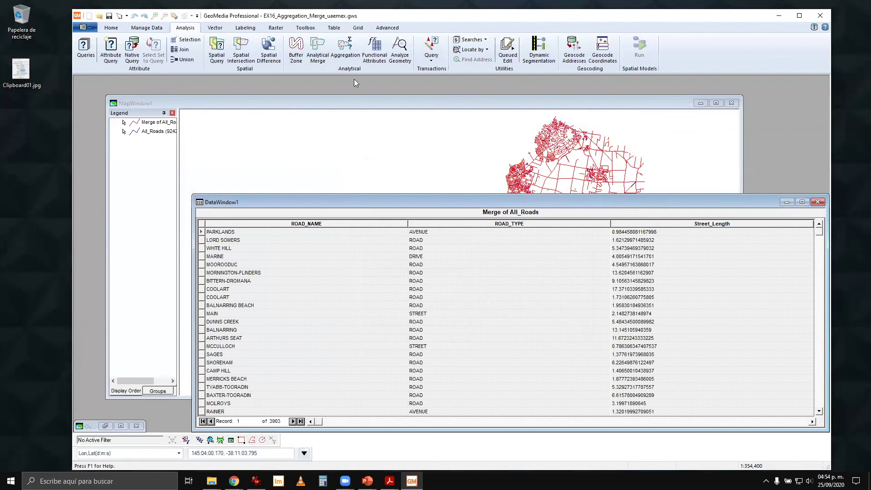
click(313, 120)
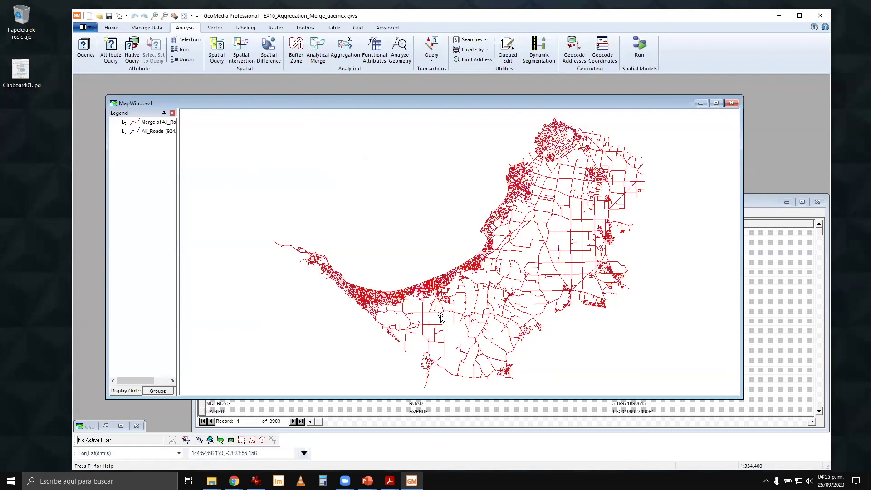
scroll(468, 310, up, 2)
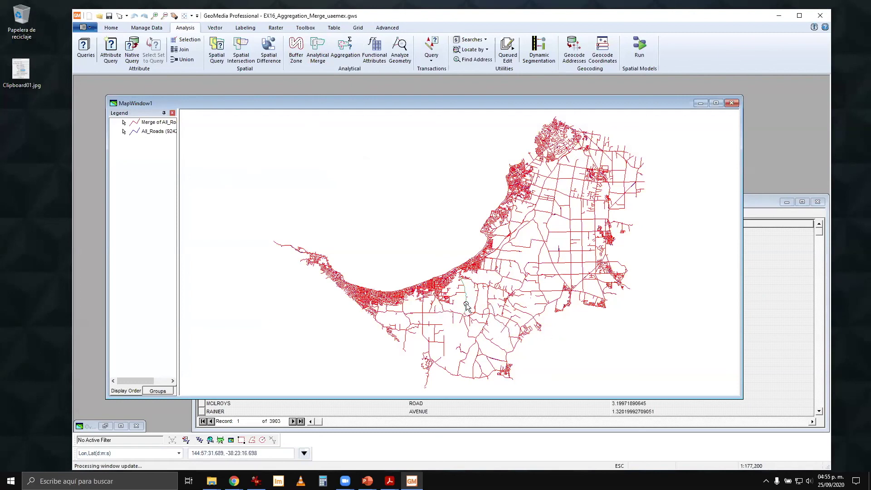
Inspect the name, type and Street_Length attributes of several merged roads on the map, including the freeway
double_click(430, 343)
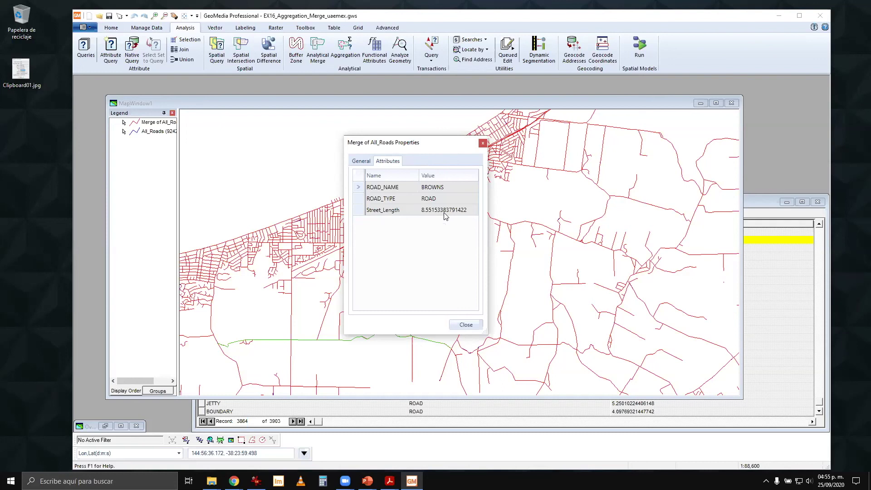
click(483, 144)
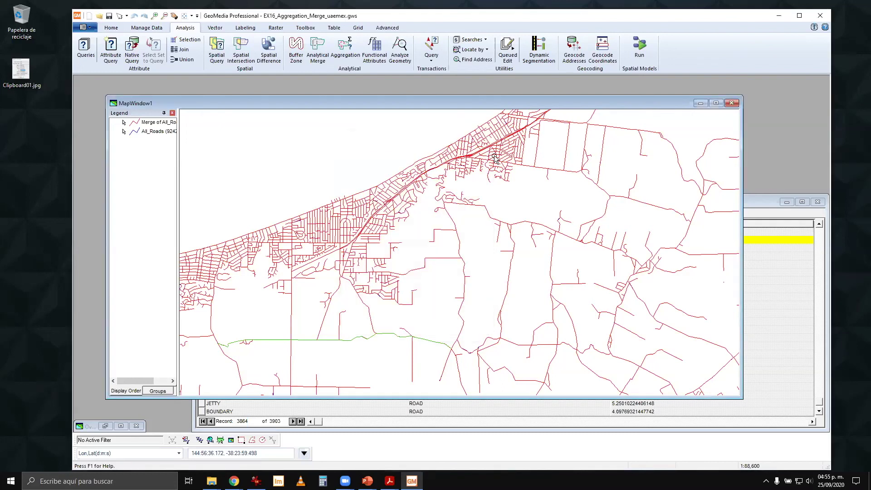
double_click(691, 223)
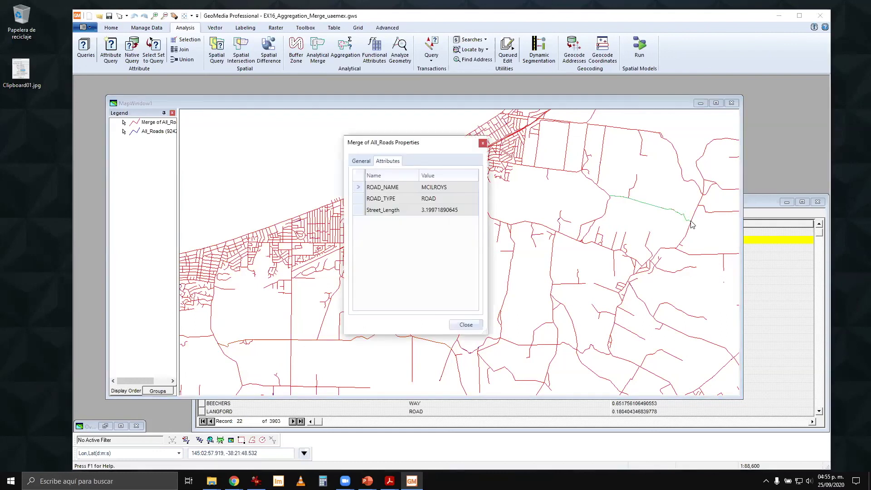
click(483, 143)
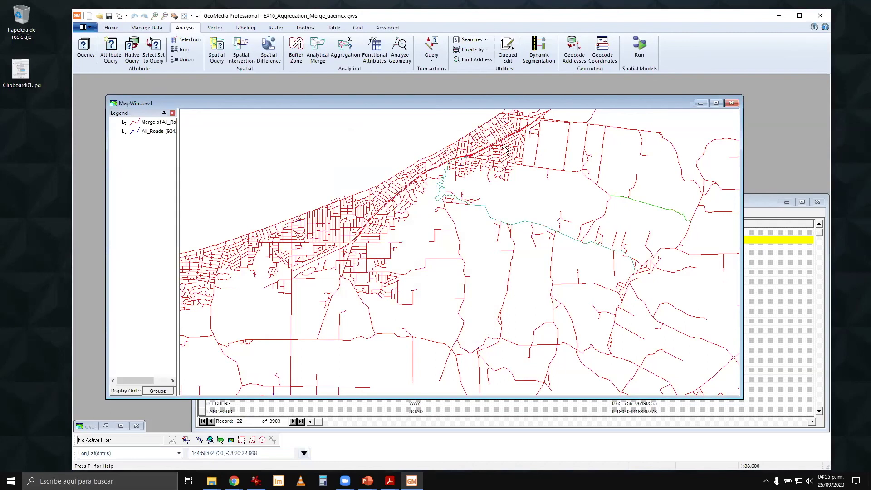
scroll(505, 150, up, 1)
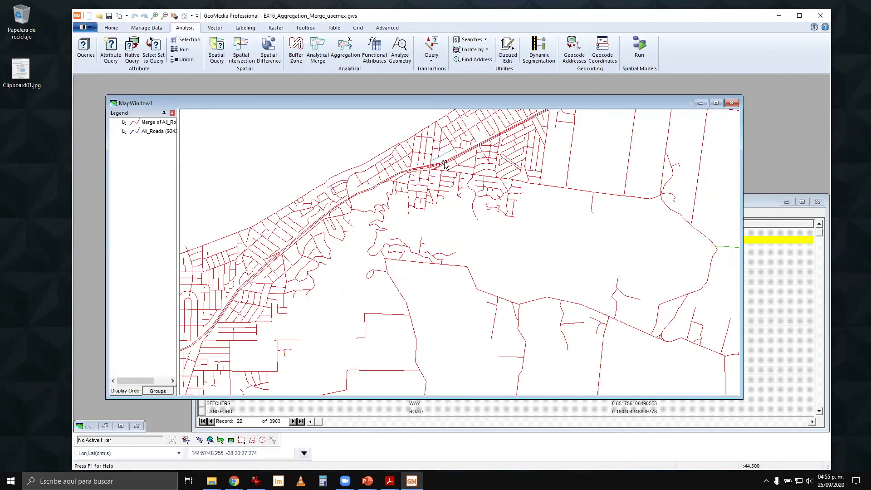
double_click(444, 160)
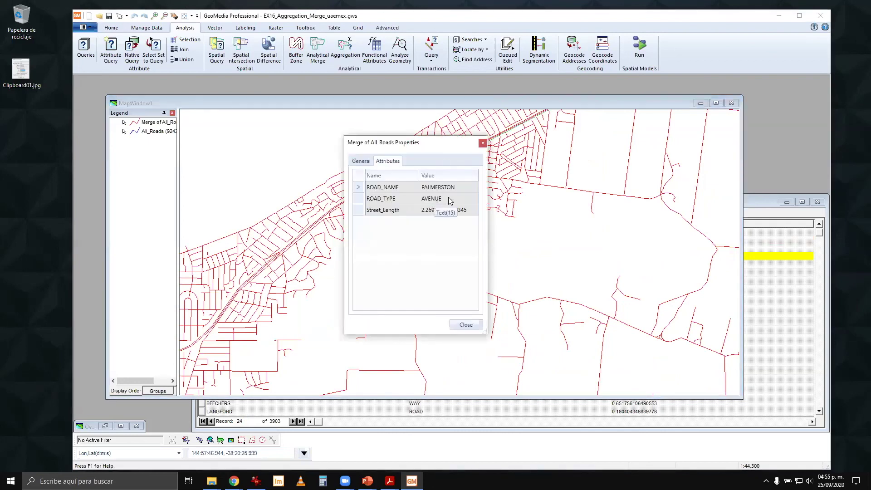
click(483, 143)
double_click(353, 195)
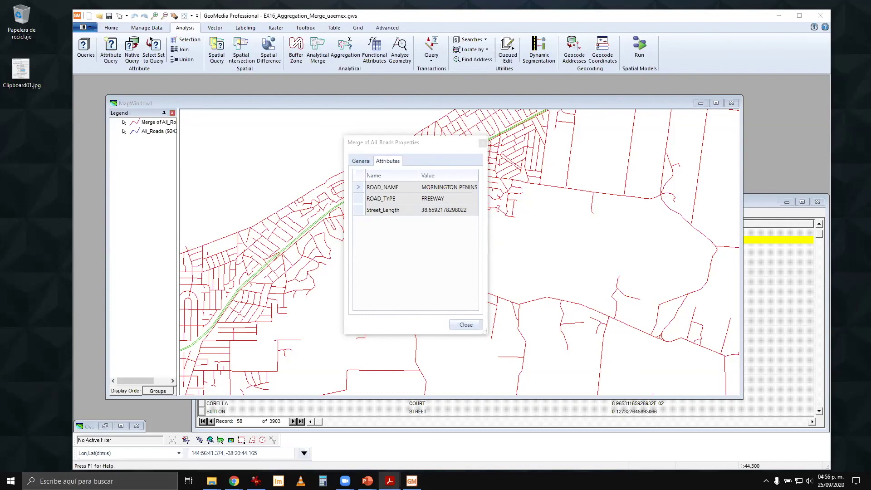
click(466, 324)
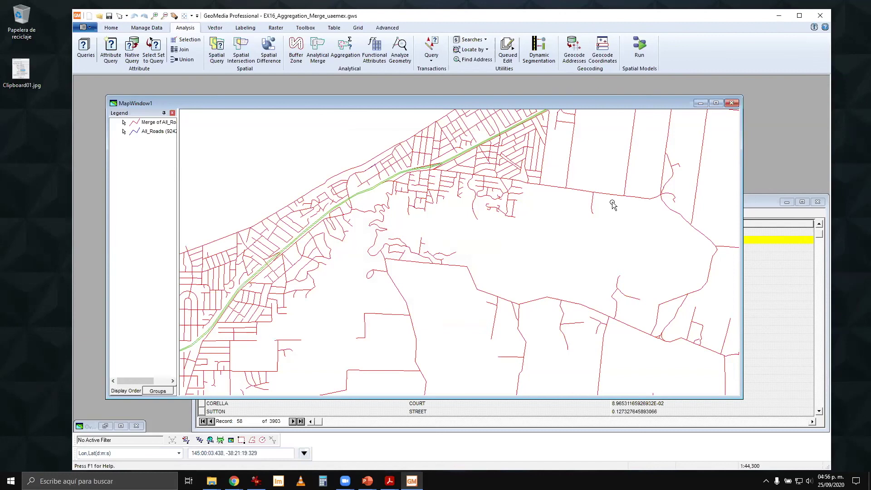
Close the map and data windows holding the merged roads
click(548, 242)
drag(536, 108, 509, 79)
click(761, 205)
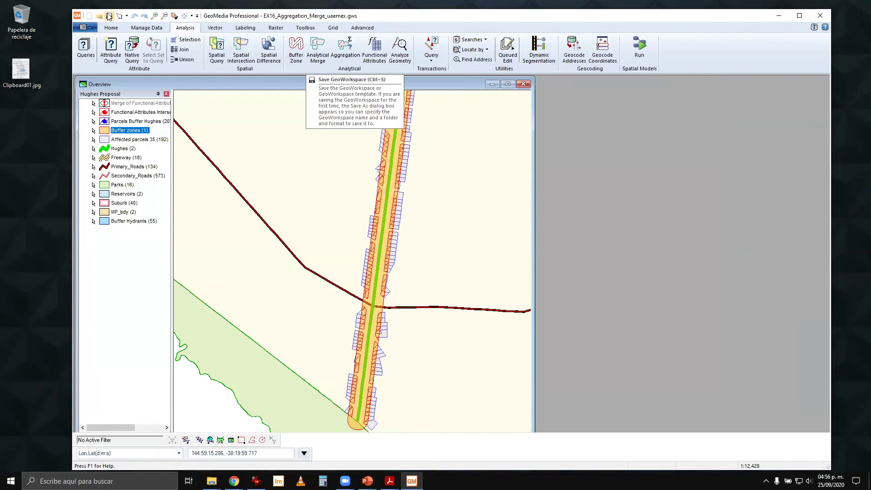
Save the GeoWorkspace and close its Overview map window, accepting the deletion of the legend
click(109, 16)
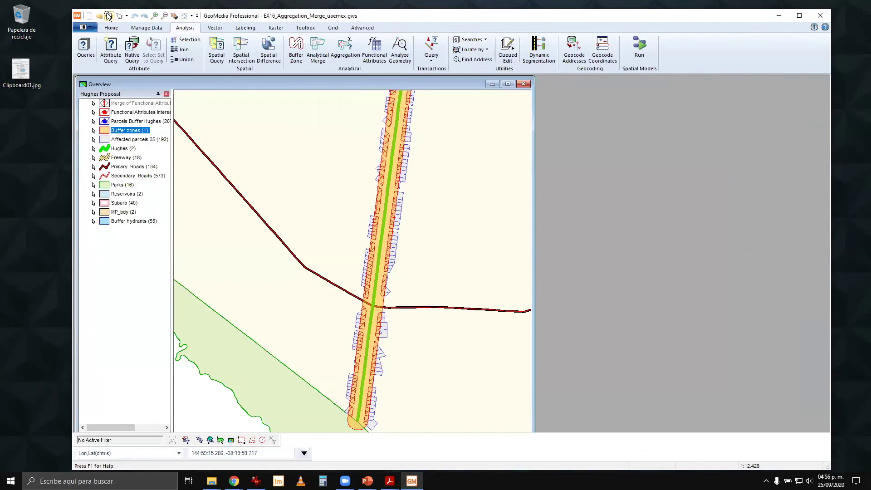
click(528, 84)
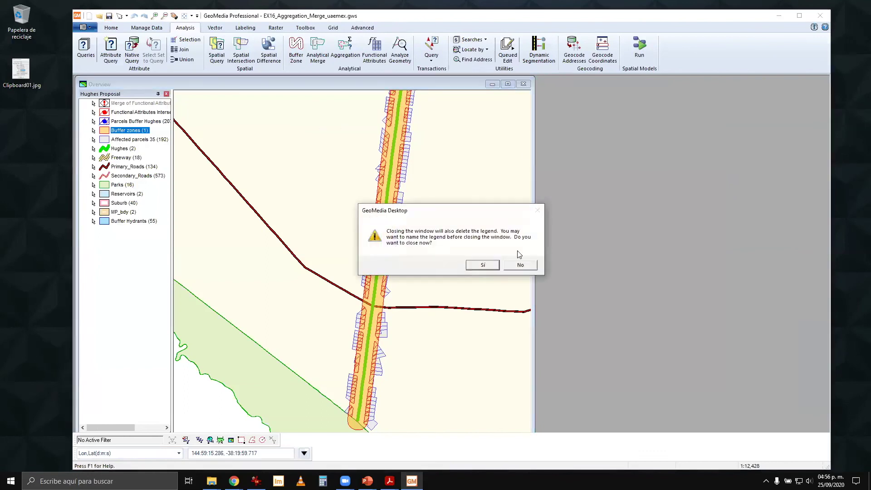
click(485, 264)
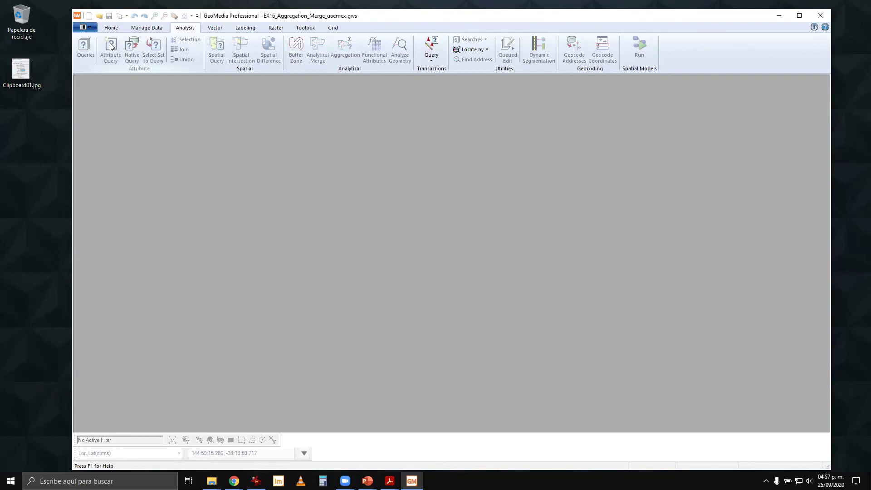
Open the EX17_Images.gws GeoWorkspace from the Warehouses folder
click(85, 27)
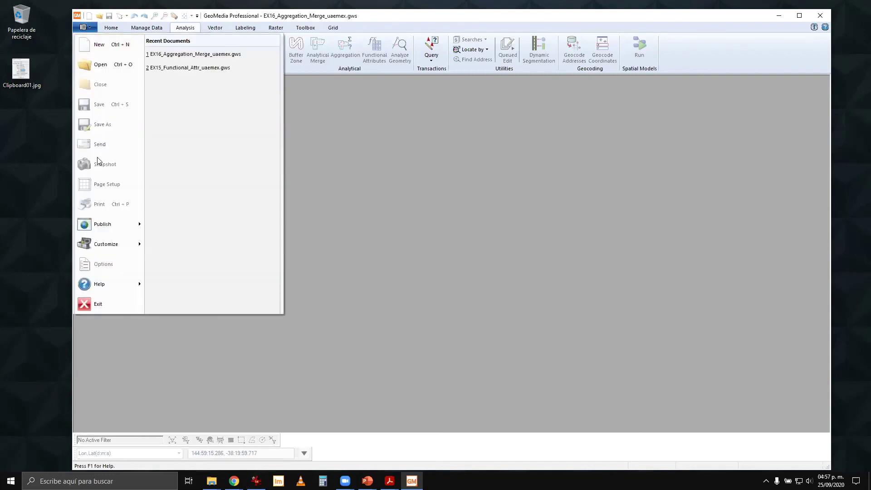
click(101, 64)
scroll(444, 245, down, 6)
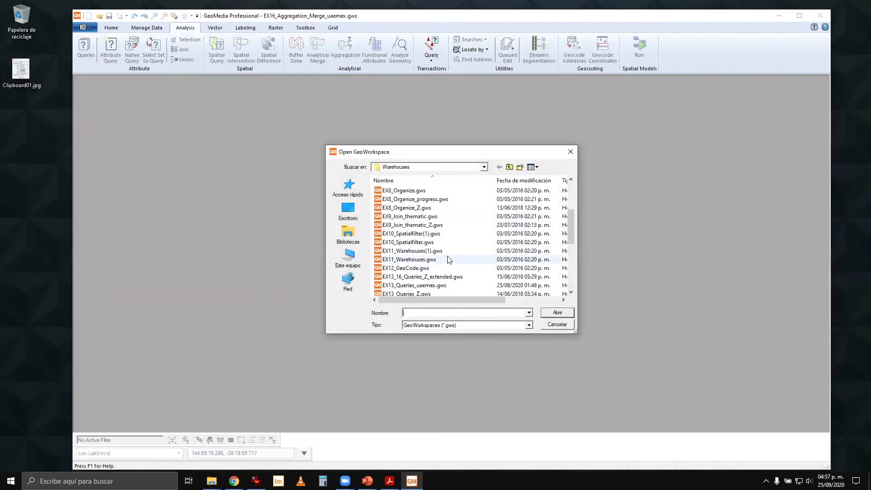
double_click(405, 251)
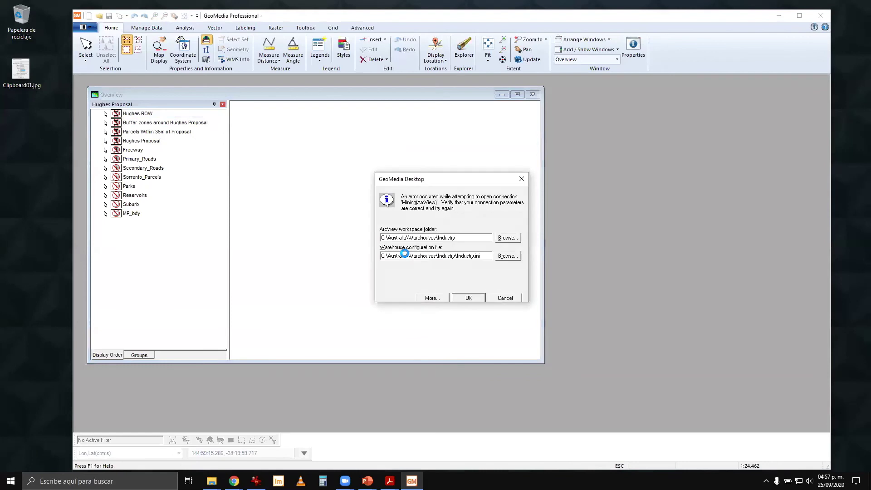
Repair the Mining ArcView connection with C:\Australia\Warehouses as workspace folder and Industry.ini from that folder as configuration file
click(501, 240)
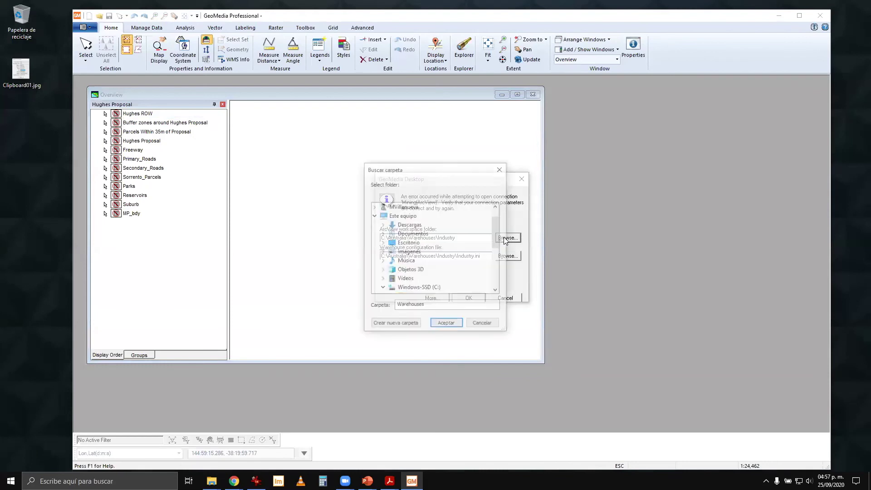
click(494, 285)
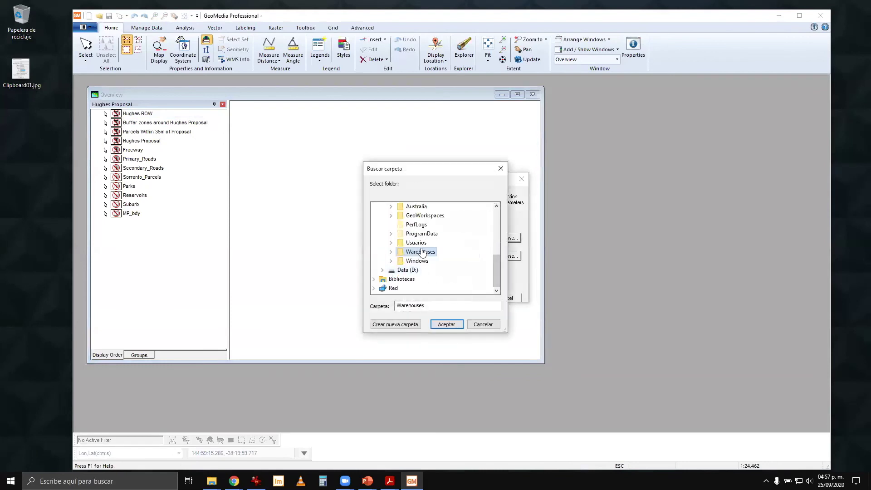
scroll(420, 266, up, 2)
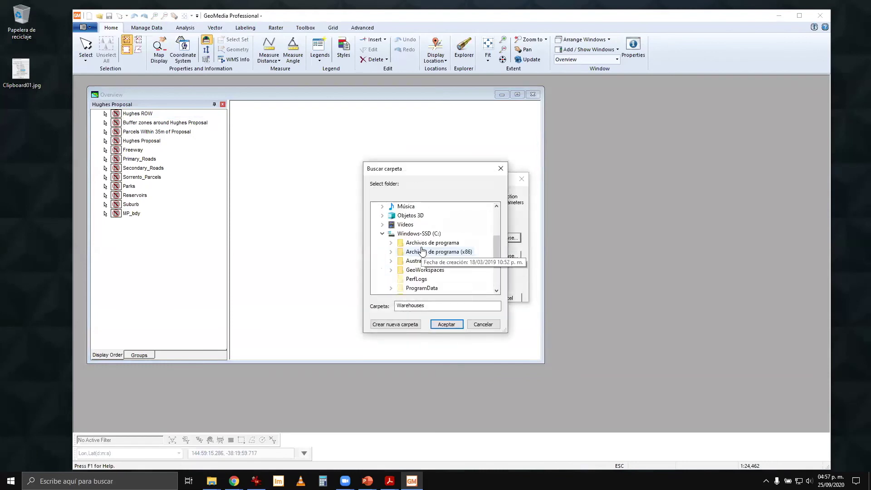
click(392, 262)
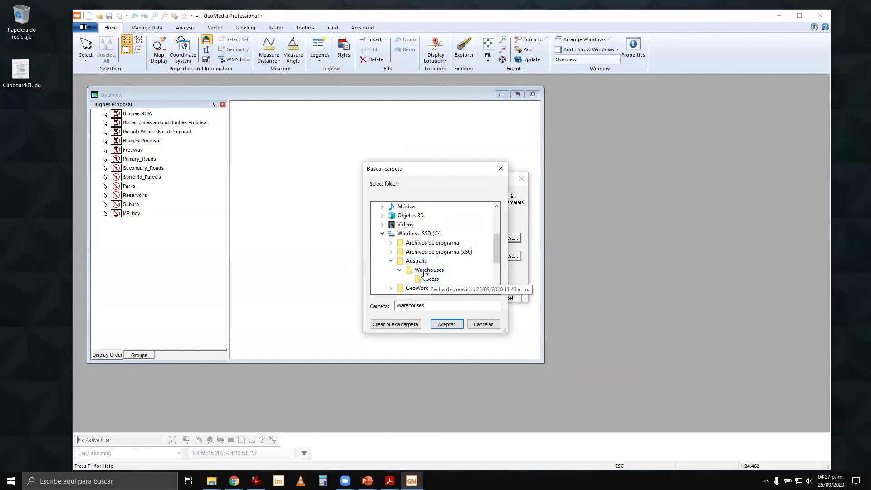
click(446, 324)
click(507, 254)
click(396, 214)
click(557, 310)
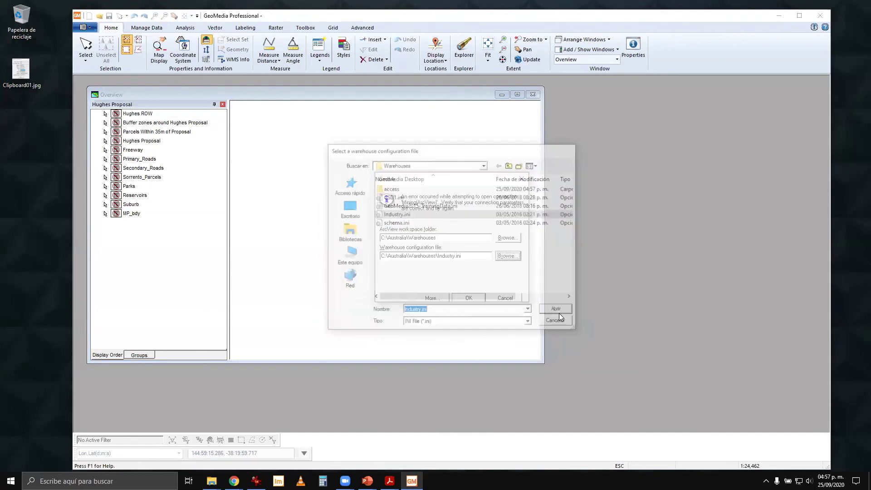
click(467, 298)
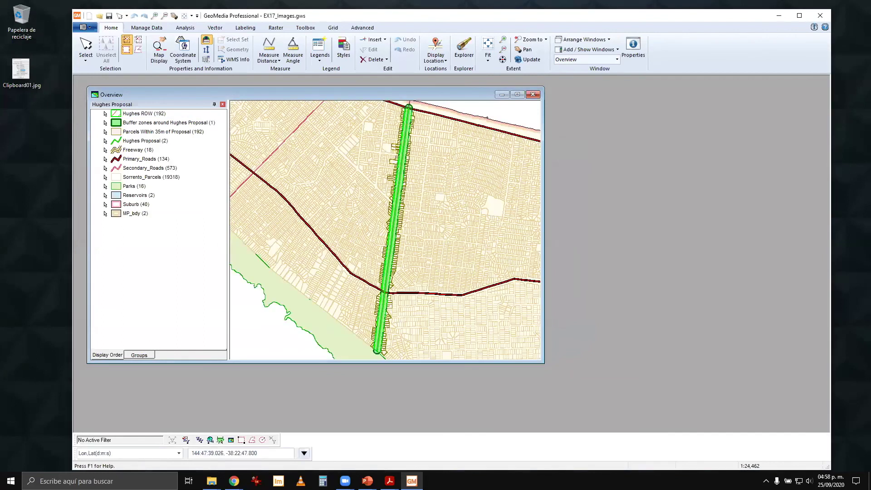
Switch to File Explorer, look over the TIF images in the Warehouses folder and return to GeoMedia
click(212, 481)
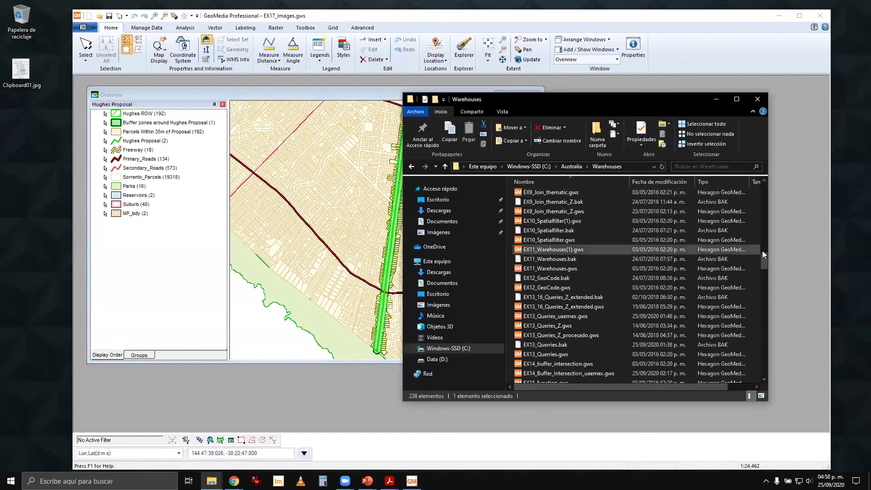
drag(766, 253, 775, 174)
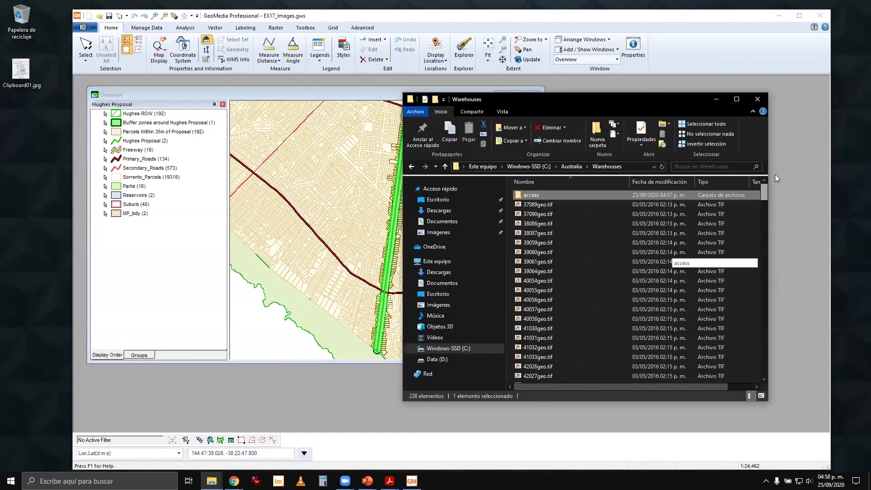
click(554, 204)
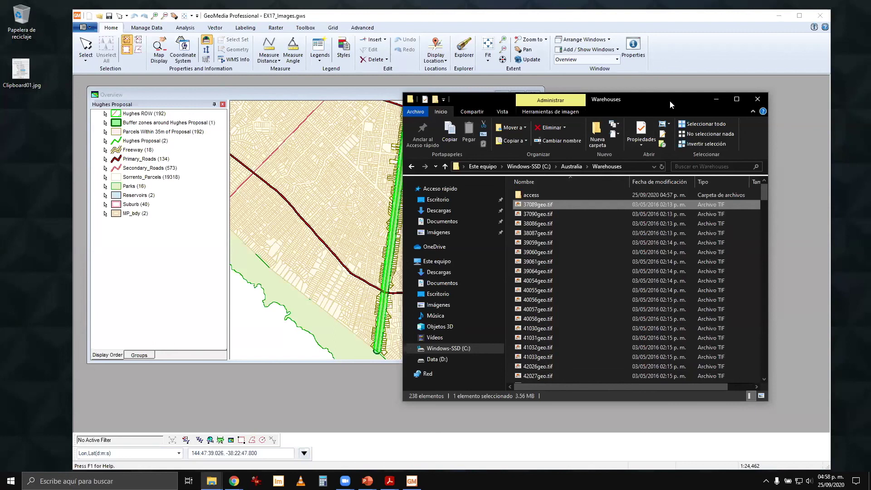
key(alt+Tab)
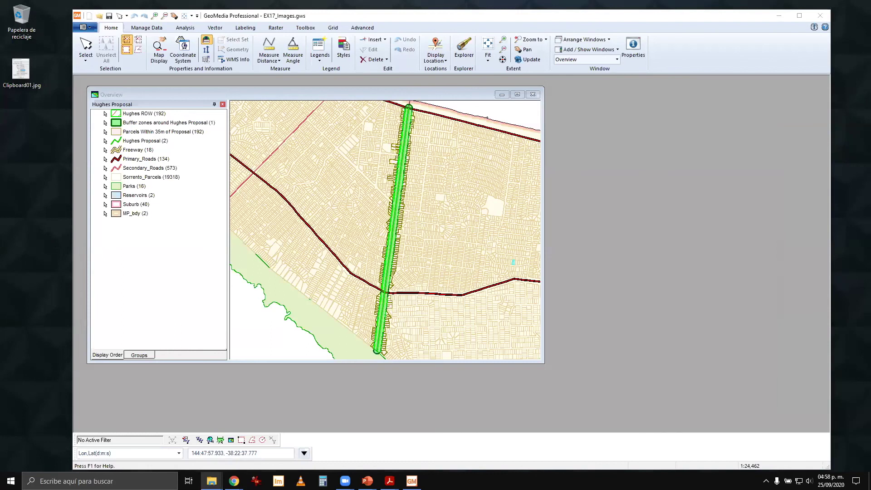
Enlarge the Overview map window and fit all features in the view
click(542, 364)
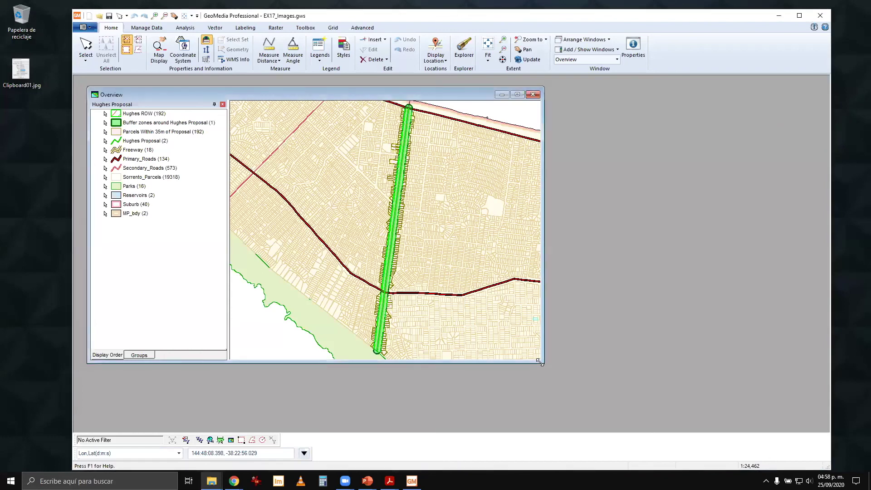
drag(540, 361, 579, 423)
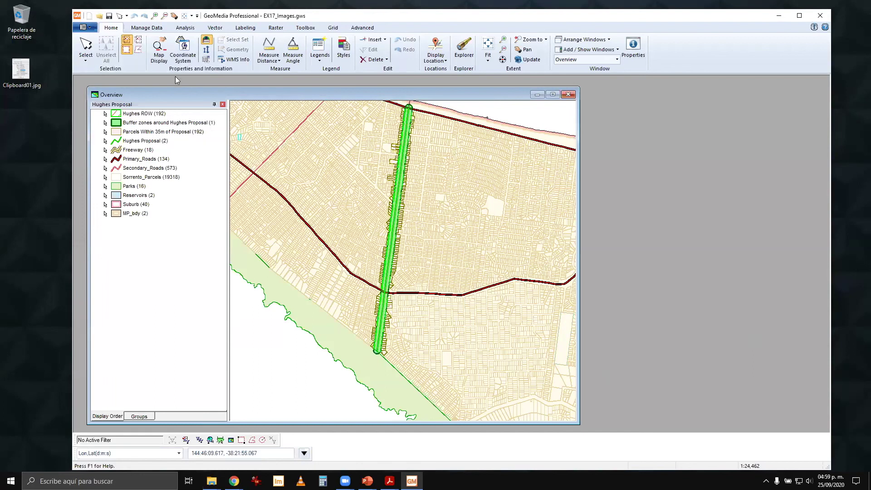
click(184, 17)
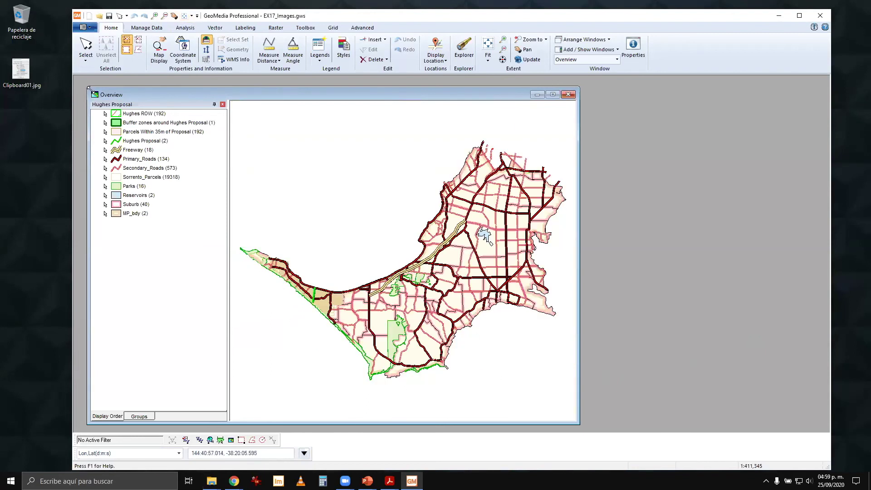
Start a new warehouse based on the AccessTemplate.mdt template
click(138, 30)
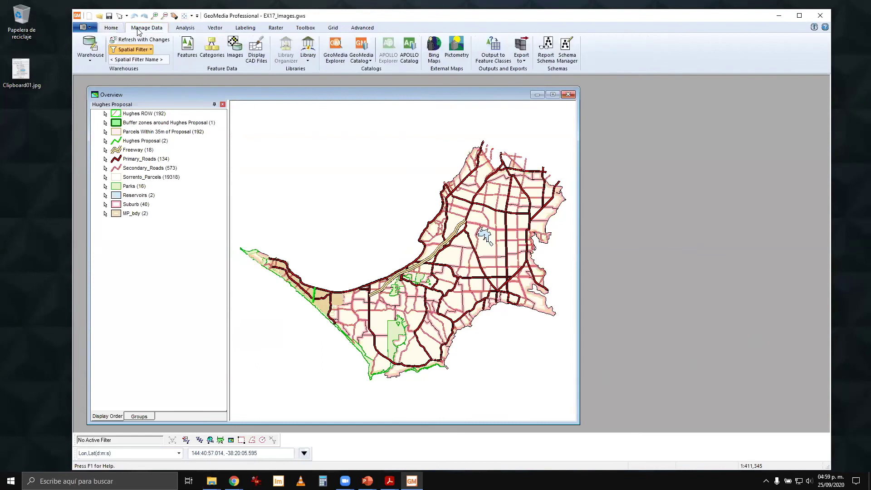
click(87, 60)
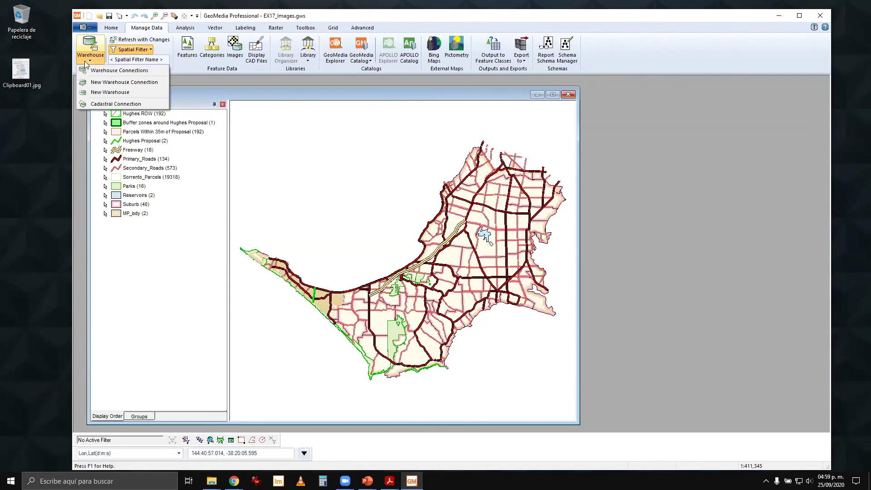
click(95, 93)
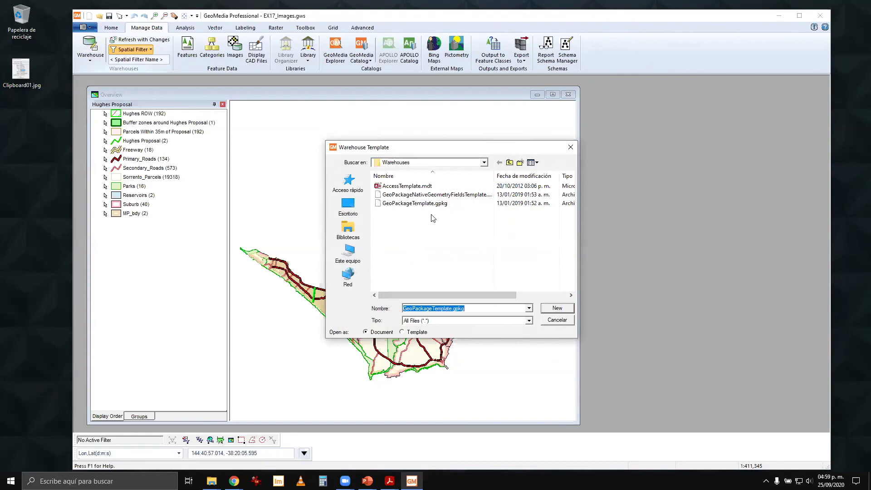
click(407, 189)
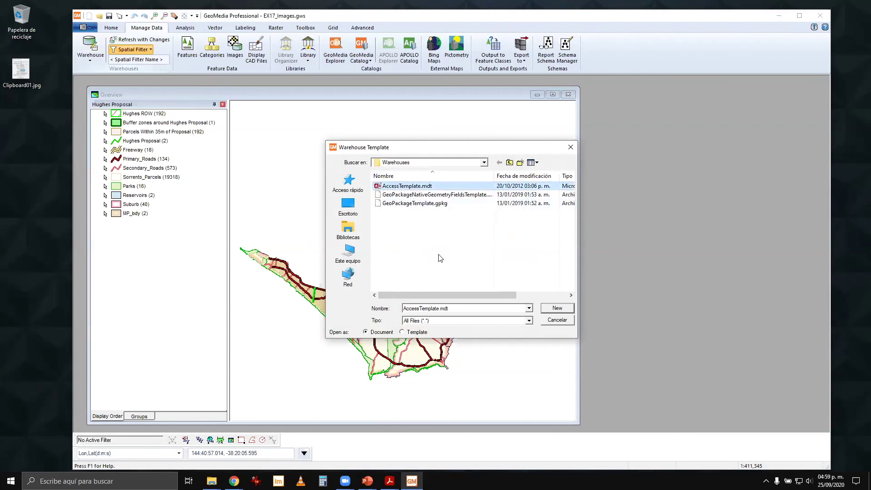
click(566, 309)
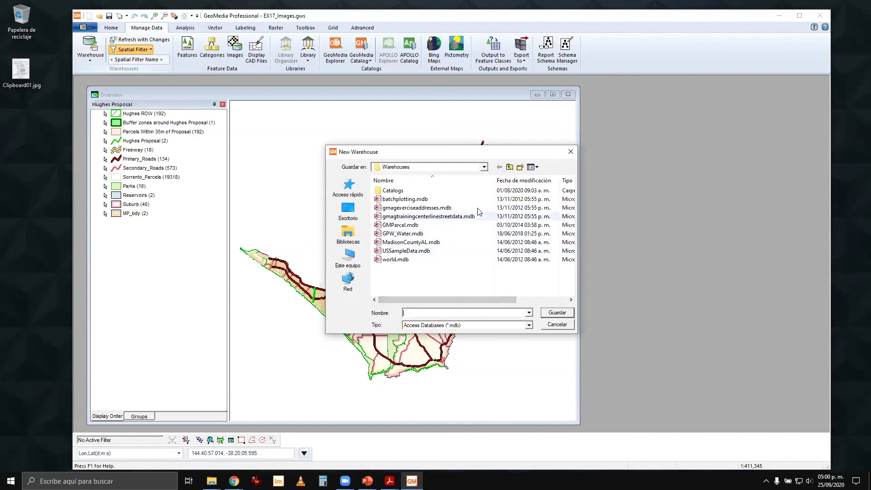
Save the new Access warehouse as images_warehouse in the C:\Australia\Warehouses folder
click(483, 167)
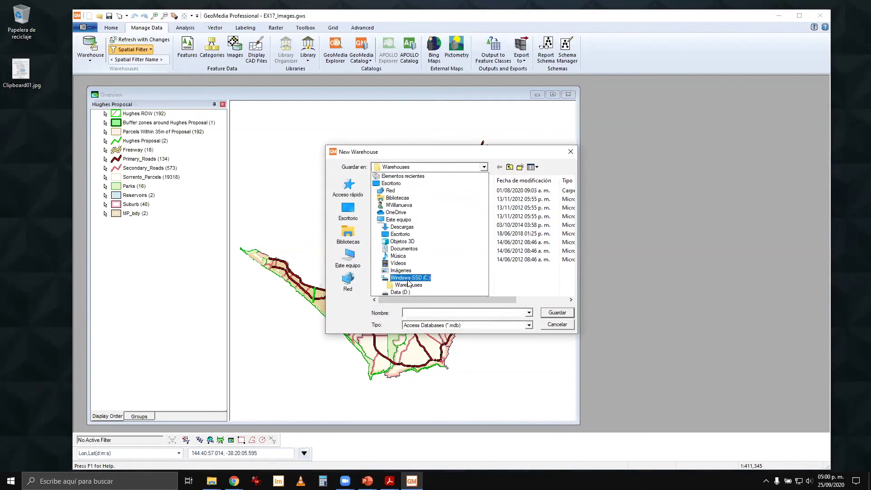
click(408, 279)
click(396, 208)
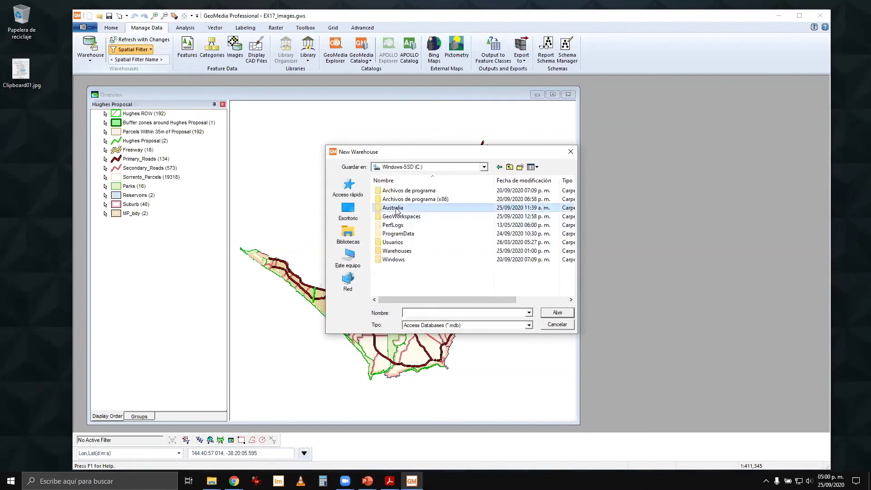
double_click(397, 208)
double_click(399, 191)
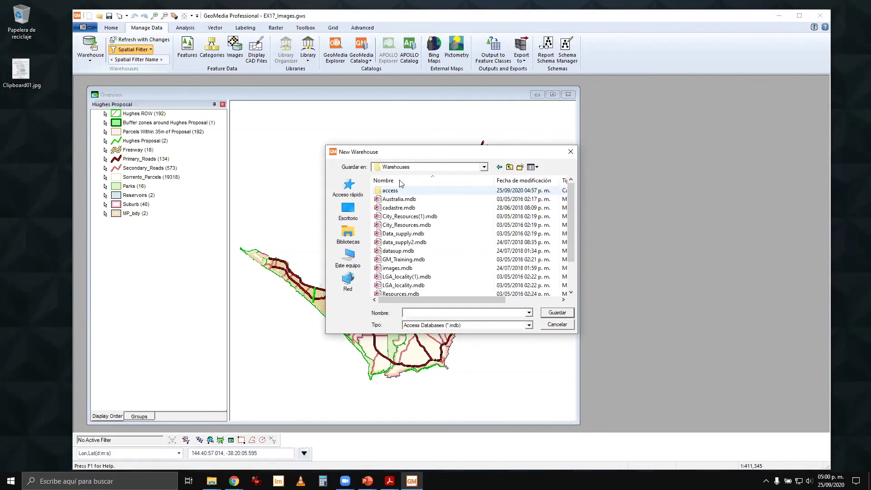
click(484, 166)
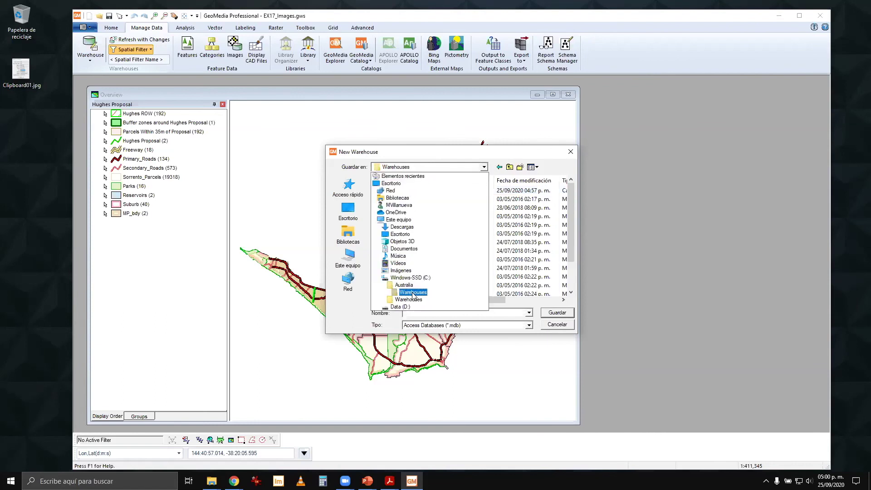
click(461, 160)
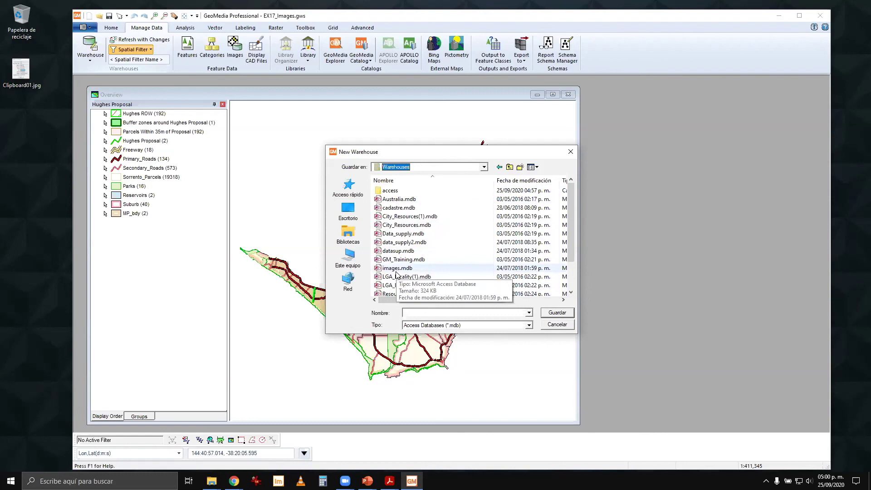
click(475, 312)
text(images_)
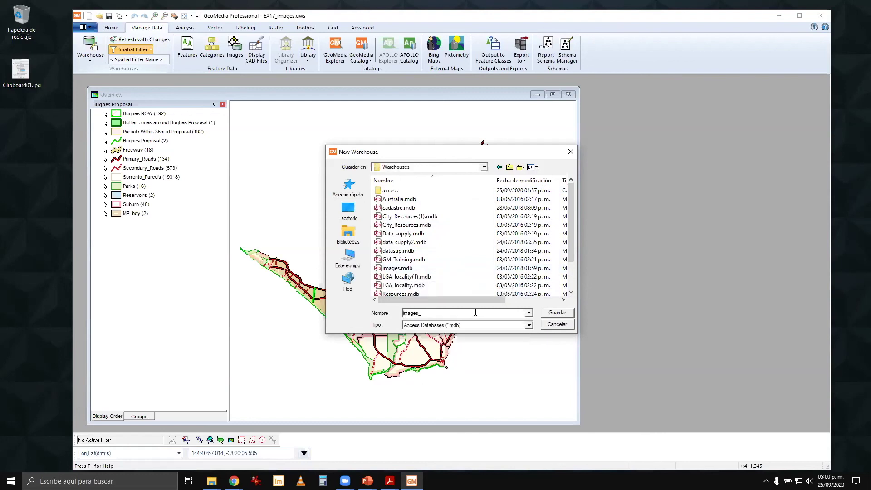
text(warehouse)
click(557, 312)
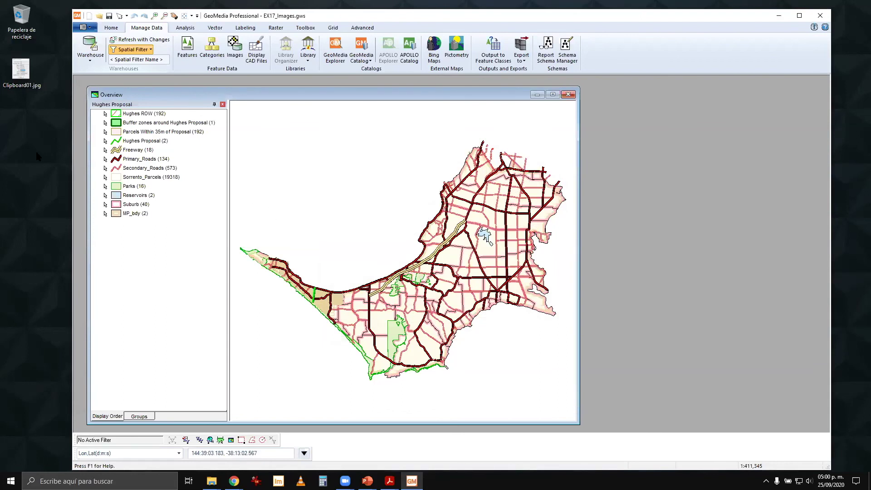
Check the images_warehouse entry in the list of warehouse connections, and close the list
click(90, 50)
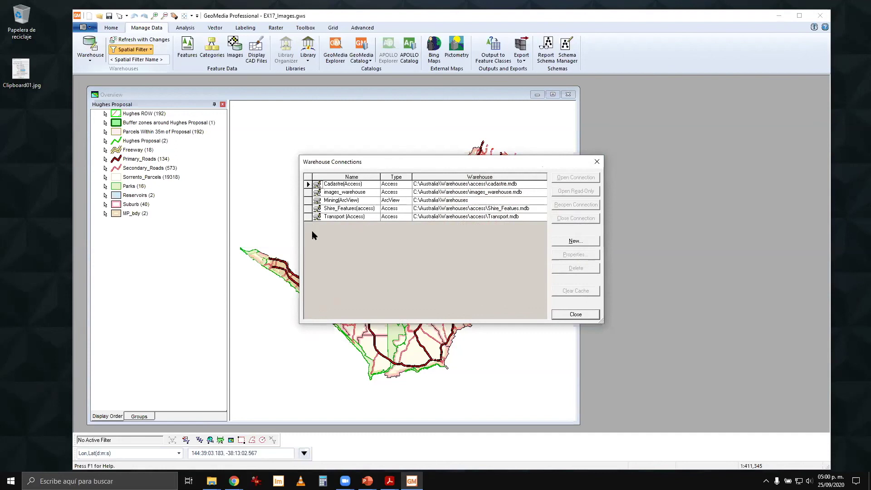
click(307, 193)
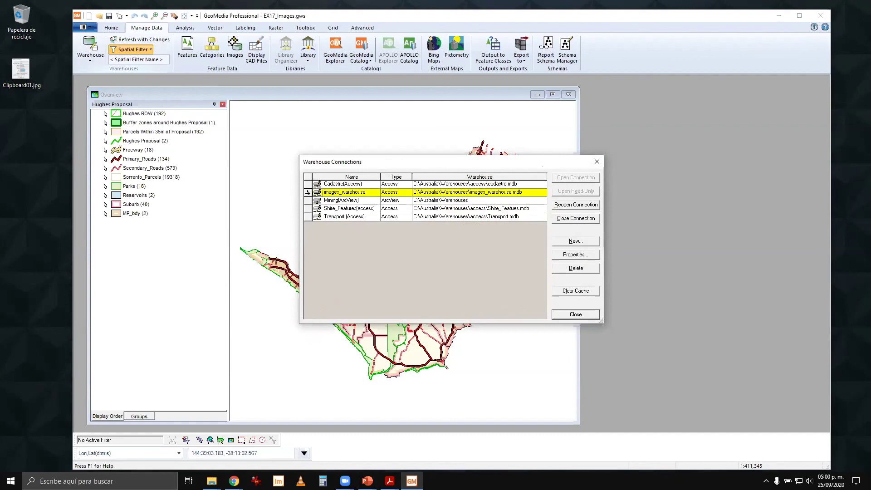
click(458, 282)
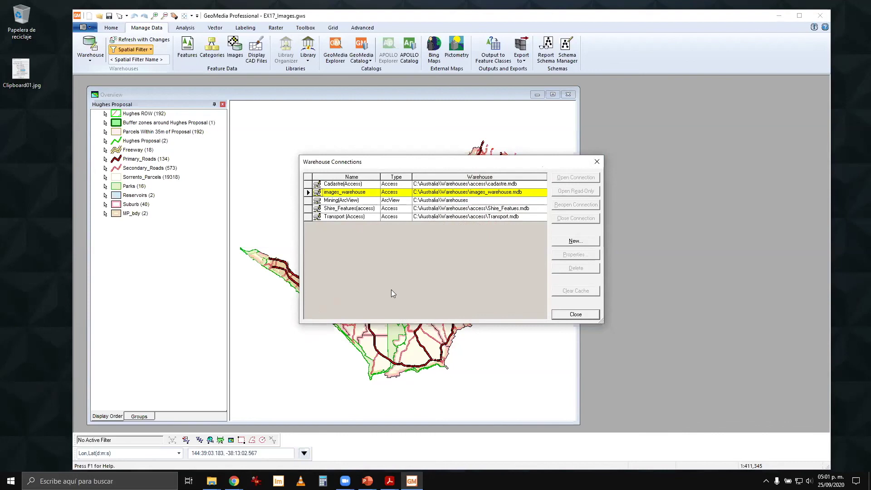
click(569, 314)
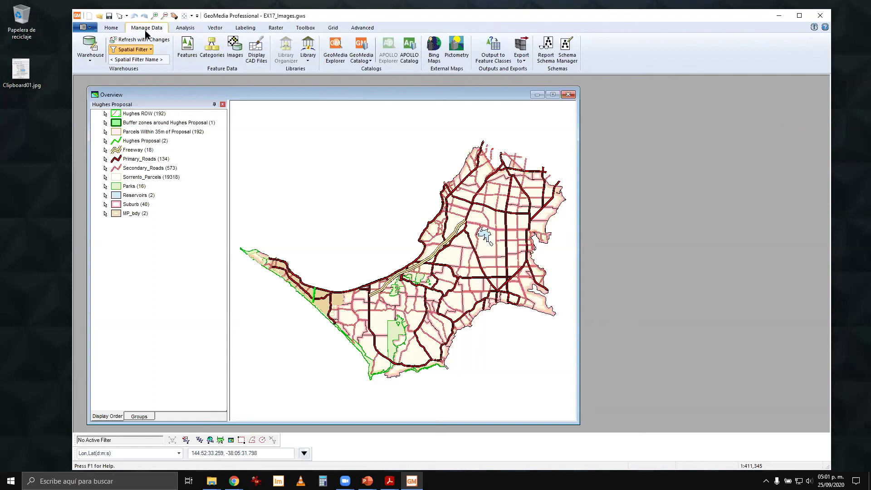
Start inserting georeferenced images and set the georeference mode to GeoTIFF
click(282, 28)
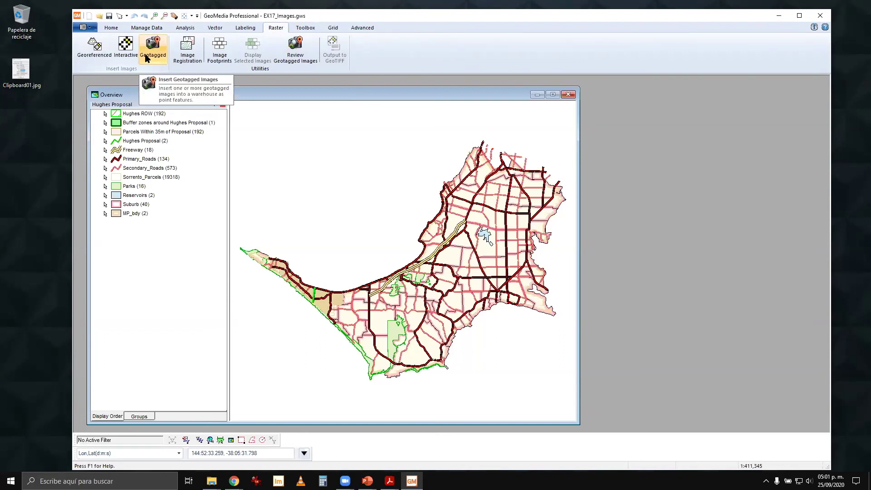
click(90, 55)
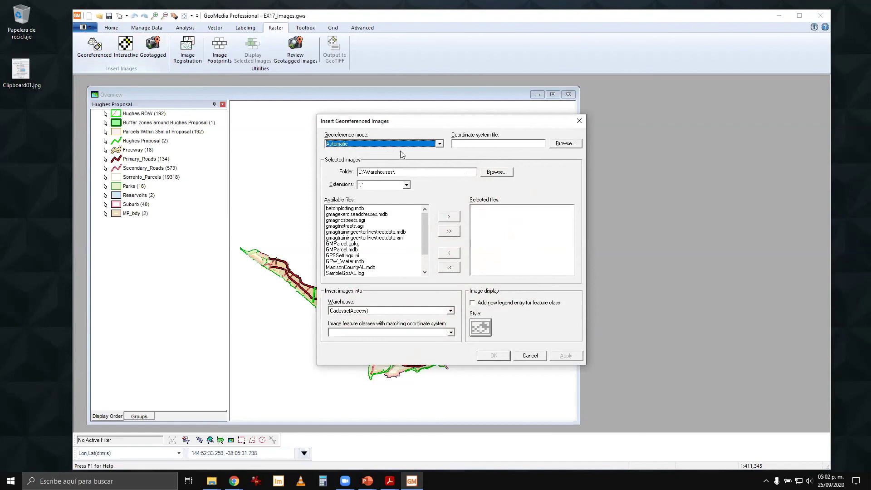
click(439, 144)
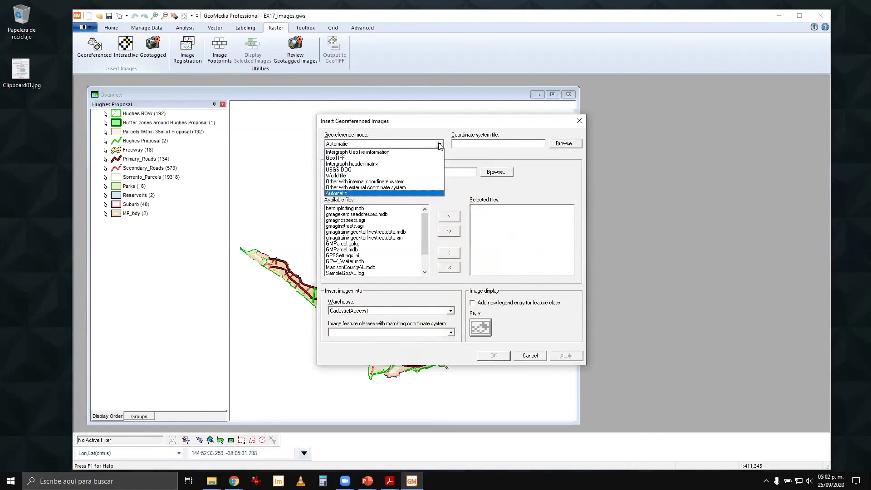
click(373, 158)
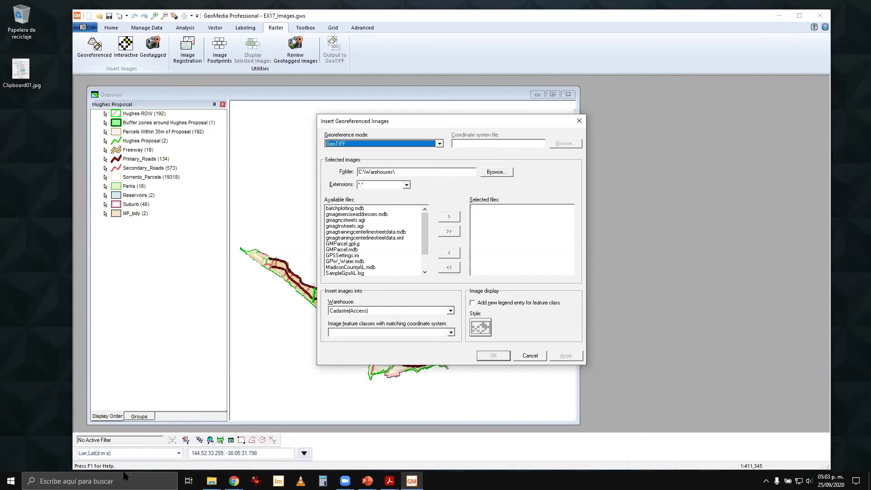
Launch the Define Coordinate System File utility from the GeoMedia Desktop 2020 programs
click(11, 480)
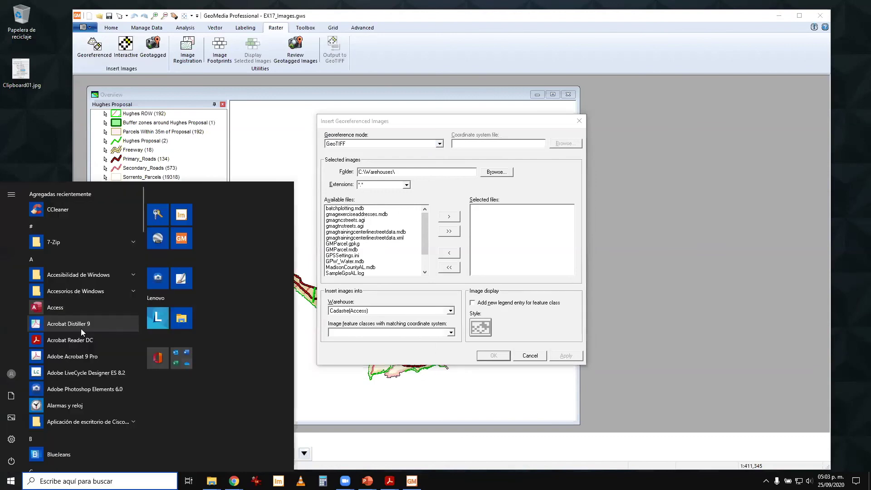
scroll(81, 328, down, 4)
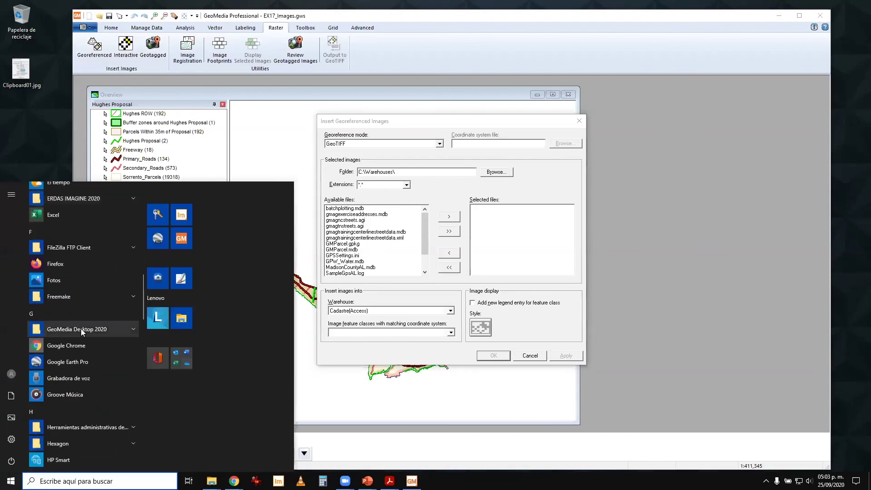
click(128, 329)
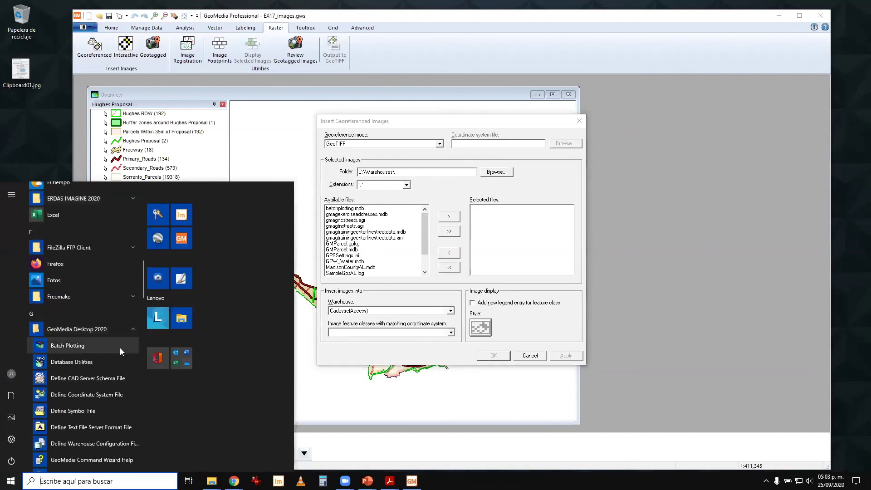
scroll(120, 347, down, 4)
scroll(119, 348, up, 4)
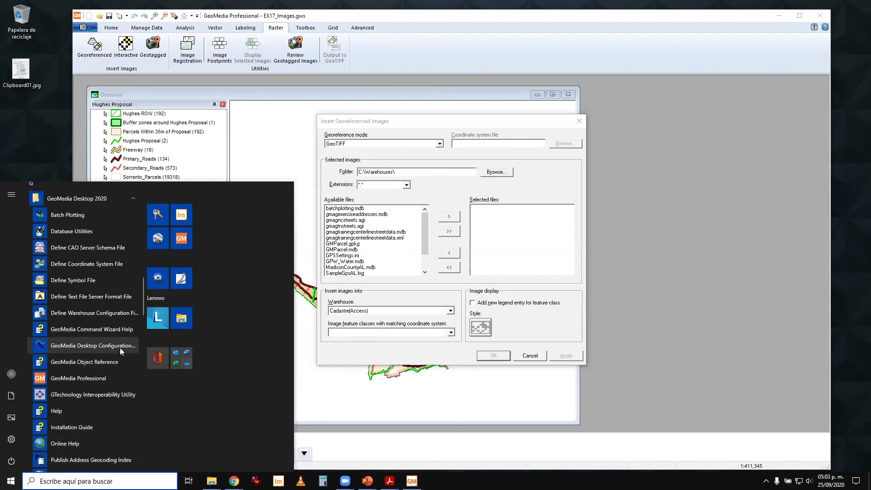
click(70, 264)
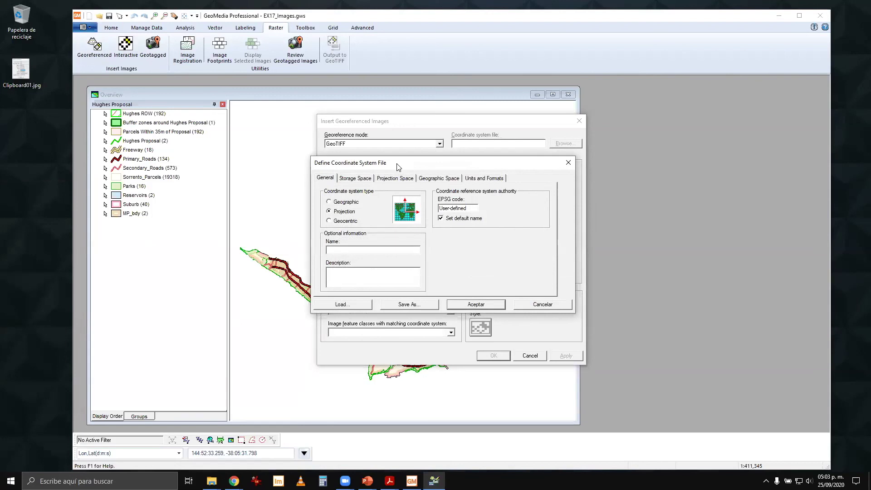
Move the coordinate system definition window aside and name the coordinate system UTMCDMX
drag(397, 166, 564, 158)
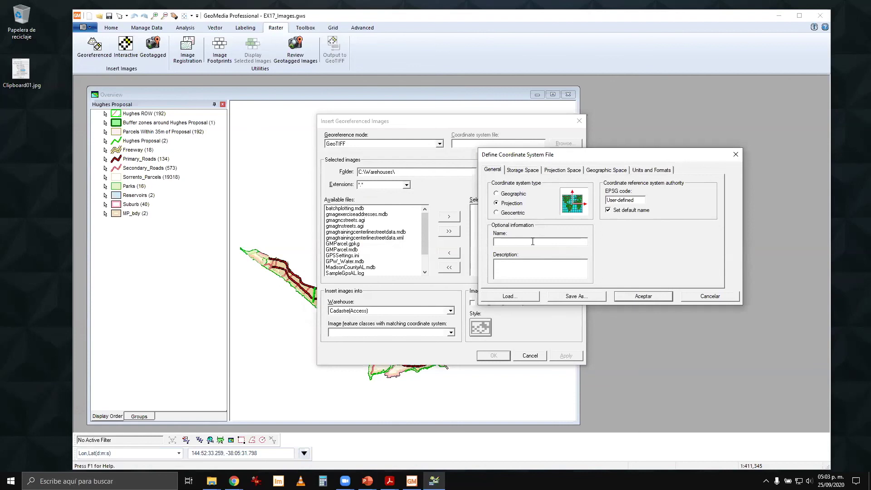
text(TM)
text(MX14)
key(BackSpace)
key(BackSpace)
key(BackSpace)
key(BackSpace)
text(CDMX)
Set the projection algorithm to Universal Transverse Mercator and choose the UTM zone in its projection parameters
click(564, 170)
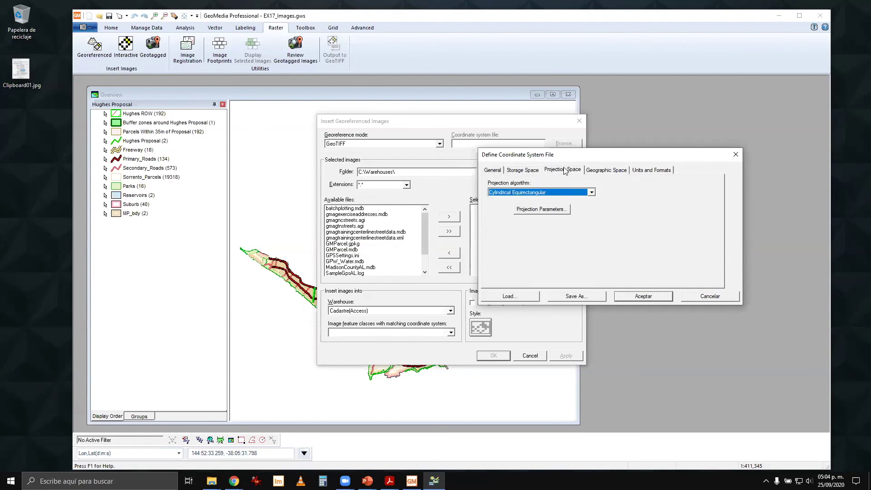
click(592, 193)
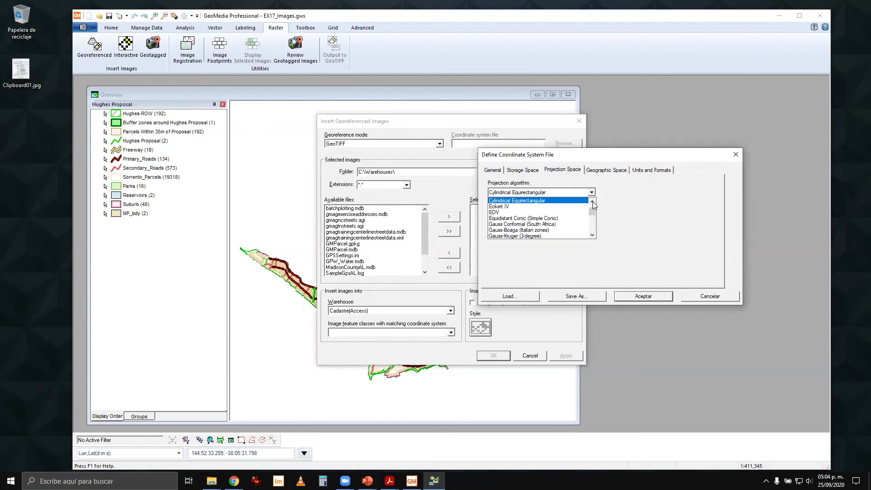
drag(593, 205, 594, 234)
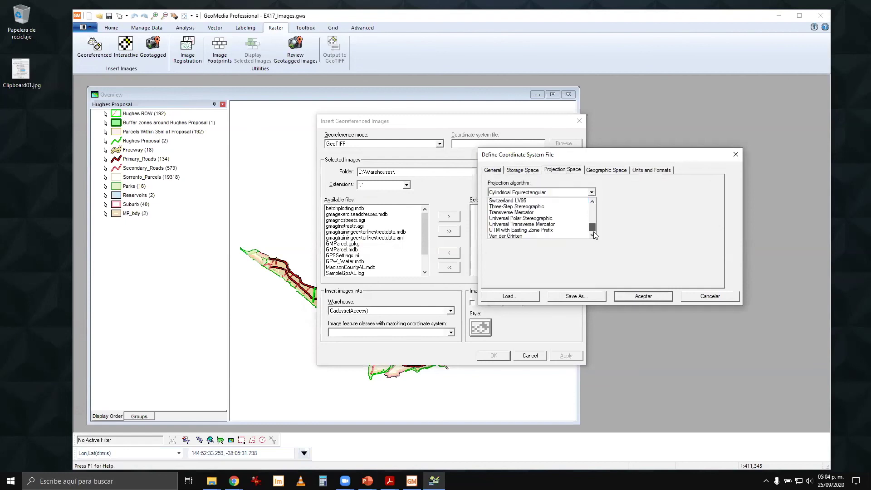
click(522, 225)
click(539, 211)
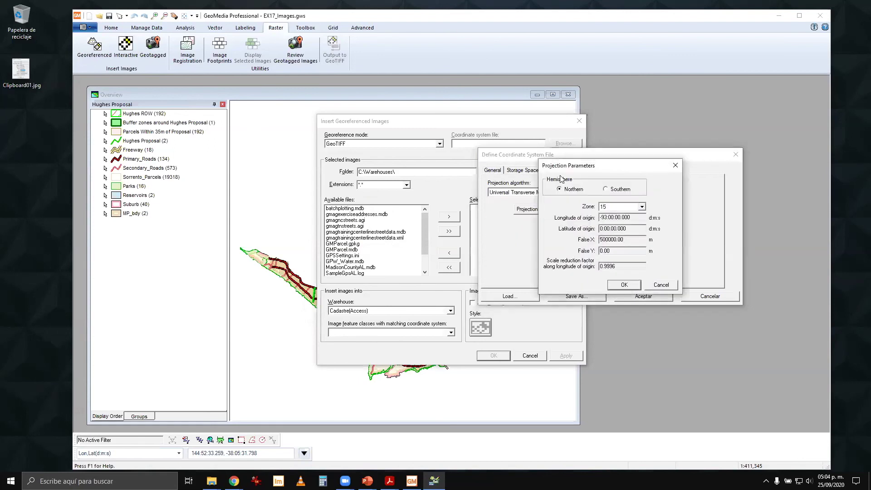
click(644, 208)
click(642, 215)
click(617, 215)
click(625, 284)
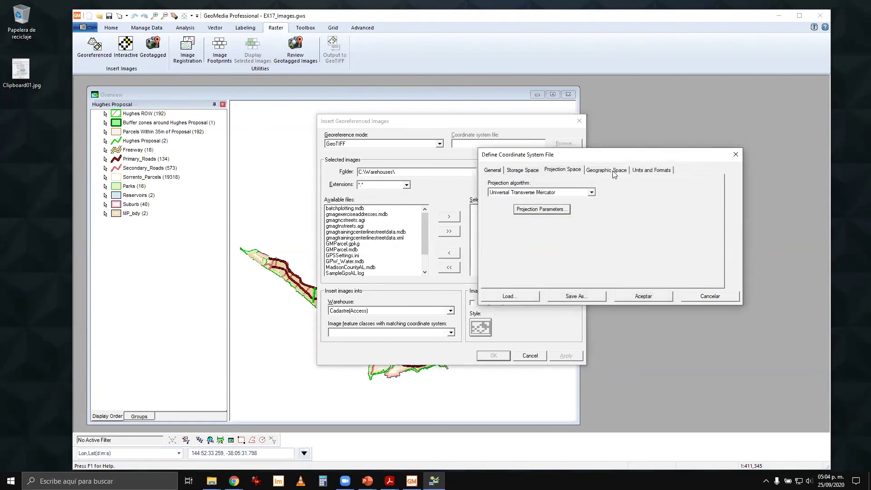
Review the geographic space and projection space settings of the coordinate system definition
click(612, 171)
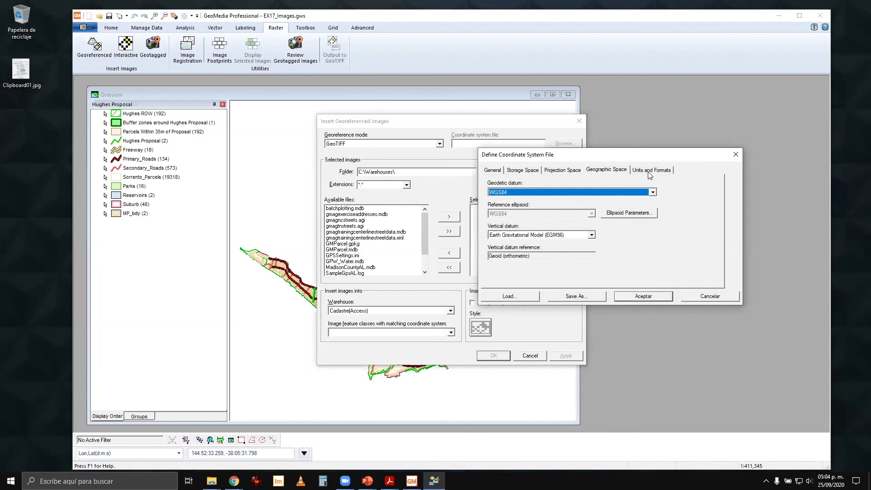
click(567, 171)
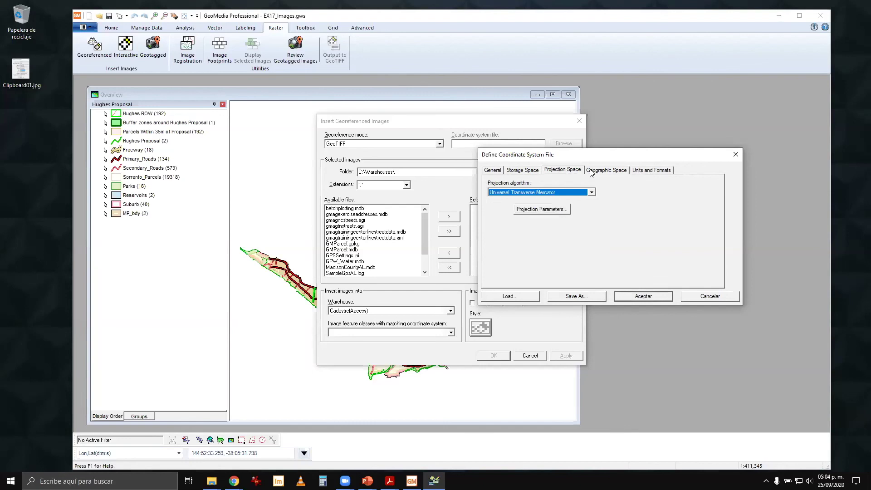
click(615, 170)
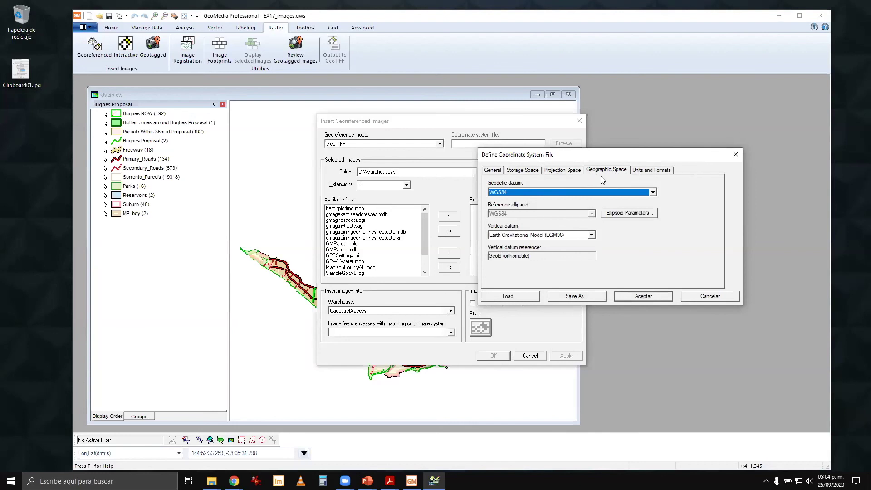
Bring up saving the definition as UTMCDMX.csf, cancel the save, and close the coordinate system definition without keeping it
click(594, 298)
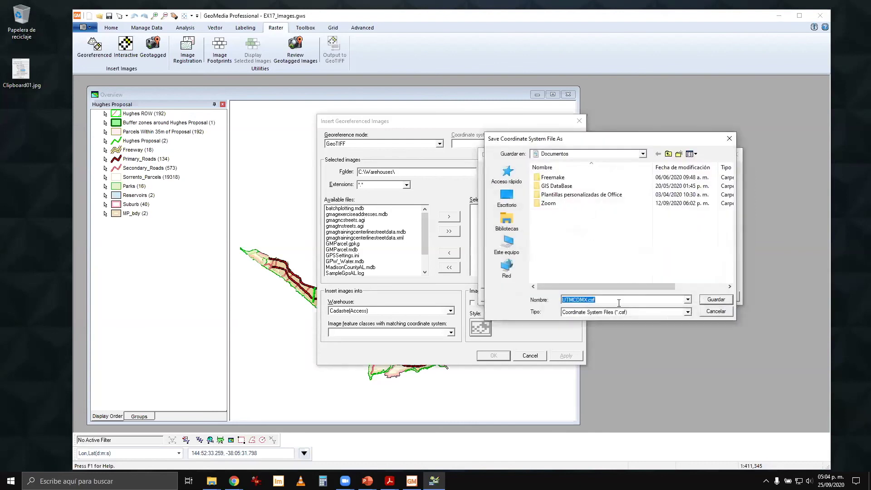
click(643, 299)
click(714, 312)
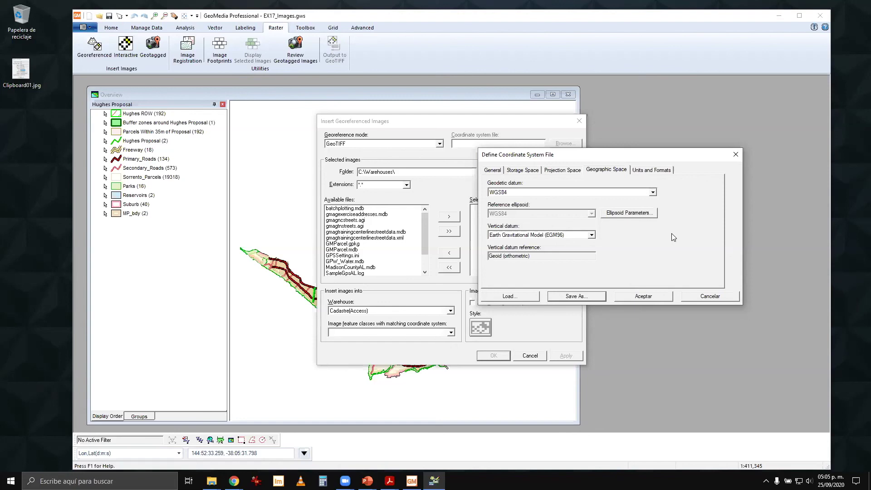
click(705, 297)
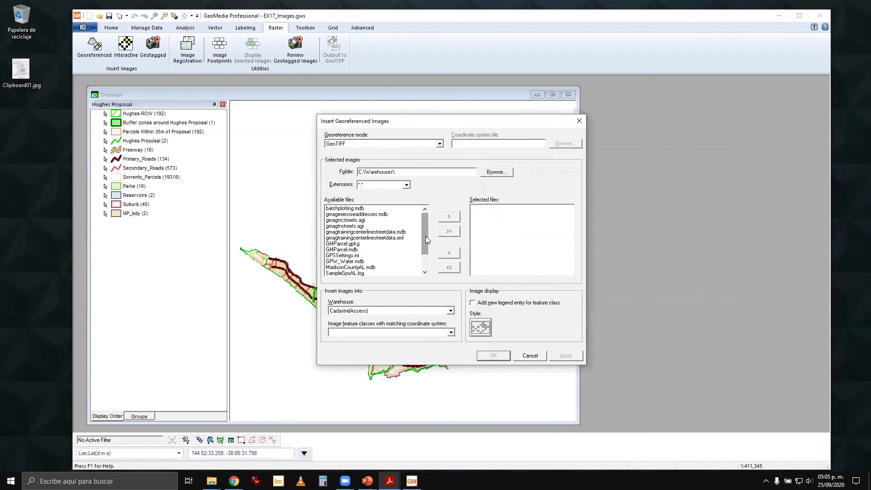
Set the source folder of the georeferenced images to C:\Australia\Warehouses
click(490, 177)
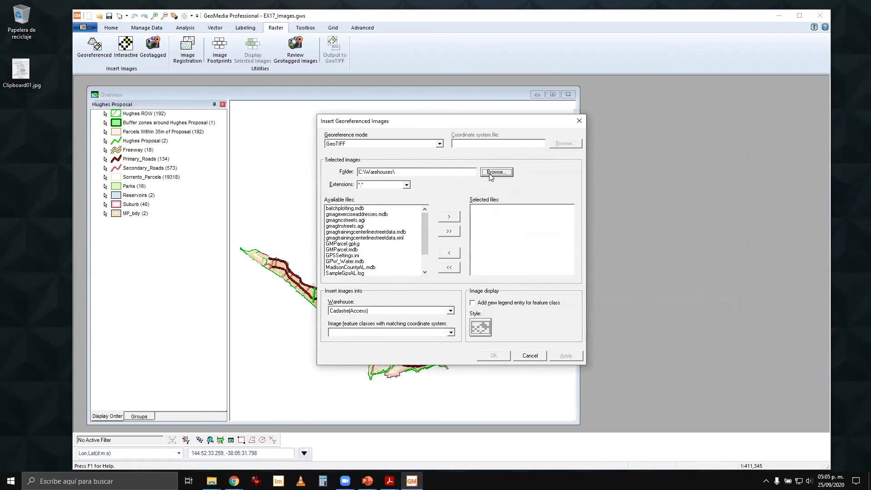
click(478, 150)
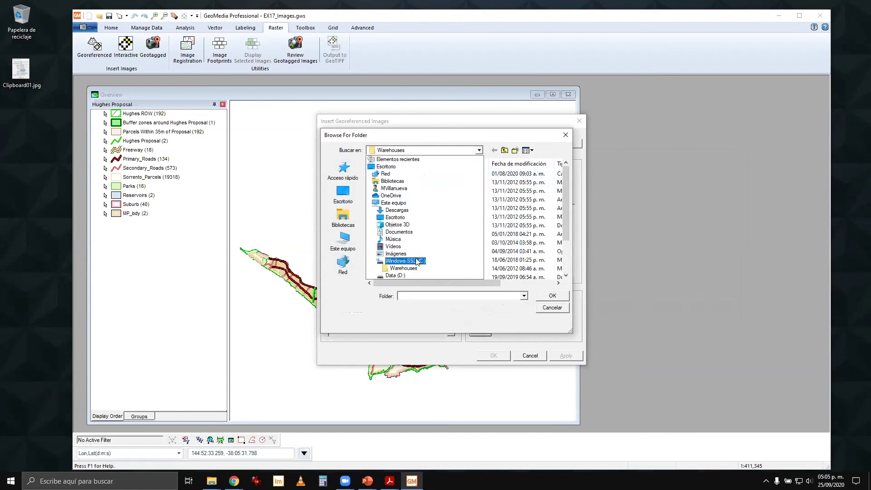
click(416, 261)
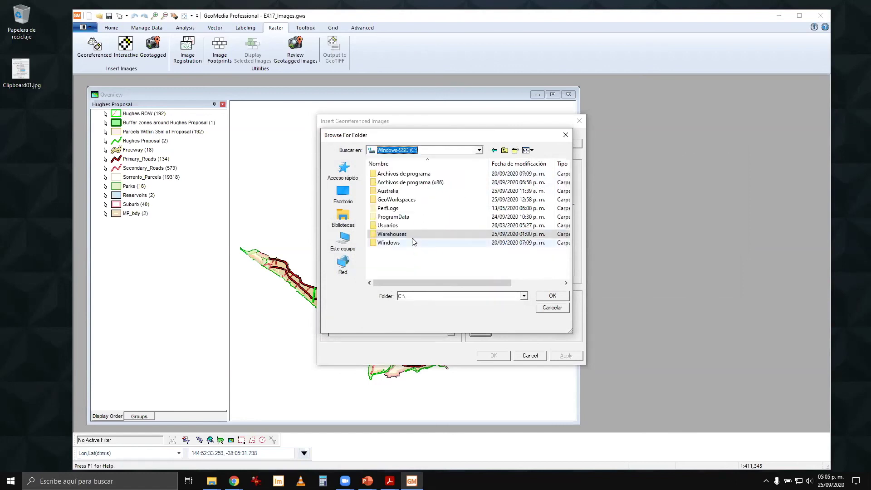
double_click(394, 193)
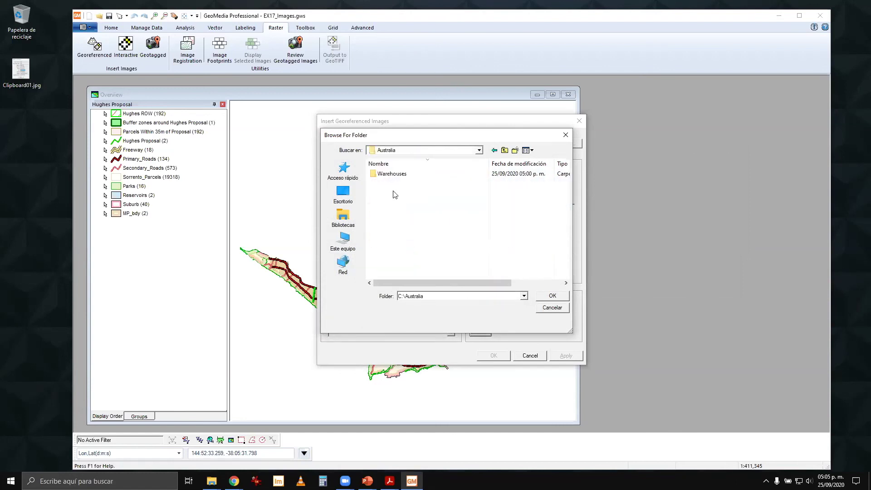
double_click(388, 175)
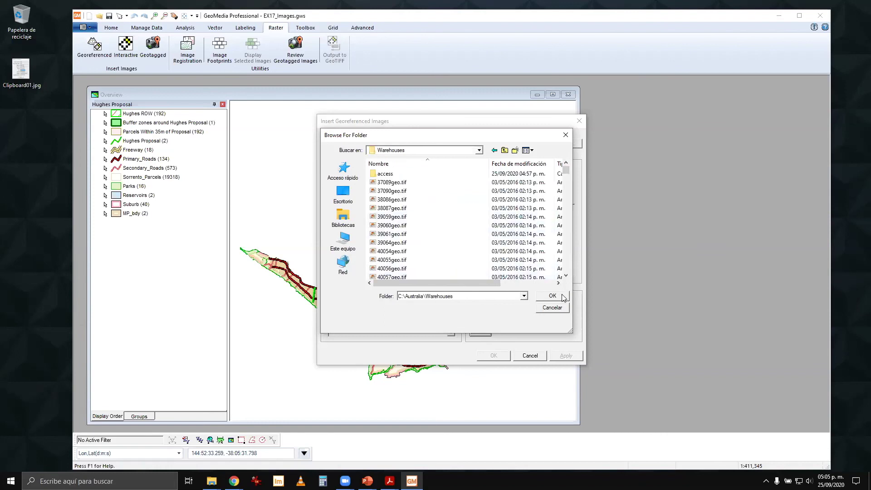
click(551, 296)
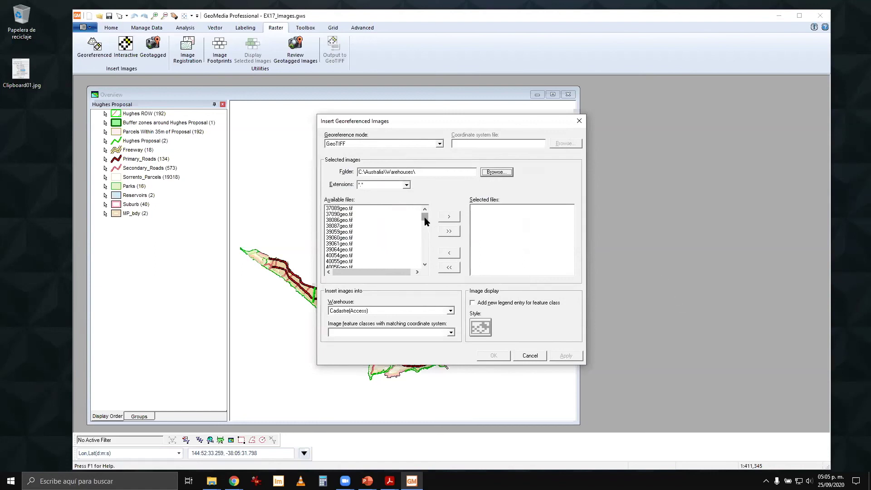
Highlight 37089geo.tif through 39064geo.tif, but try to add every available file in the folder to the selected files
drag(425, 220, 424, 231)
scroll(424, 234, down, 10)
scroll(425, 236, up, 15)
click(339, 209)
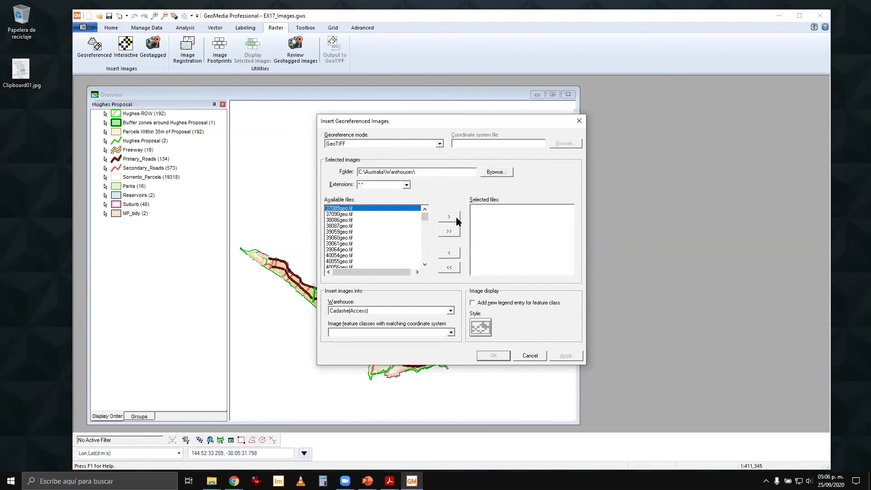
shift+click(340, 220)
shift+click(343, 226)
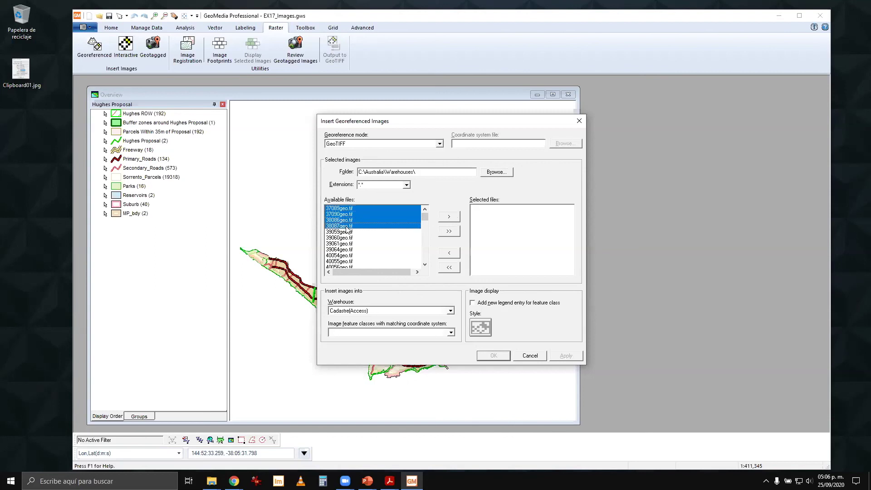
shift+click(345, 233)
shift+click(346, 238)
shift+click(347, 244)
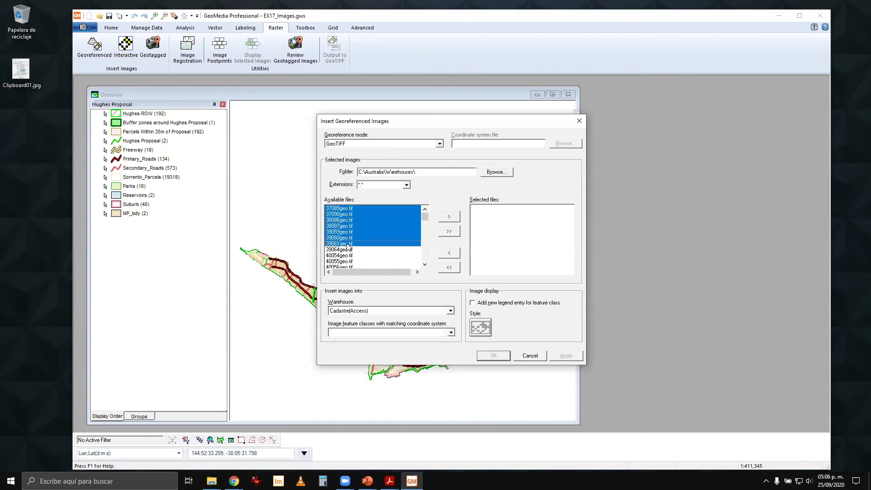
shift+click(346, 251)
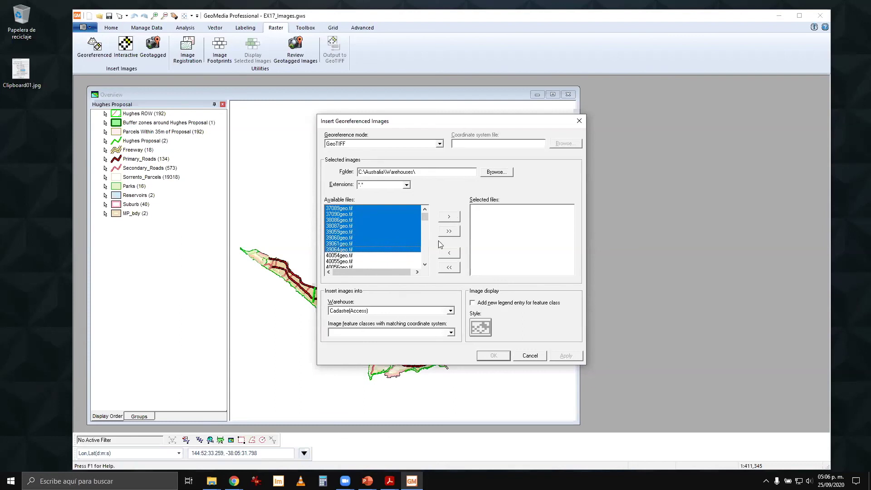
click(454, 230)
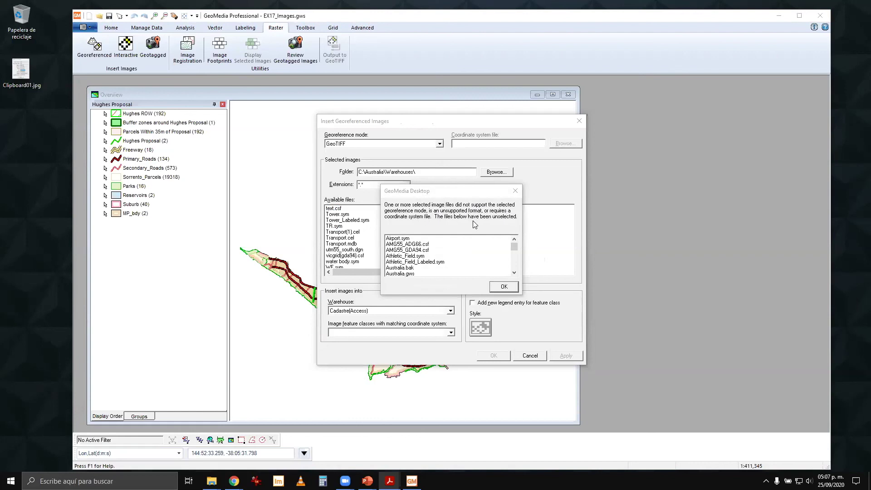
click(513, 245)
click(504, 287)
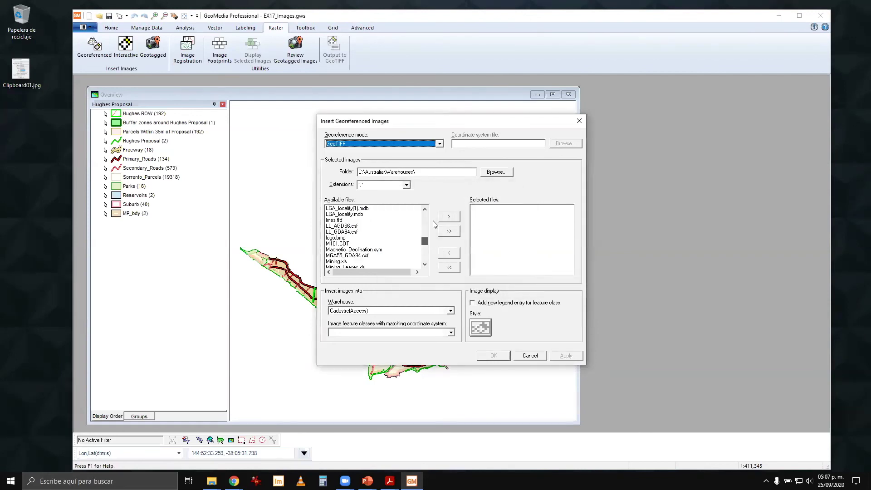
Add only the images 37089geo.tif through 39064geo.tif to the selected files
click(382, 208)
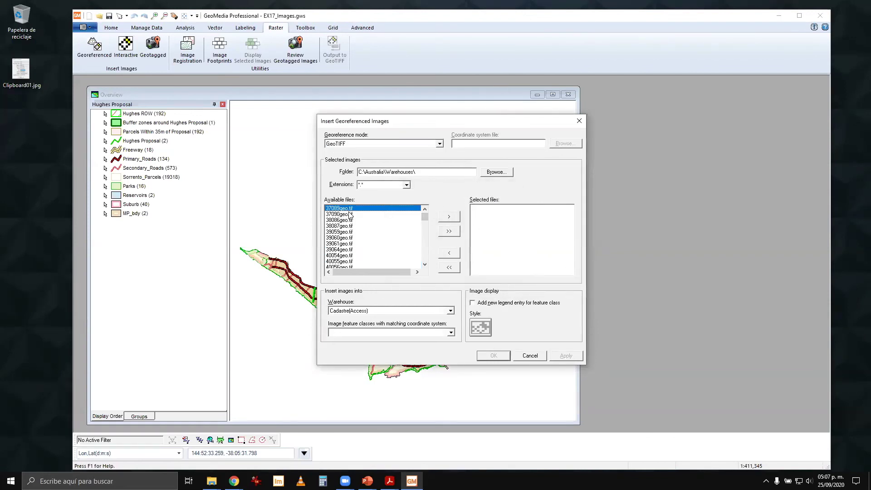
shift+click(344, 249)
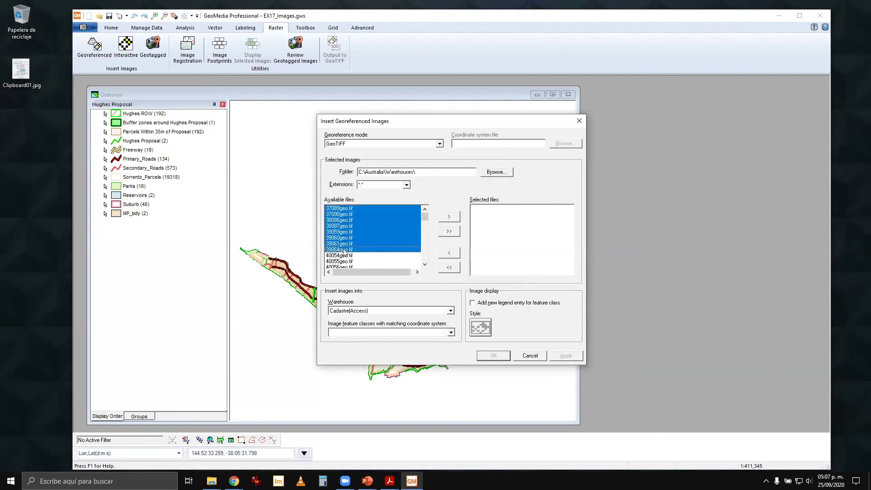
click(456, 218)
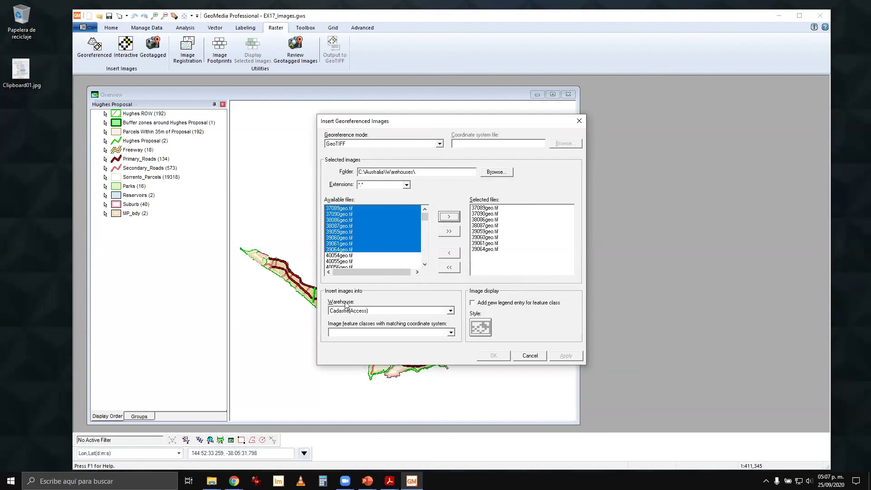
Insert the selected images into images_warehouse as a new image feature class named Mornington
click(450, 312)
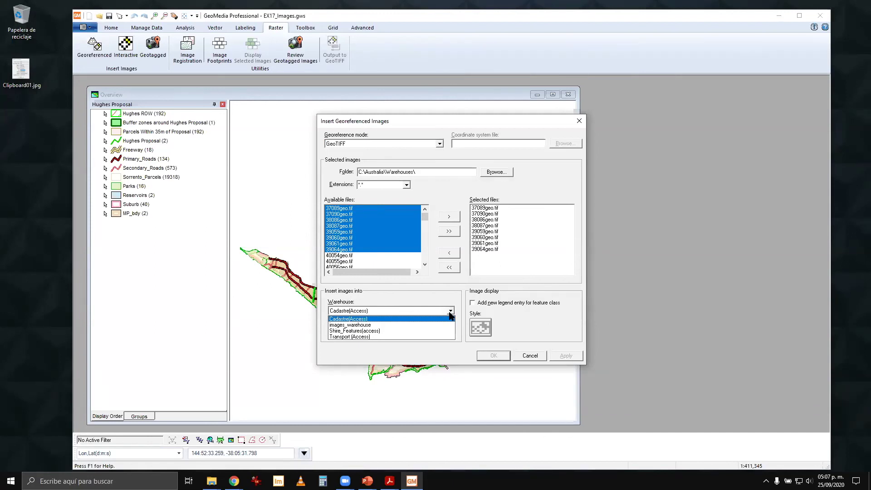
click(351, 324)
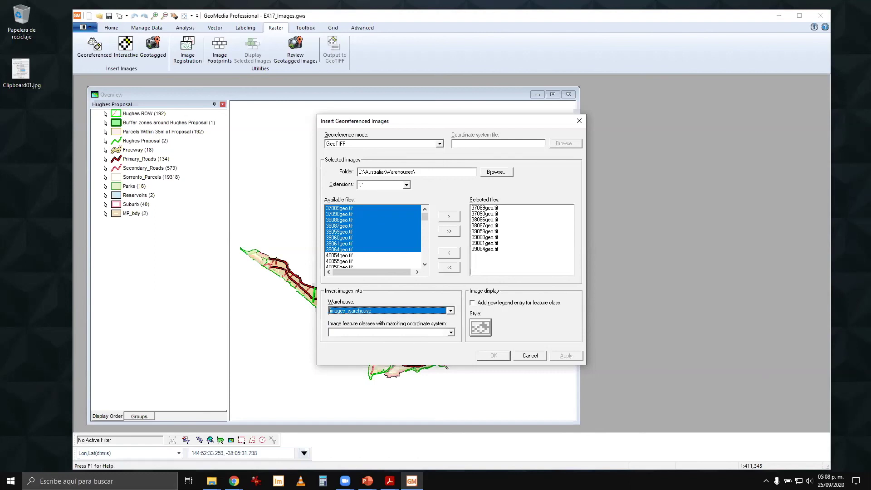
click(451, 334)
click(422, 332)
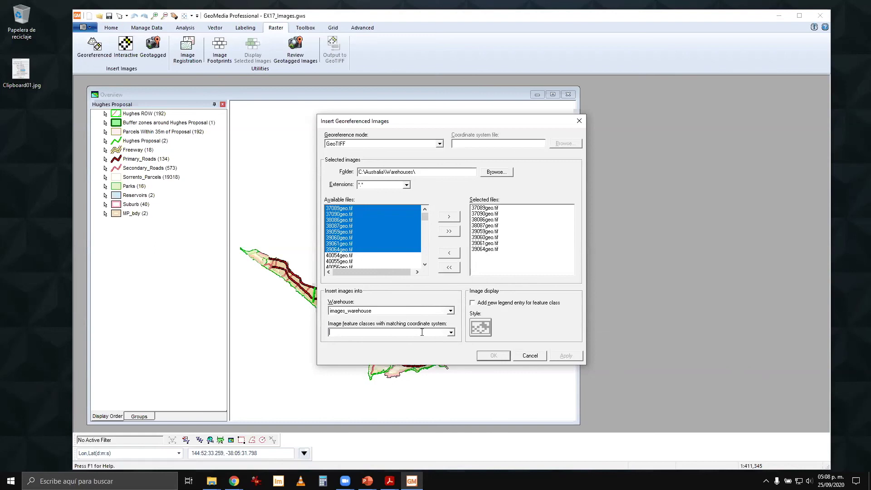
text(Mornington)
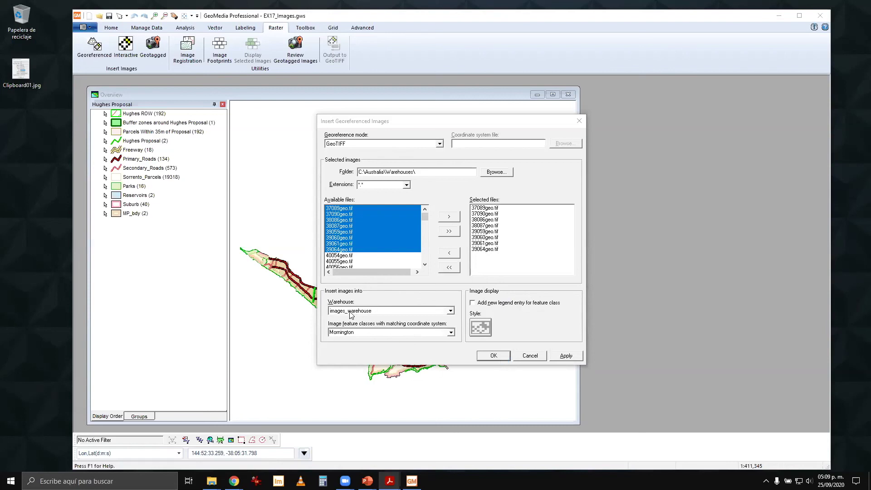
click(492, 354)
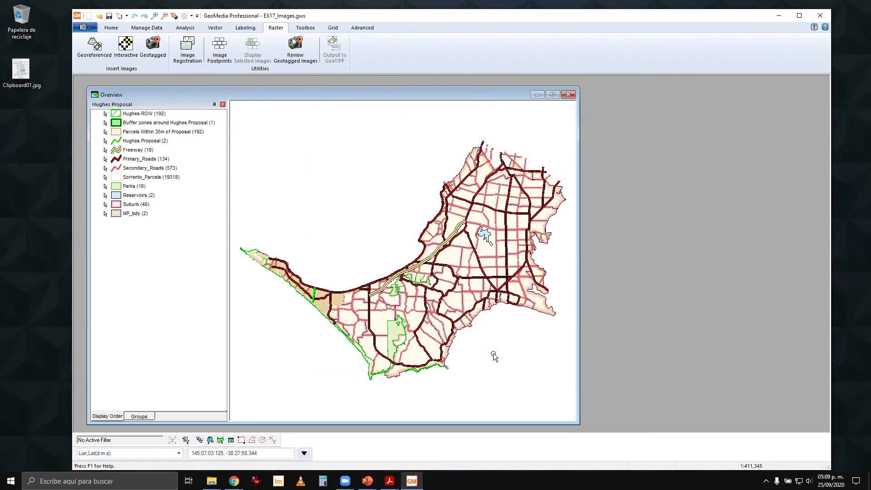
Add the Mornington feature class from images_warehouse to the map legend
click(112, 28)
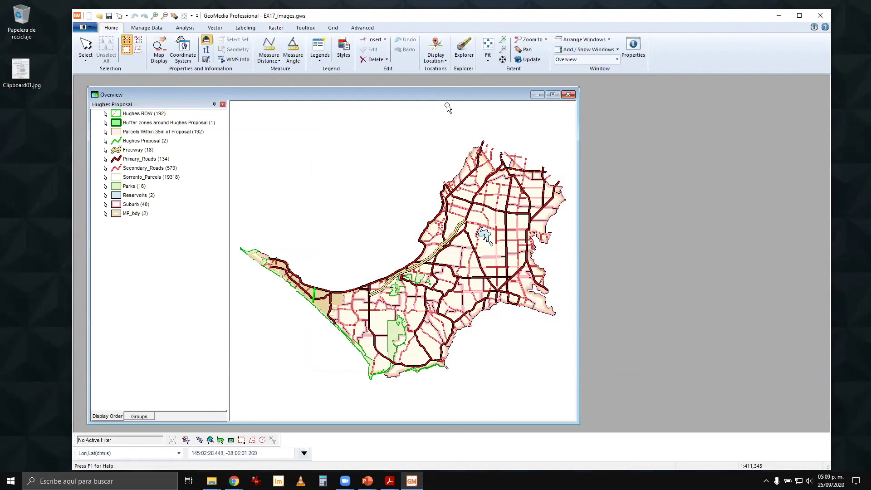
drag(449, 94, 449, 89)
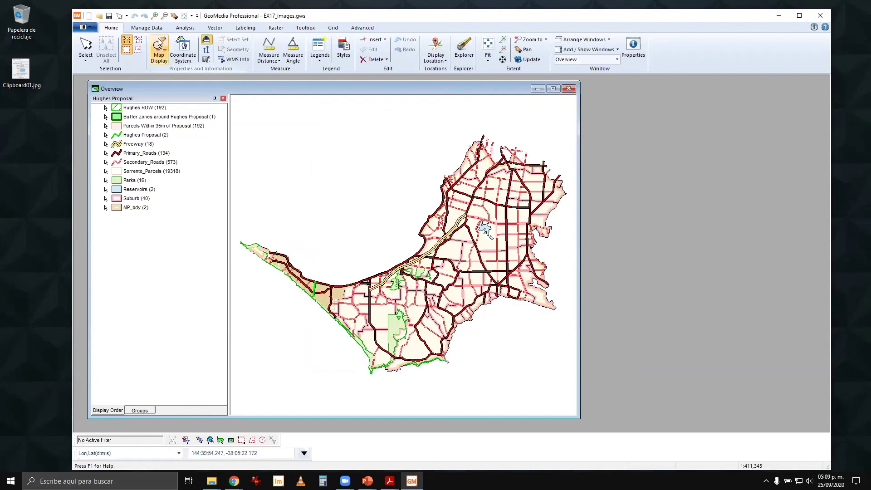
click(320, 57)
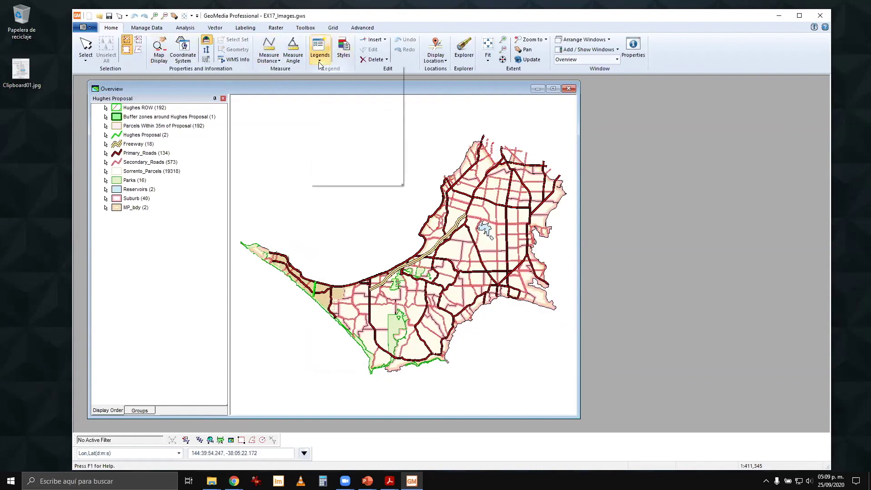
click(341, 80)
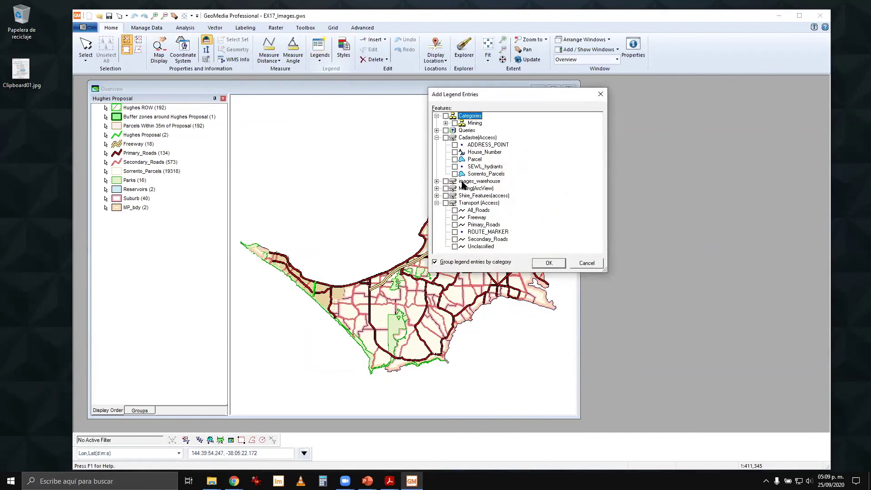
click(436, 181)
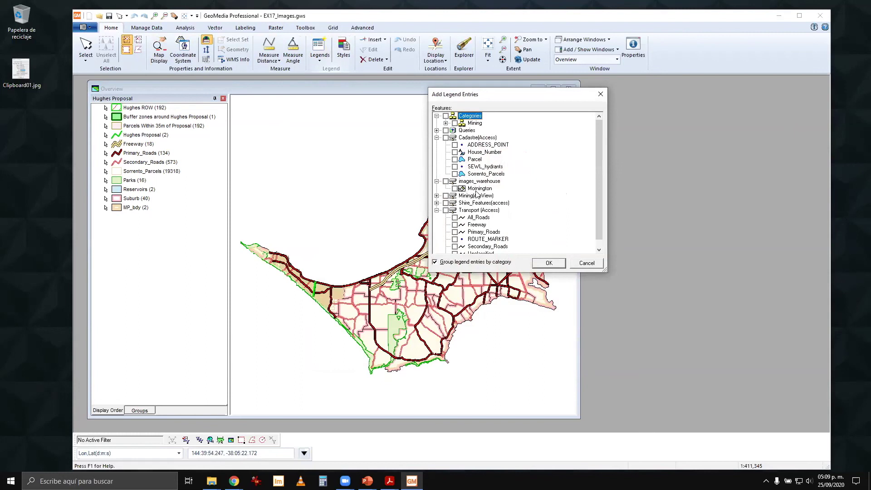
click(455, 189)
click(548, 263)
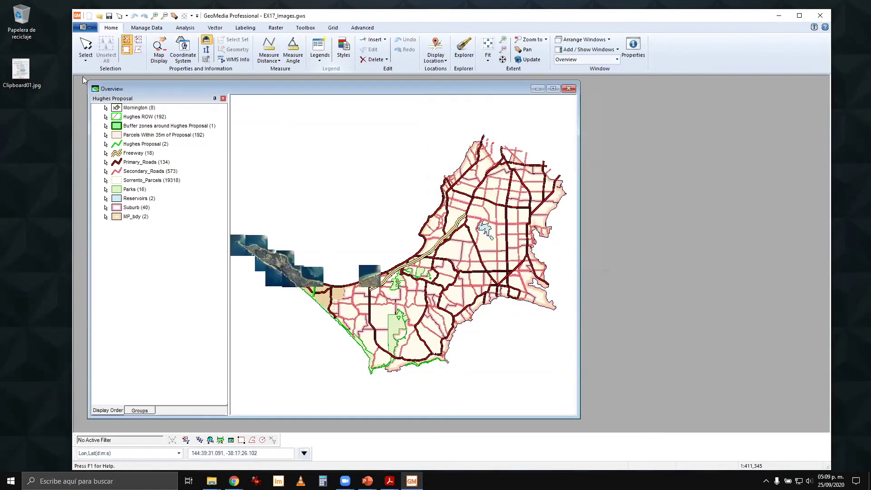
Move the Mornington entry below MP_bdy in the legend and show the western tip of the peninsula up close
drag(138, 126, 136, 224)
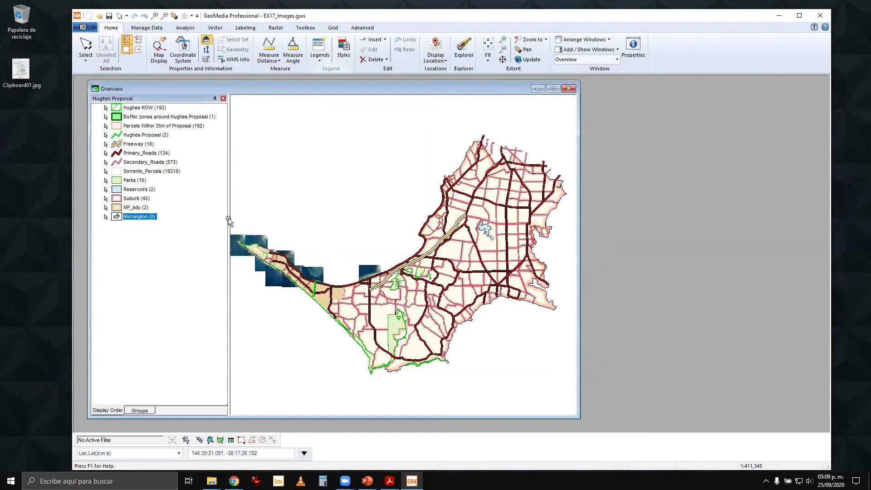
scroll(277, 266, up, 1)
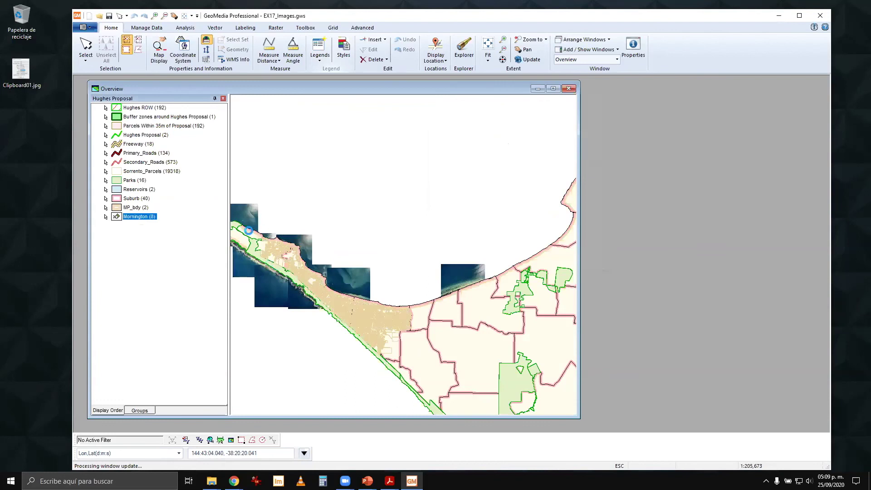
scroll(262, 232, up, 2)
drag(268, 224, 489, 283)
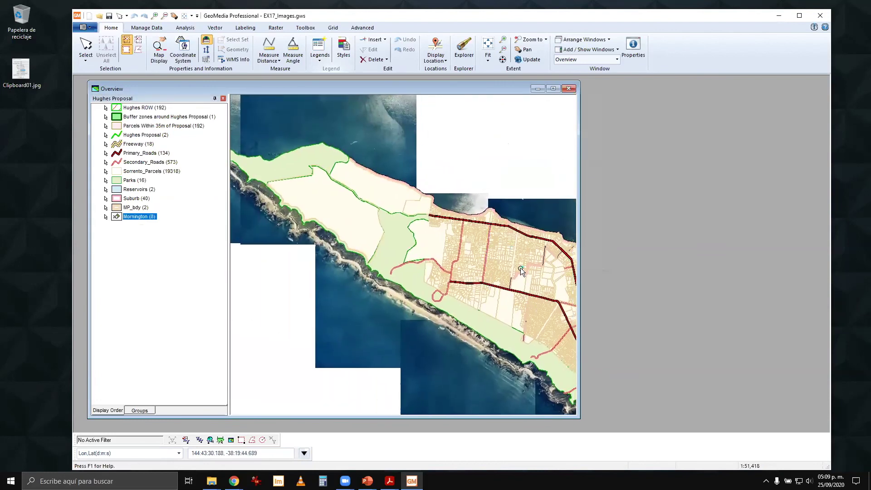
Set the fill translucency of the MP_bdy legend entry to 60%
scroll(521, 271, up, 1)
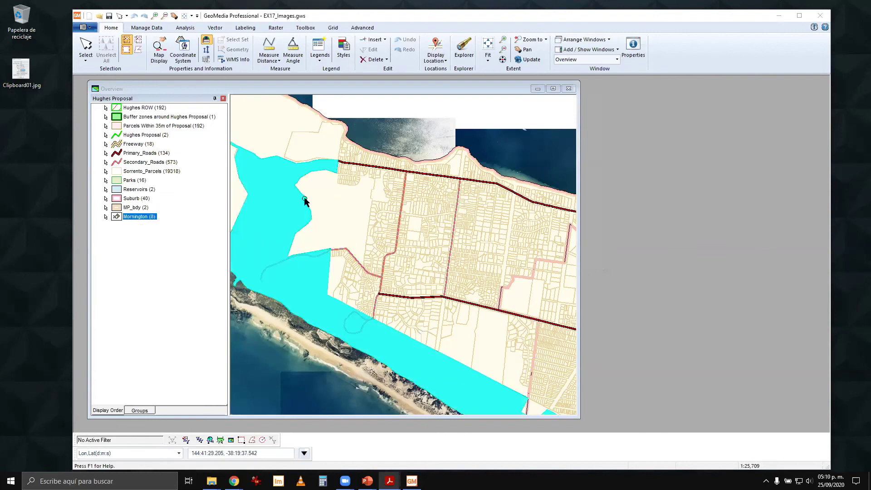
click(123, 290)
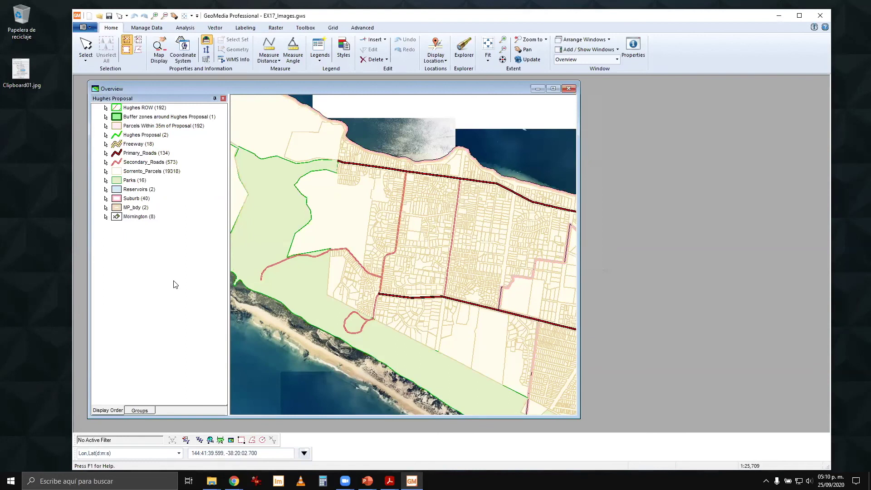
click(131, 208)
double_click(116, 210)
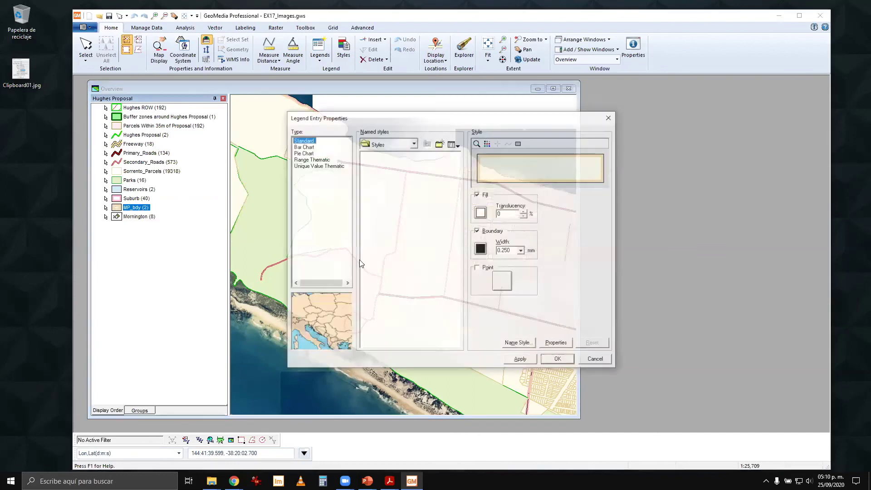
click(507, 214)
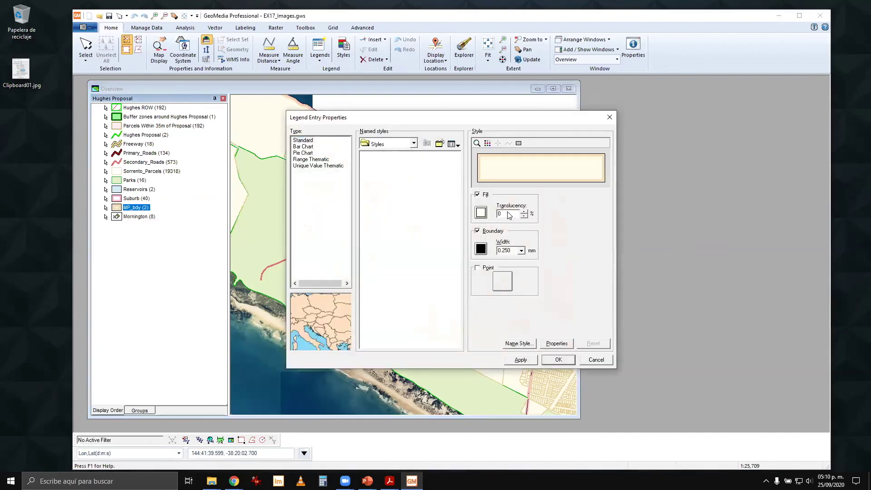
drag(507, 214, 496, 213)
text(60)
click(522, 360)
click(558, 359)
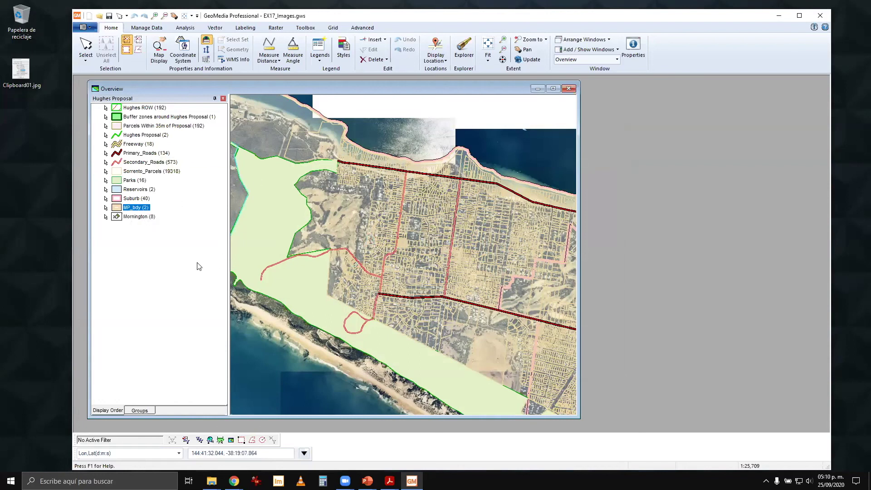
Turn off the display of the Parks and MP_bdy legend entries
click(129, 180)
right_click(133, 179)
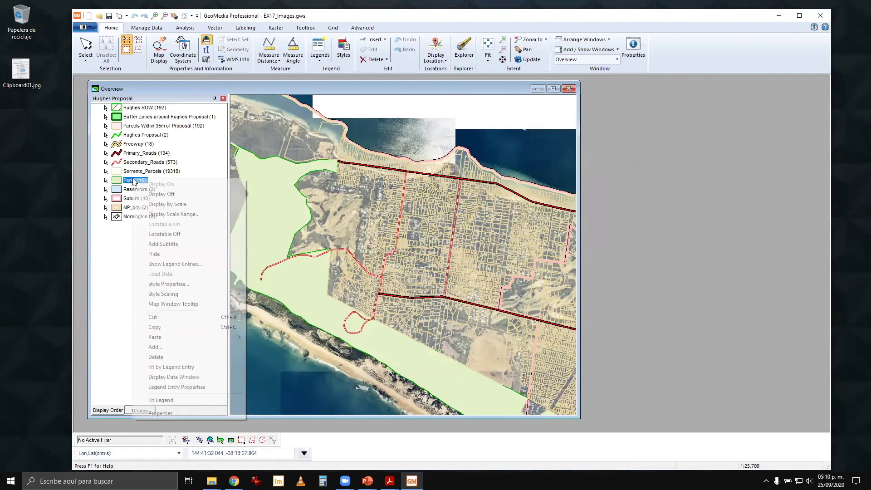
click(161, 194)
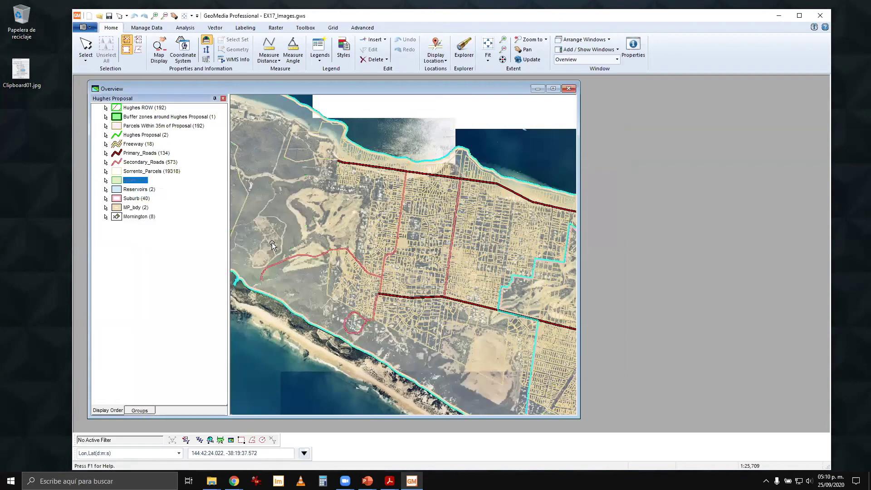
right_click(130, 209)
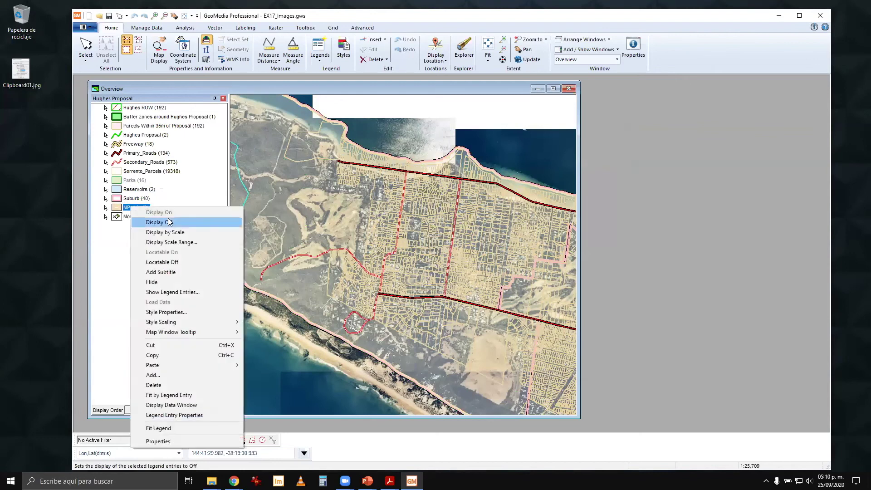
click(169, 223)
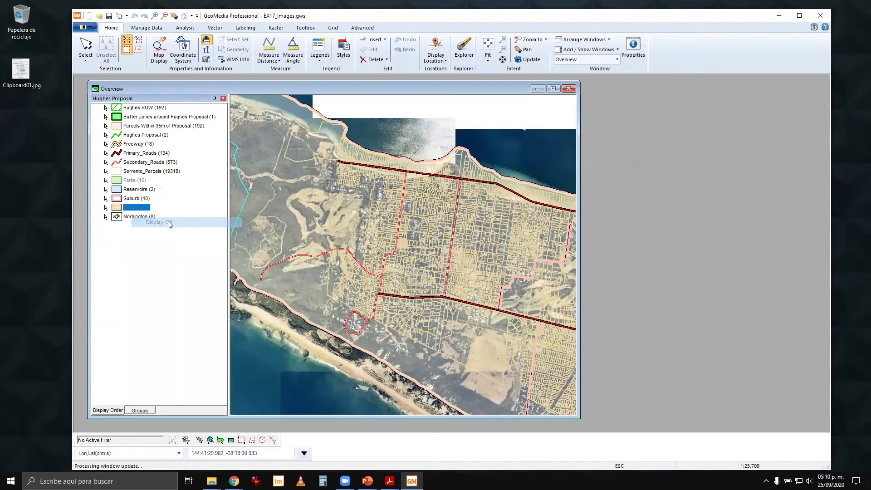
Examine how the Mornington images line up with the parcels, roads and coastline at several scales across the peninsula
scroll(487, 247, up, 2)
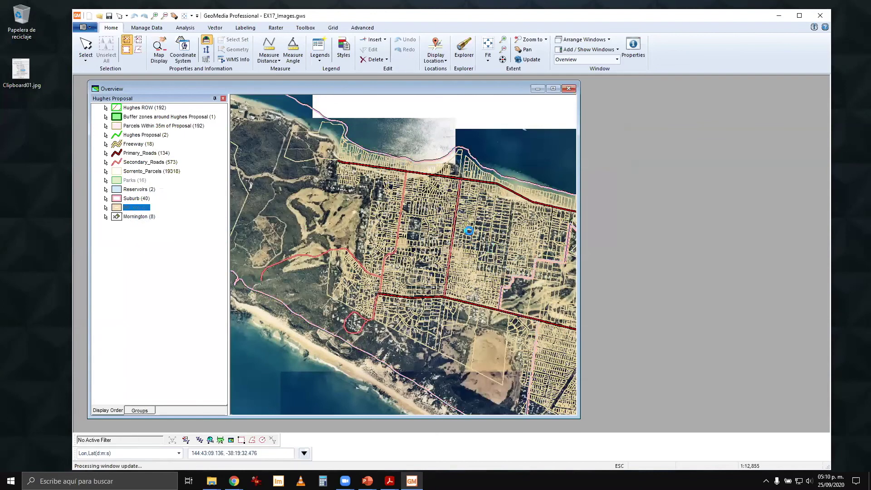
scroll(469, 230, down, 2)
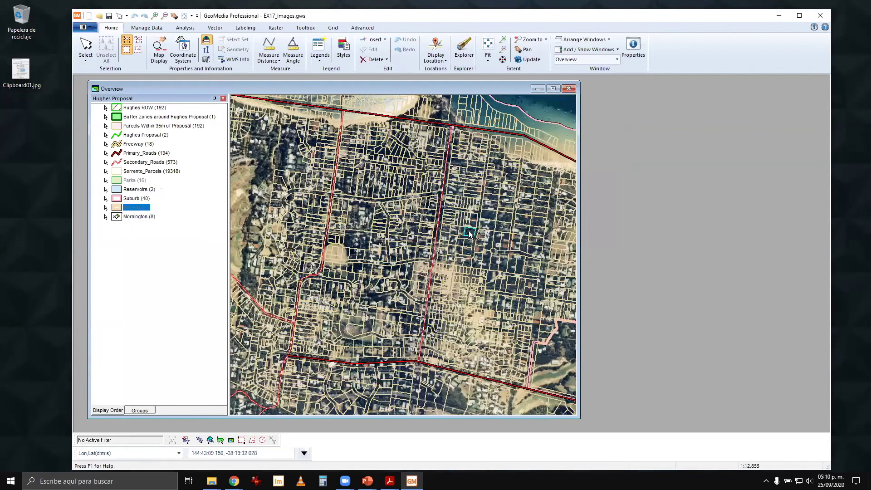
drag(516, 152, 503, 241)
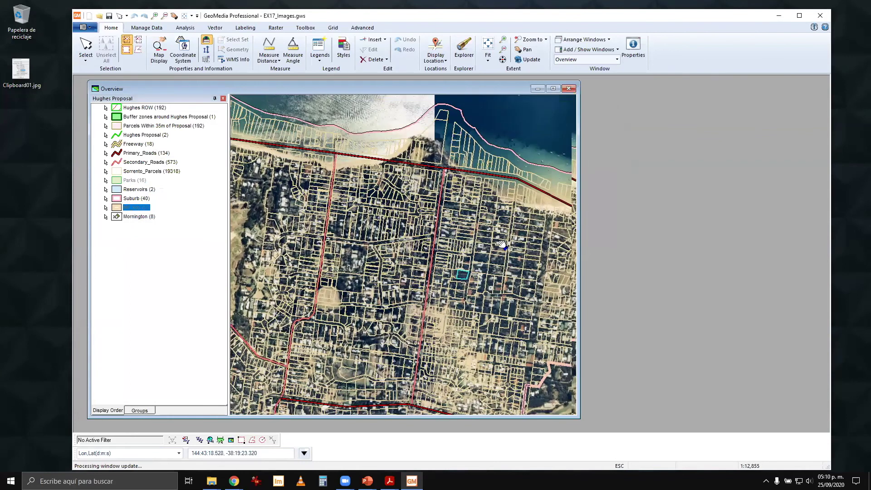
drag(508, 231, 261, 176)
drag(526, 290, 462, 177)
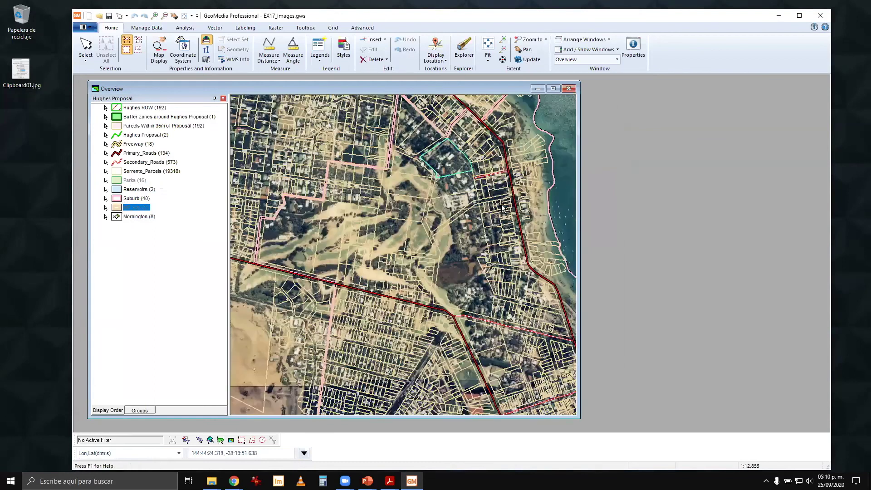
drag(393, 200, 495, 194)
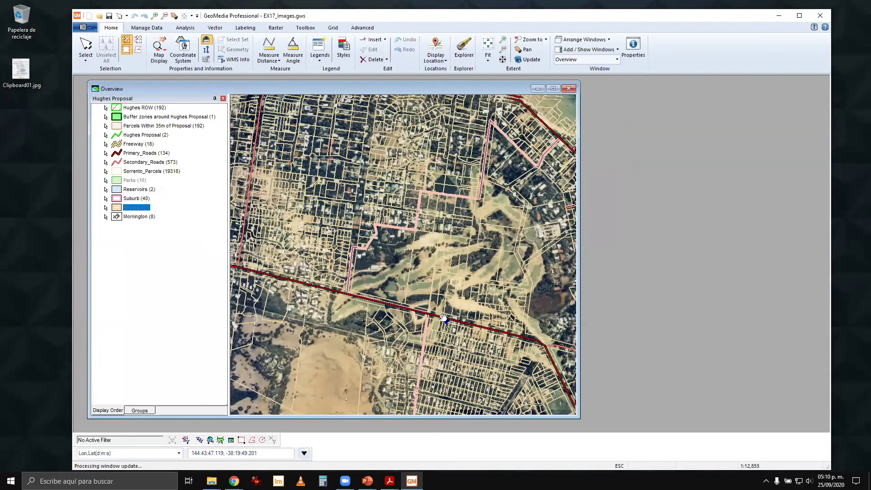
scroll(482, 263, up, 2)
scroll(482, 263, down, 3)
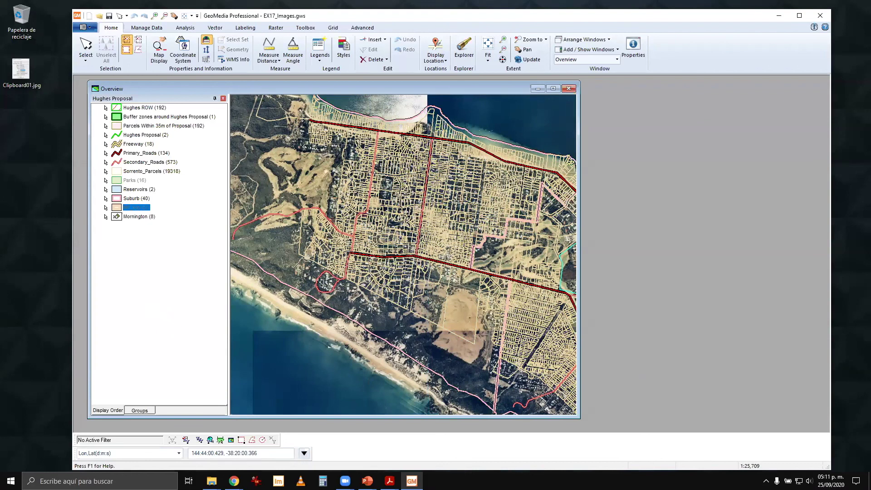
click(142, 268)
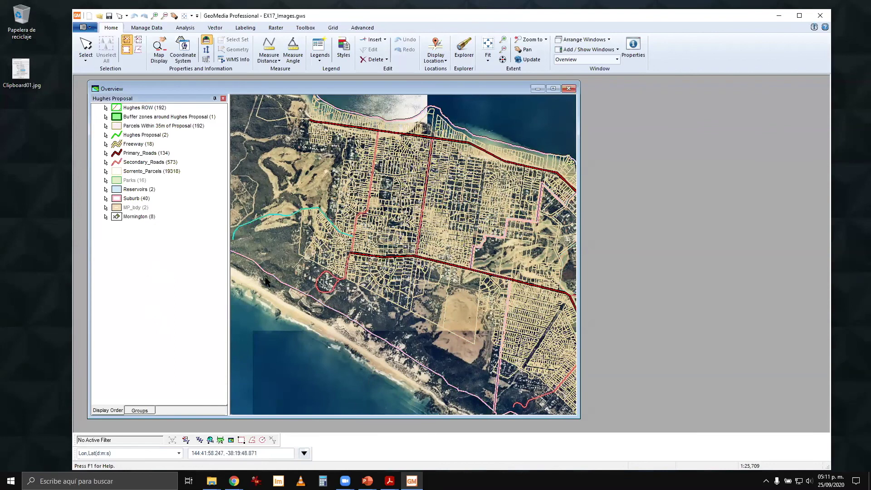
scroll(392, 205, down, 1)
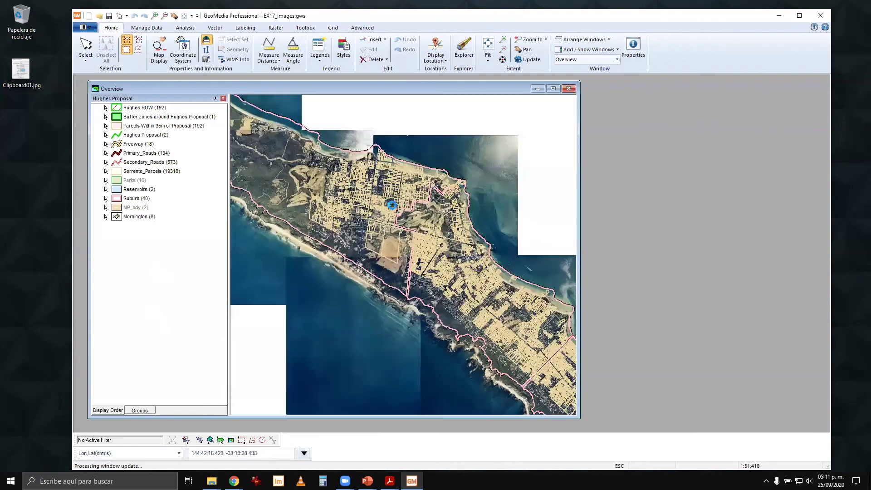
scroll(392, 205, down, 2)
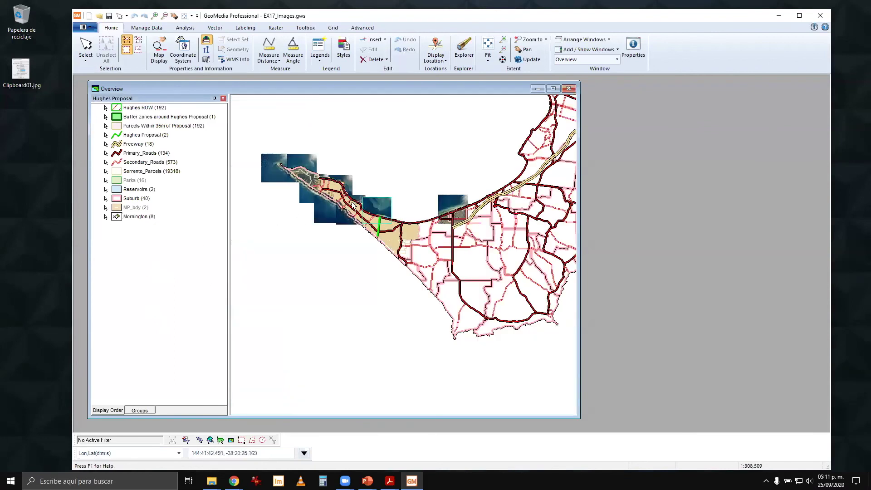
scroll(349, 205, up, 2)
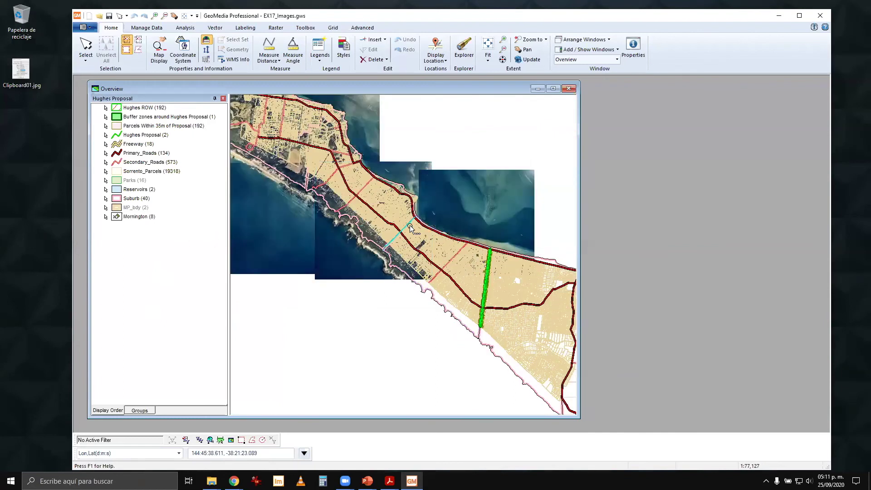
Delete the Mornington entry from the map legend
drag(134, 216, 135, 217)
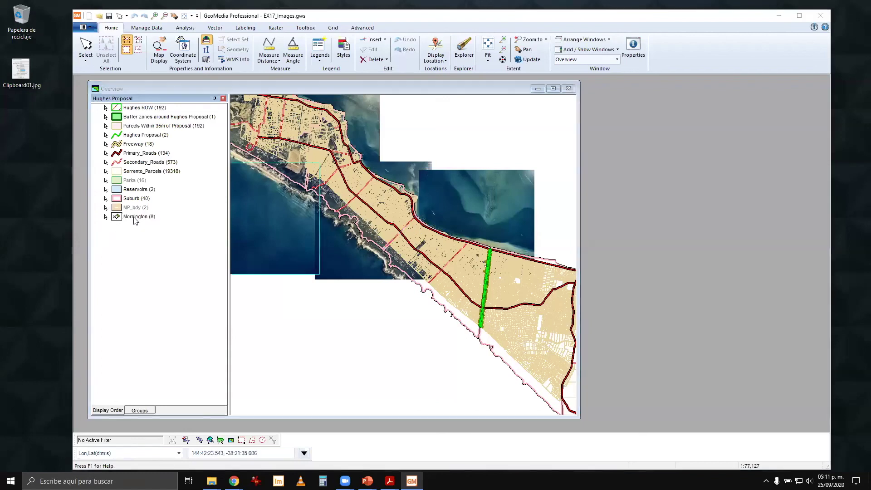
click(489, 261)
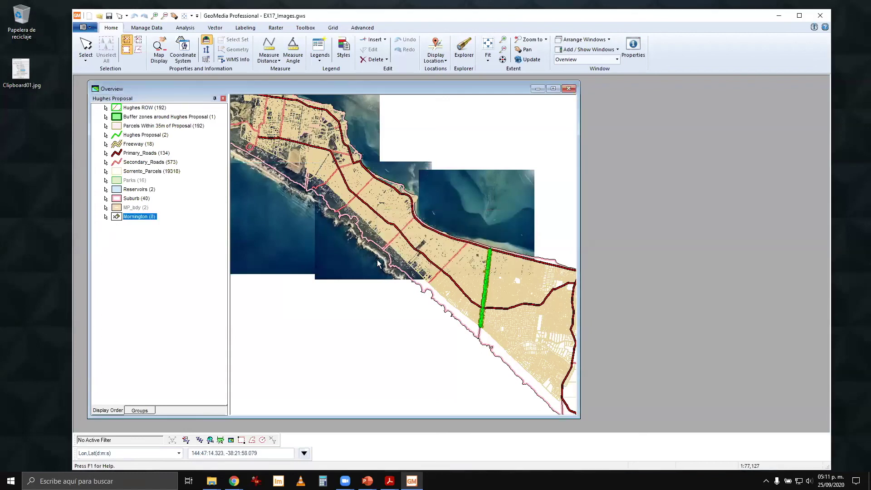
right_click(128, 216)
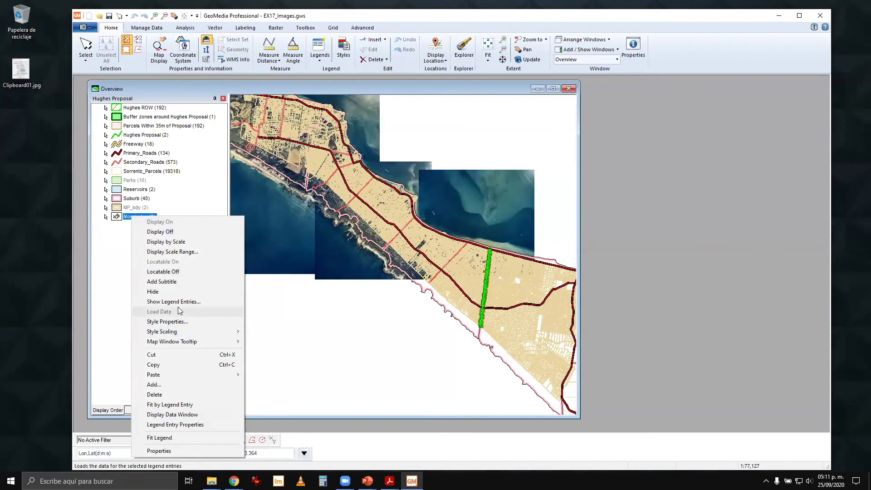
click(165, 396)
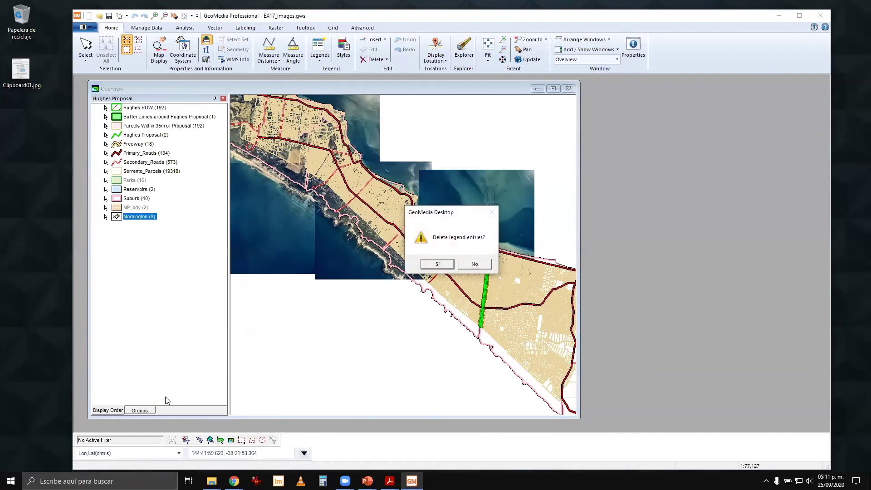
click(433, 265)
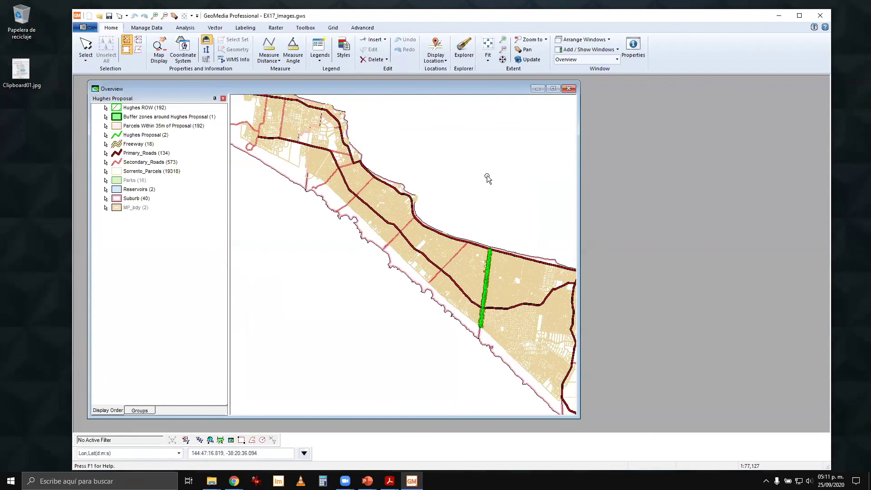
Start an Image Footprints query for the Mornington feature class in images_warehouse
click(278, 27)
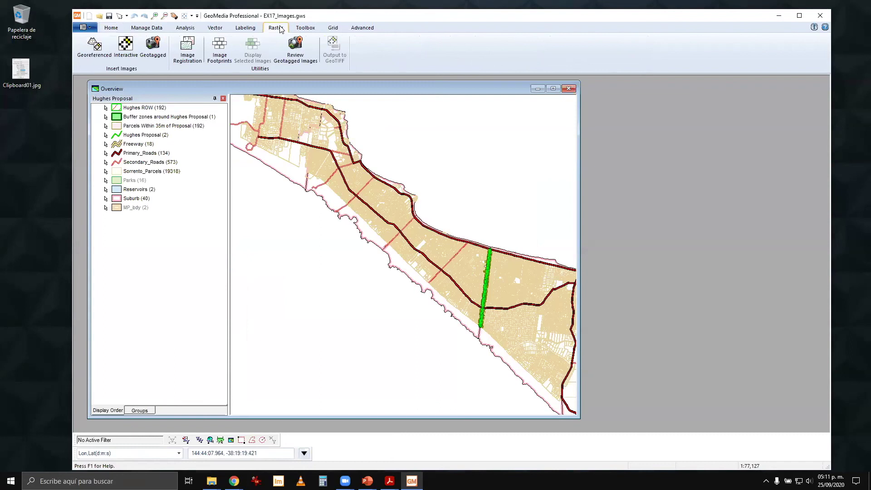
click(220, 48)
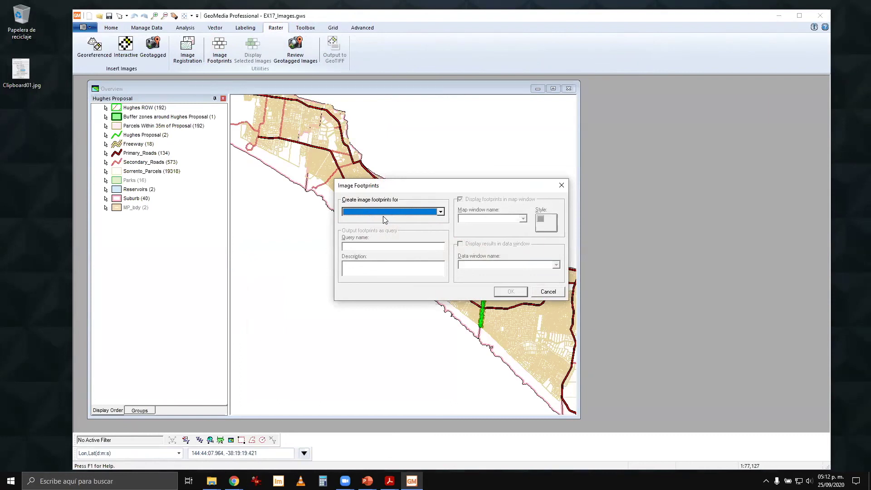
click(440, 211)
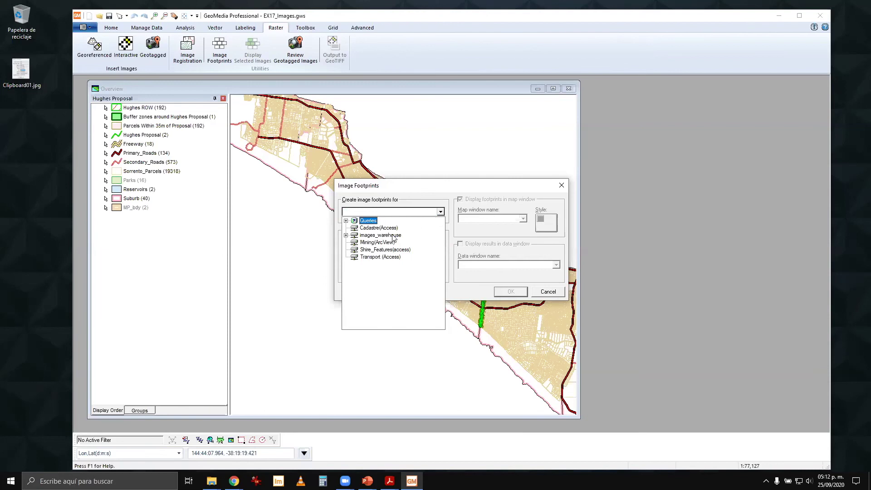
click(346, 236)
click(377, 243)
click(376, 243)
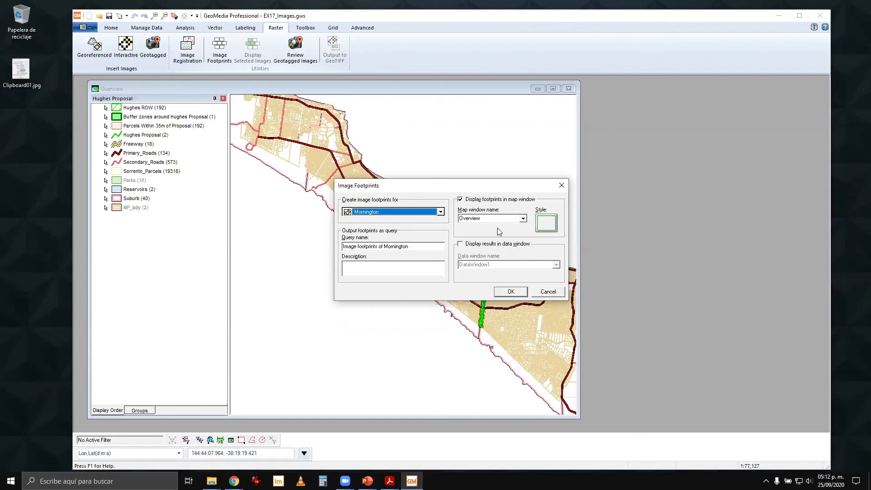
Give the footprints a bright green boundary 0.400 mm wide and generate them in the Overview map window
click(547, 223)
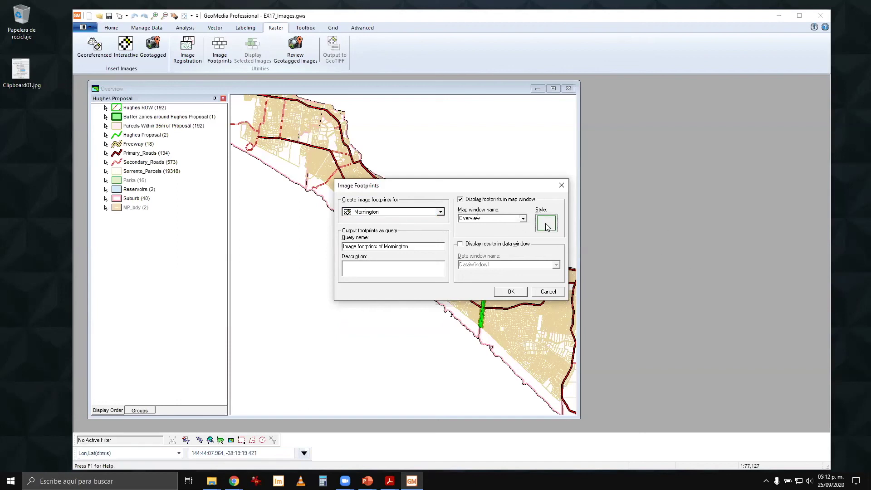
click(449, 253)
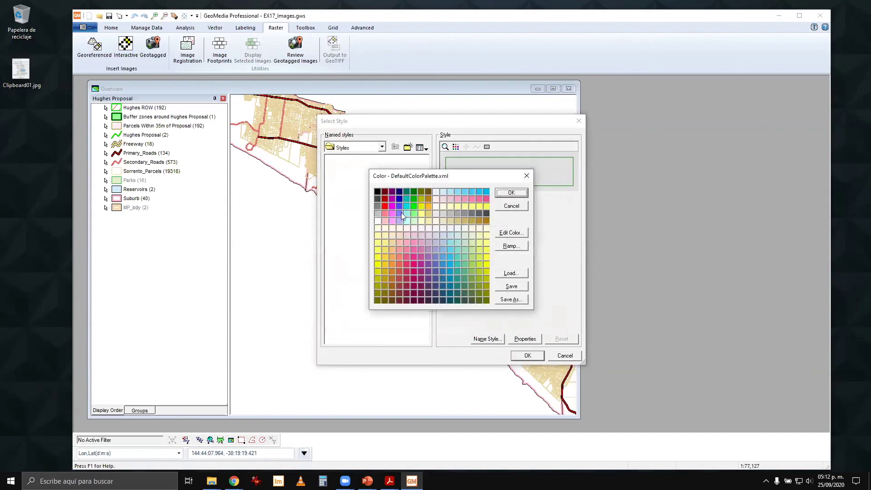
click(514, 195)
click(489, 254)
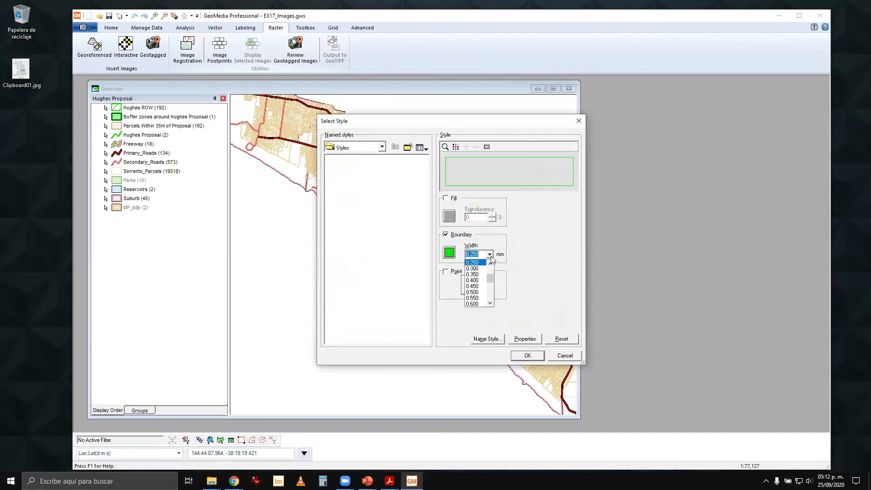
click(481, 279)
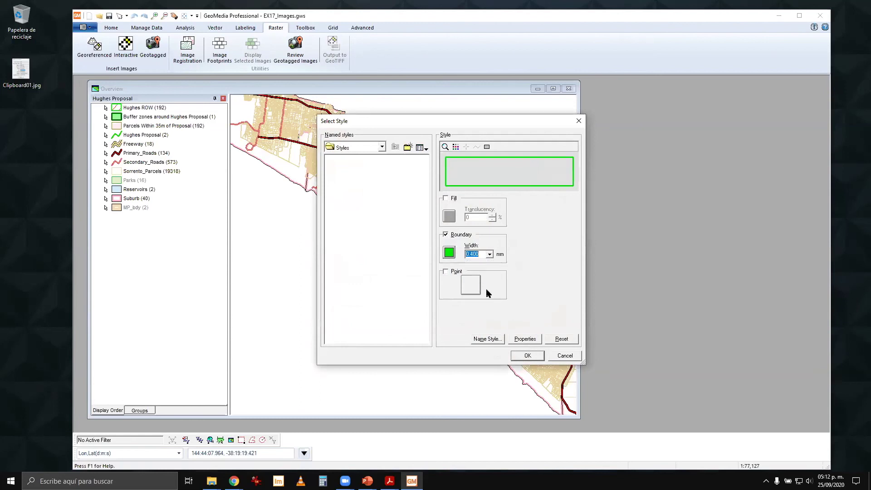
click(538, 358)
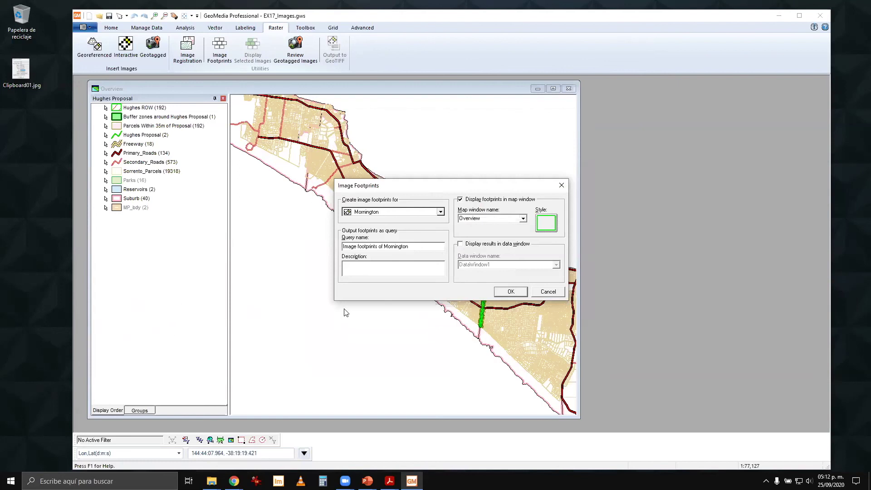
click(517, 291)
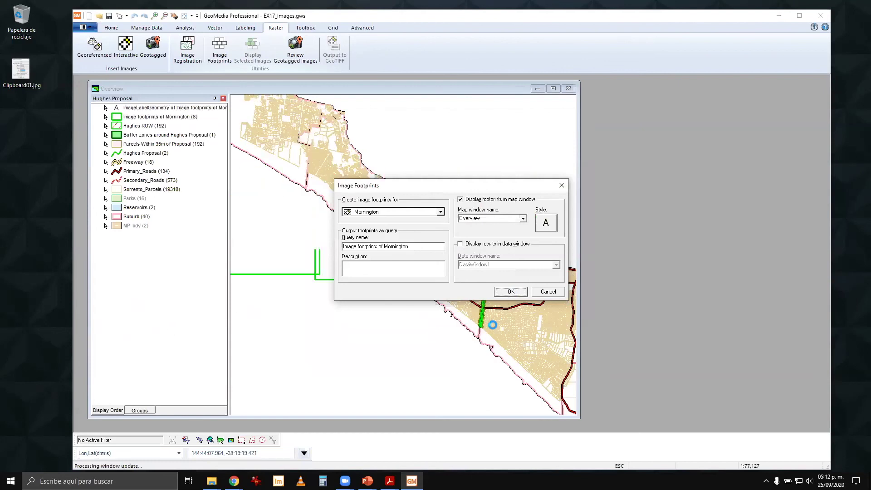
scroll(341, 337, down, 1)
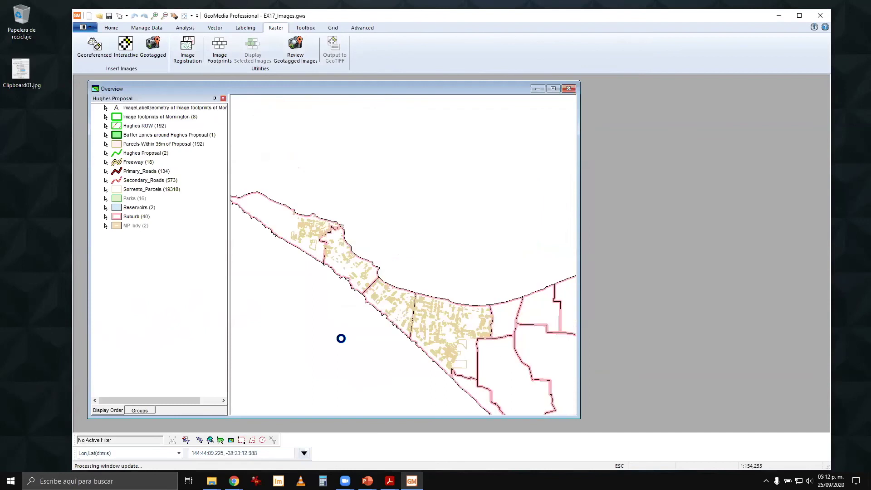
Widen the Overview map window and centre the western Mornington footprints in the view
scroll(328, 330, down, 1)
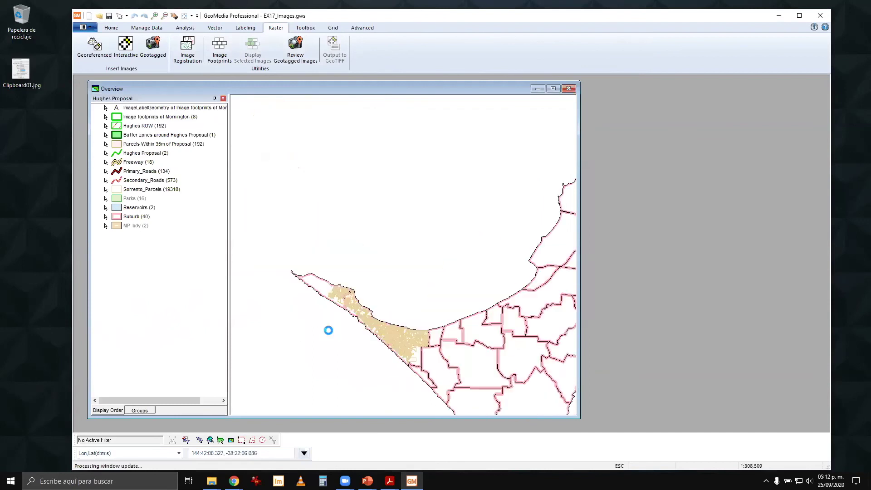
scroll(329, 330, up, 1)
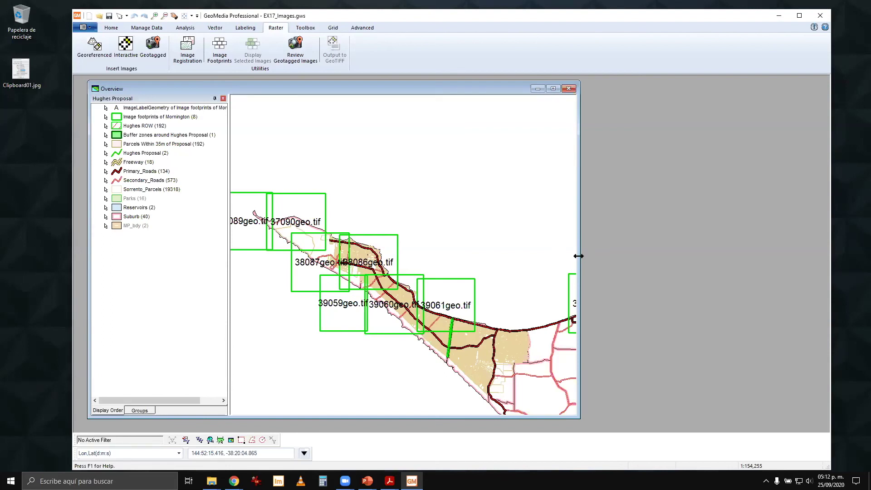
drag(578, 256, 700, 256)
drag(436, 216, 520, 215)
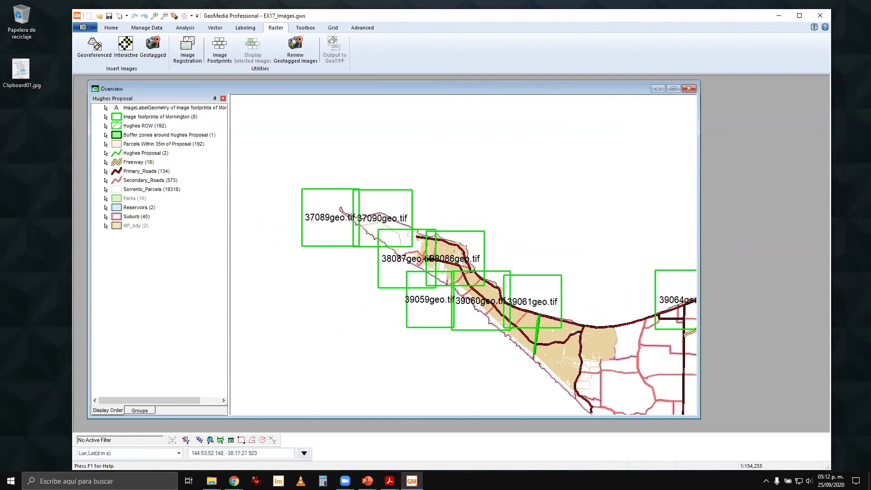
key(alt+Tab)
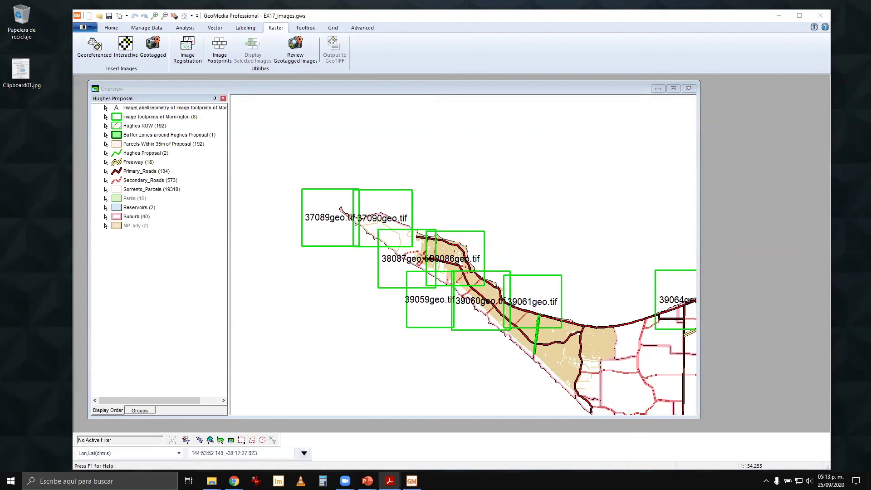
click(176, 117)
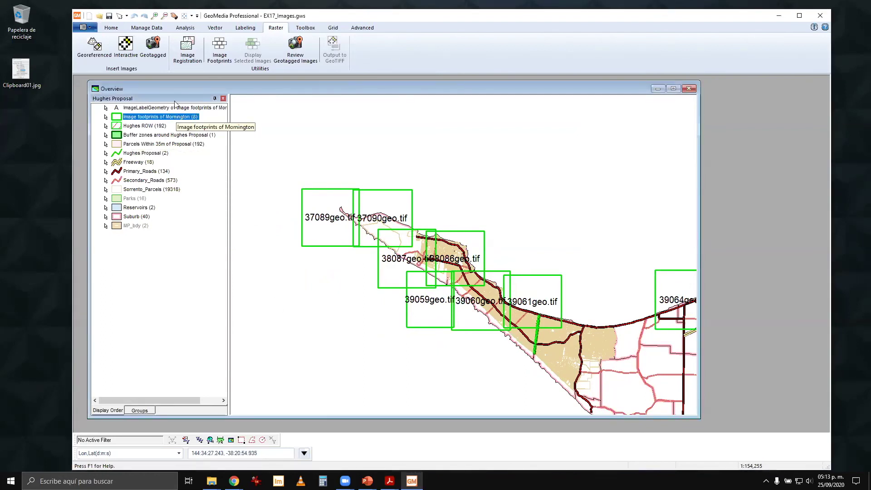
click(173, 108)
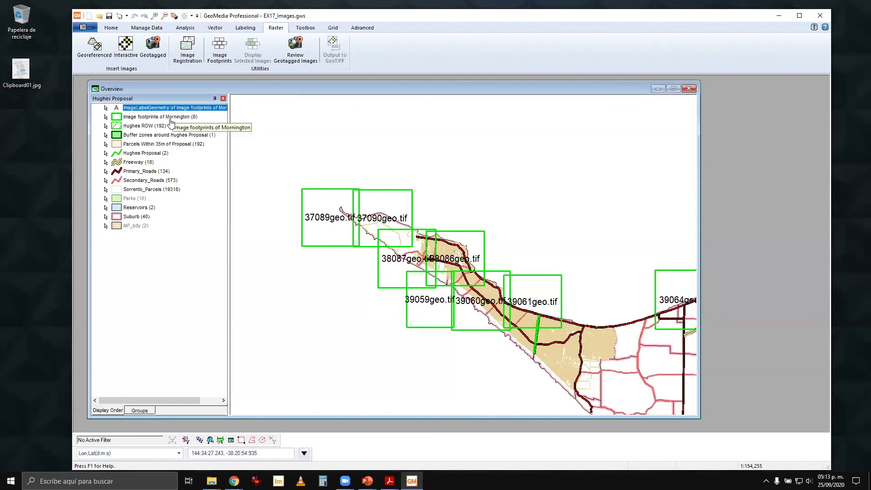
click(171, 118)
click(173, 108)
click(171, 117)
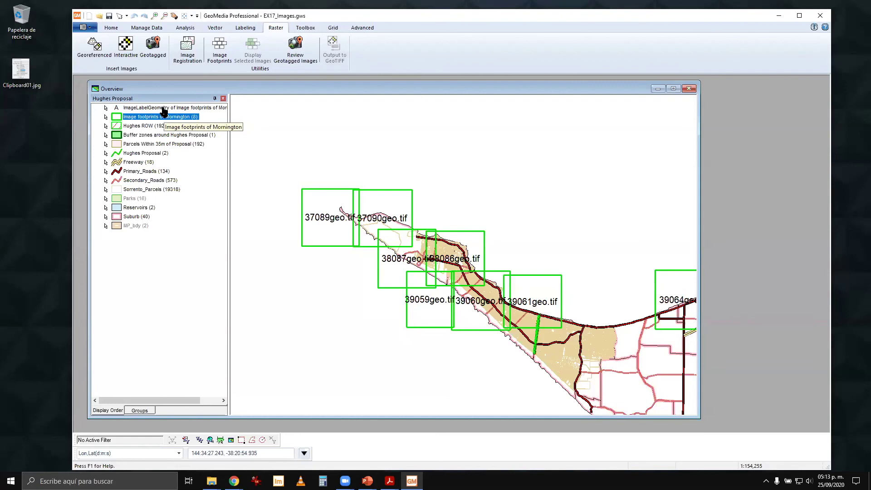
Turn the display of the ImageLabelGeometry legend entry off and back on
click(165, 109)
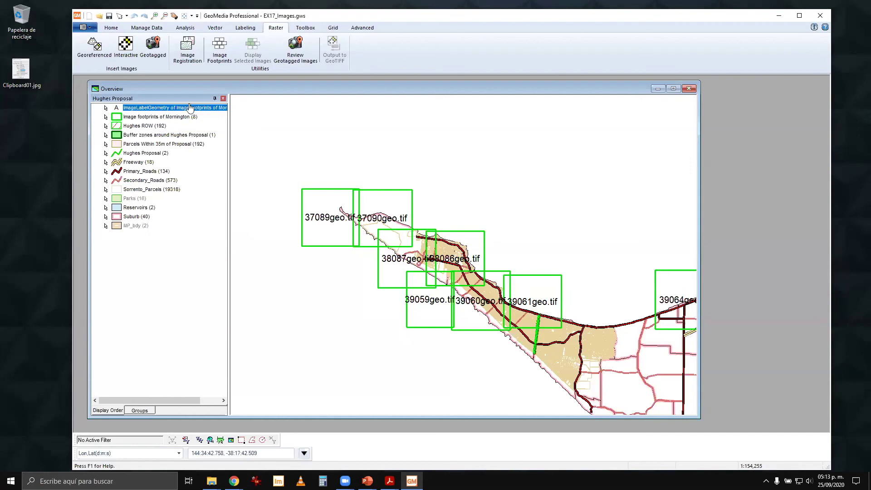
right_click(160, 109)
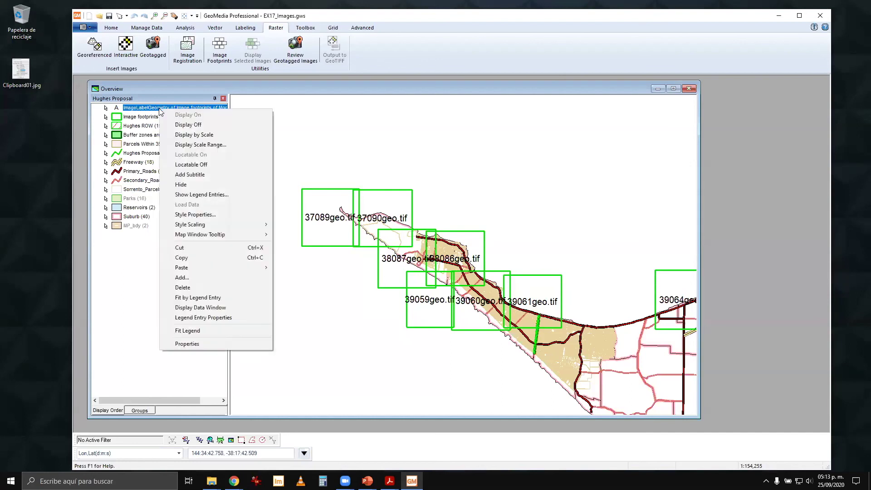
click(196, 129)
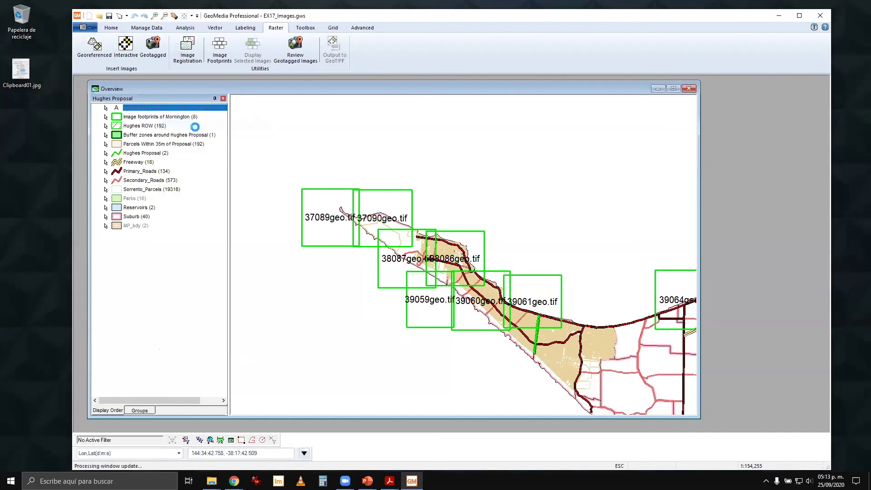
right_click(144, 109)
click(173, 113)
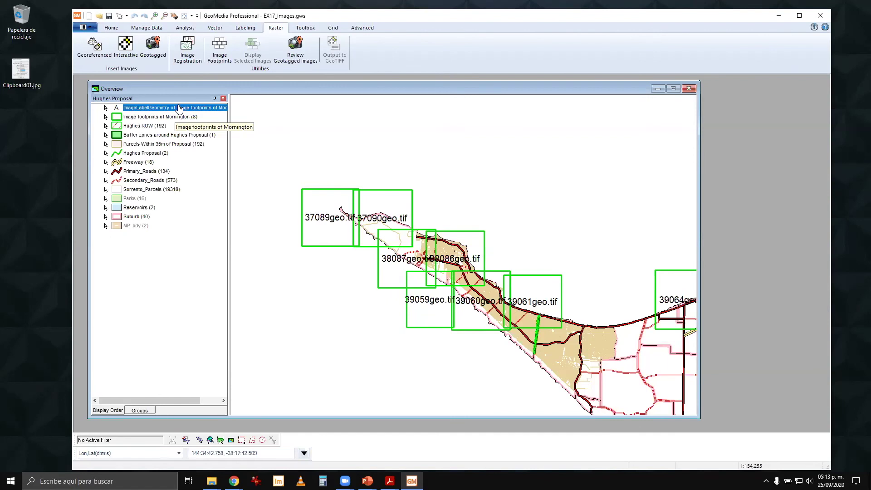
Set the style scaling of the ImageLabelGeometry legend entry to Paper
right_click(179, 108)
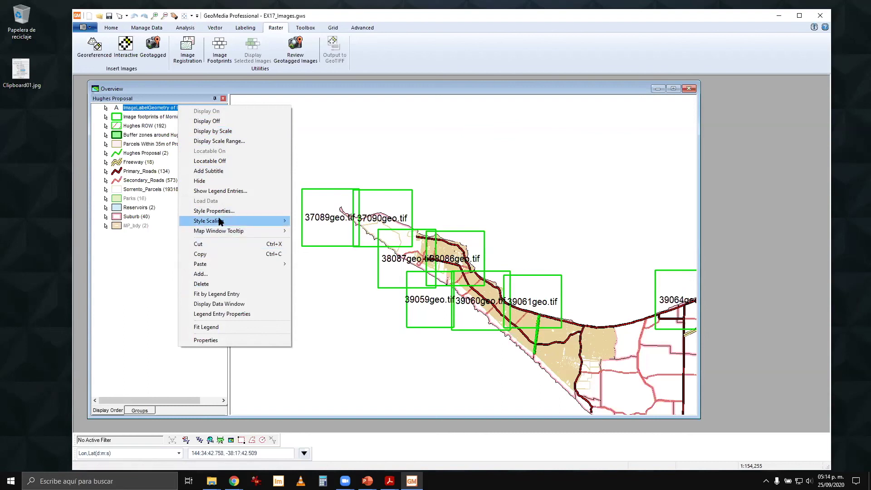
mouse_move(219, 220)
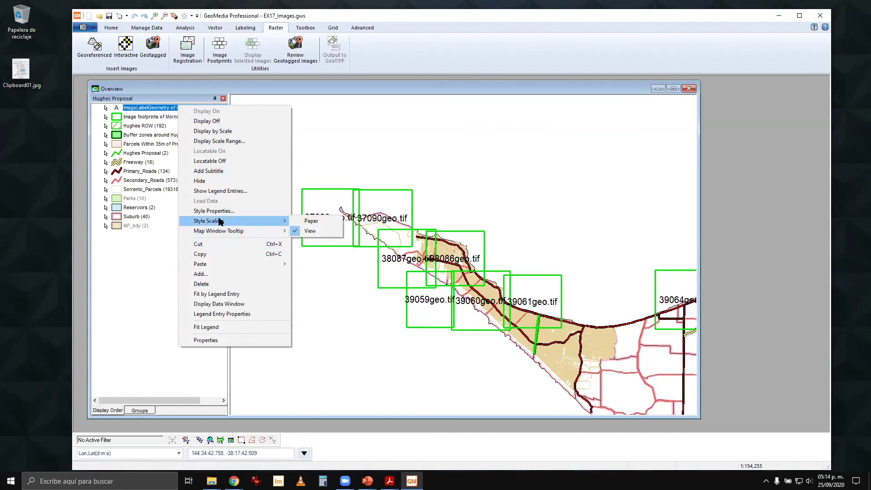
click(302, 220)
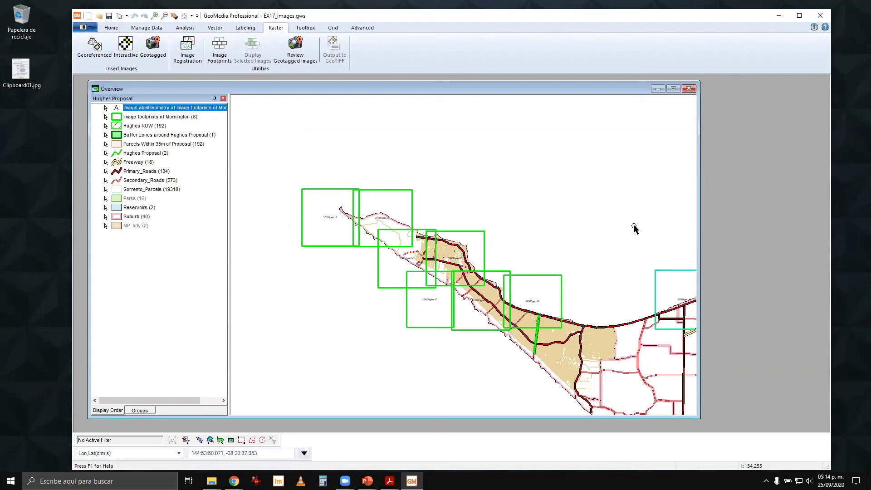
Inspect the attributes of the 37089geo.tif footprint label and try its ImagePath link
double_click(328, 221)
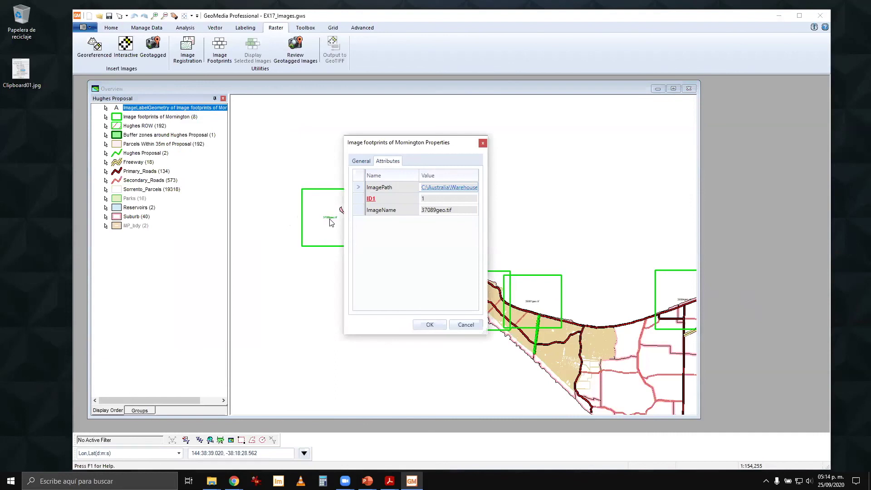
click(438, 191)
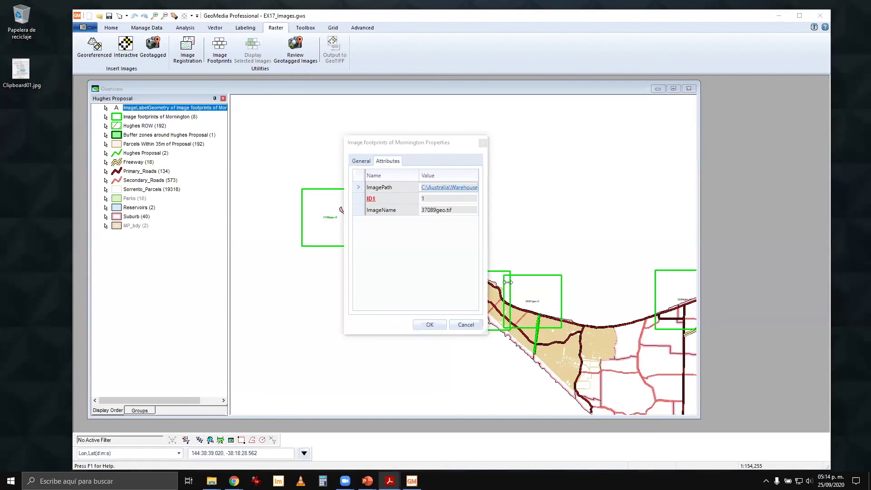
click(469, 329)
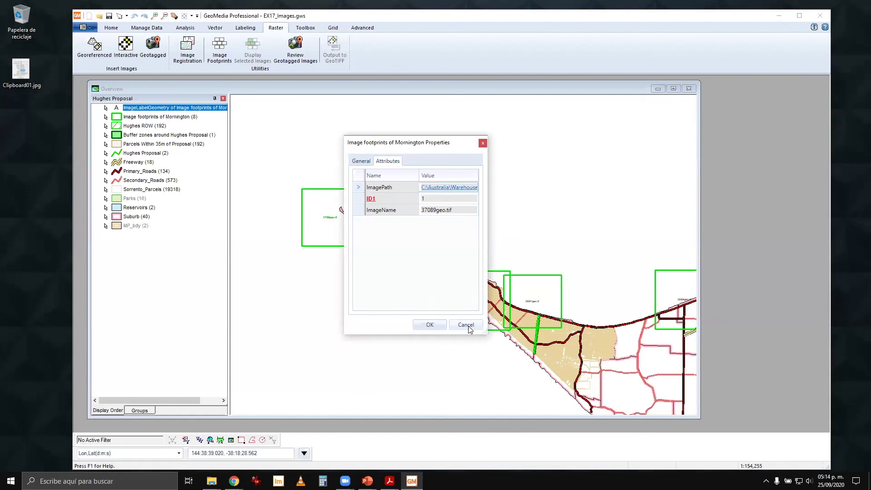
click(467, 325)
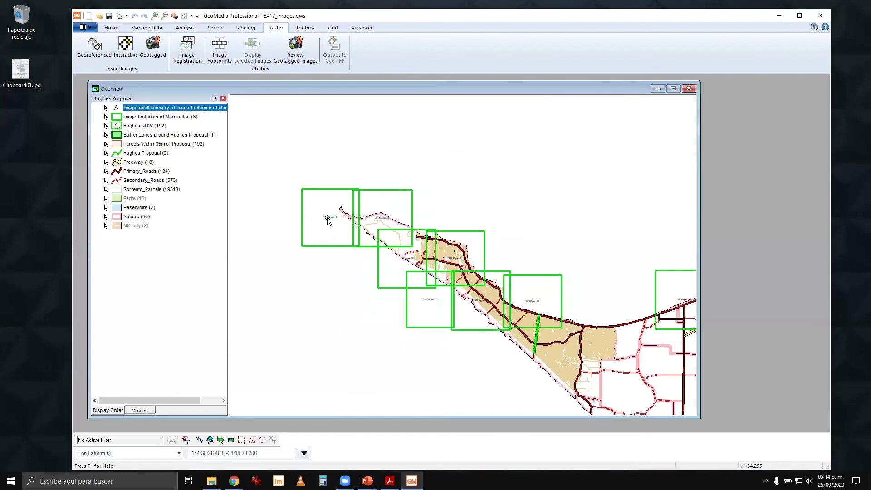
double_click(328, 221)
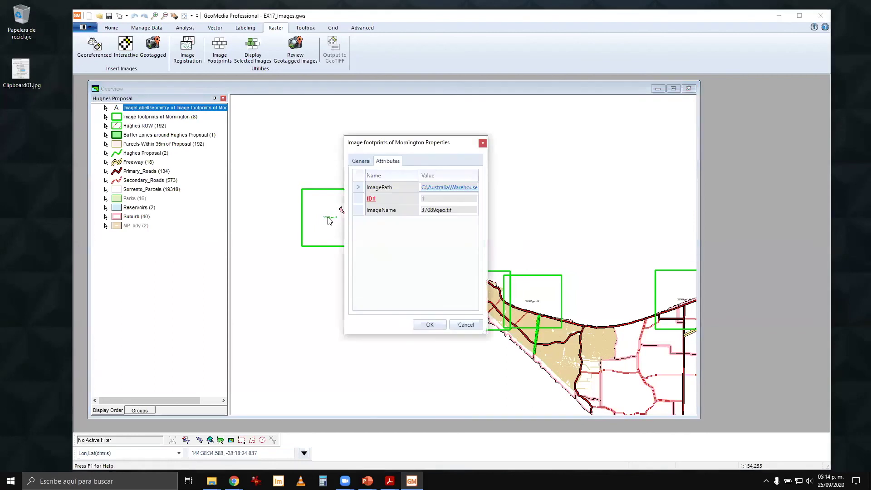
click(482, 144)
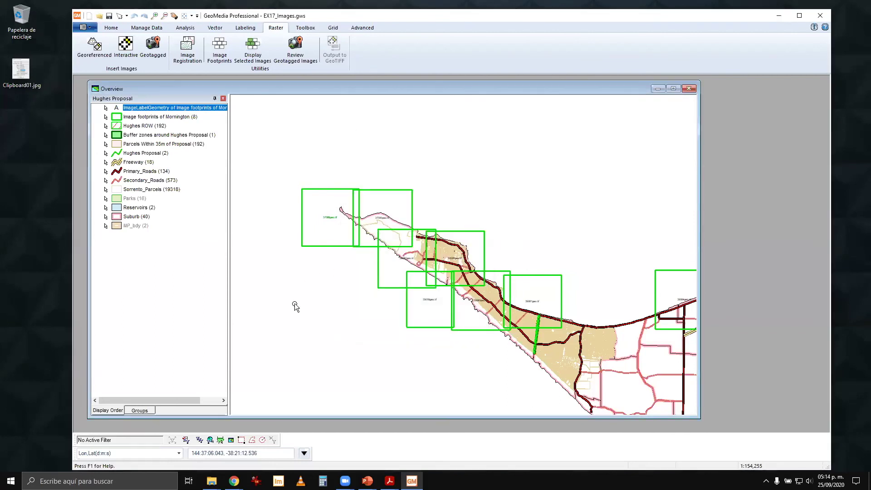
Review the attributes of the 39060geo.tif footprint label with the properties dialog moved clear of the footprints
double_click(480, 303)
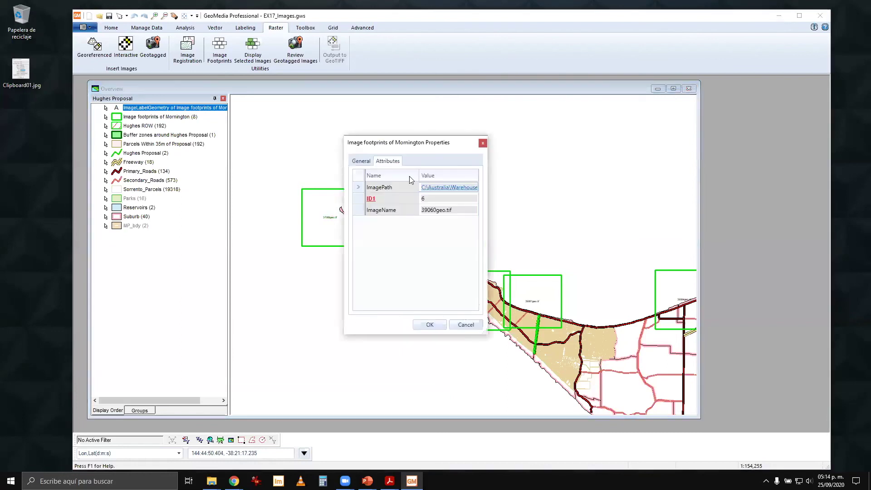
drag(412, 143, 684, 104)
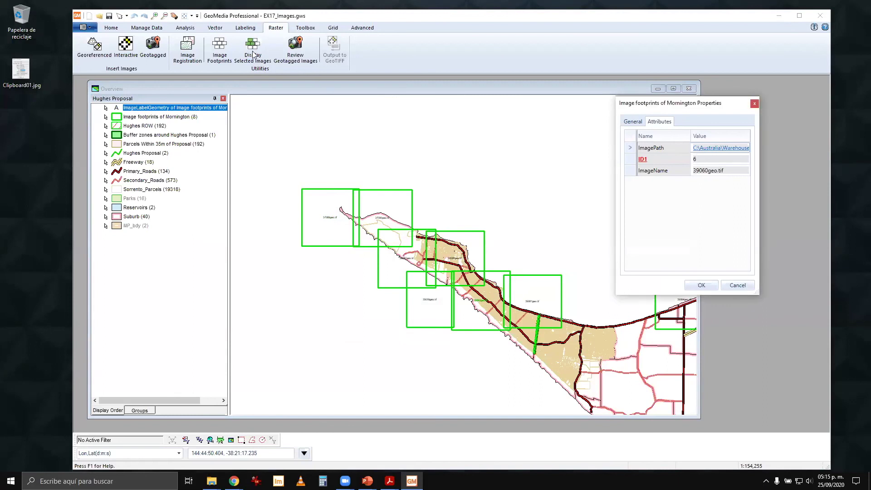
click(714, 285)
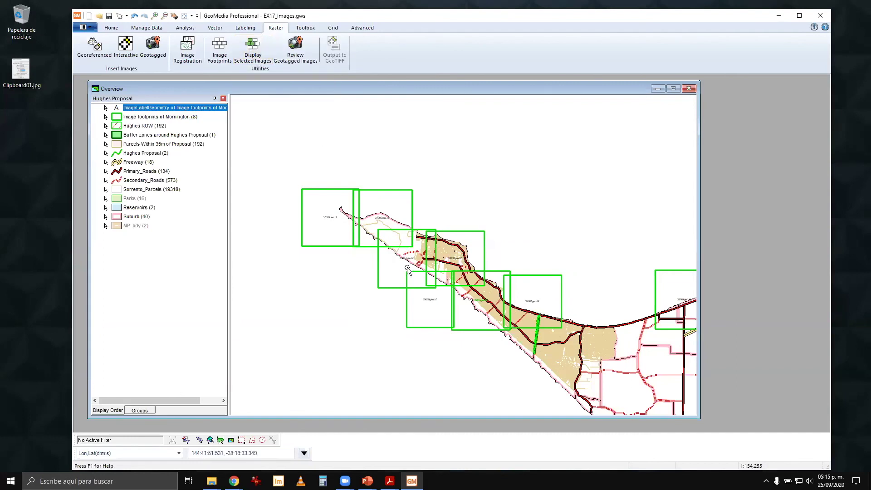
click(479, 305)
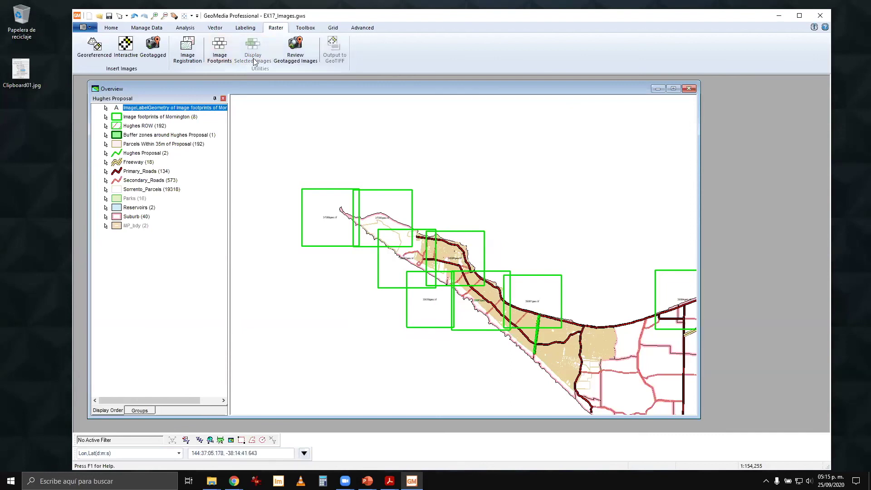
Select the 39060geo.tif footprint label and display its image in the map with Display Selected Images
double_click(479, 304)
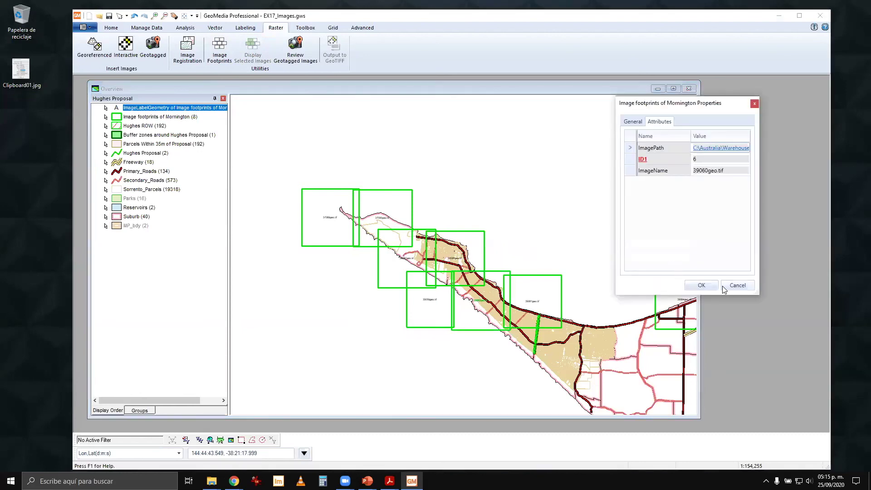
click(708, 287)
scroll(550, 317, up, 2)
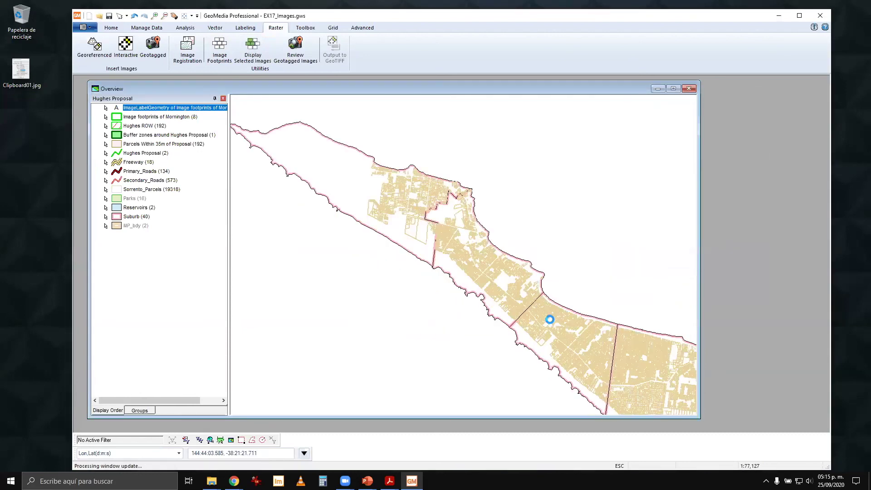
scroll(583, 313, up, 3)
scroll(614, 308, down, 2)
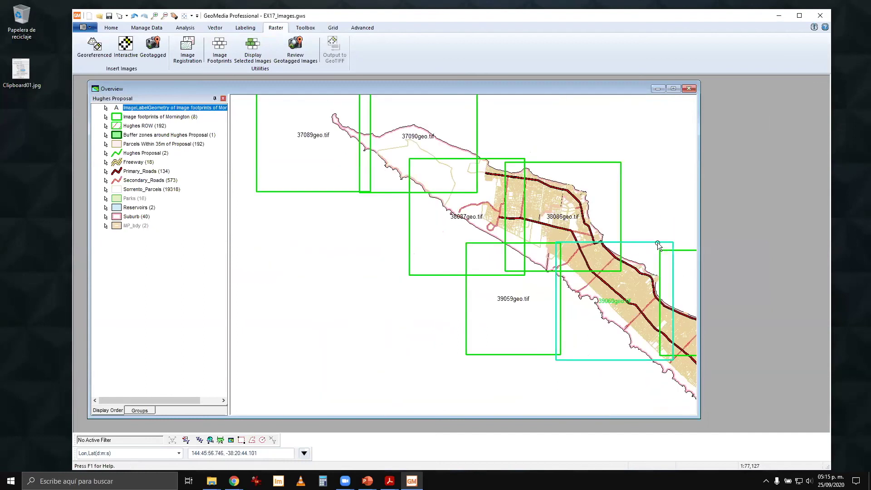
drag(662, 230, 490, 210)
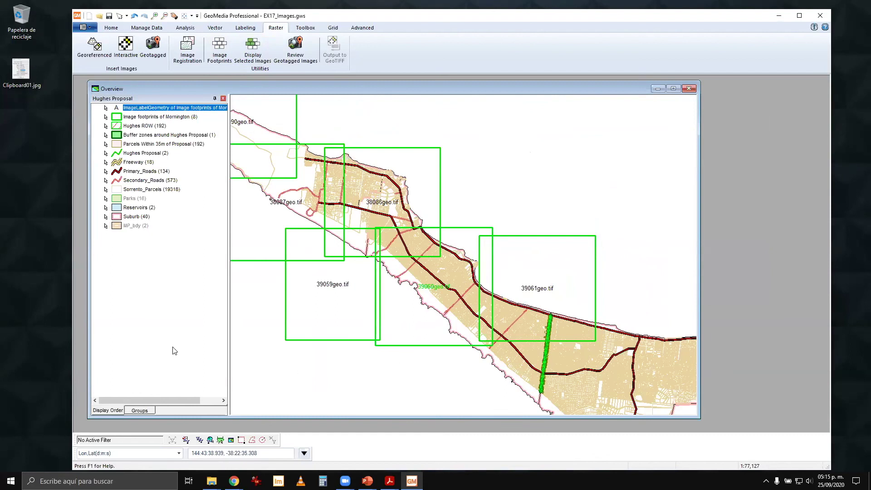
click(253, 50)
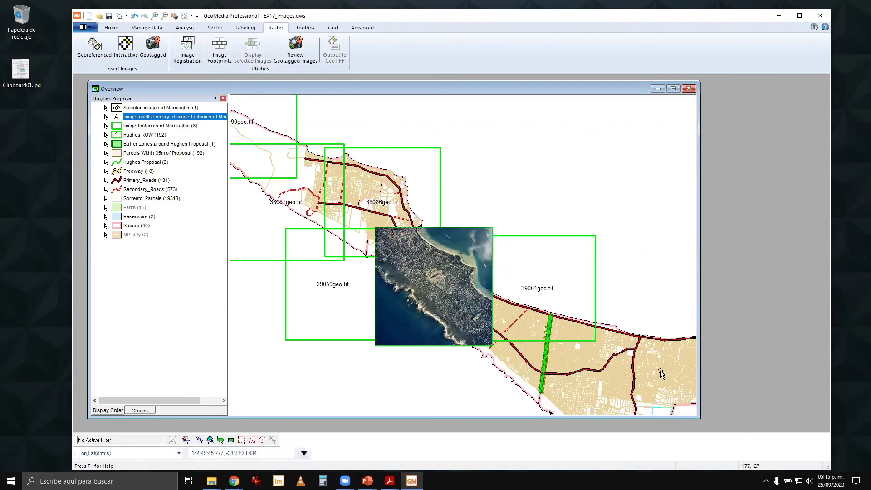
Select the 39061geo.tif footprint label and display its image in the map instead
double_click(546, 293)
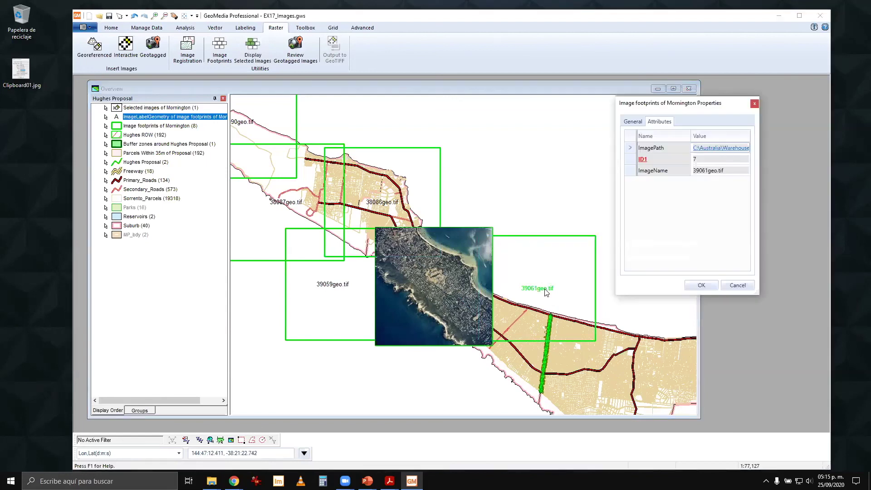
click(701, 285)
click(245, 52)
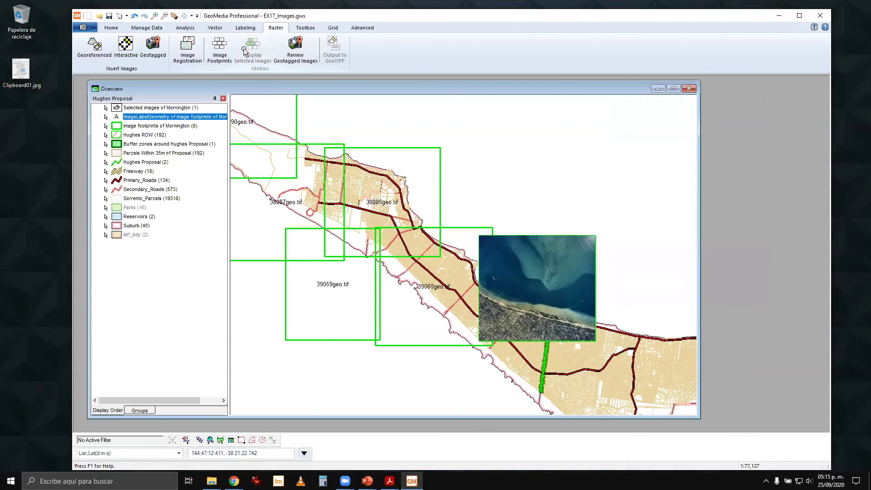
Select the 39060geo.tif footprint label and display its image in the map in place of the current one
click(427, 293)
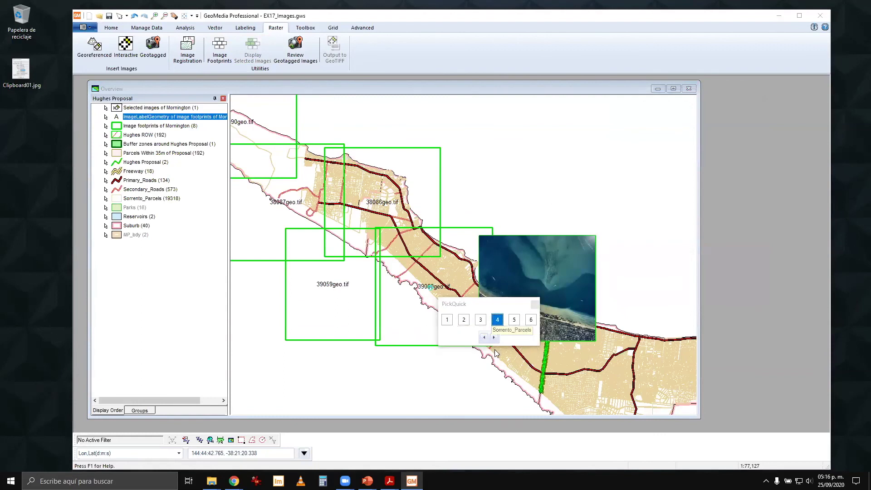
click(534, 304)
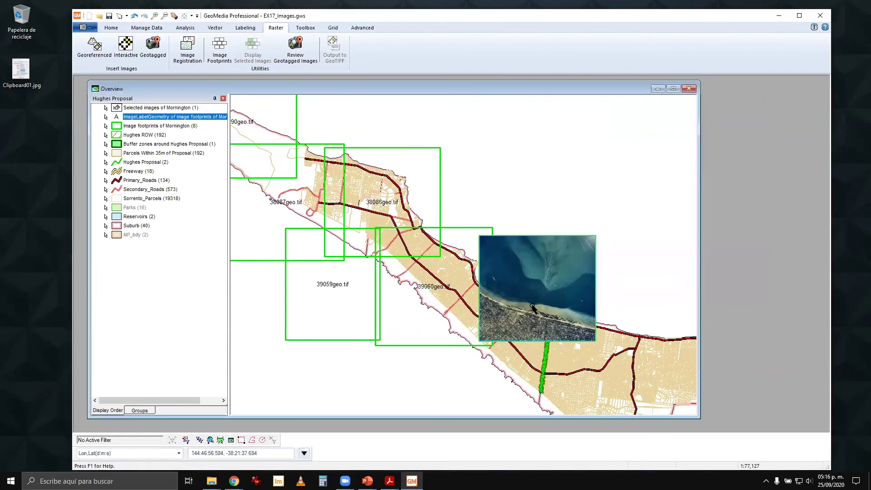
click(433, 290)
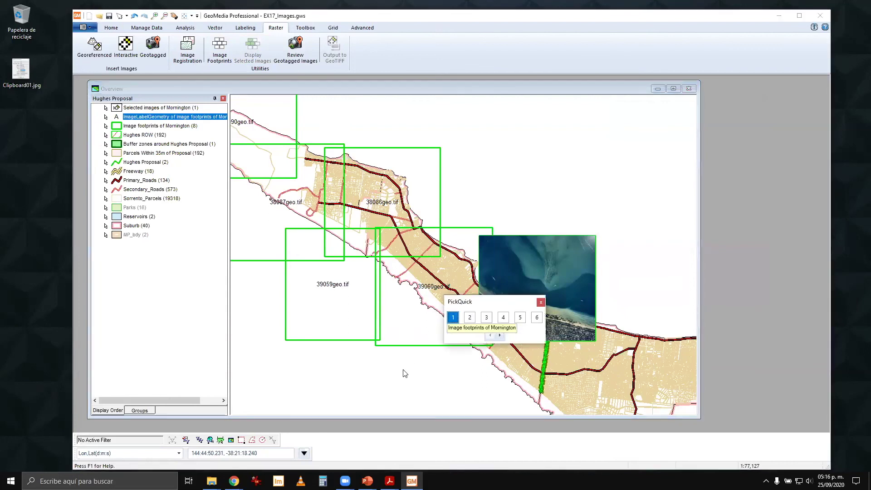
click(473, 317)
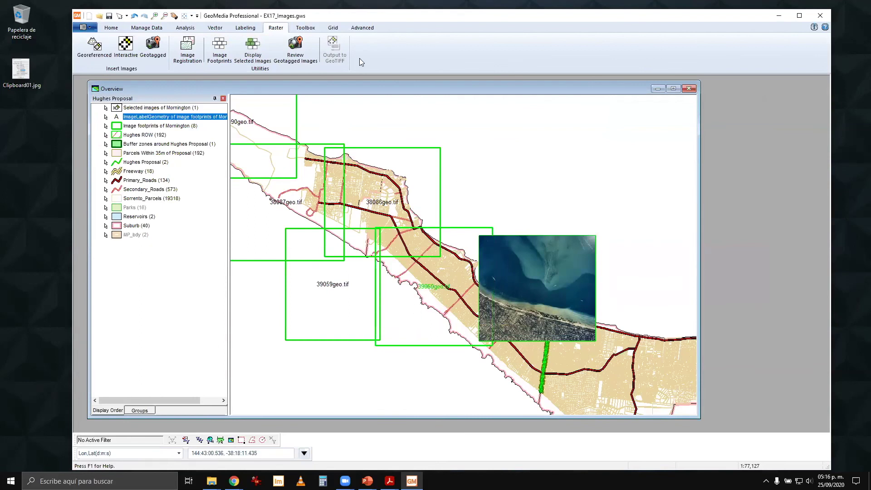
click(256, 48)
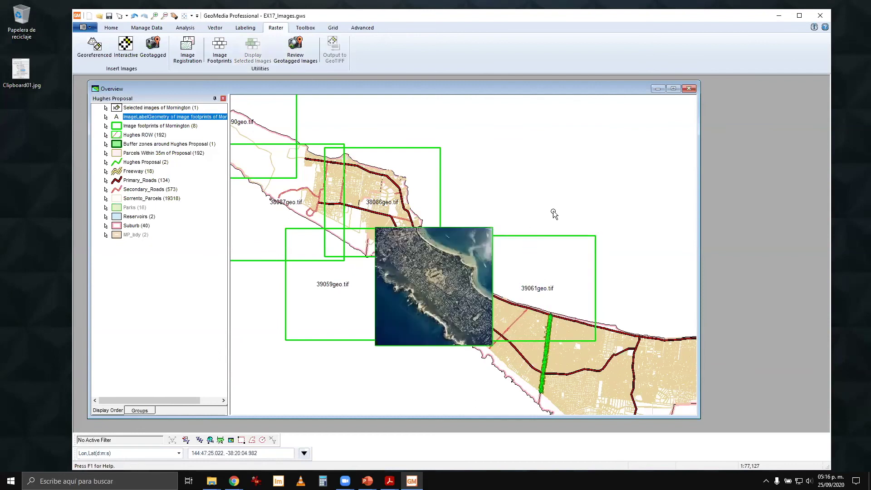
Select the 39061geo.tif and 39059geo.tif footprint labels together and display both images in the map
click(542, 287)
ctrl+click(342, 284)
click(245, 50)
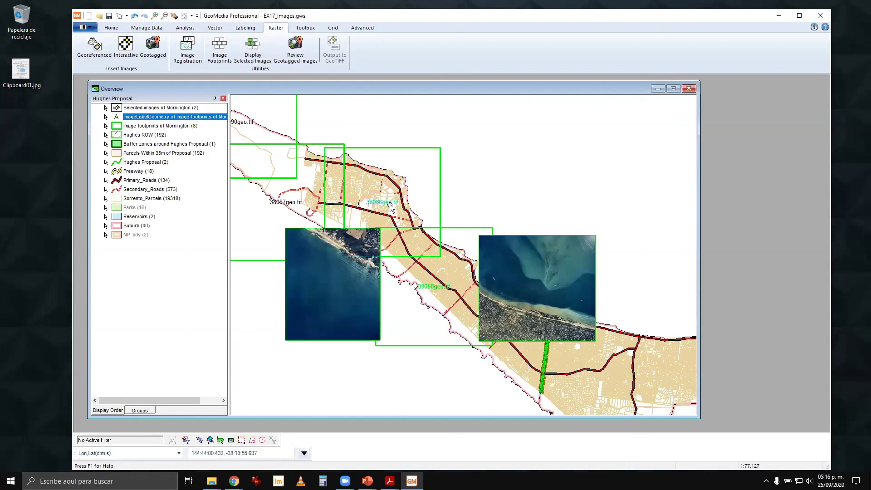
Display the images of the 39060geo.tif and 38086geo.tif footprint labels in the map instead
click(261, 44)
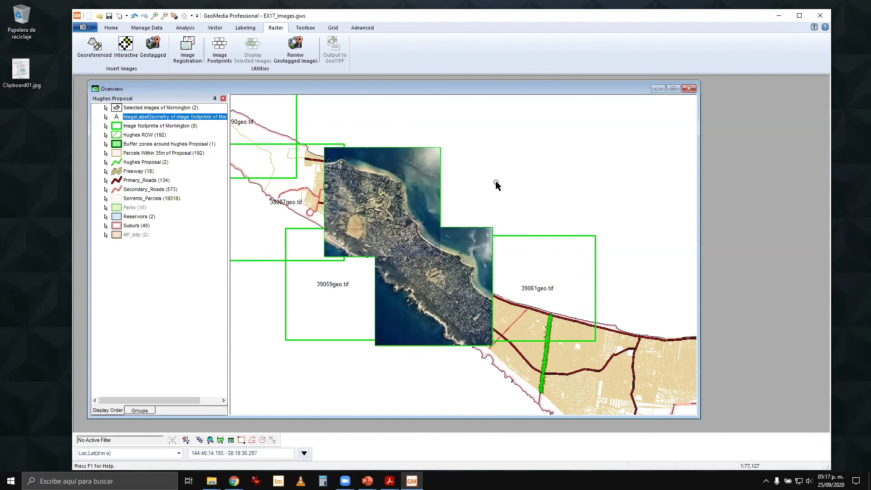
scroll(601, 194, down, 1)
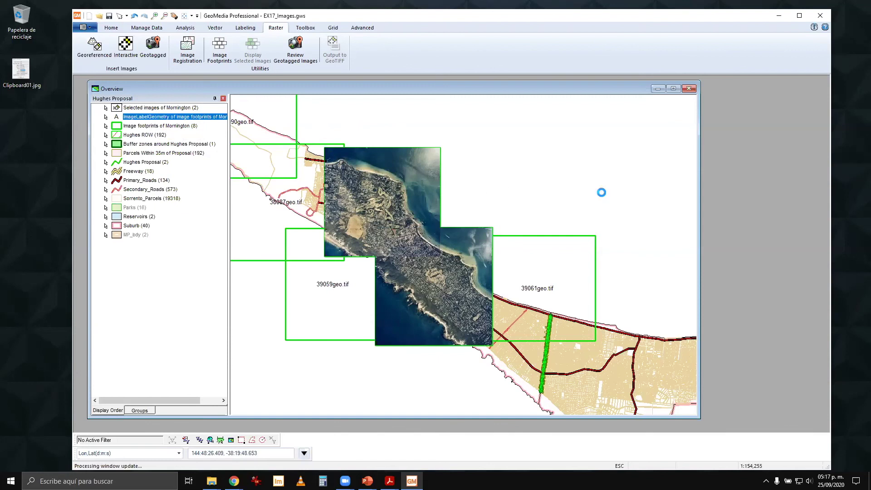
drag(600, 189, 517, 192)
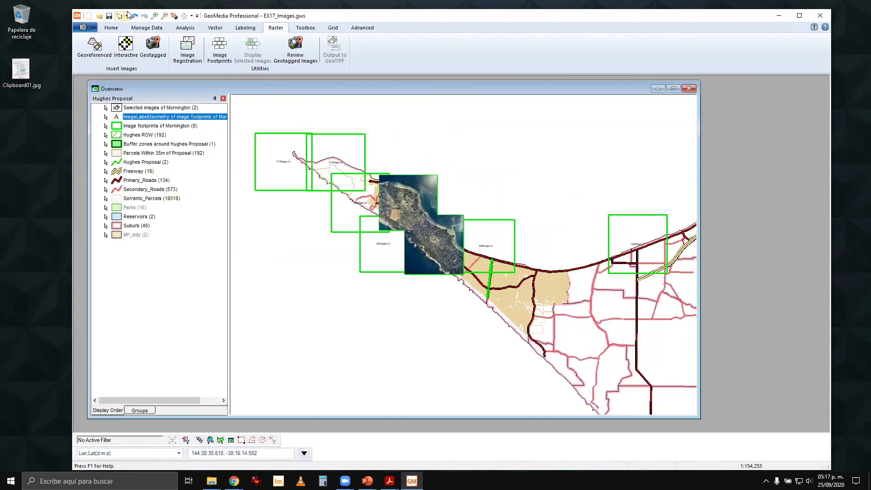
Start a spatial query that selects features in the Image footprints of Mornington query, with the dialog moved clear of the displayed images
click(185, 28)
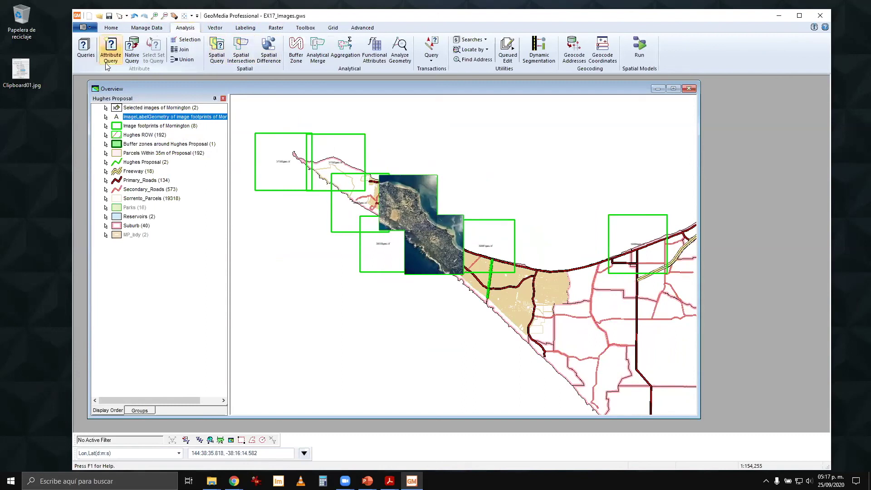
click(217, 49)
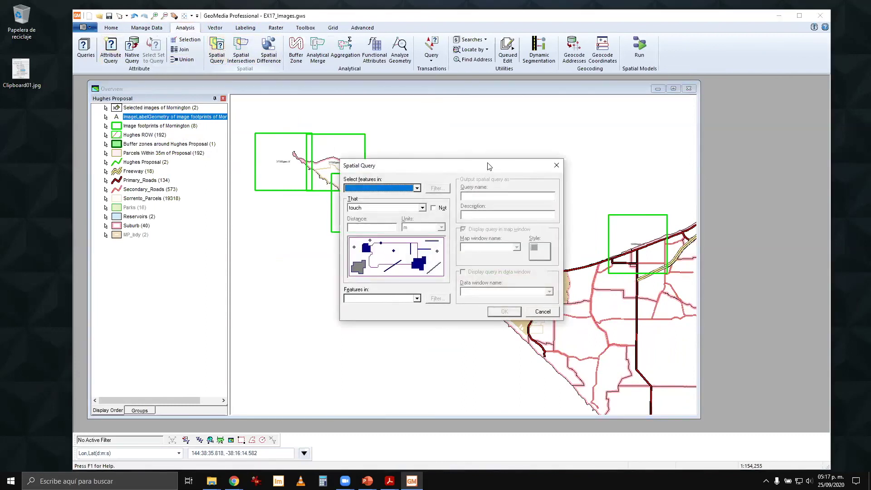
drag(488, 166, 702, 127)
click(630, 149)
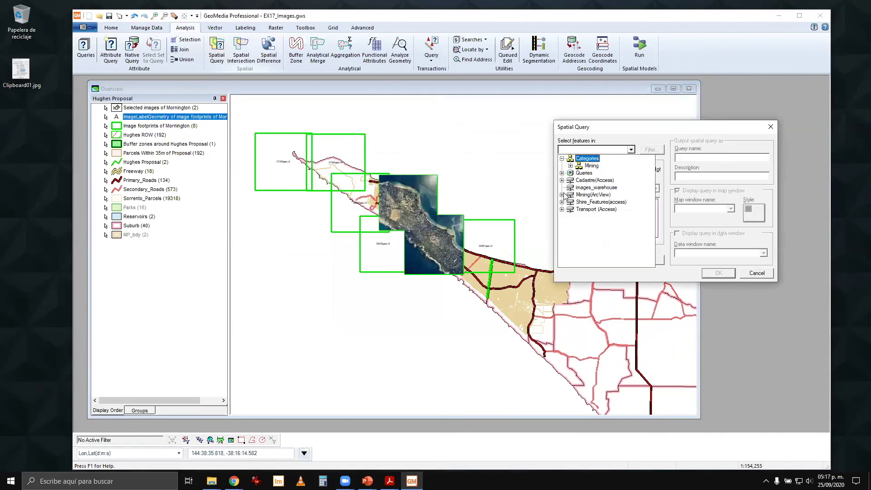
click(585, 188)
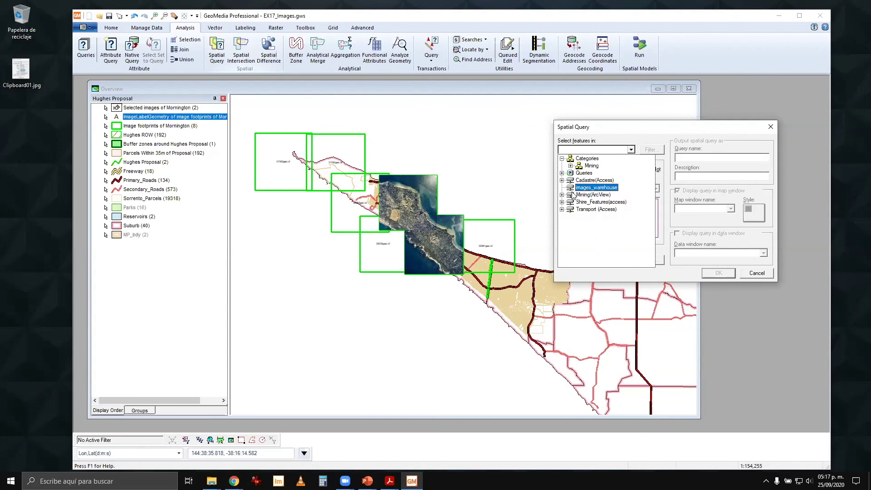
click(561, 173)
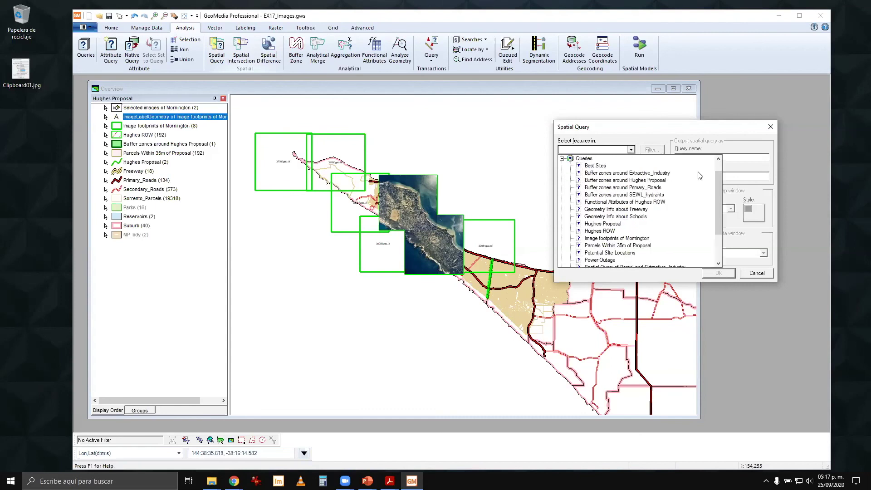
drag(720, 189, 720, 199)
click(614, 224)
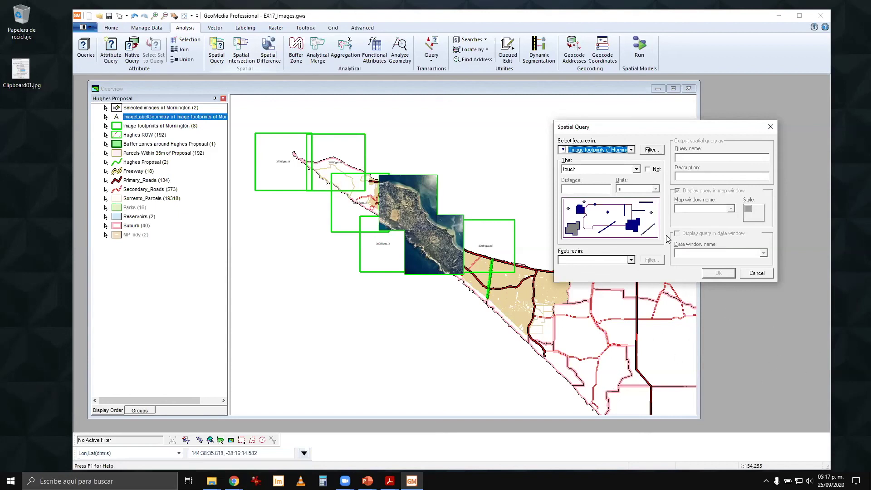
Run the spatial query for footprints that touch Buffer zones around Hughes Proposal, outputting it to the Overview map as Images Hughes
click(631, 260)
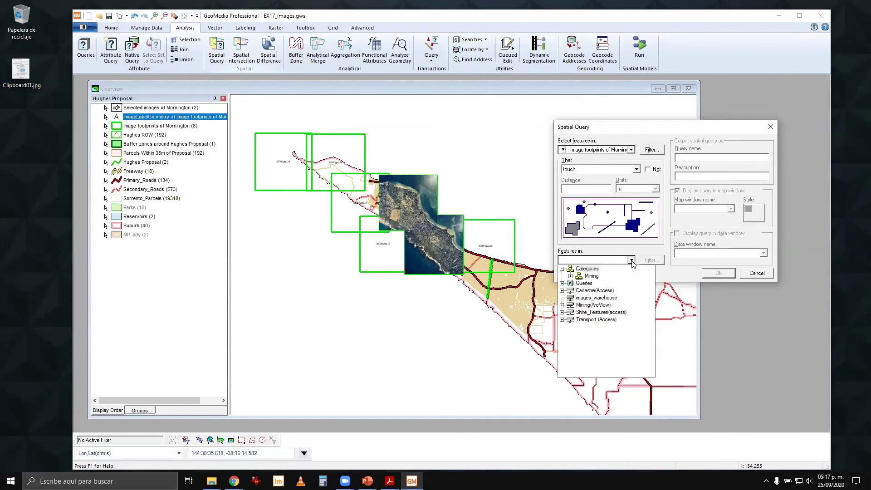
click(562, 284)
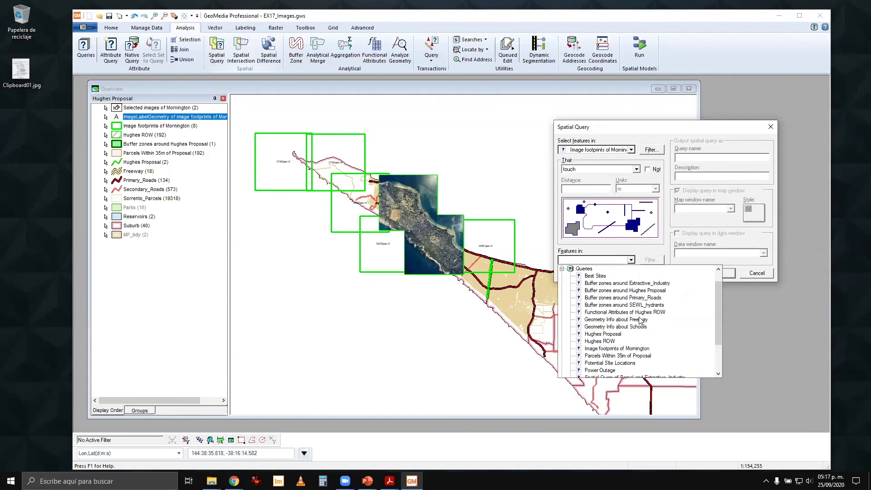
click(608, 291)
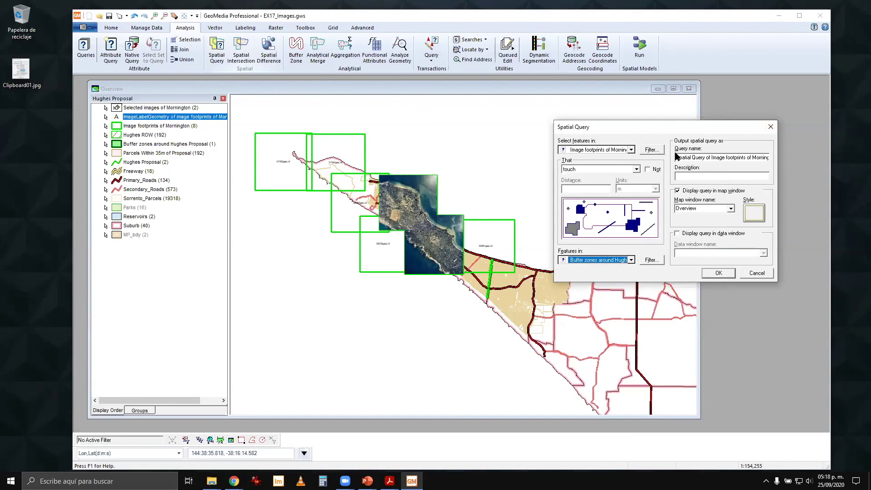
drag(677, 157, 813, 154)
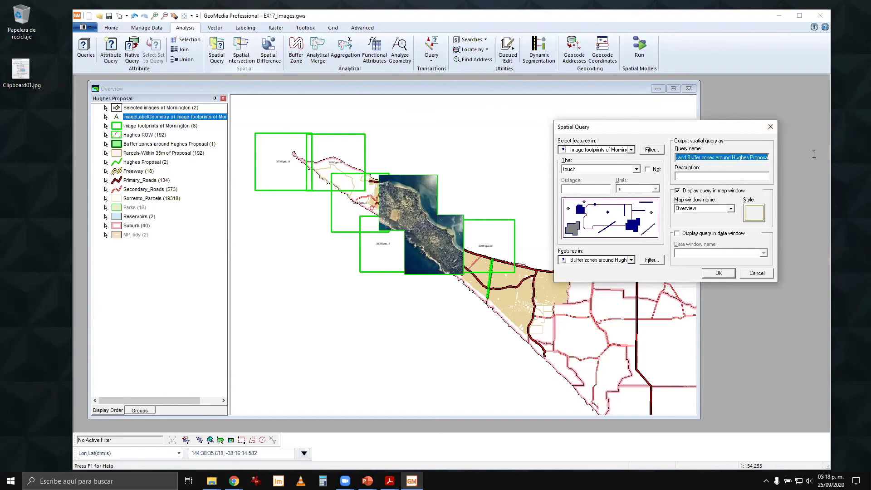
text(Imag)
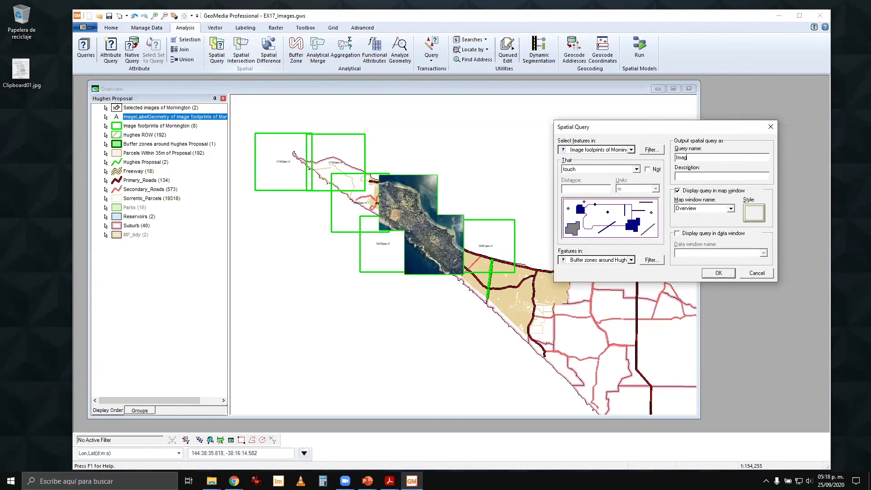
text(enmHughes)
click(720, 274)
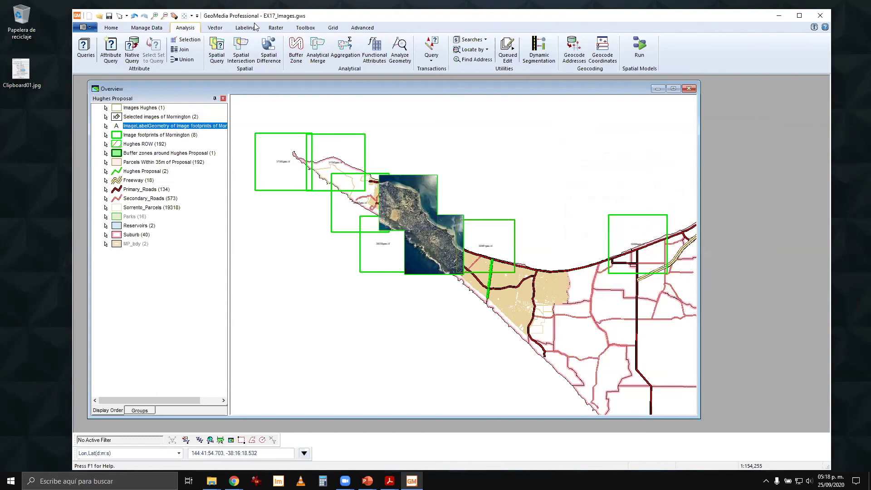
Turn off the display of the selected images, footprint labels and Image footprints of Mornington legend entries
click(276, 29)
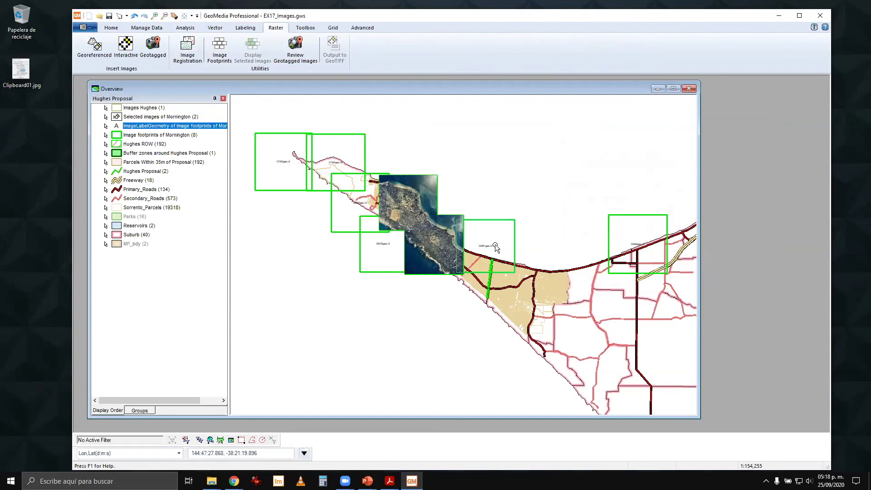
right_click(145, 120)
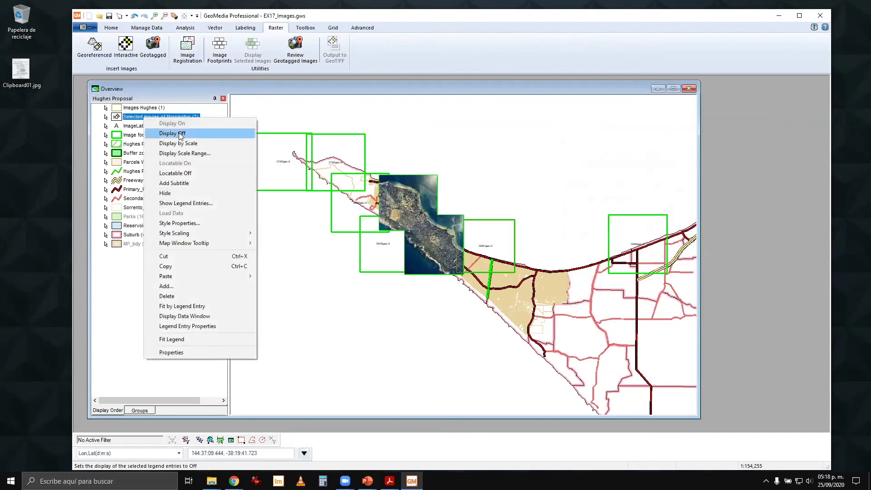
click(165, 130)
right_click(216, 126)
click(230, 142)
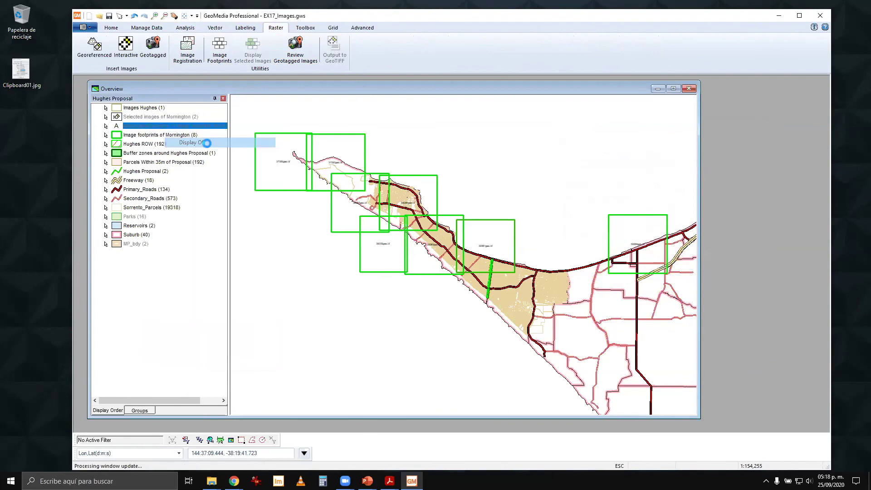
click(139, 108)
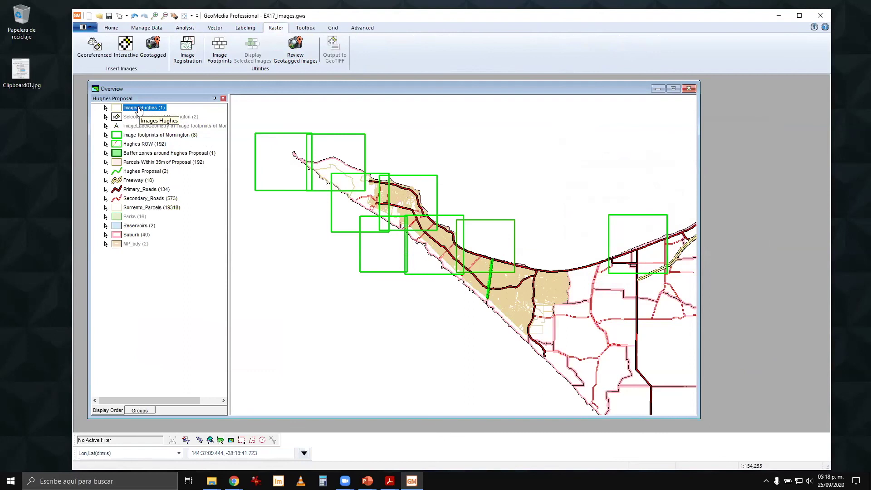
right_click(136, 134)
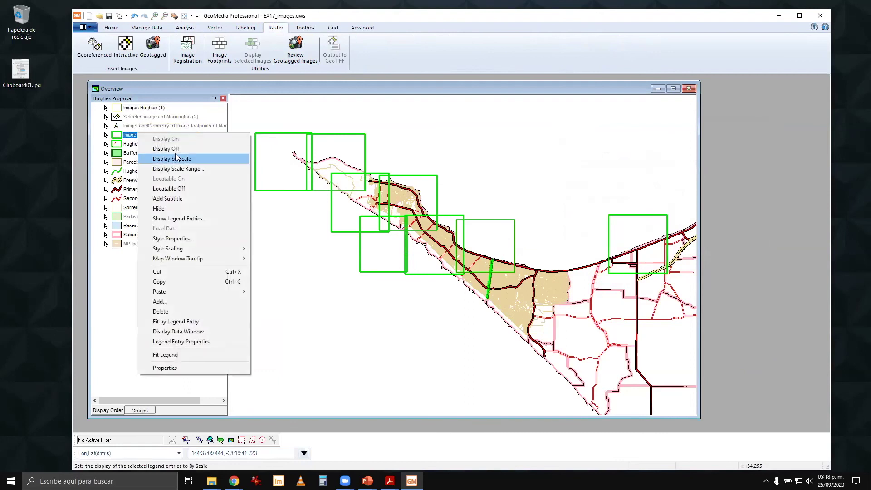
click(174, 149)
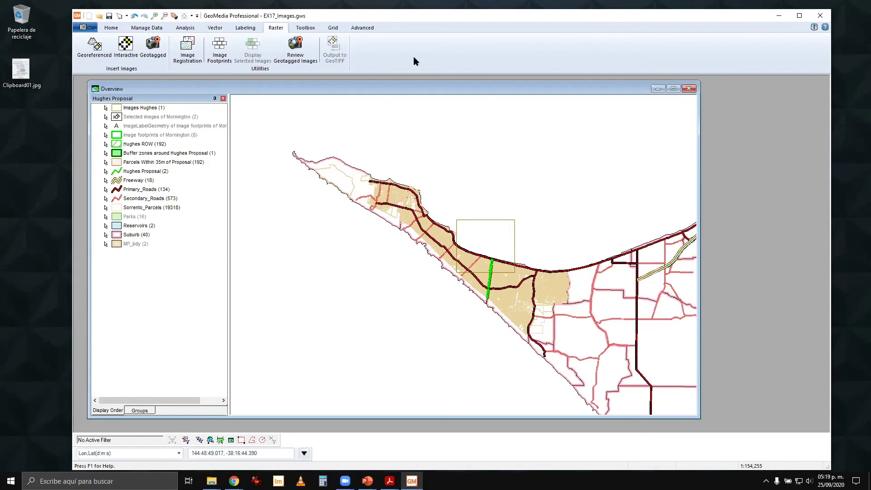
Save the GeoWorkspace under the new name EX17_Images_uaemex in the Warehouses folder
click(87, 29)
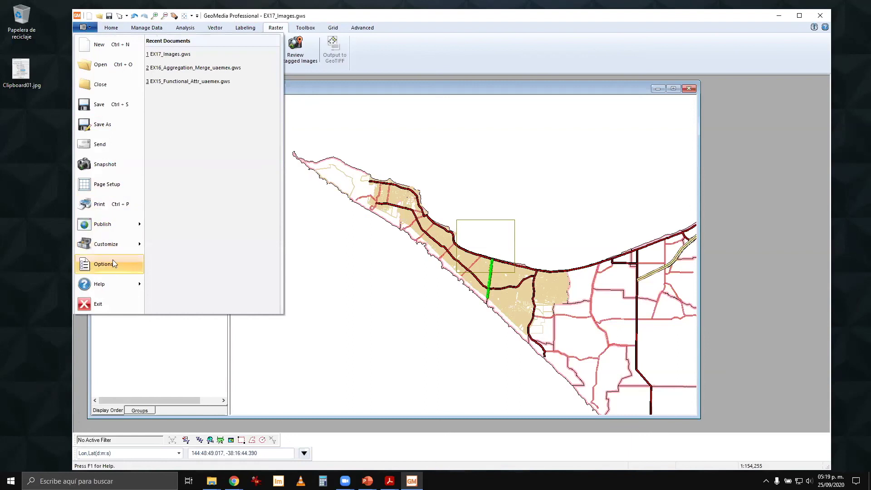
click(111, 123)
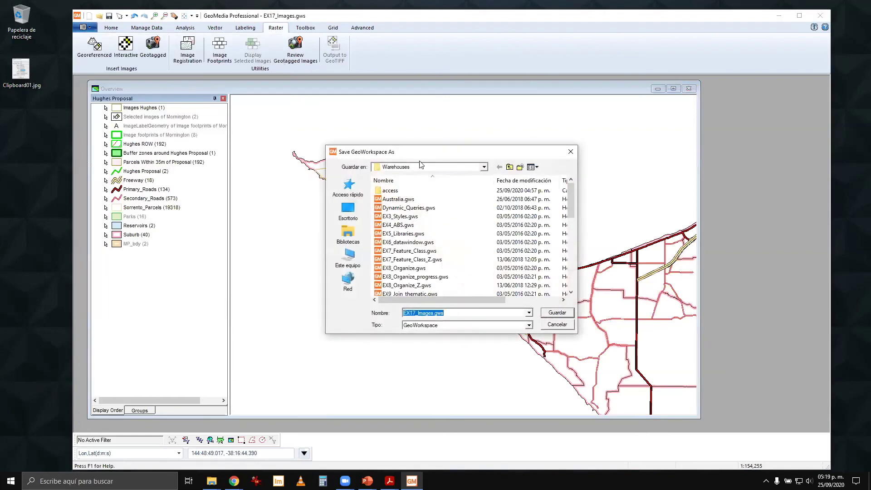
click(434, 314)
text(_uaemex)
key(Return)
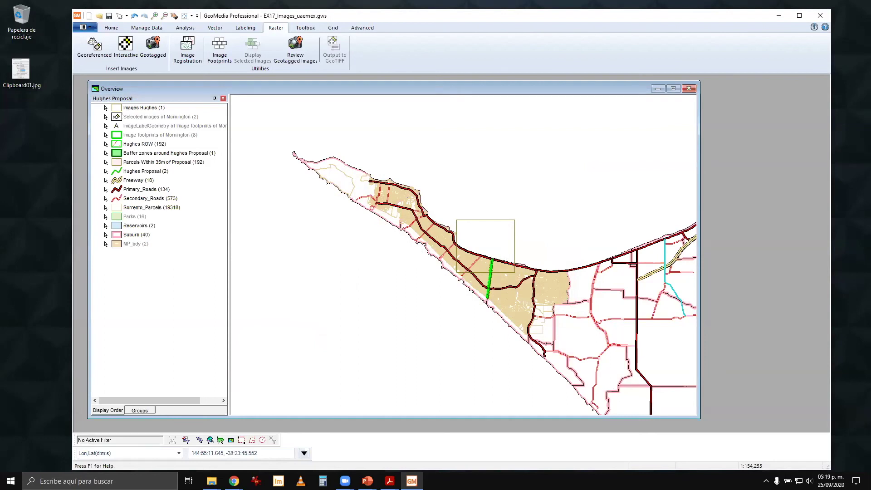
List the images stored in the Mornington image feature of images_warehouse
click(137, 30)
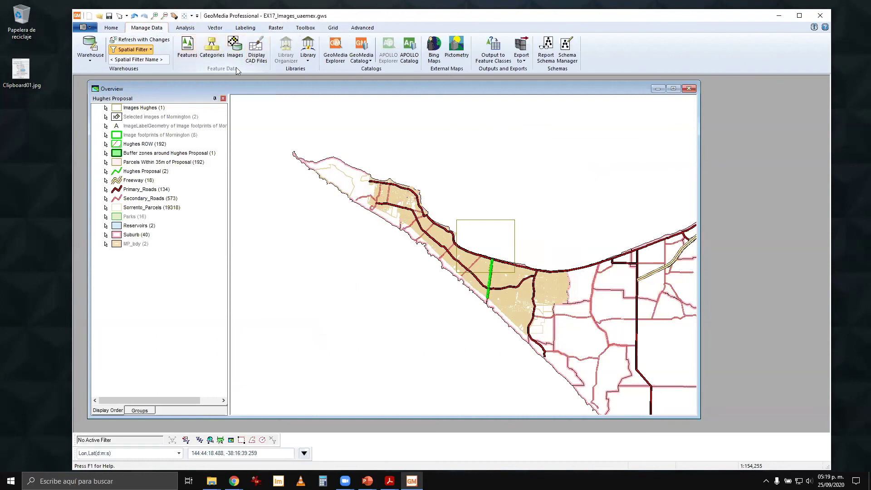
click(234, 47)
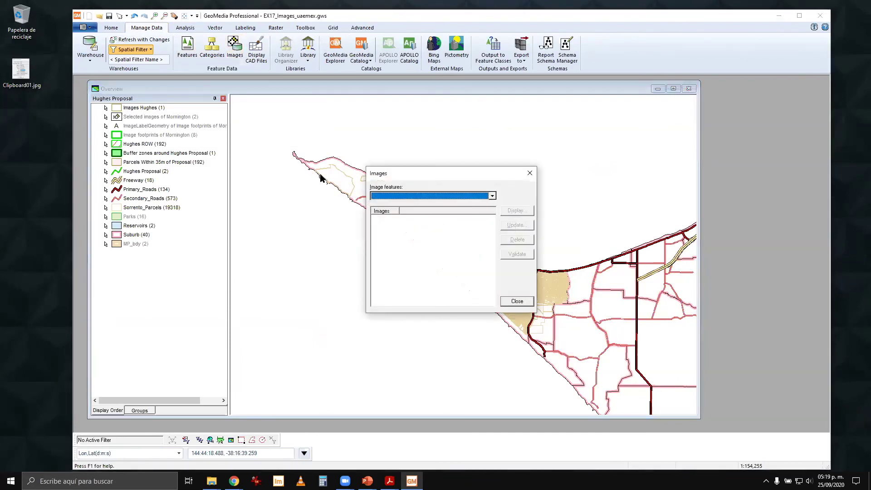
click(491, 196)
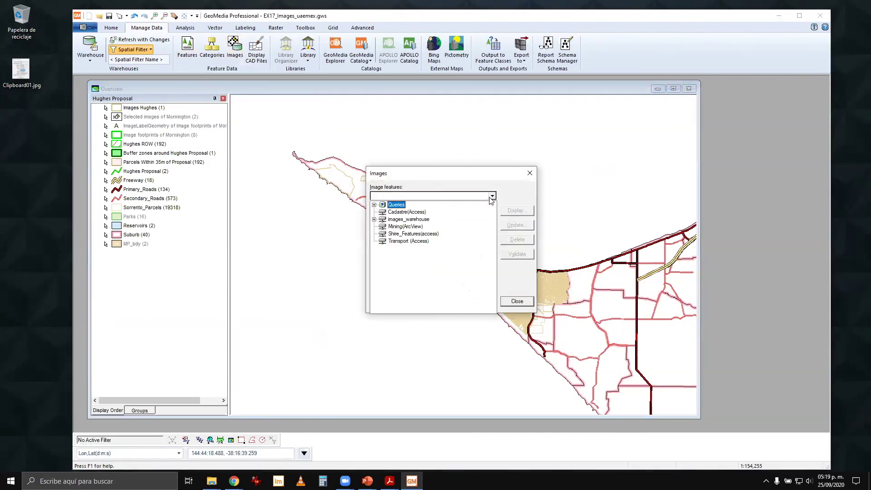
click(374, 219)
click(412, 227)
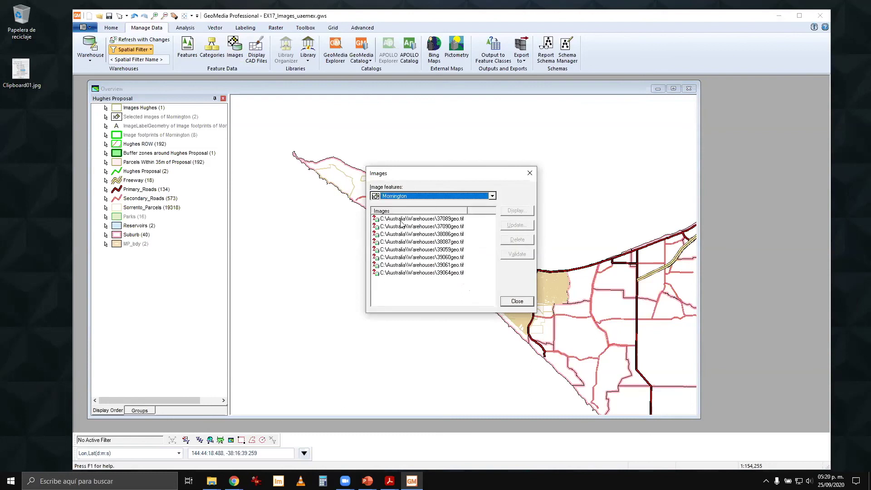
Inspect the folder selection for updating the path of 37090geo.tif, and close the image management without changing the path
click(428, 226)
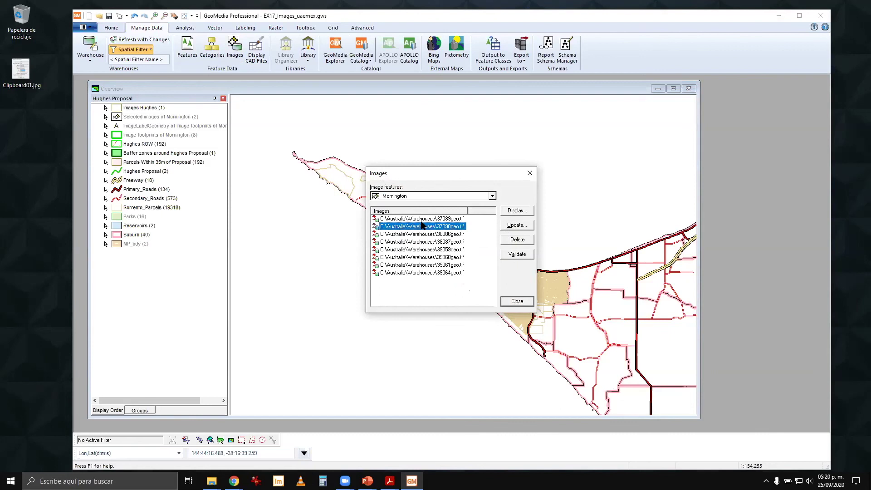
click(518, 225)
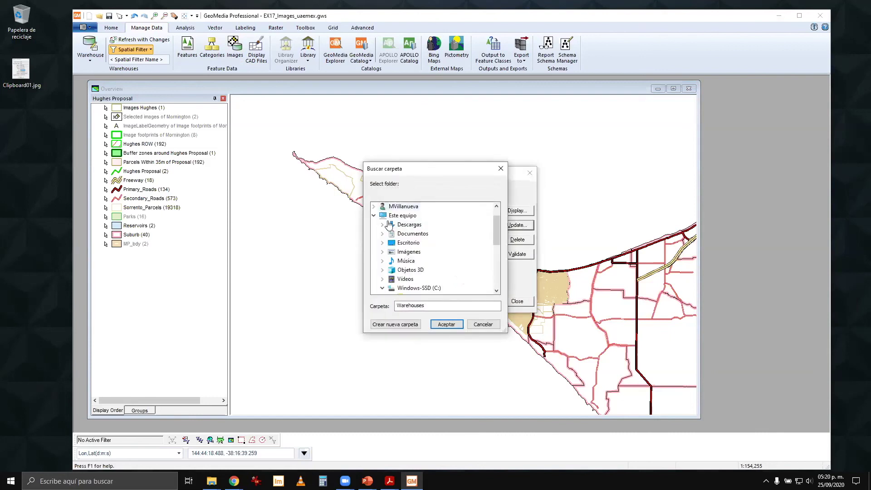
drag(497, 227, 495, 254)
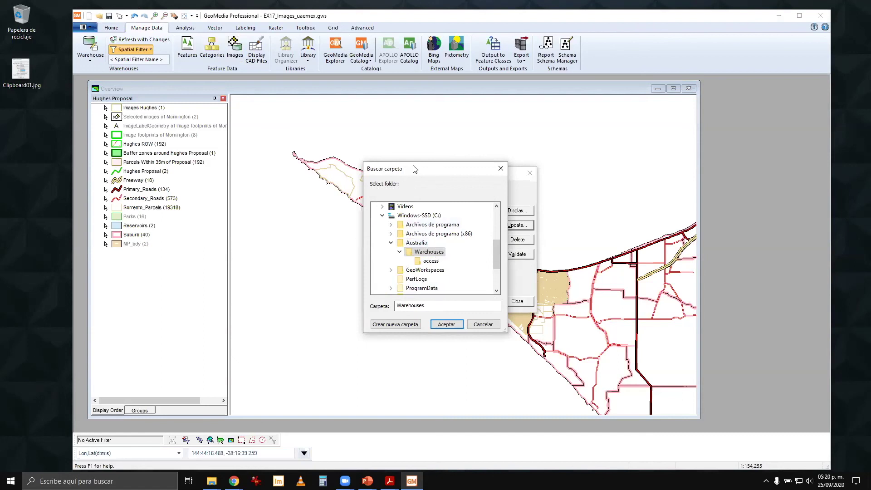
drag(410, 173, 256, 168)
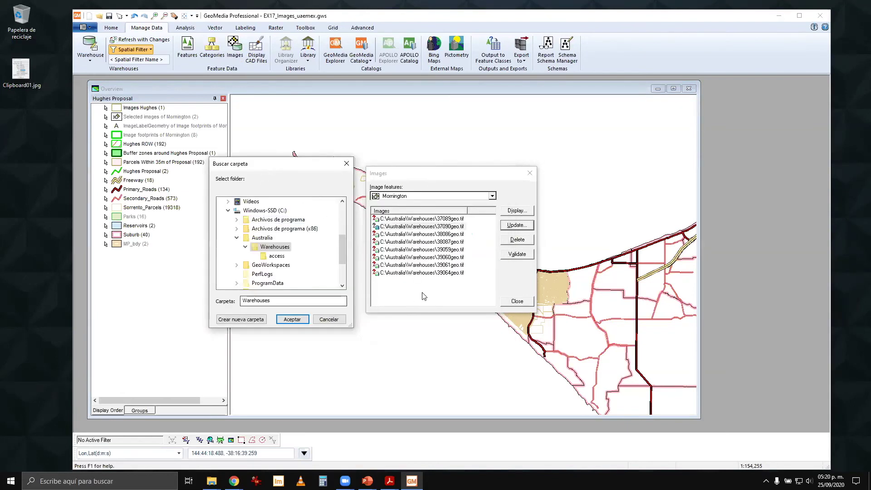
click(328, 320)
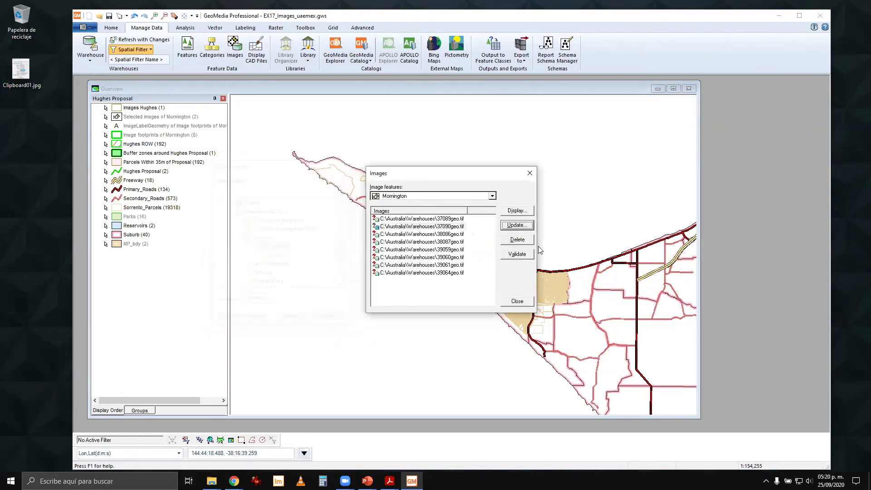
click(517, 301)
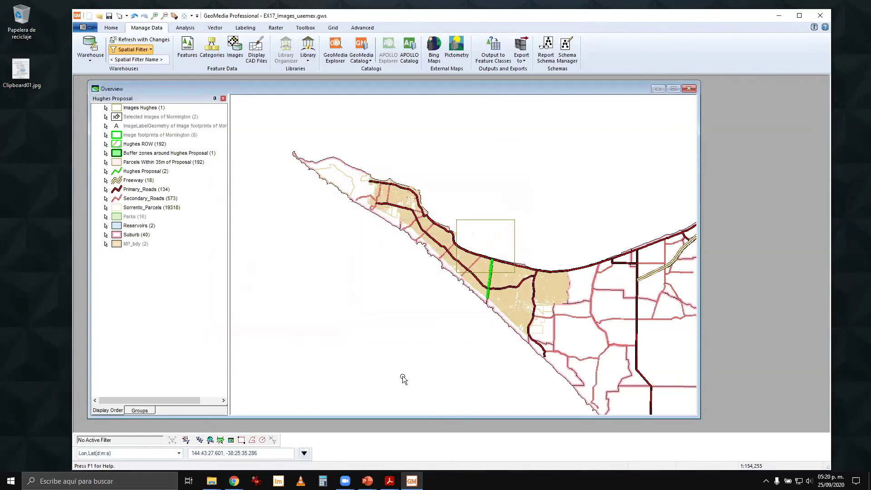